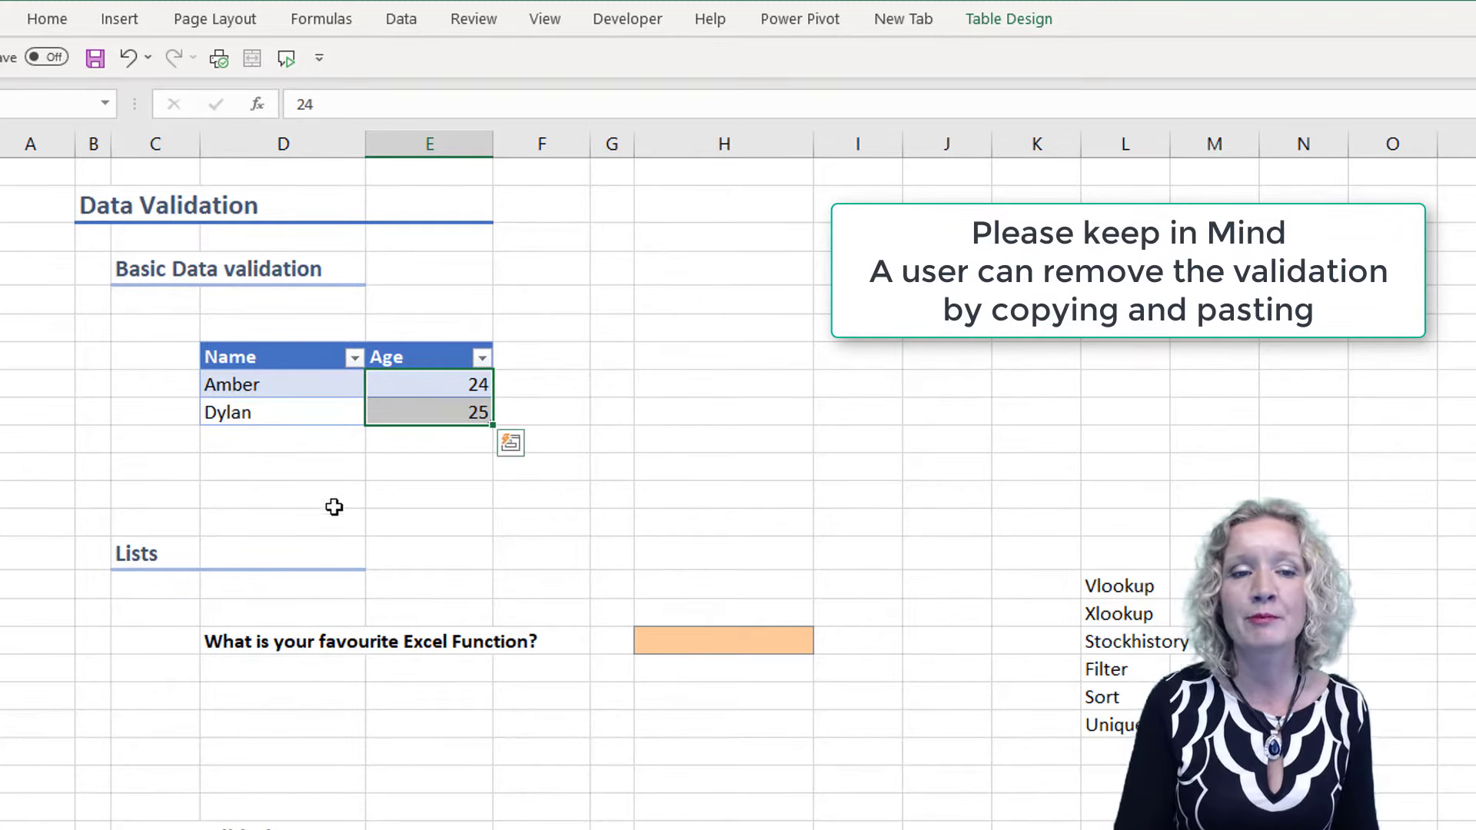
Open the Data Validation settings for the two filled cells of the table's Age column
left_click(249, 363)
left_click_drag(256, 378, 482, 401)
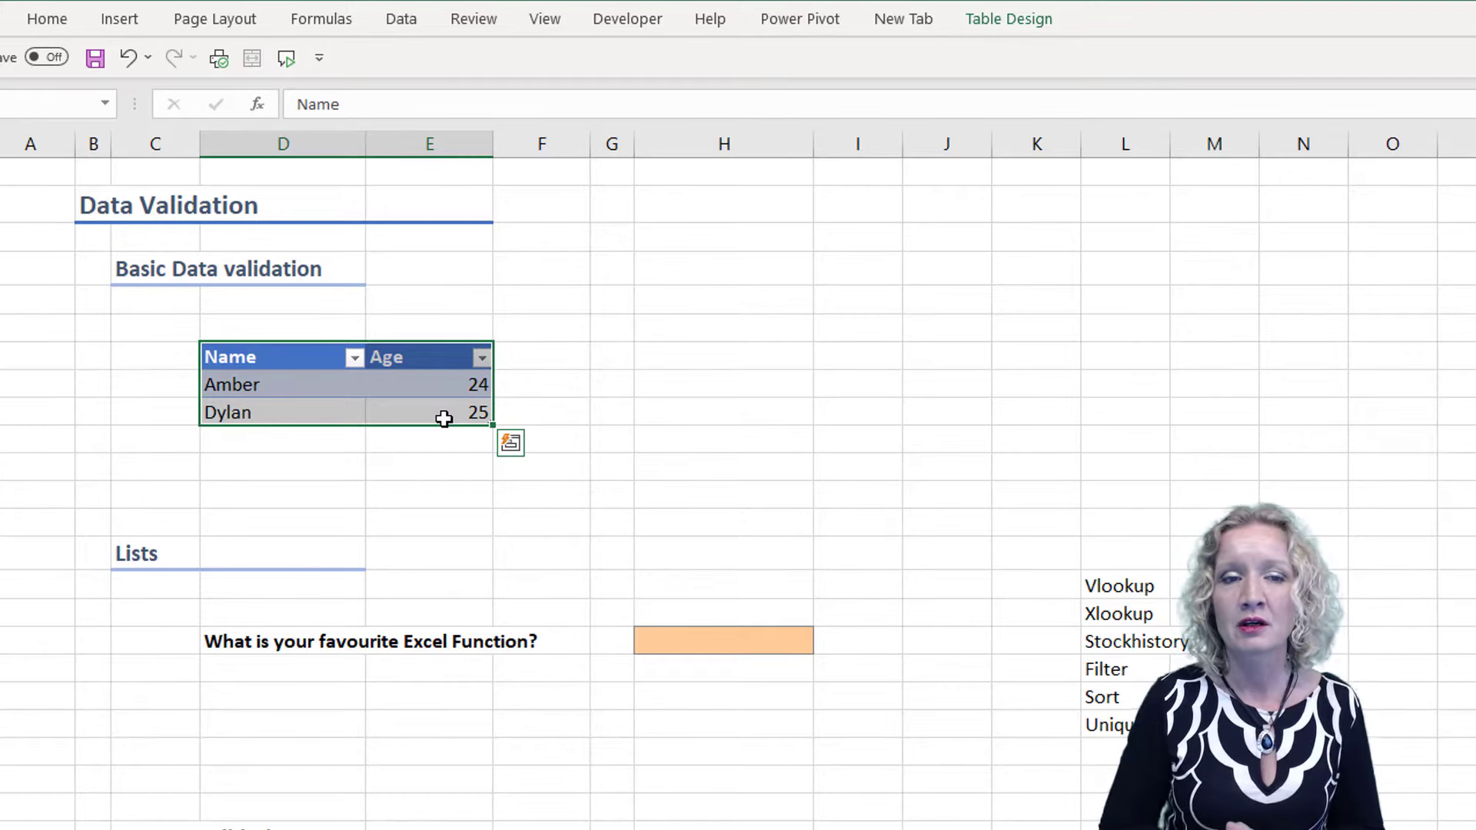
left_click(428, 380)
left_click(422, 412, "shift")
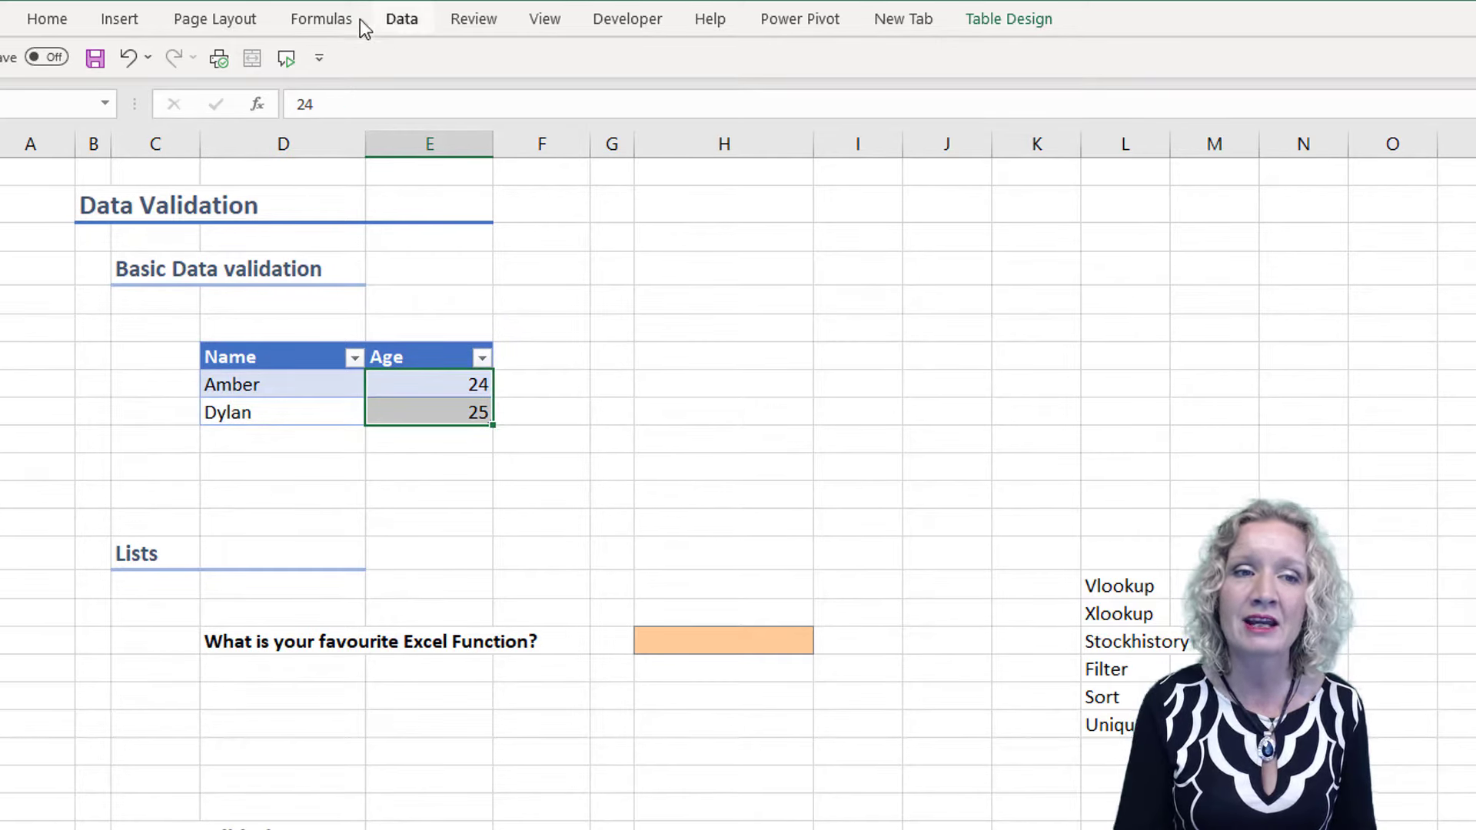
left_click(420, 20)
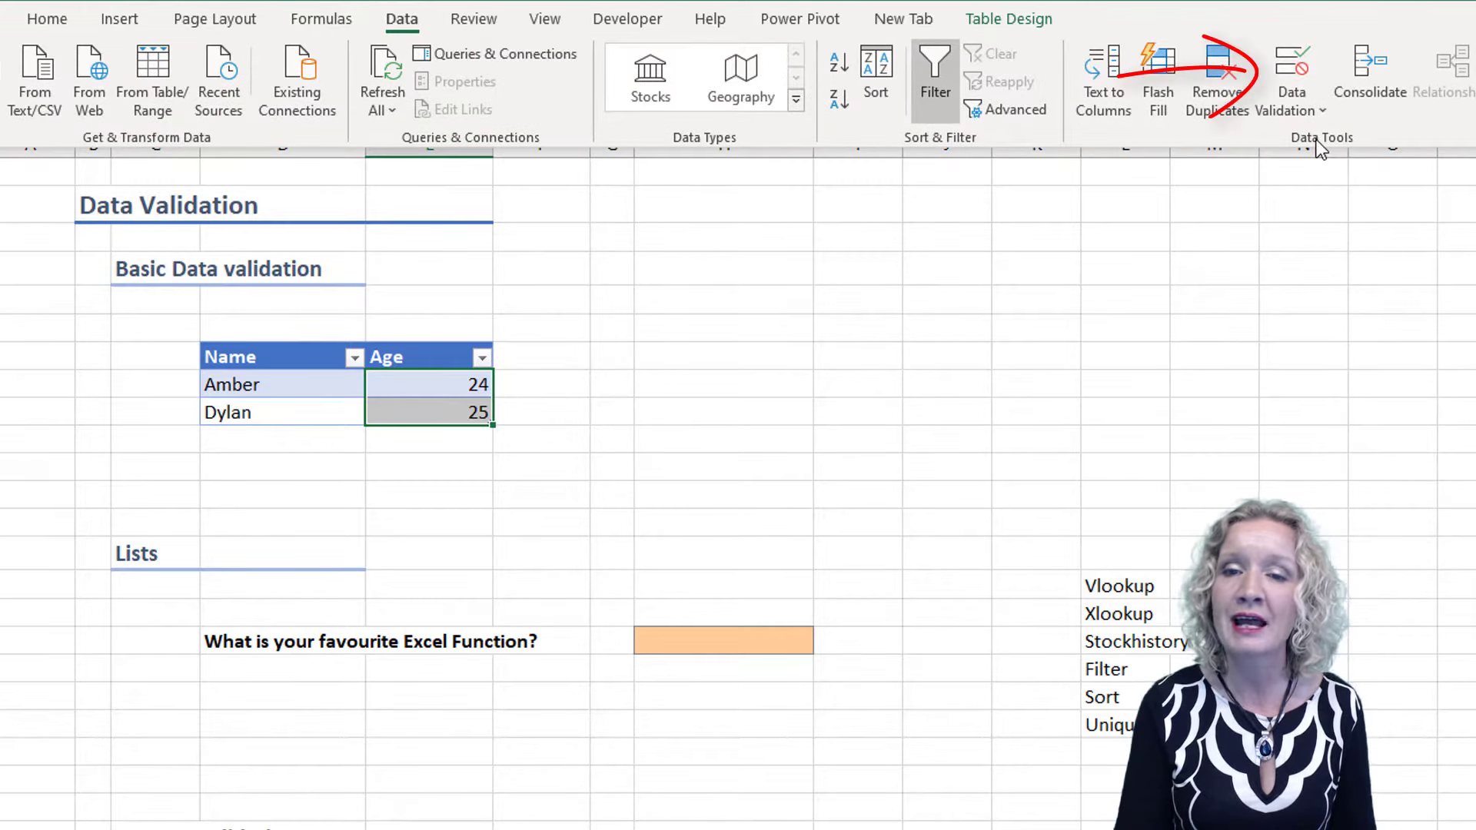
left_click(1307, 115)
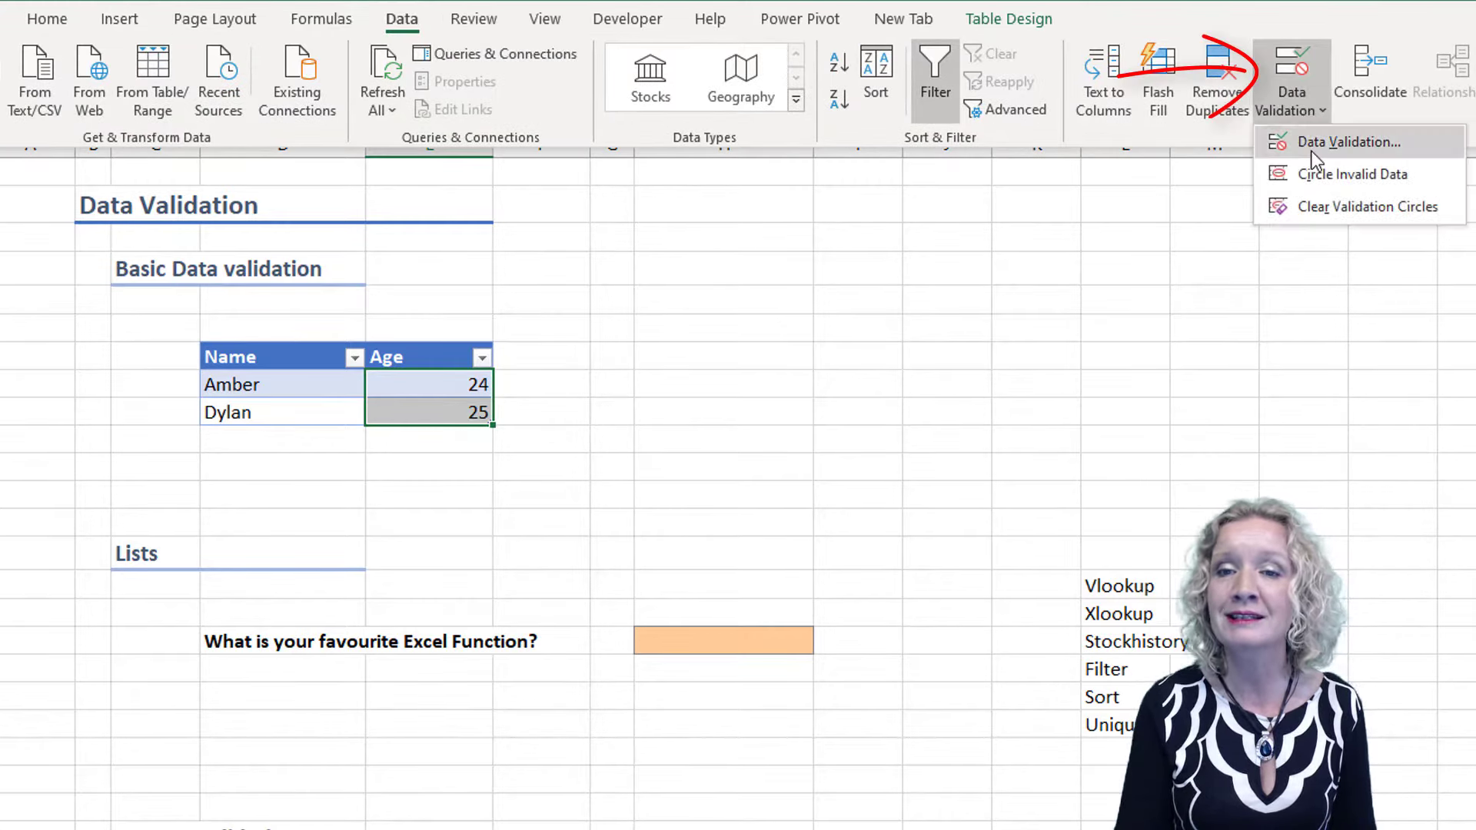
left_click(1311, 146)
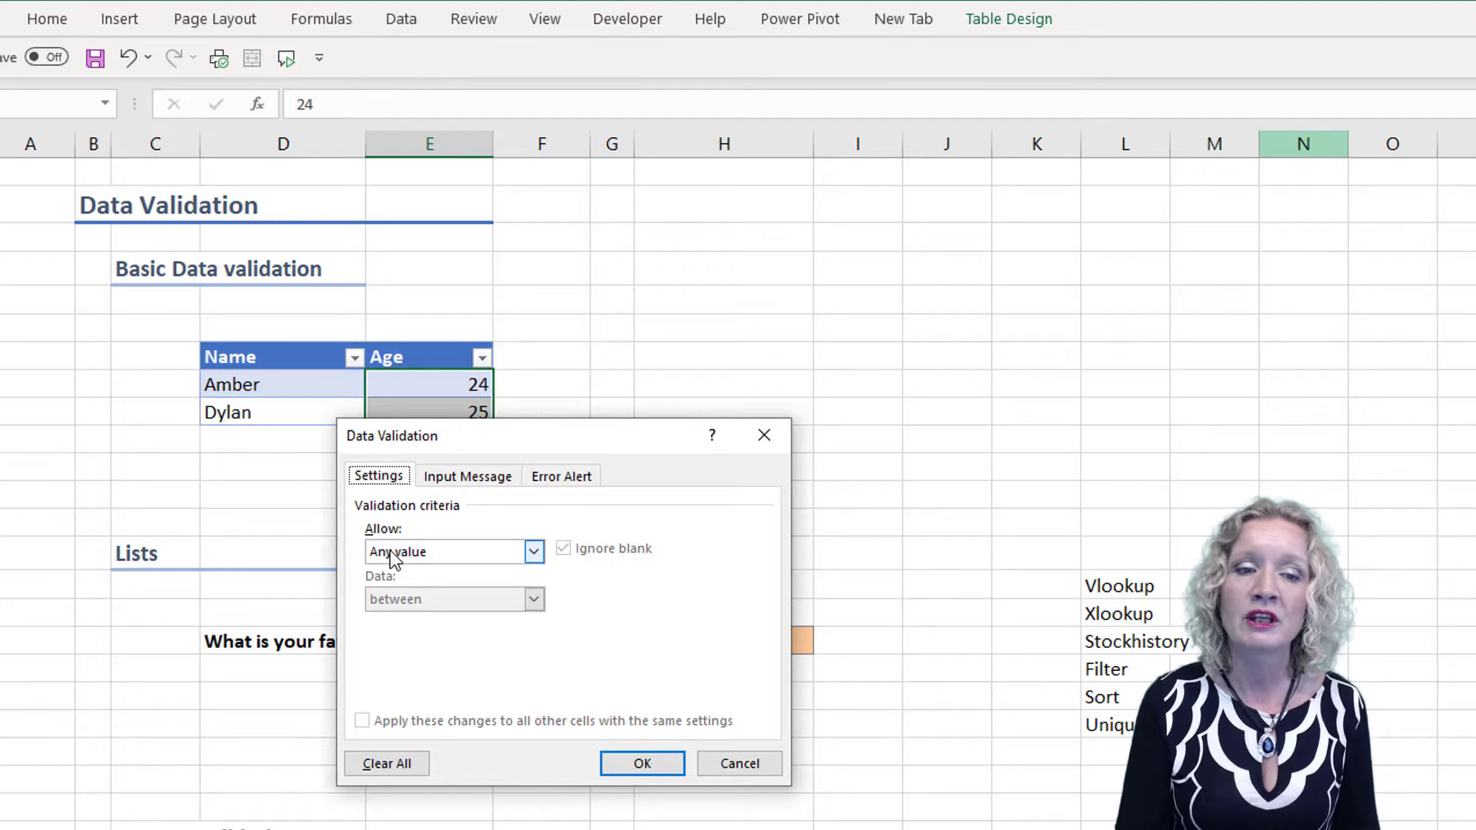
Set the validation rule to allow only whole numbers greater than or equal to a minimum of 18
left_click(532, 554)
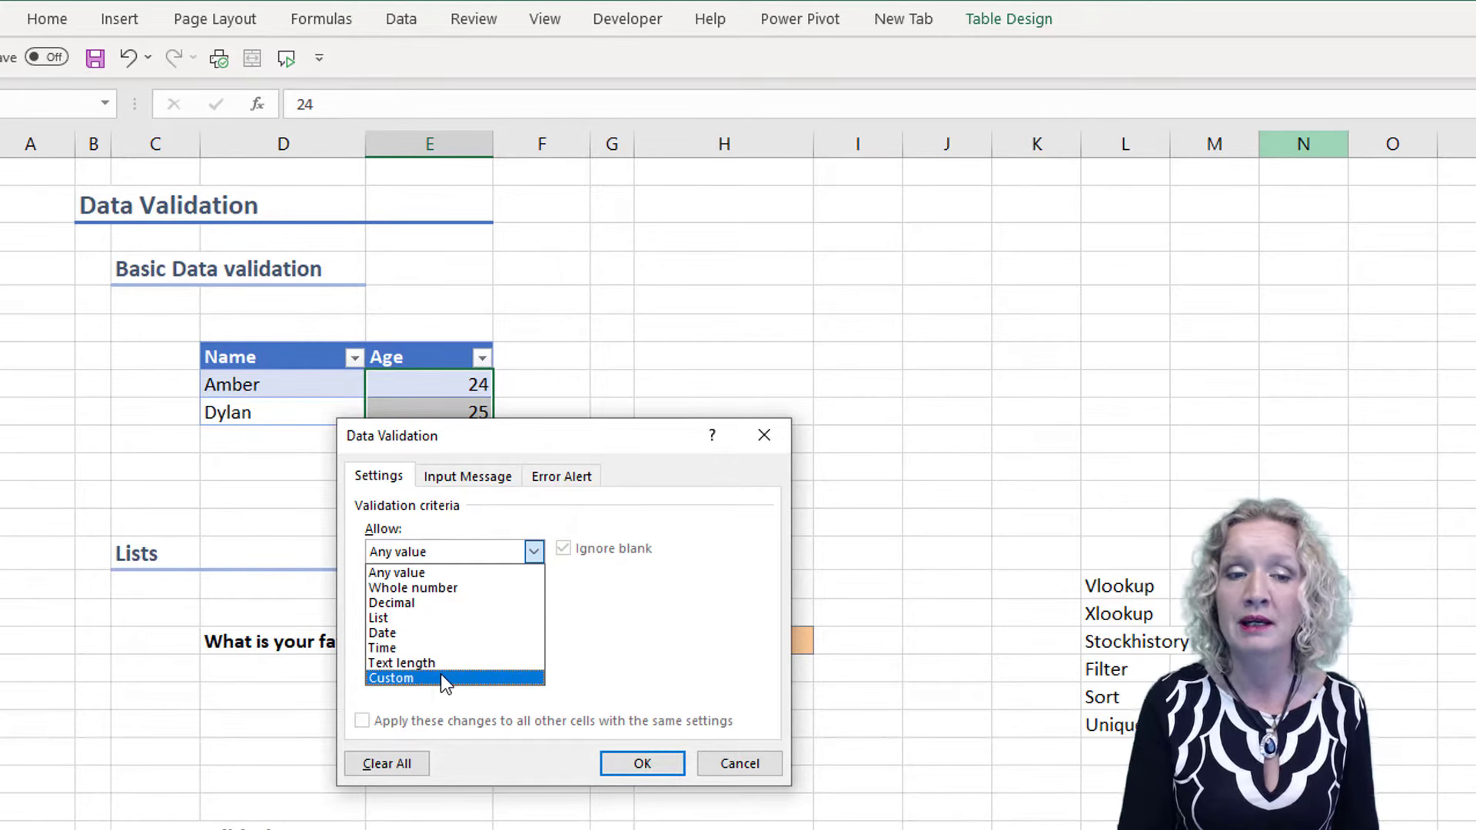
left_click(435, 593)
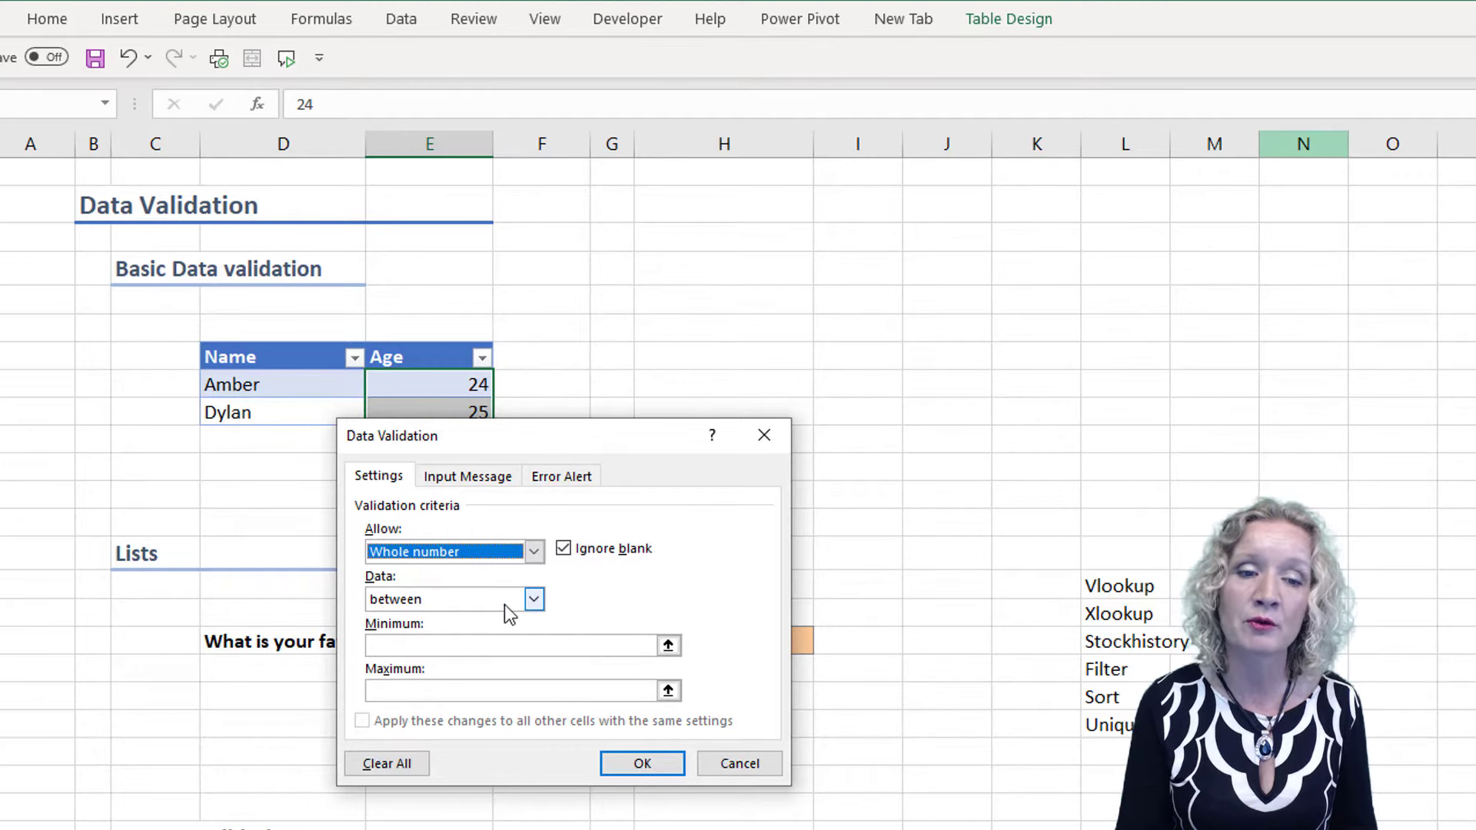
left_click(528, 605)
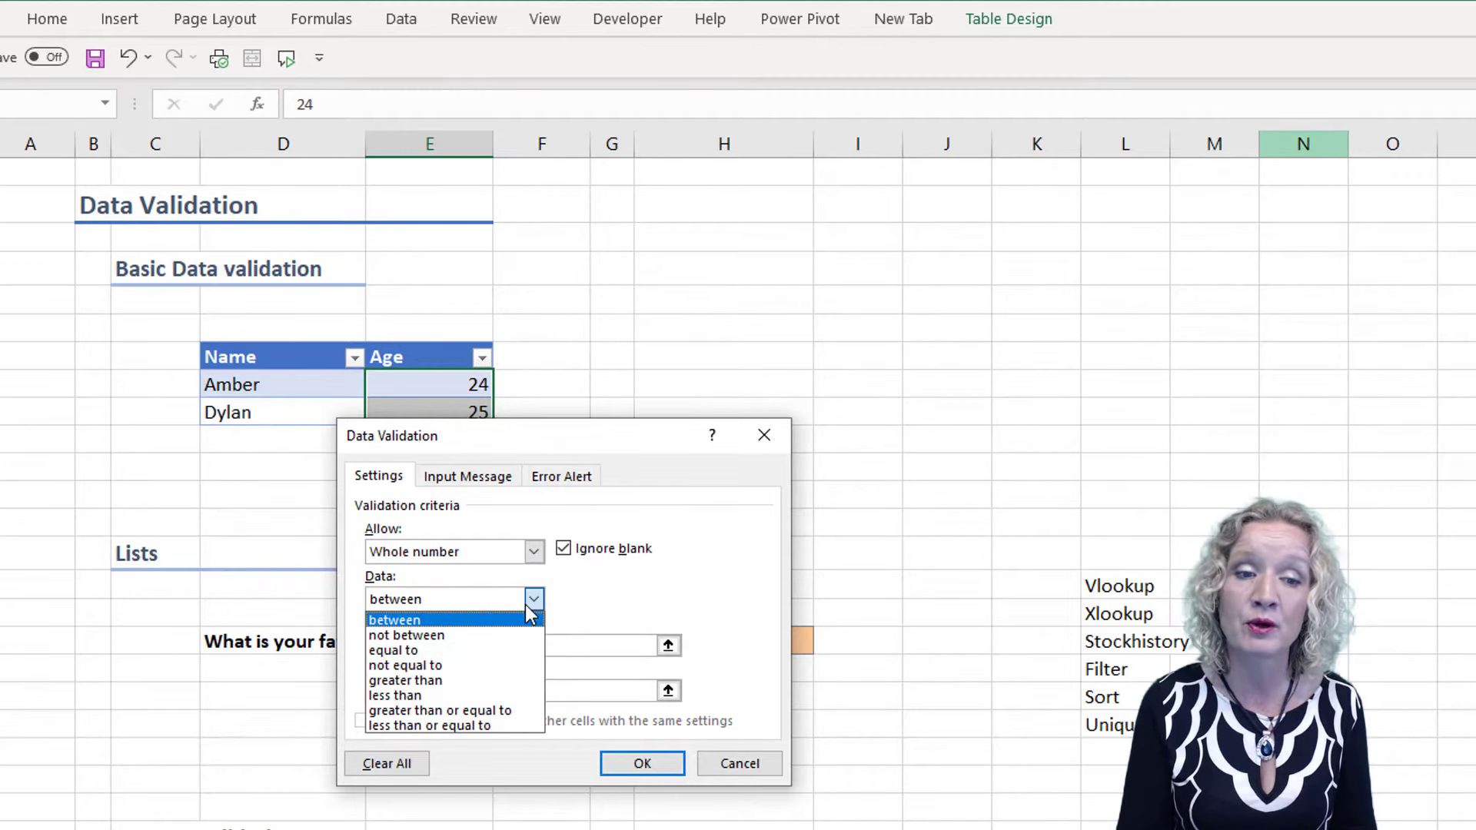
left_click(438, 709)
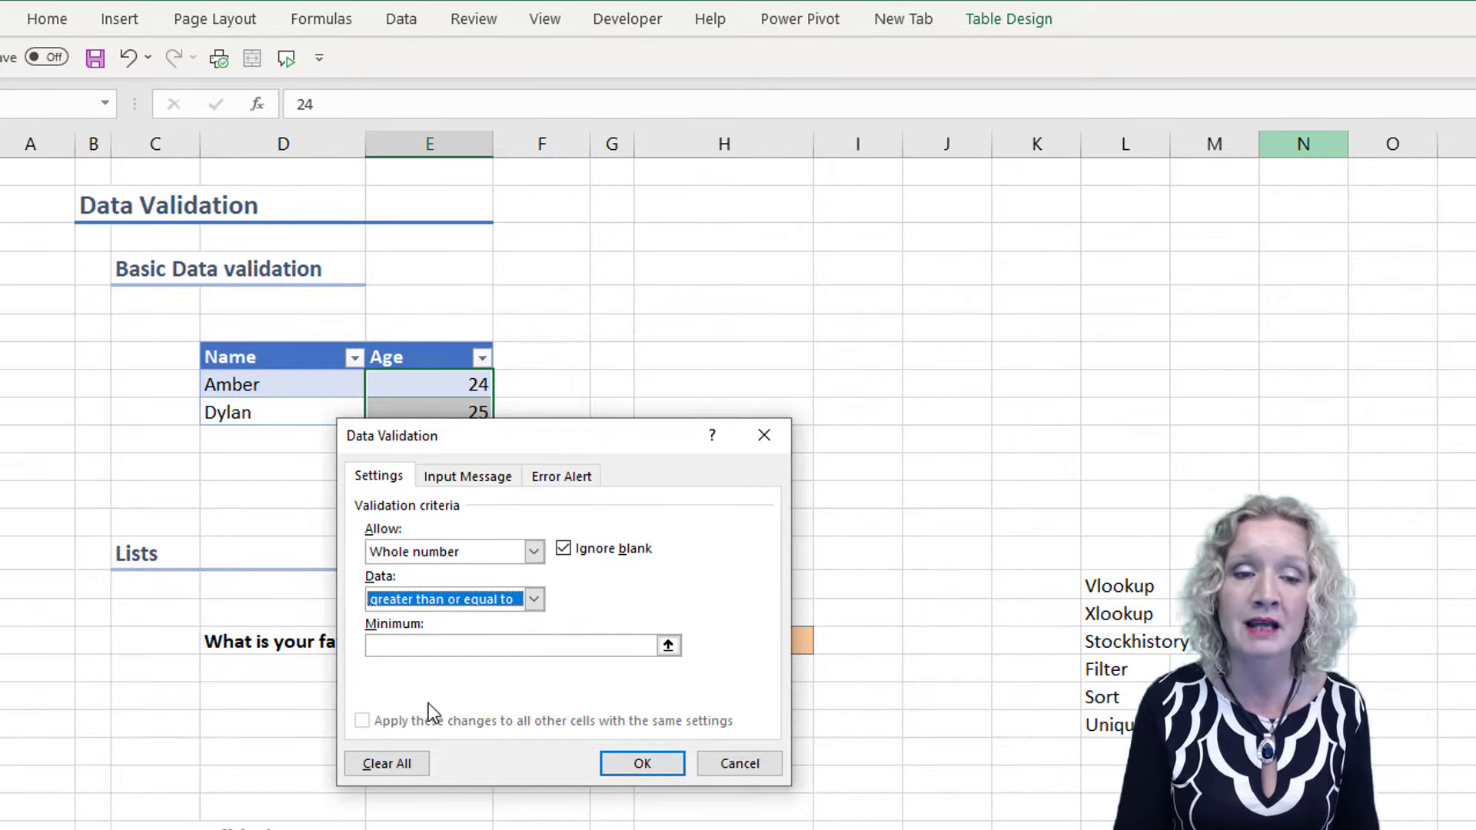
left_click(393, 649)
type("18")
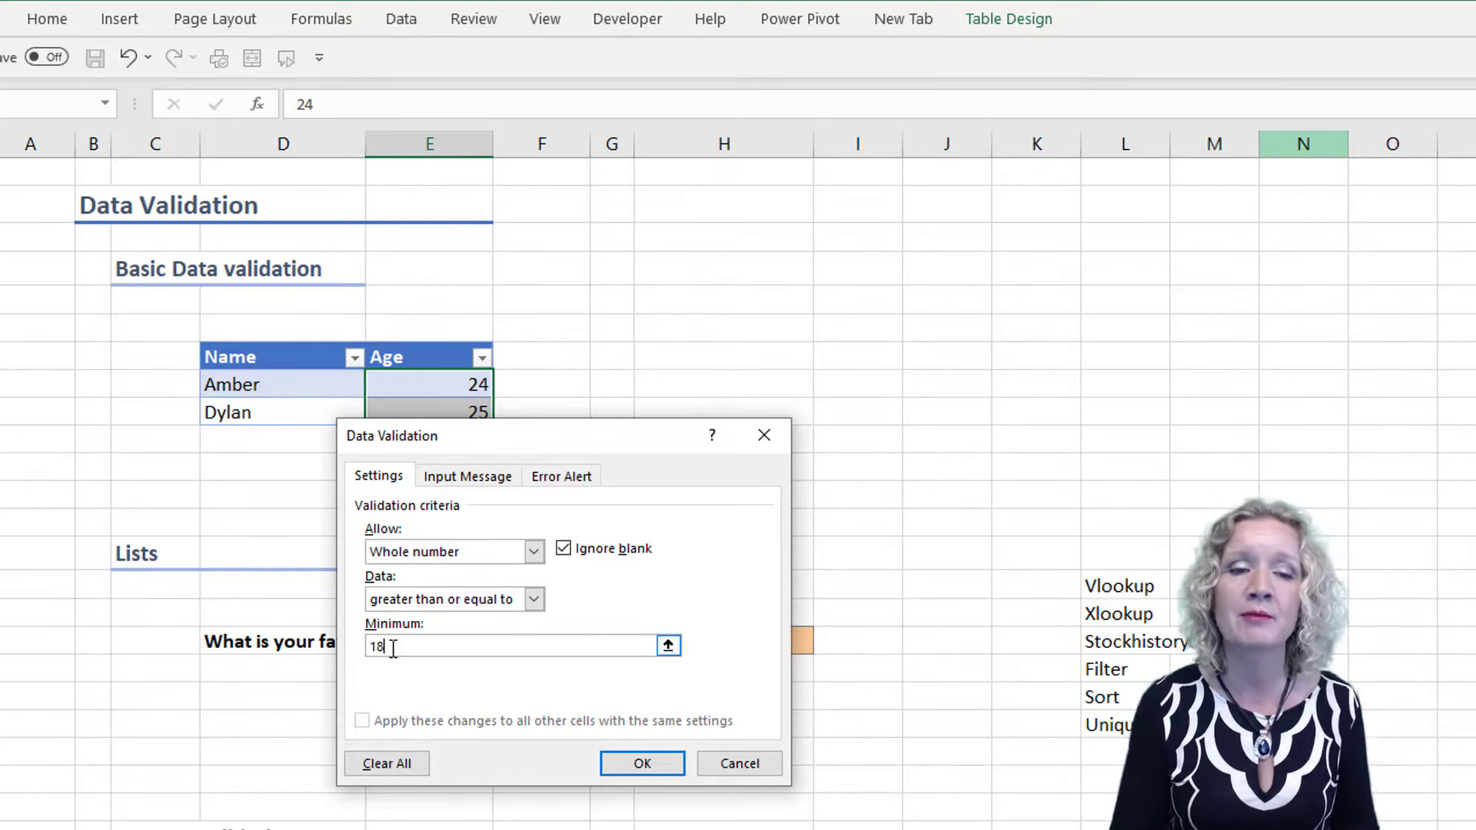
Add an input message for the Age cells with the title "Age" and the text "Enter you age"
left_click(474, 479)
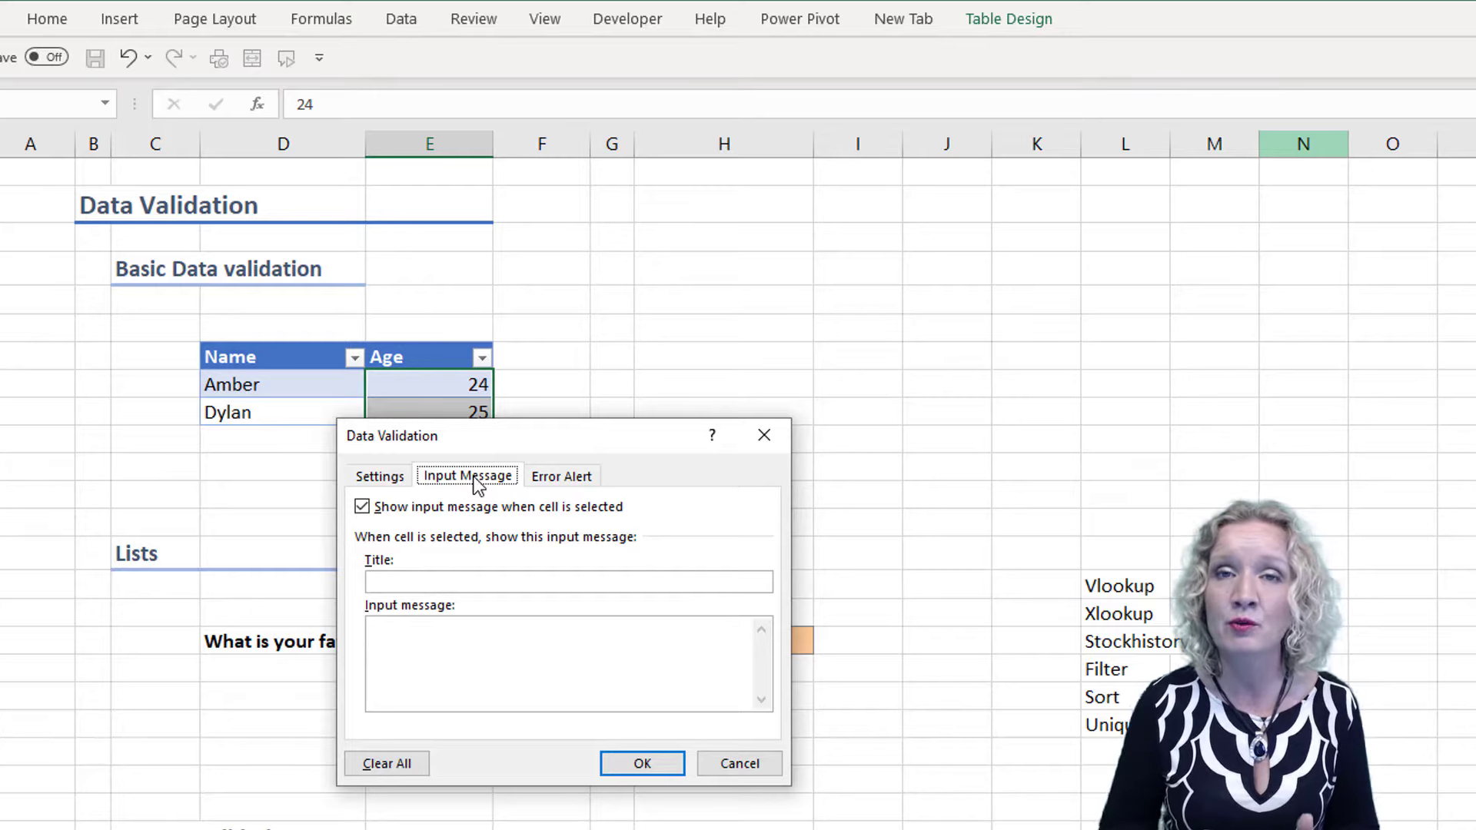
left_click(392, 582)
type("Age")
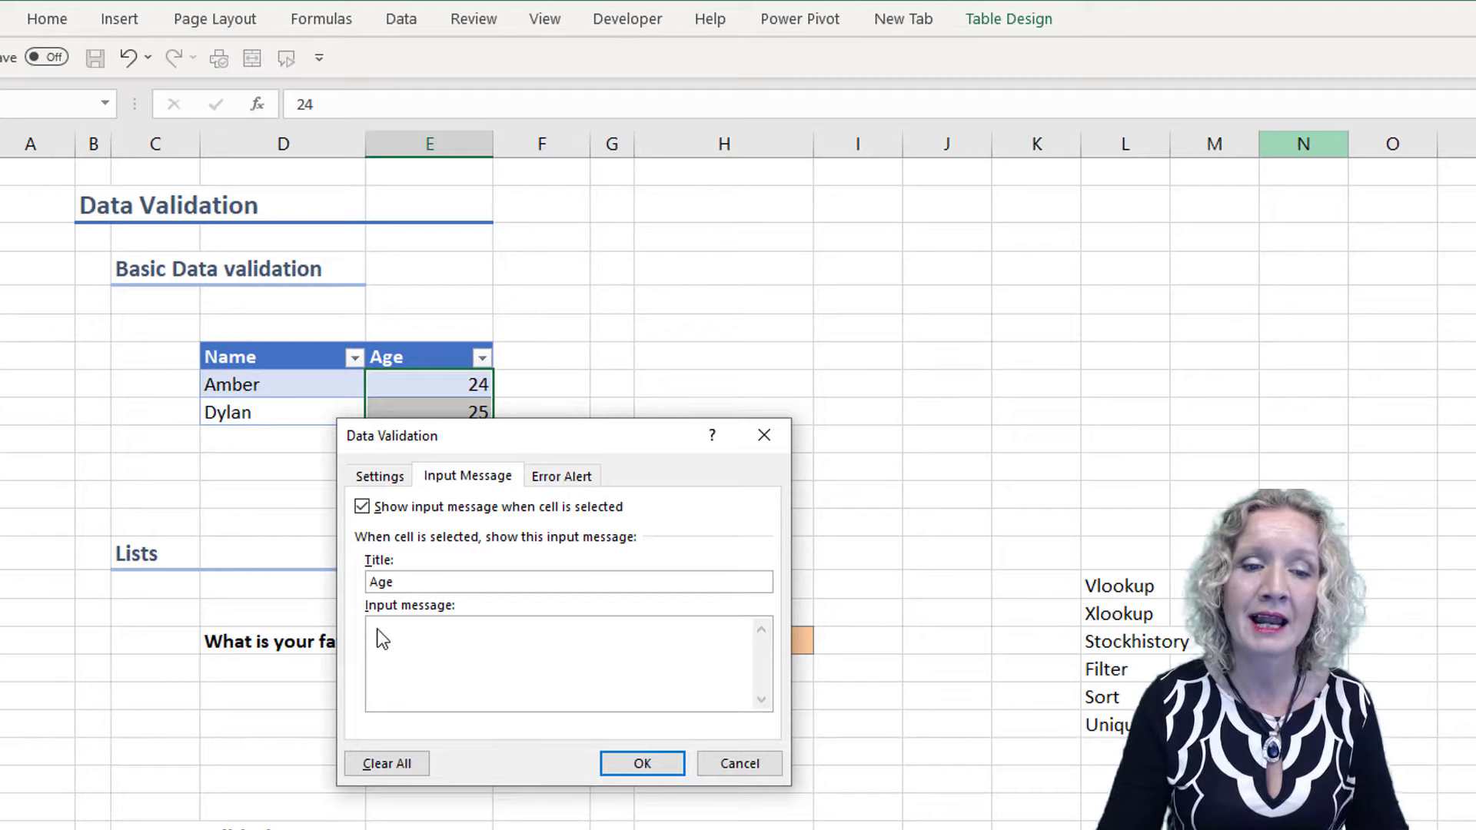
left_click(378, 637)
type("E")
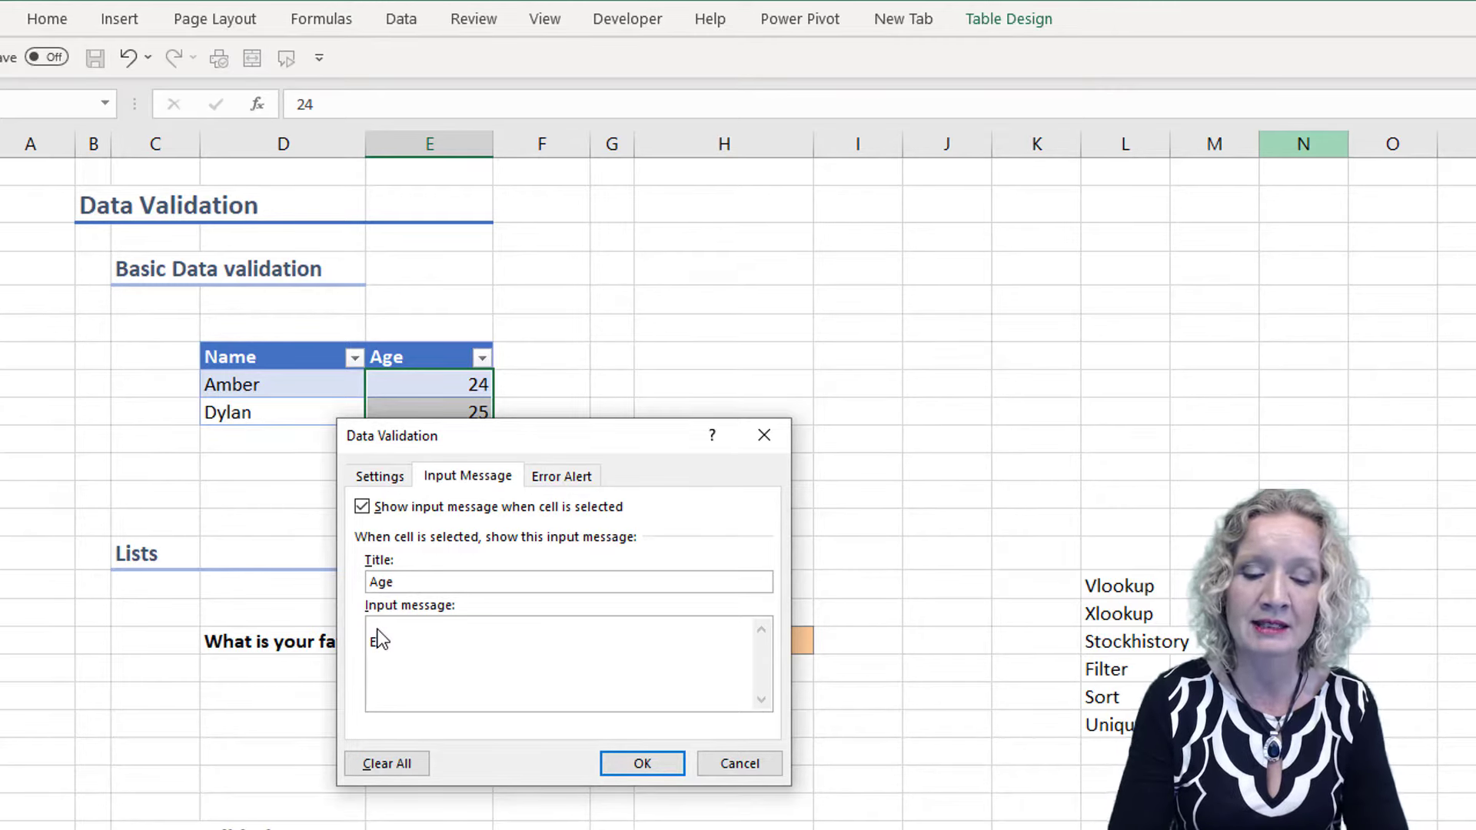
type("nter ")
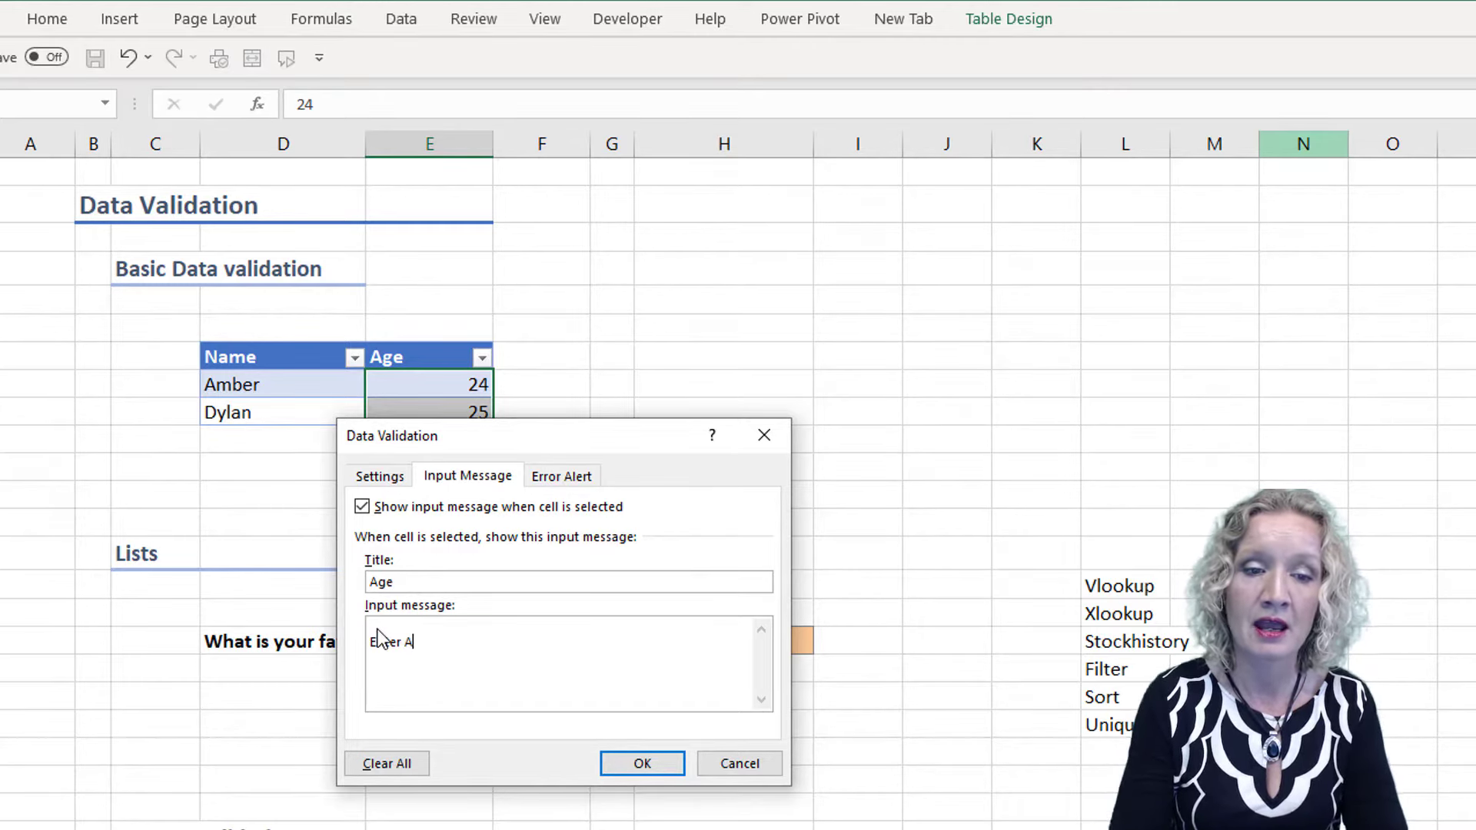
type("you age")
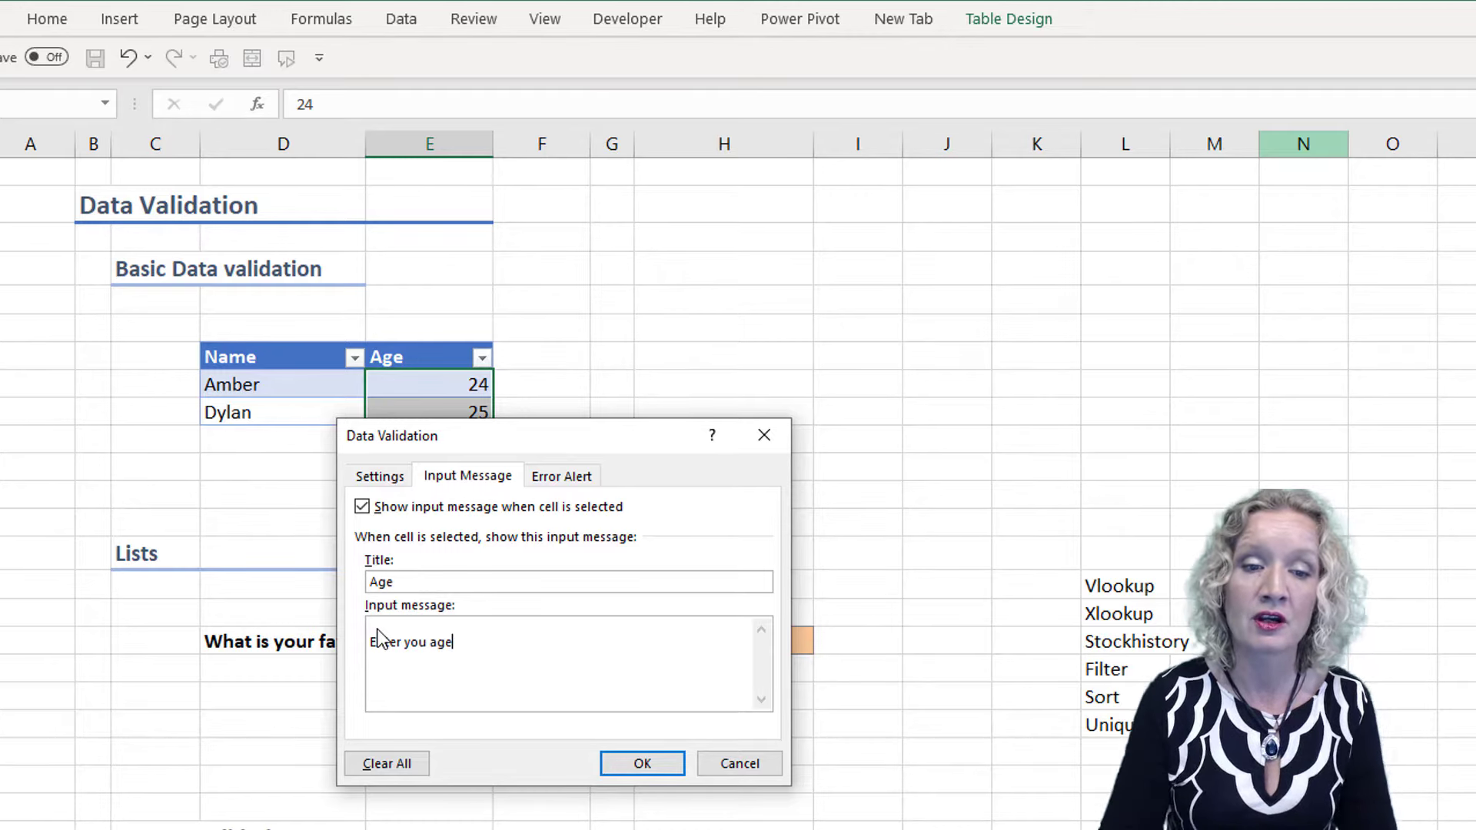
Go through the Warning and Information styles of the error alert and set its style back to Stop
left_click(569, 483)
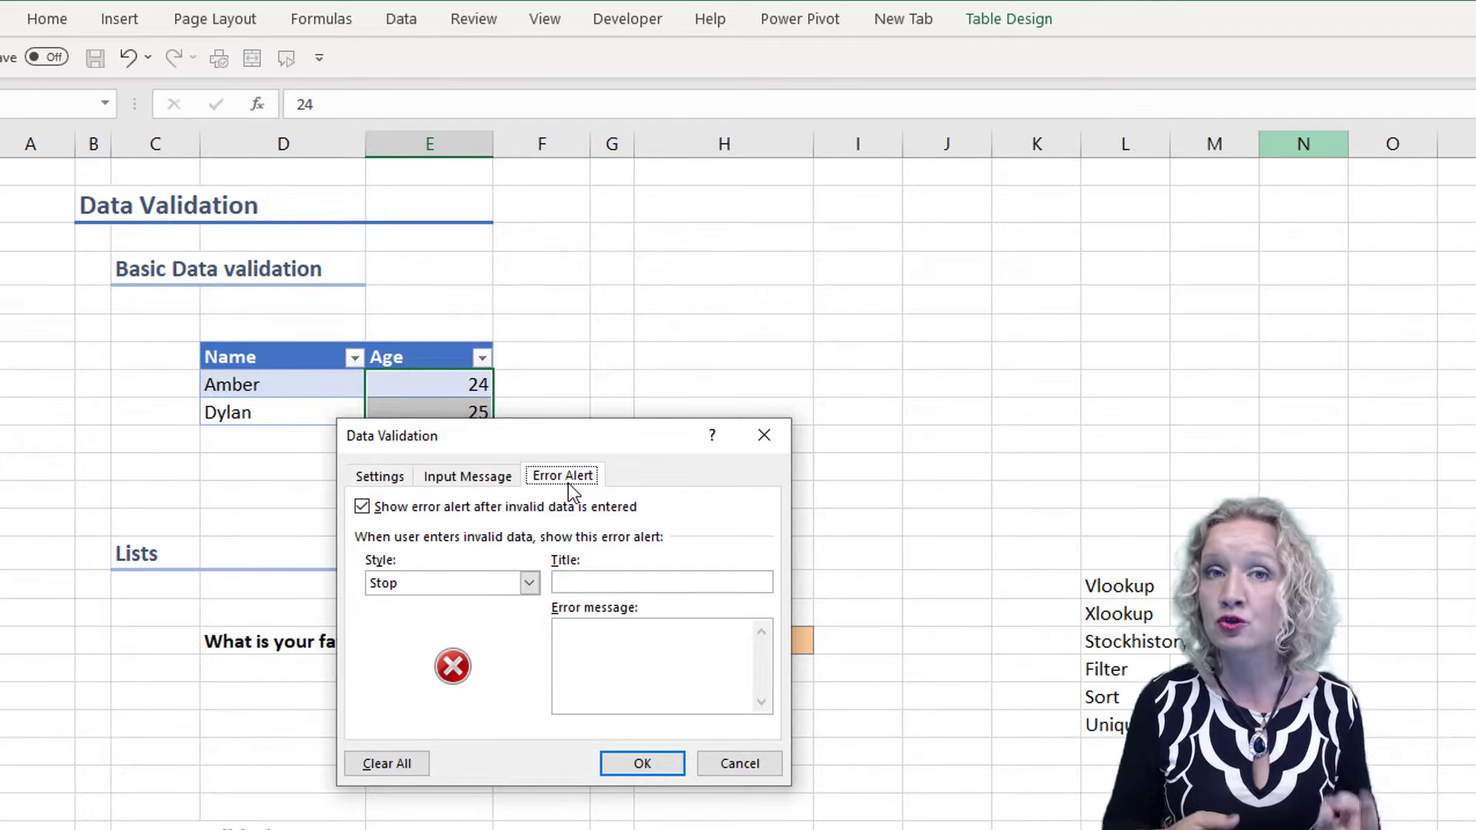
left_click(534, 584)
left_click(467, 611)
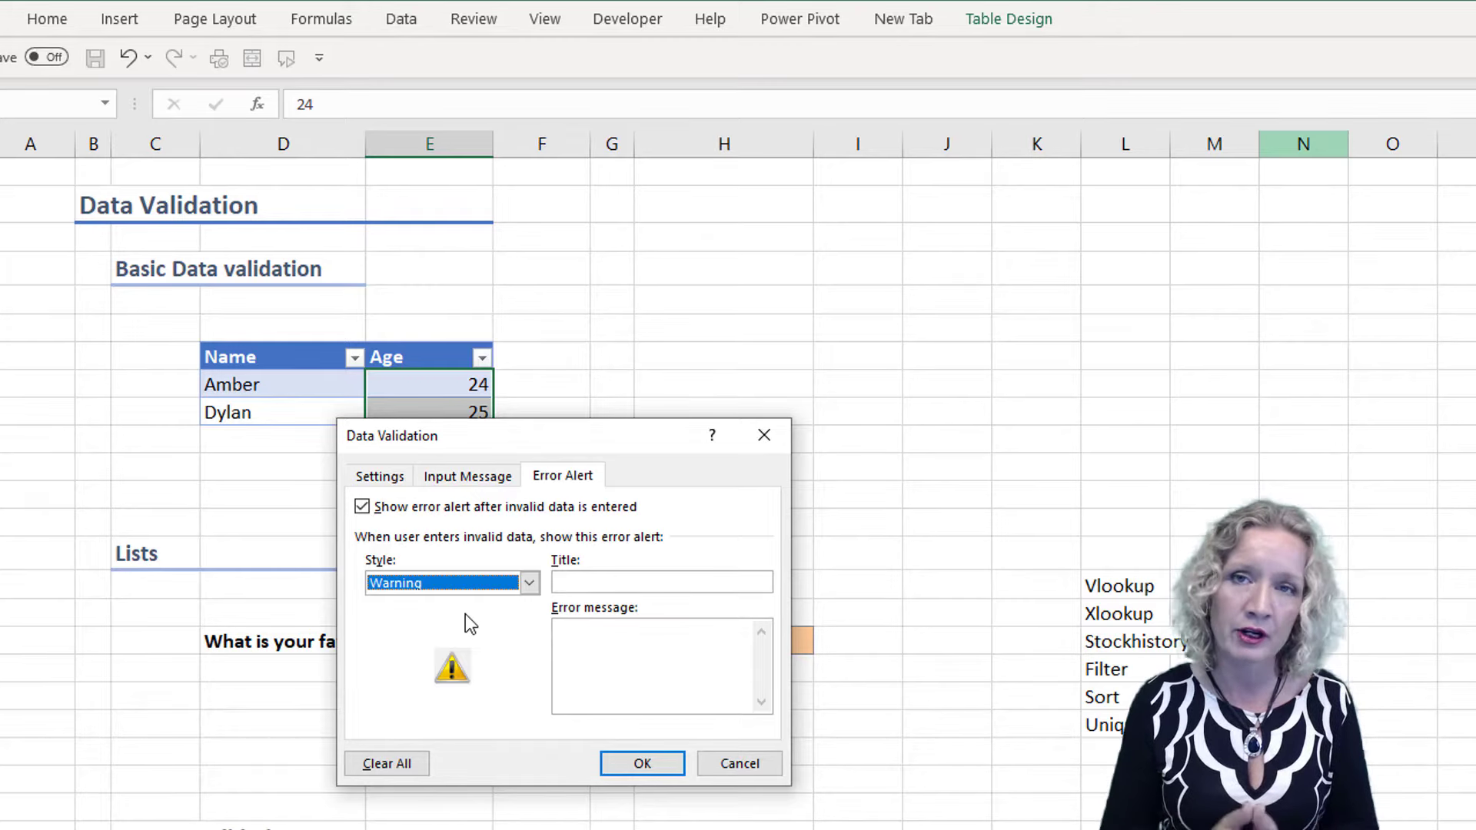
left_click(530, 583)
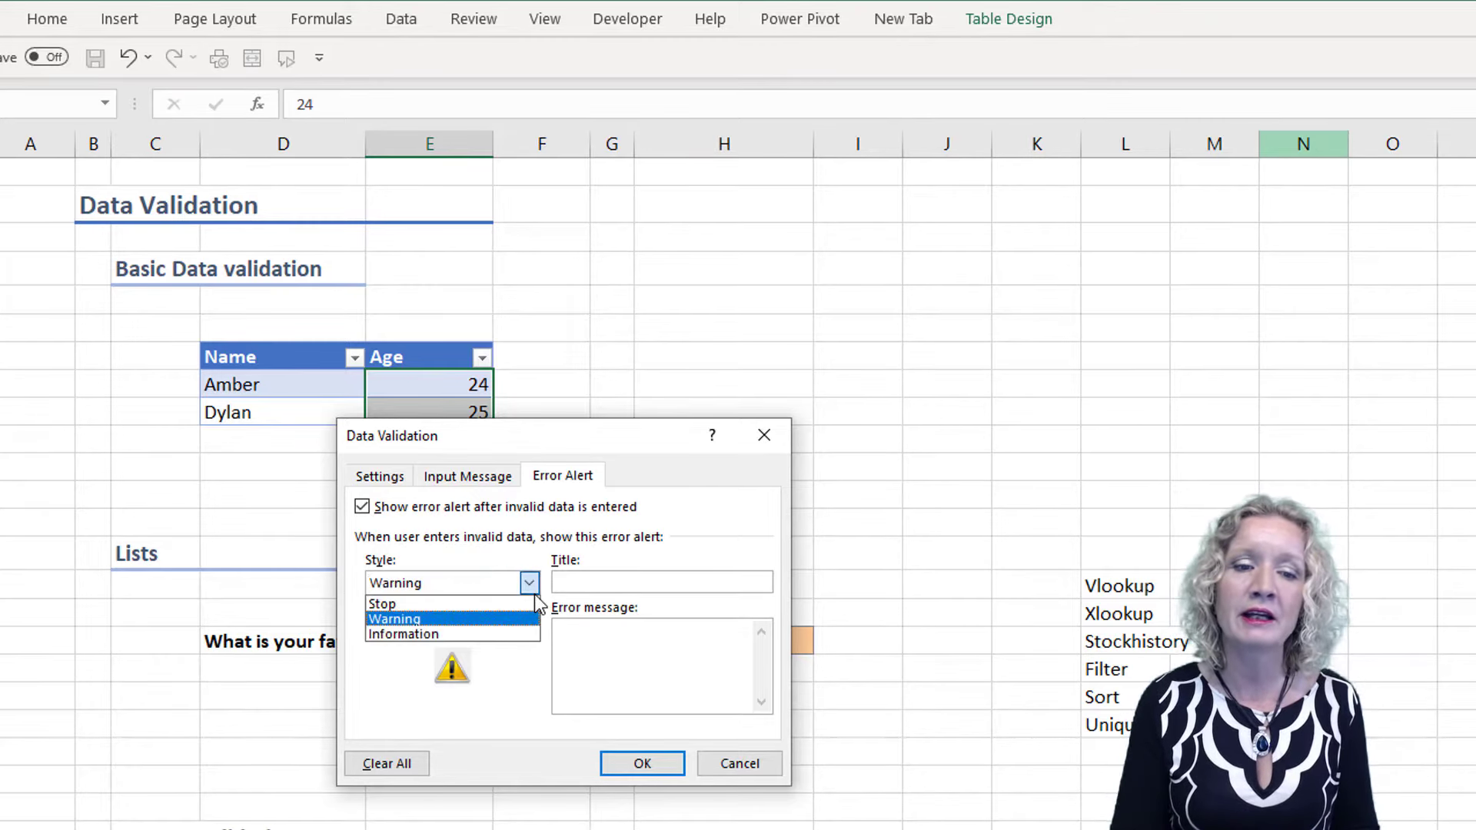
left_click(464, 635)
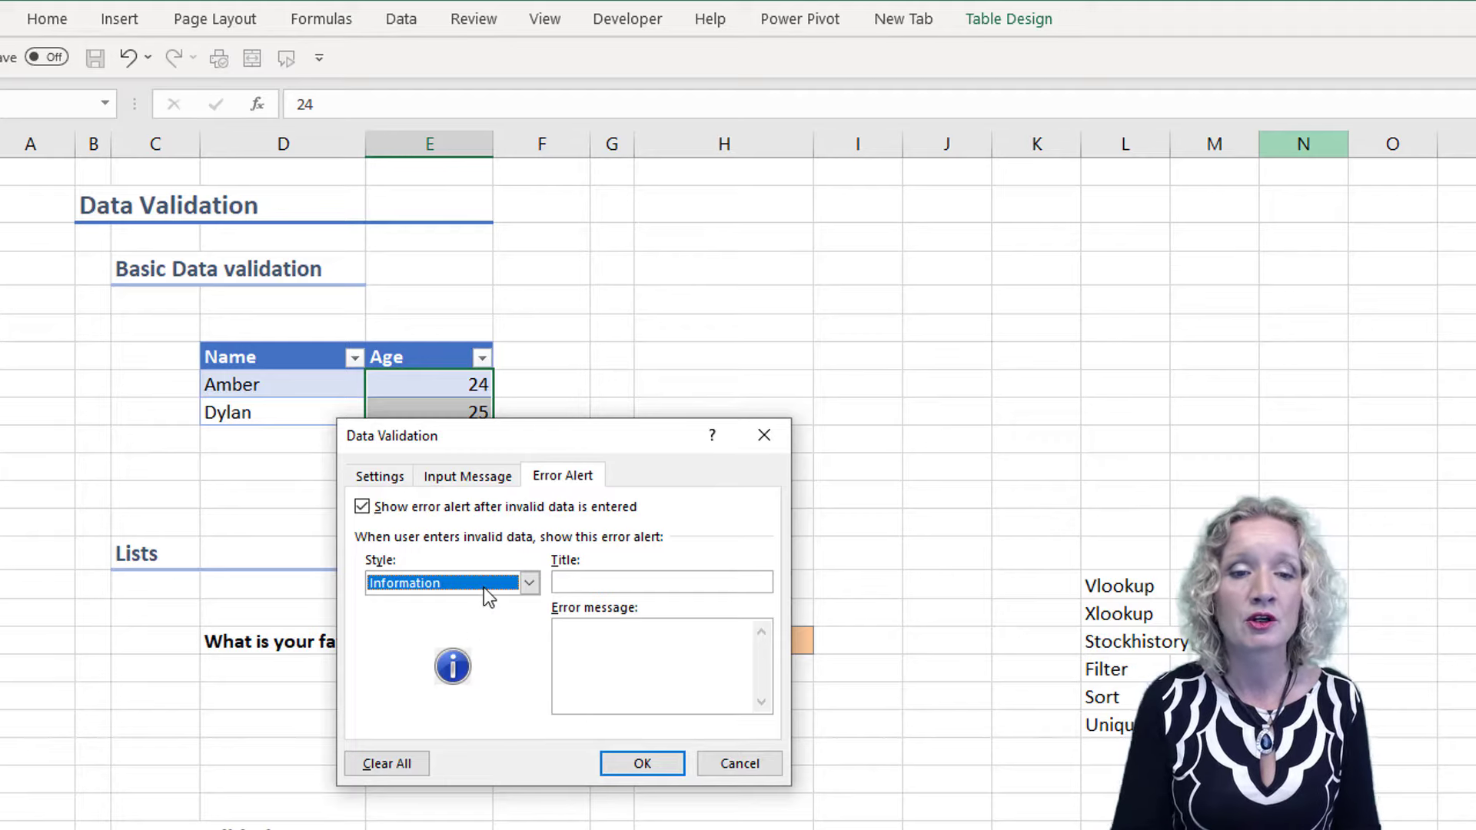
left_click(528, 583)
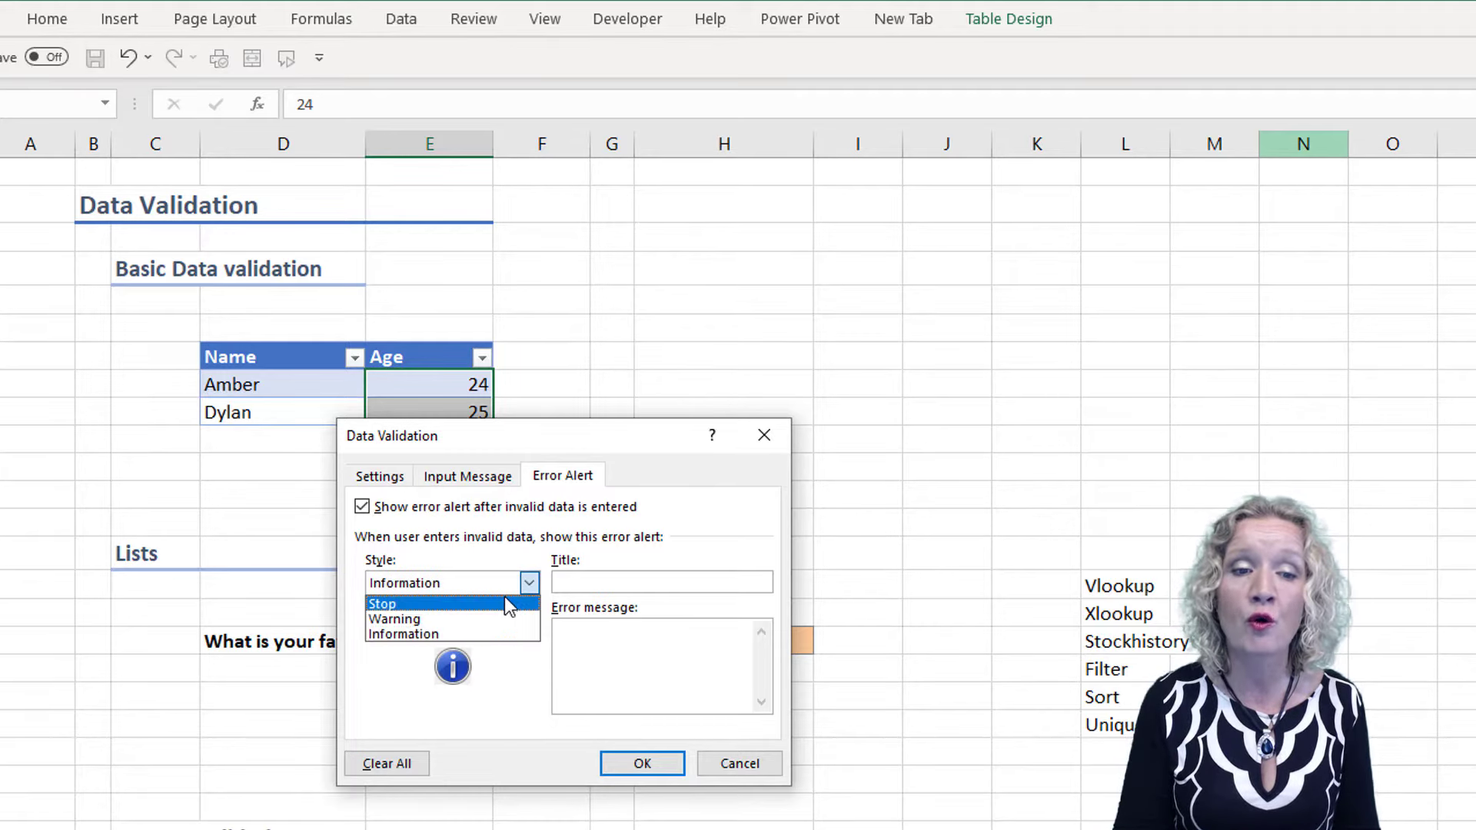
left_click(505, 599)
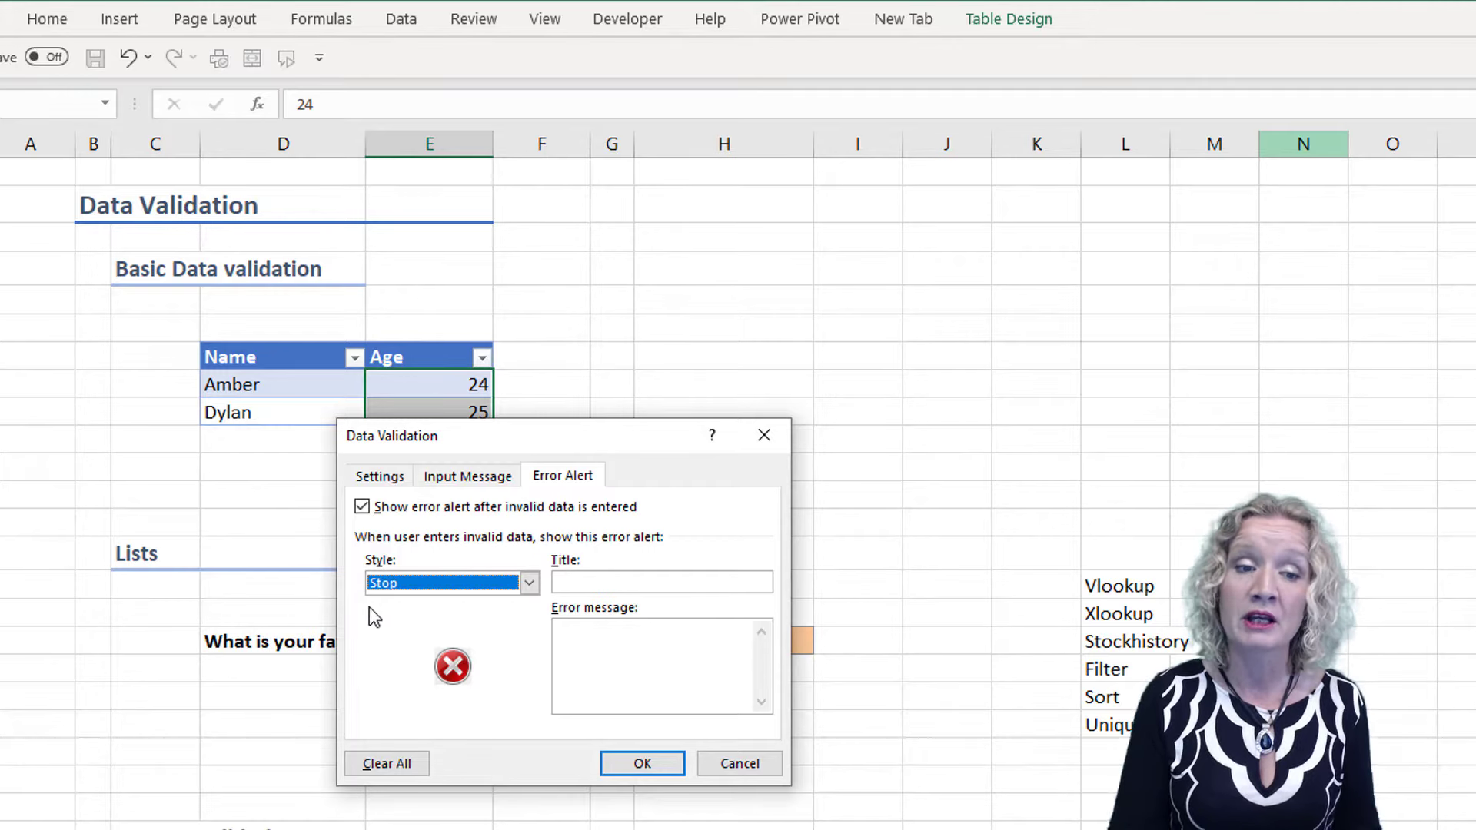
Give the error alert the title "Warning" and the message "You must be over 18", and apply the validation
left_click(607, 582)
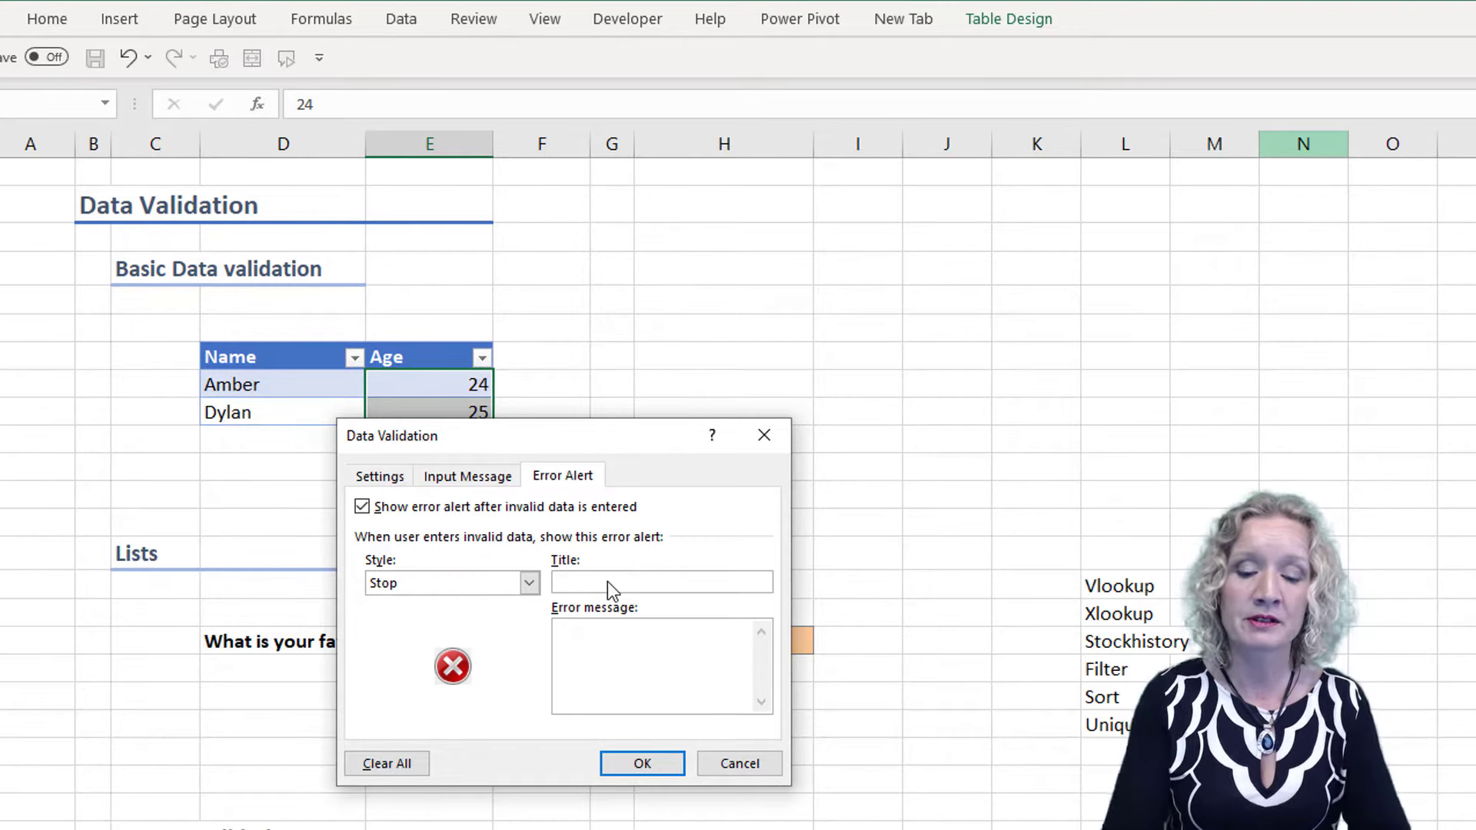
type("Warning")
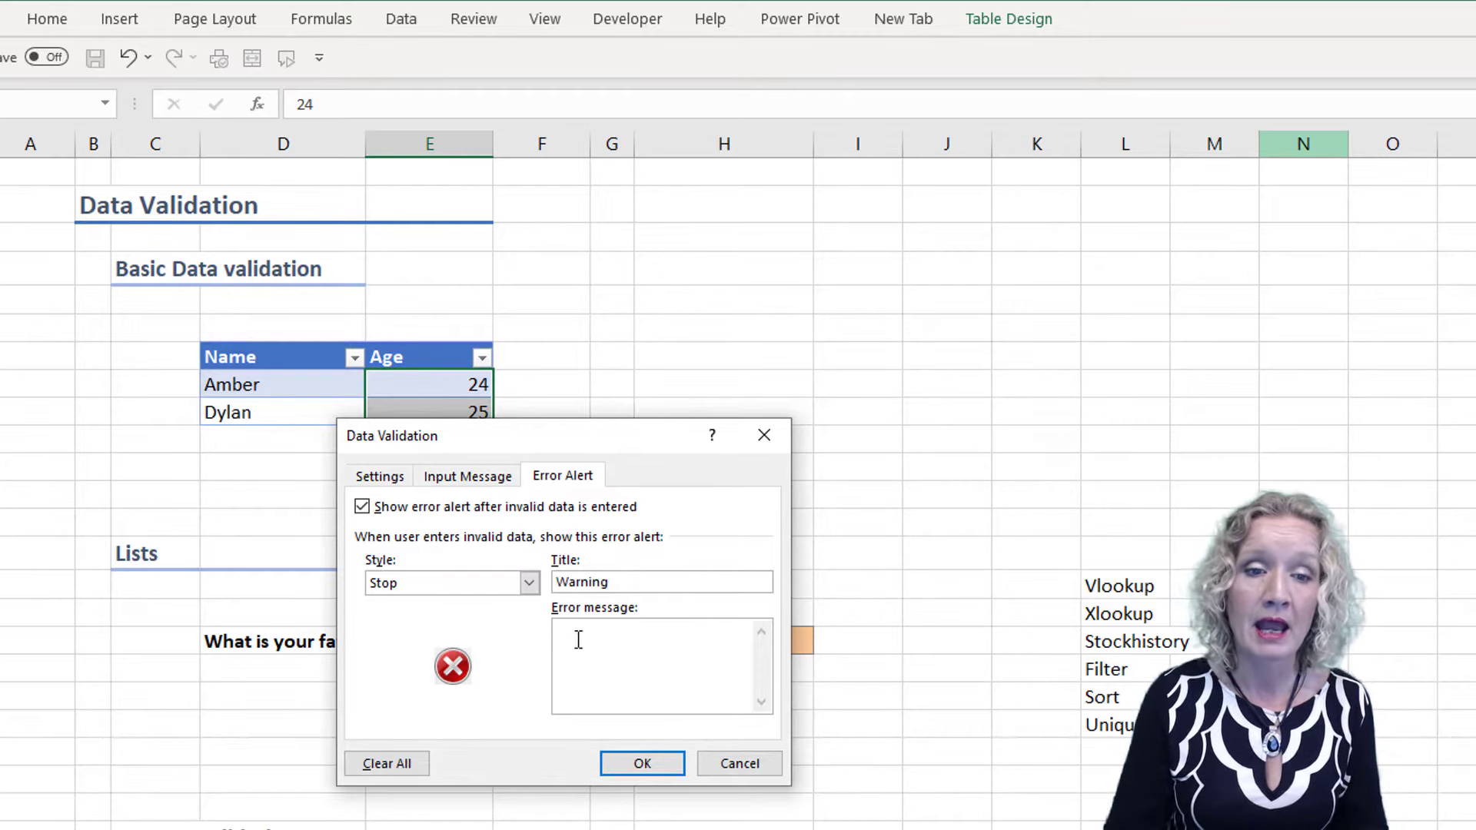
left_click(529, 583)
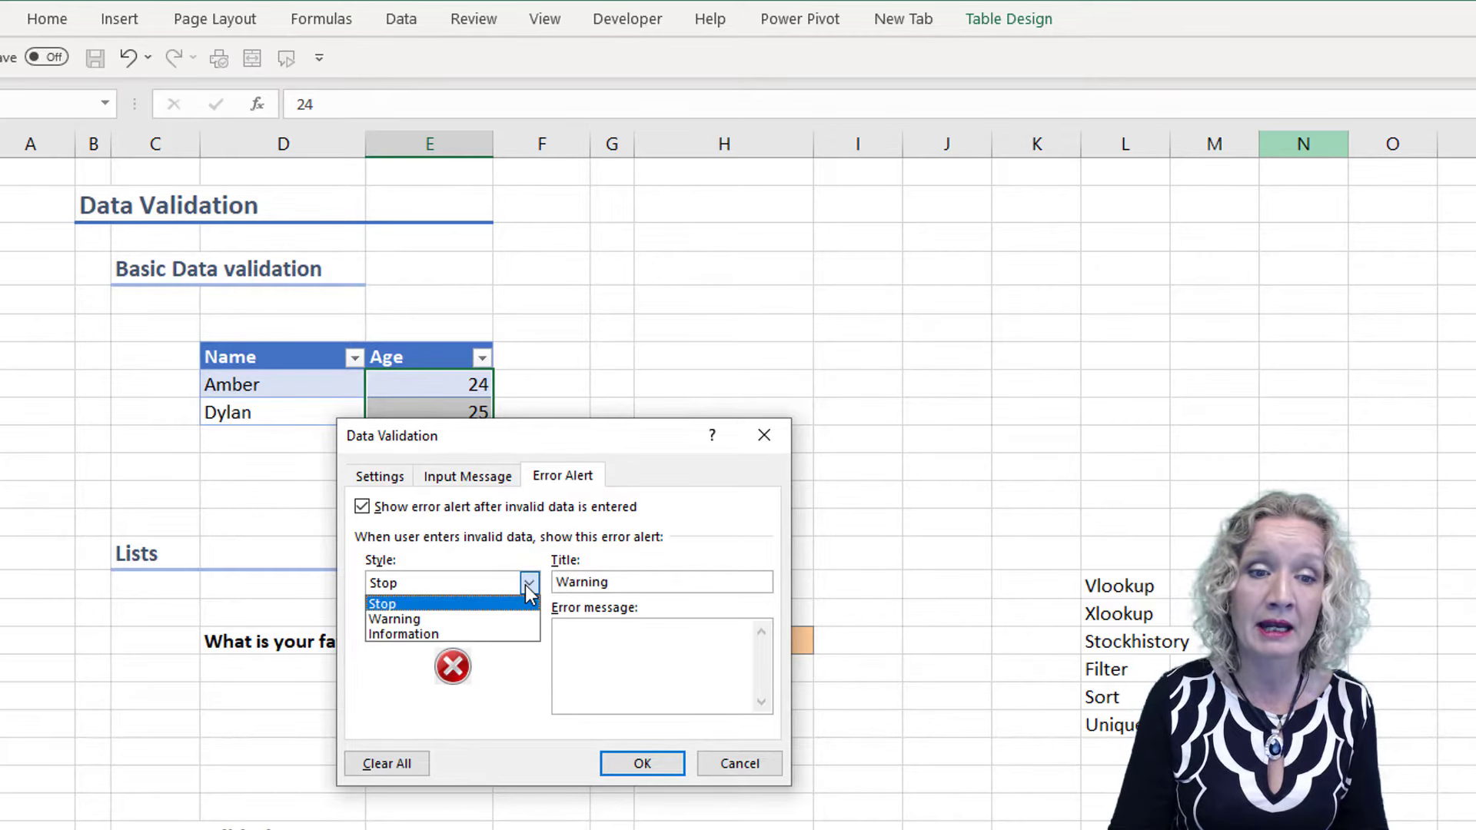
left_click(524, 584)
left_click(579, 634)
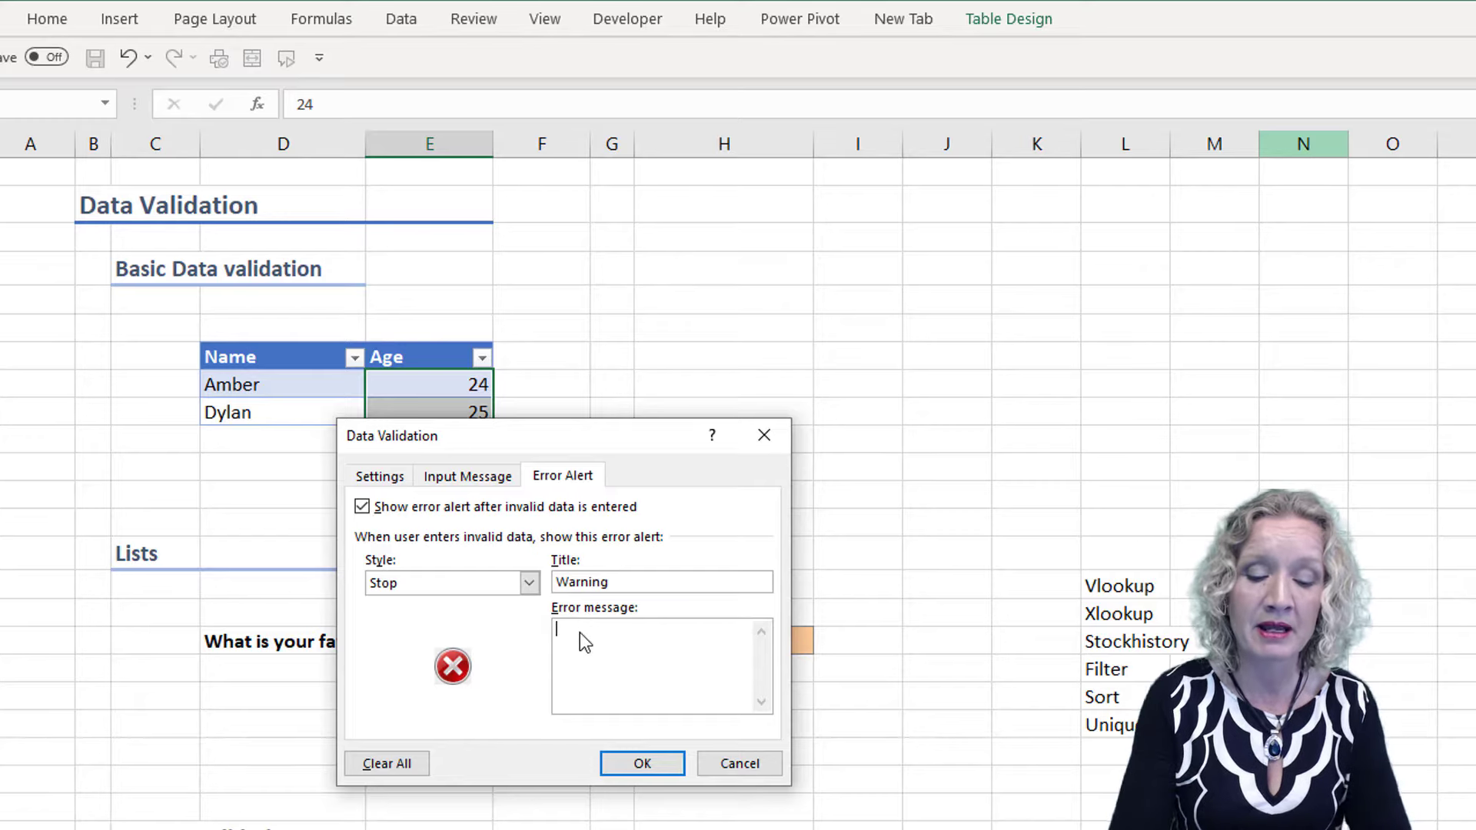
type("You must ")
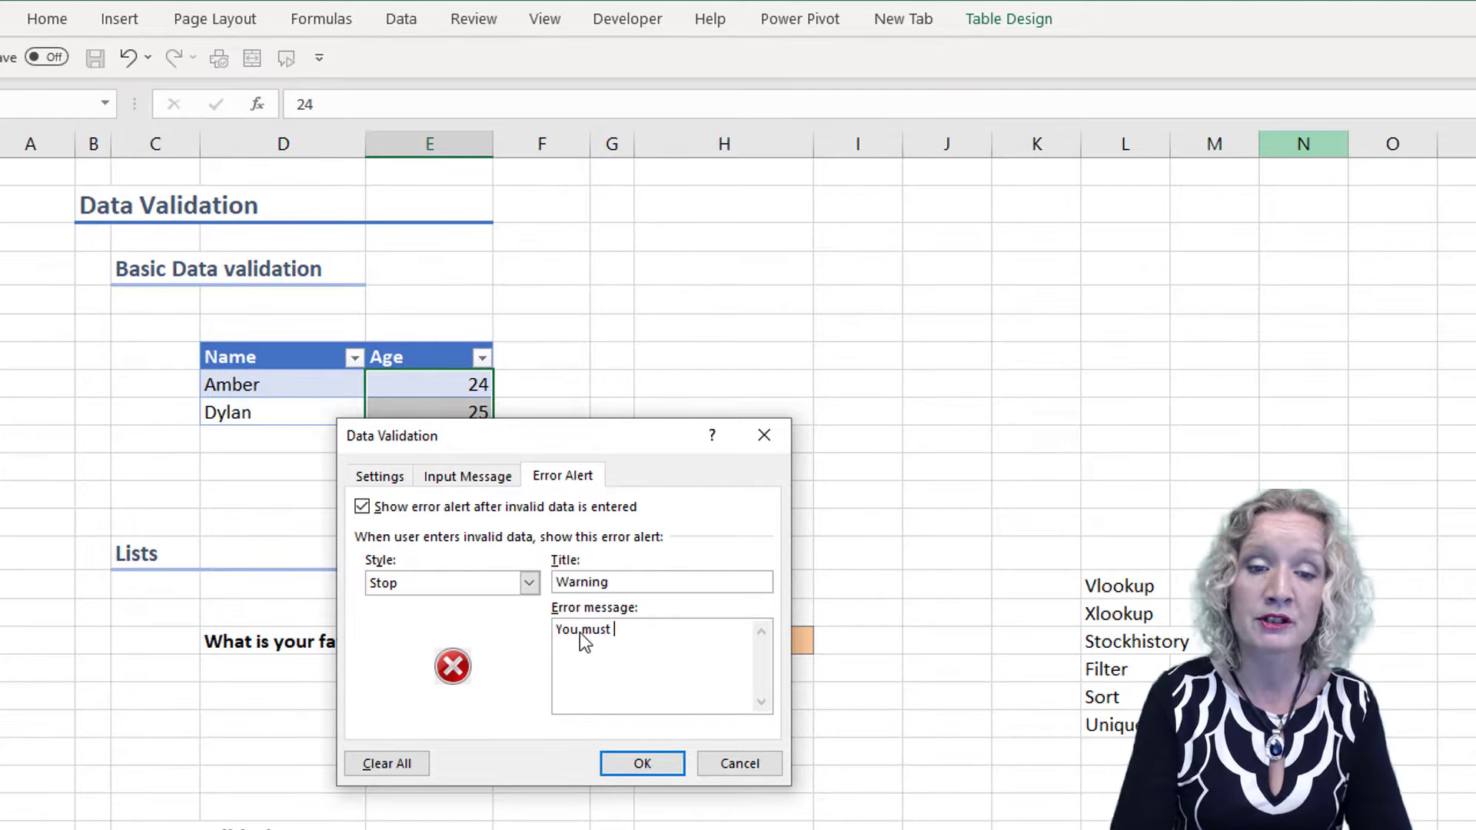
type("be over 18")
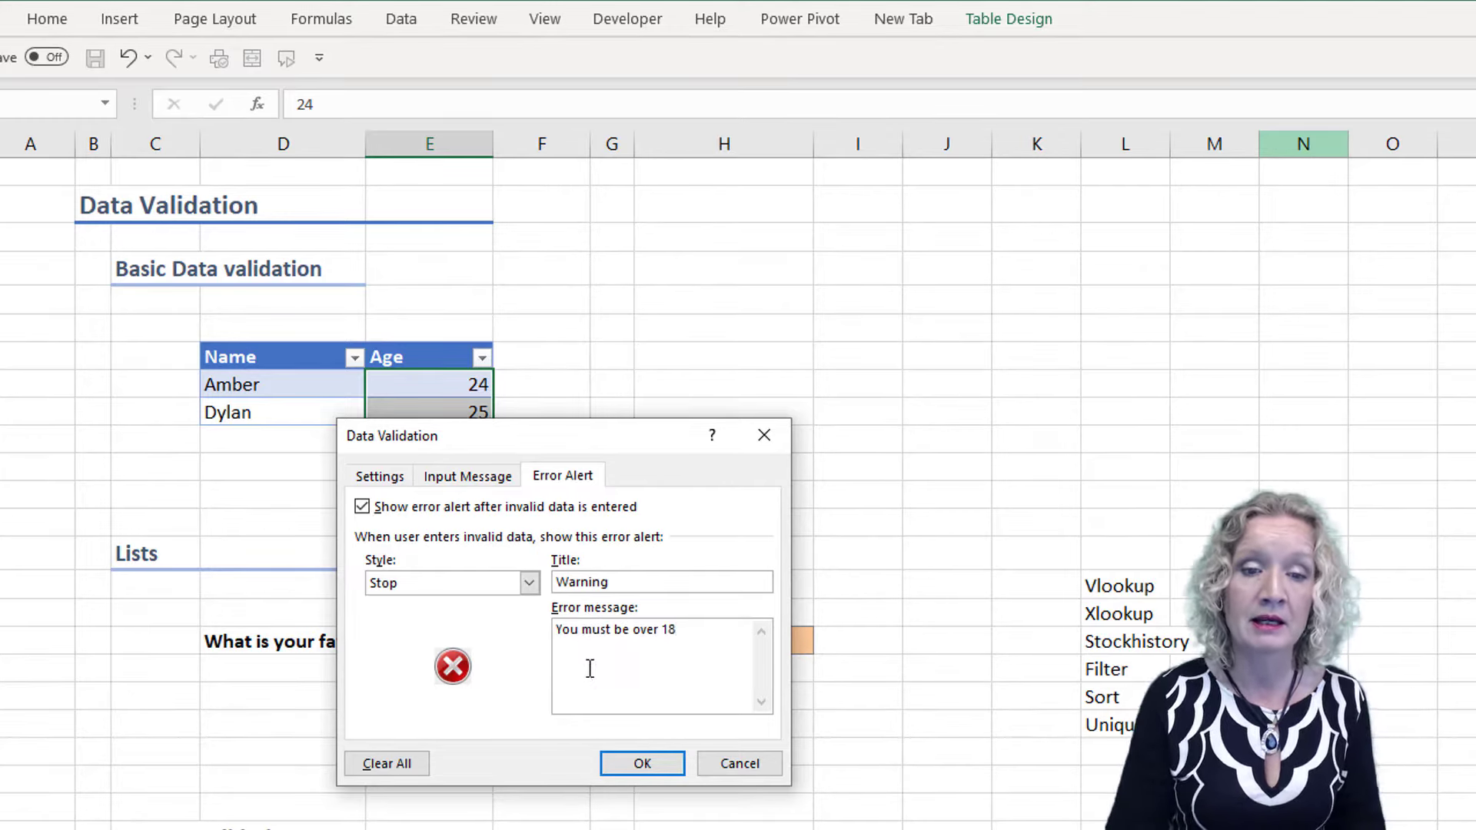
left_click(609, 764)
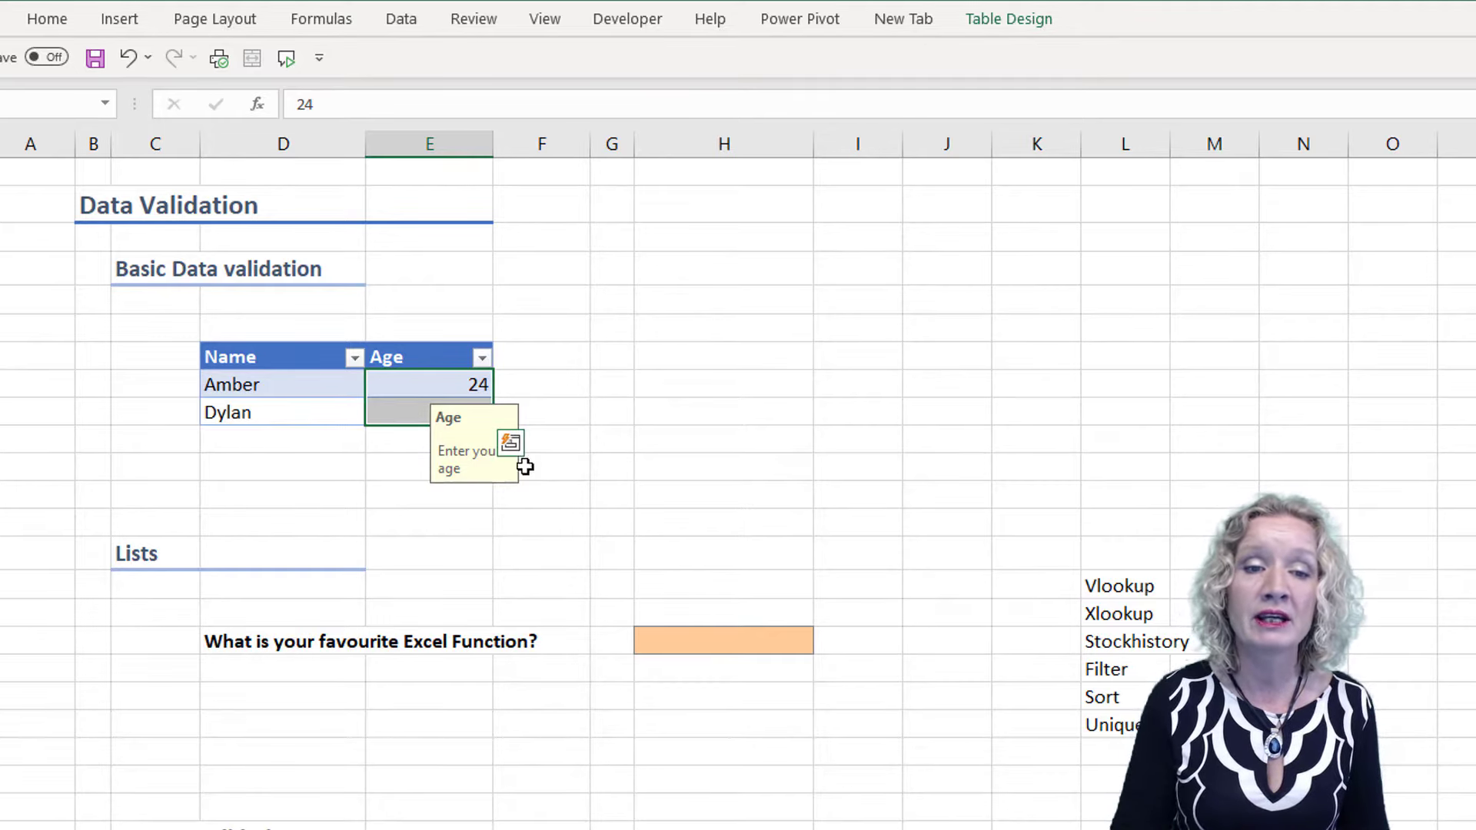
Check the input message on both Age cells and set the age in the table's last row to 18
left_click(404, 404)
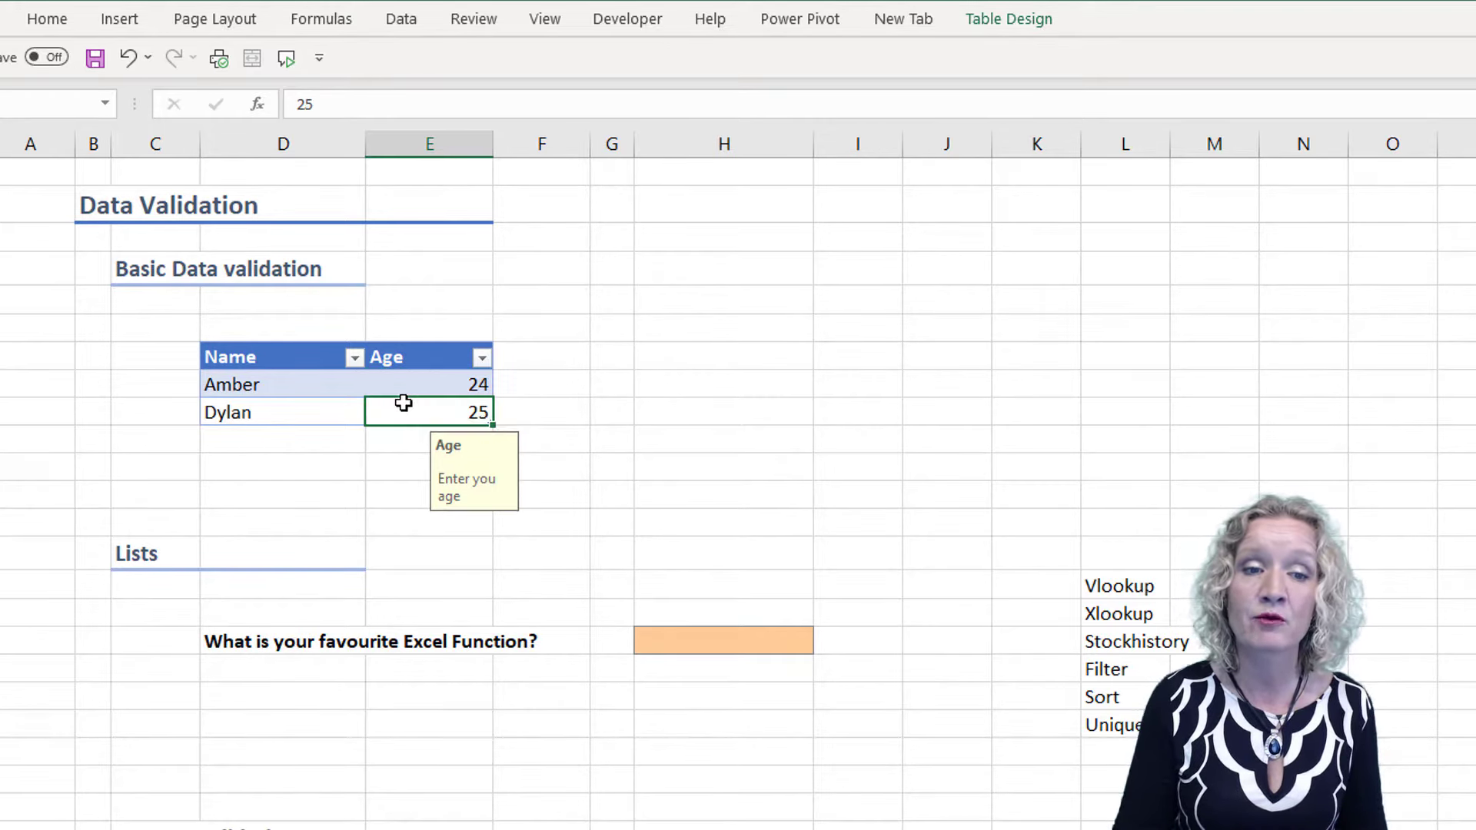
left_click(438, 383)
left_click(407, 409)
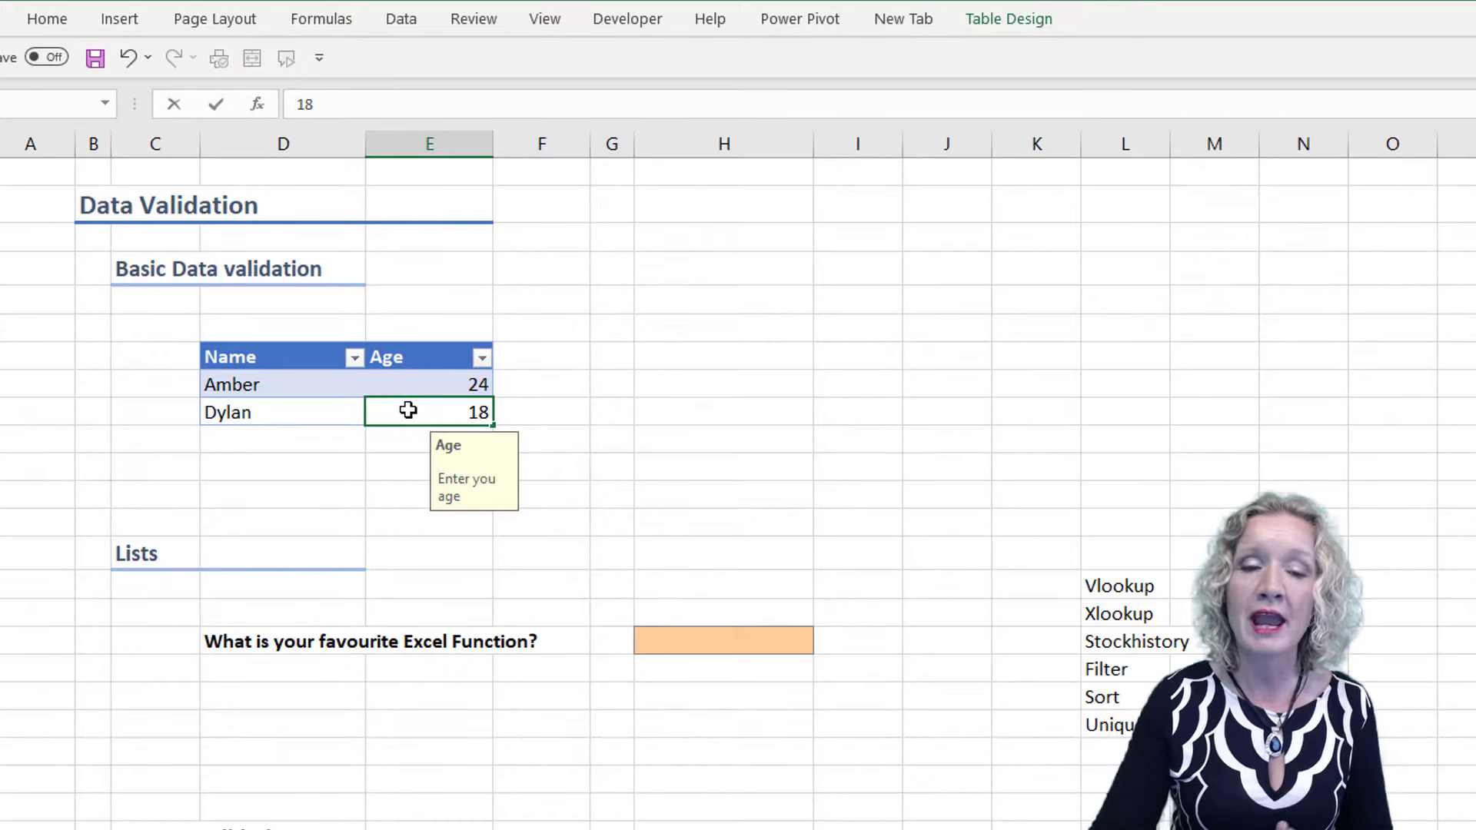
key("Return")
Try to enter 17 in the last row's Age cell and move the alert beside the table
left_click(407, 409)
type("17")
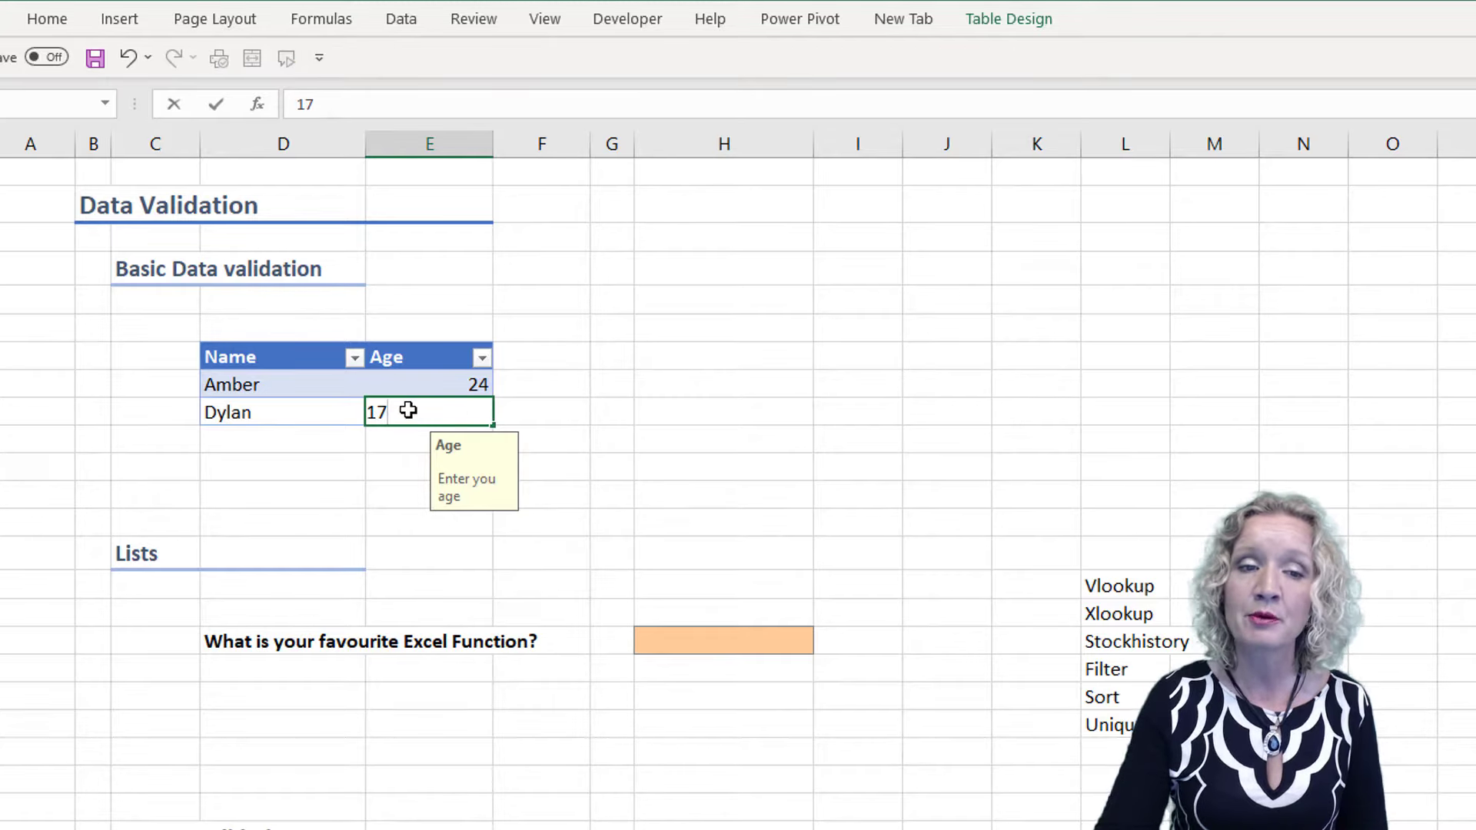
key("Return")
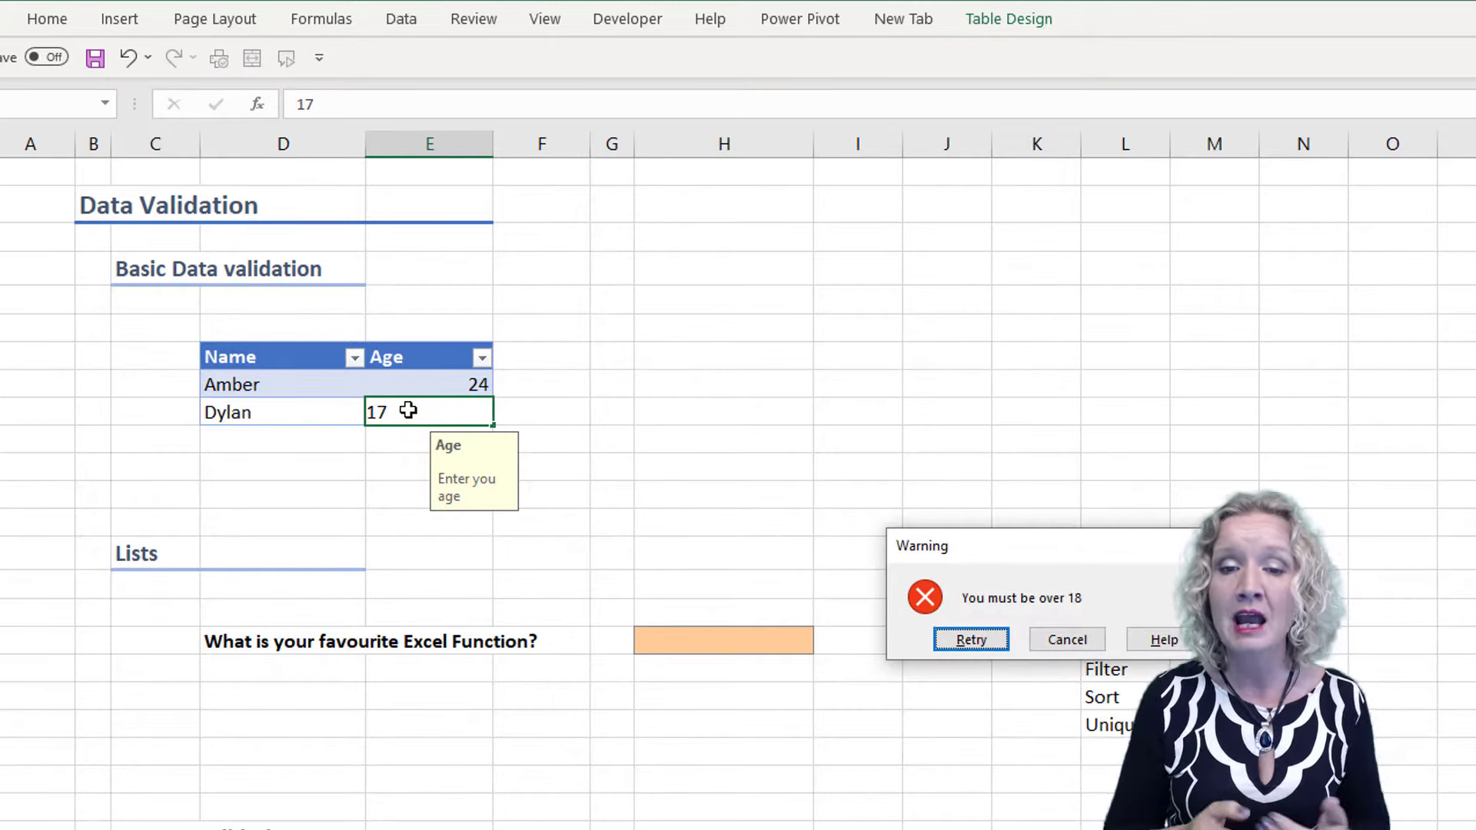
left_click_drag(1053, 556, 689, 404)
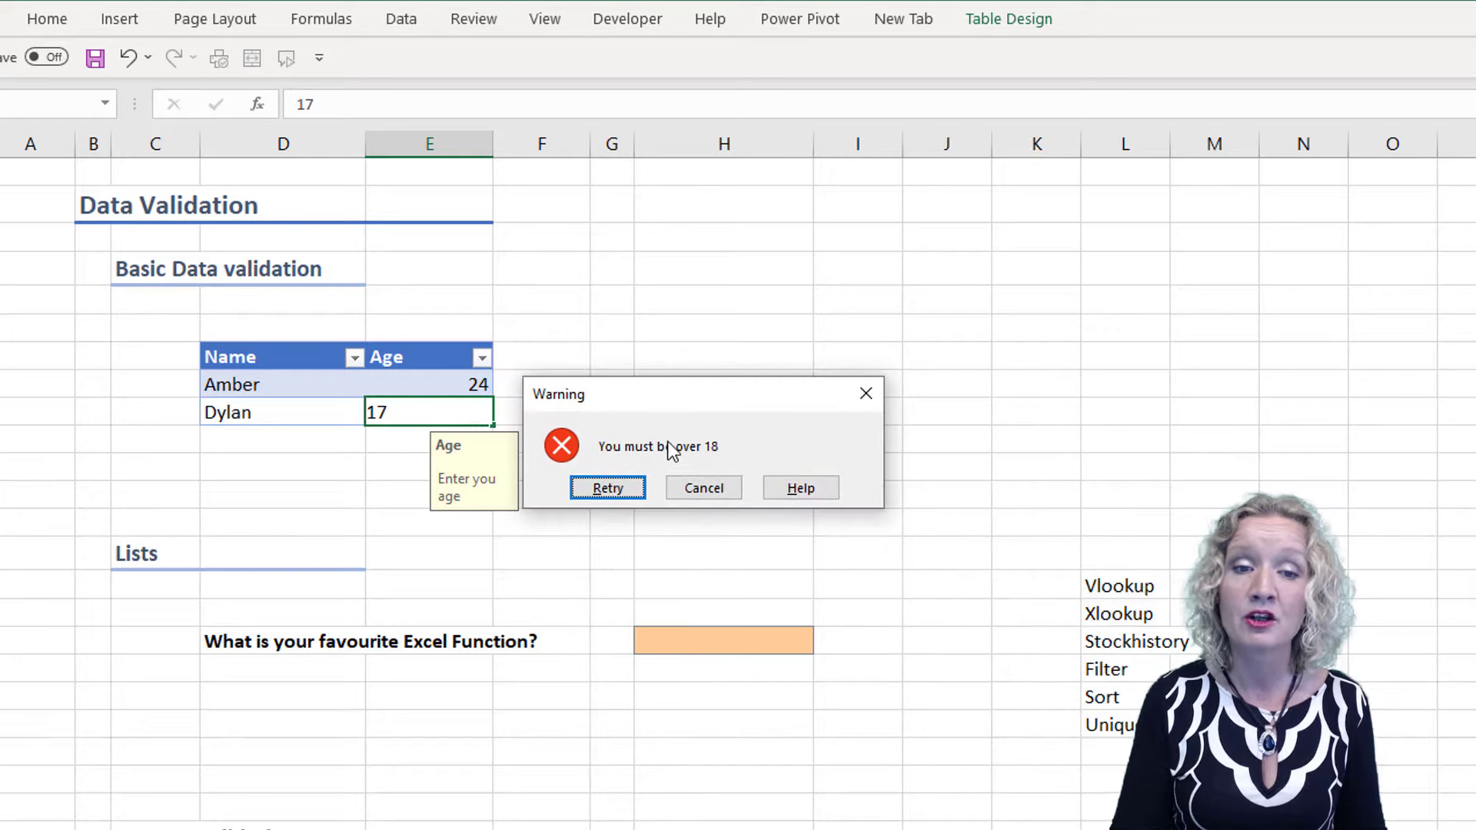
Retry the entry in the last row's Age cell with 18 and extend the table by a new row
left_click(609, 487)
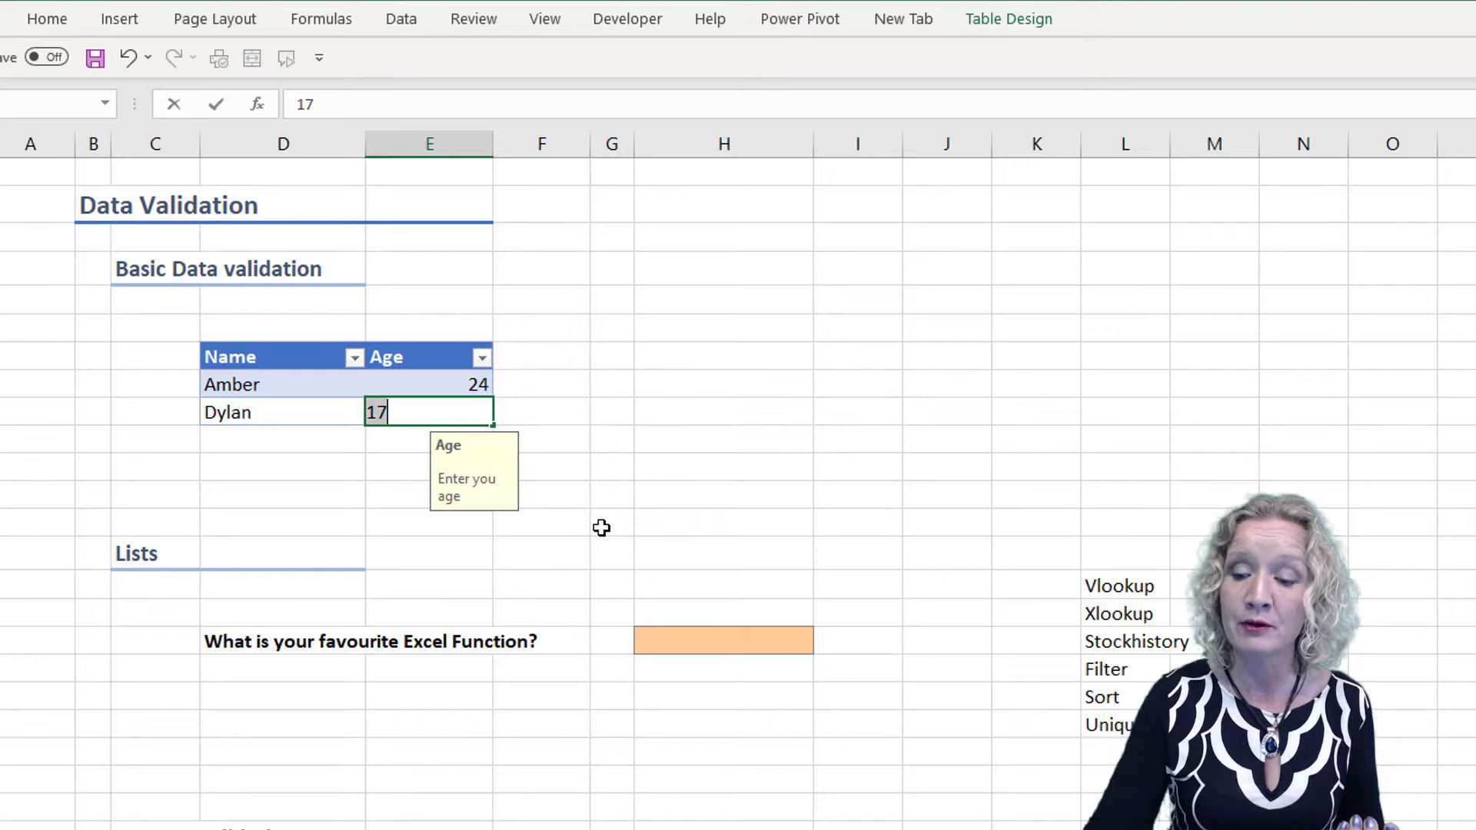
type("18")
key("Tab")
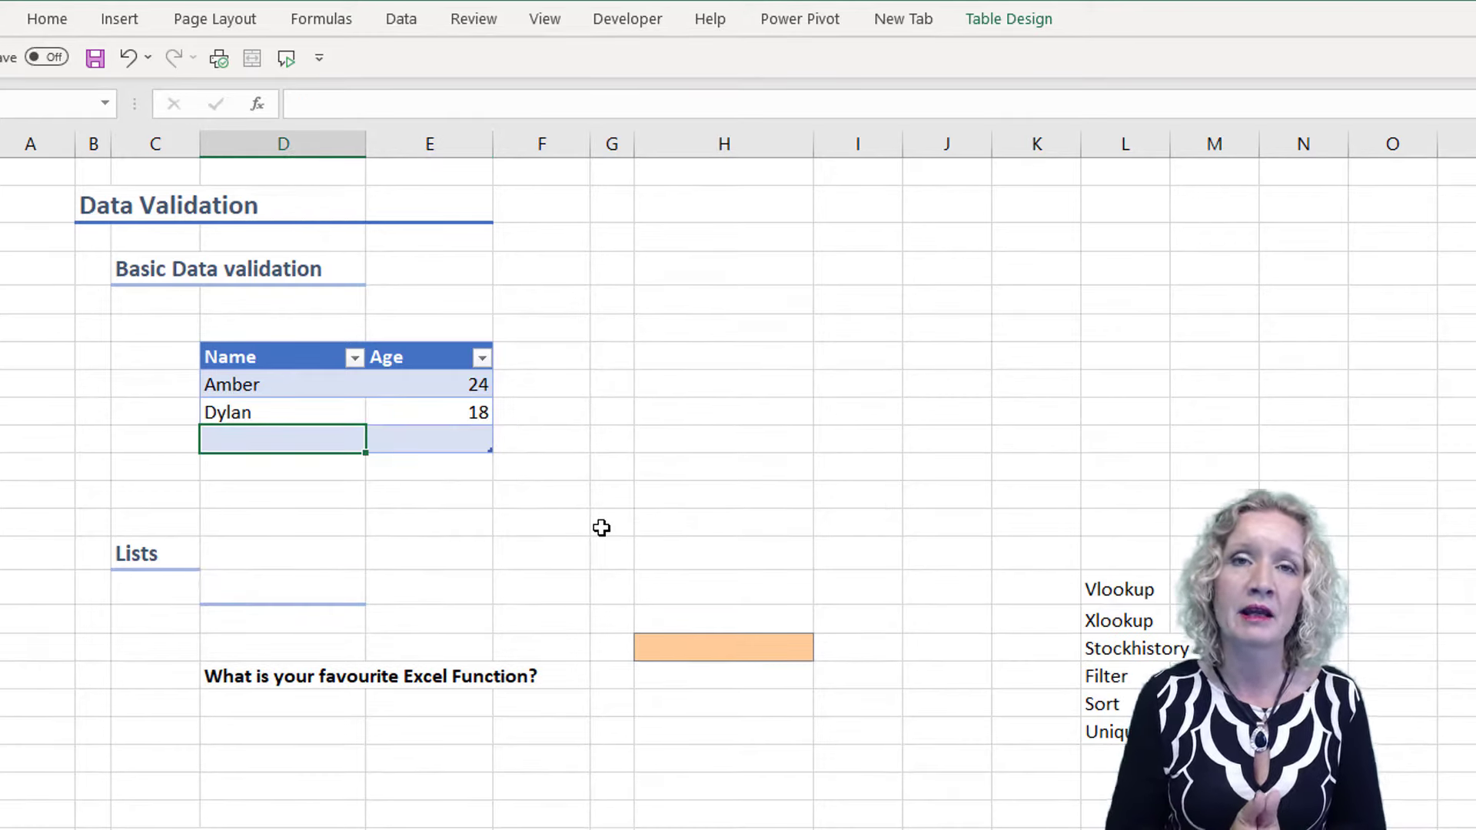
Enter a first name in the new table row, try the age 17 beside it, and cancel the rejected entry
type("Paula")
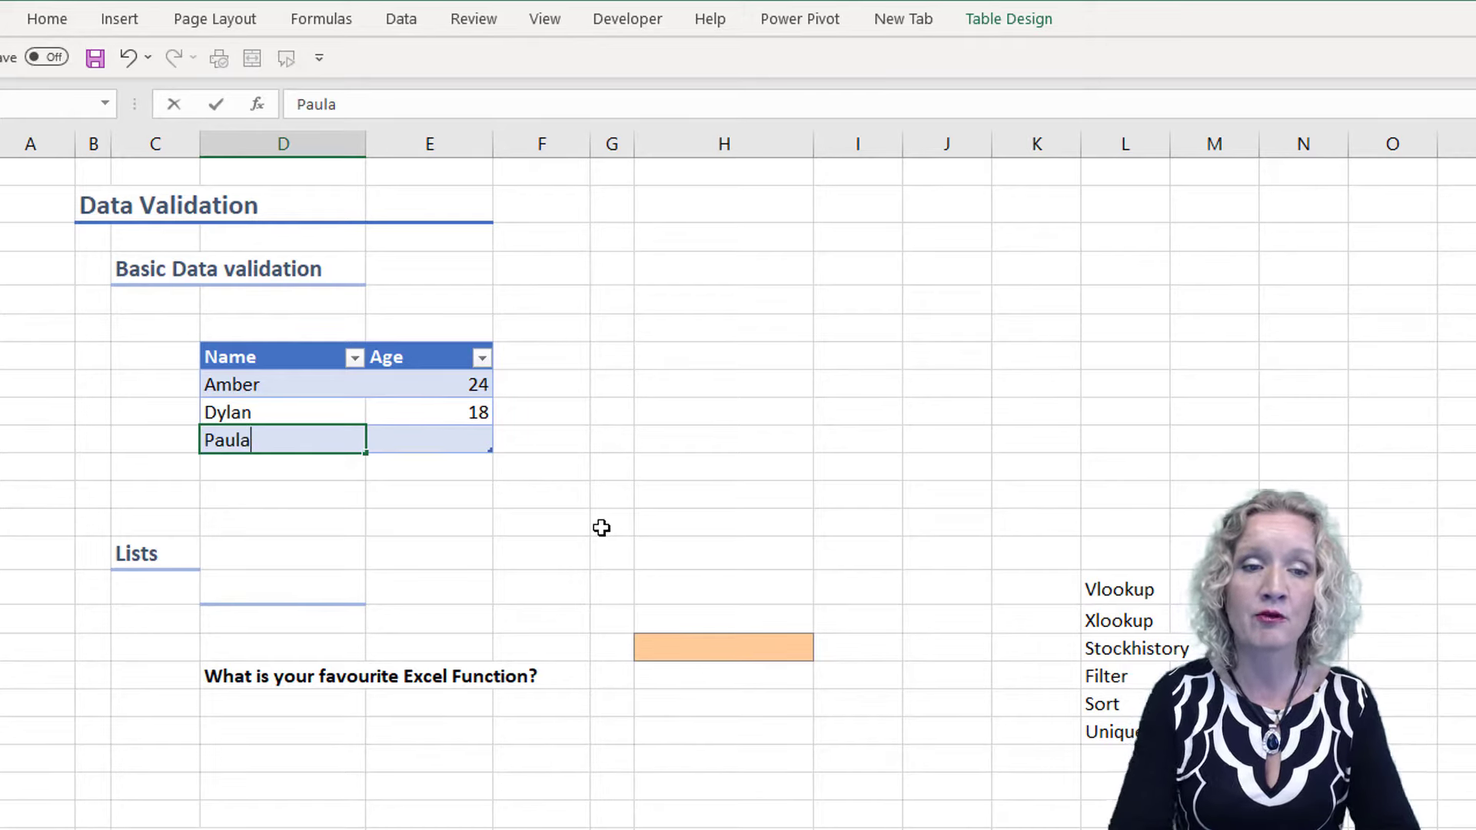
key("Tab")
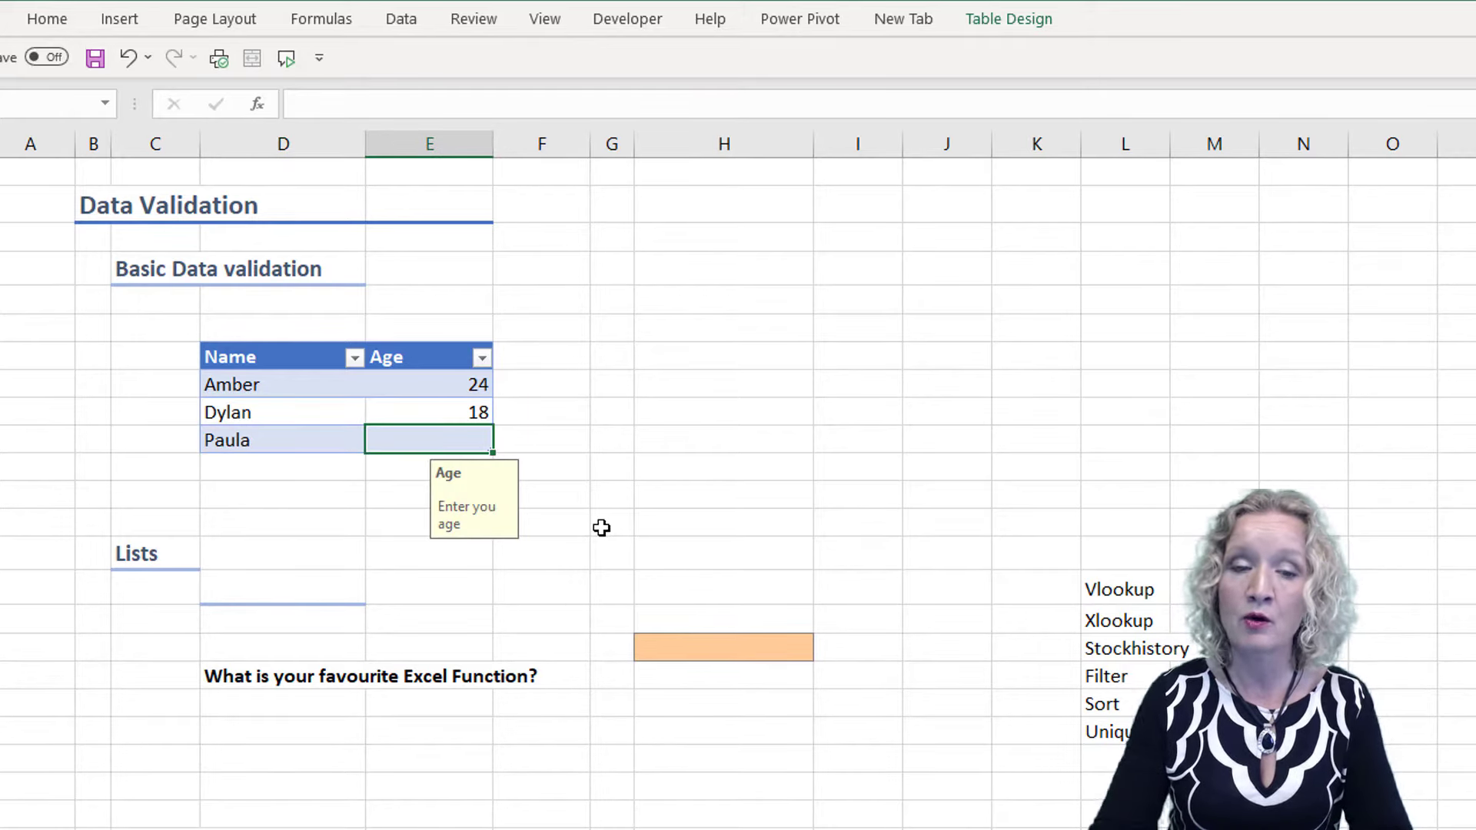
type("17")
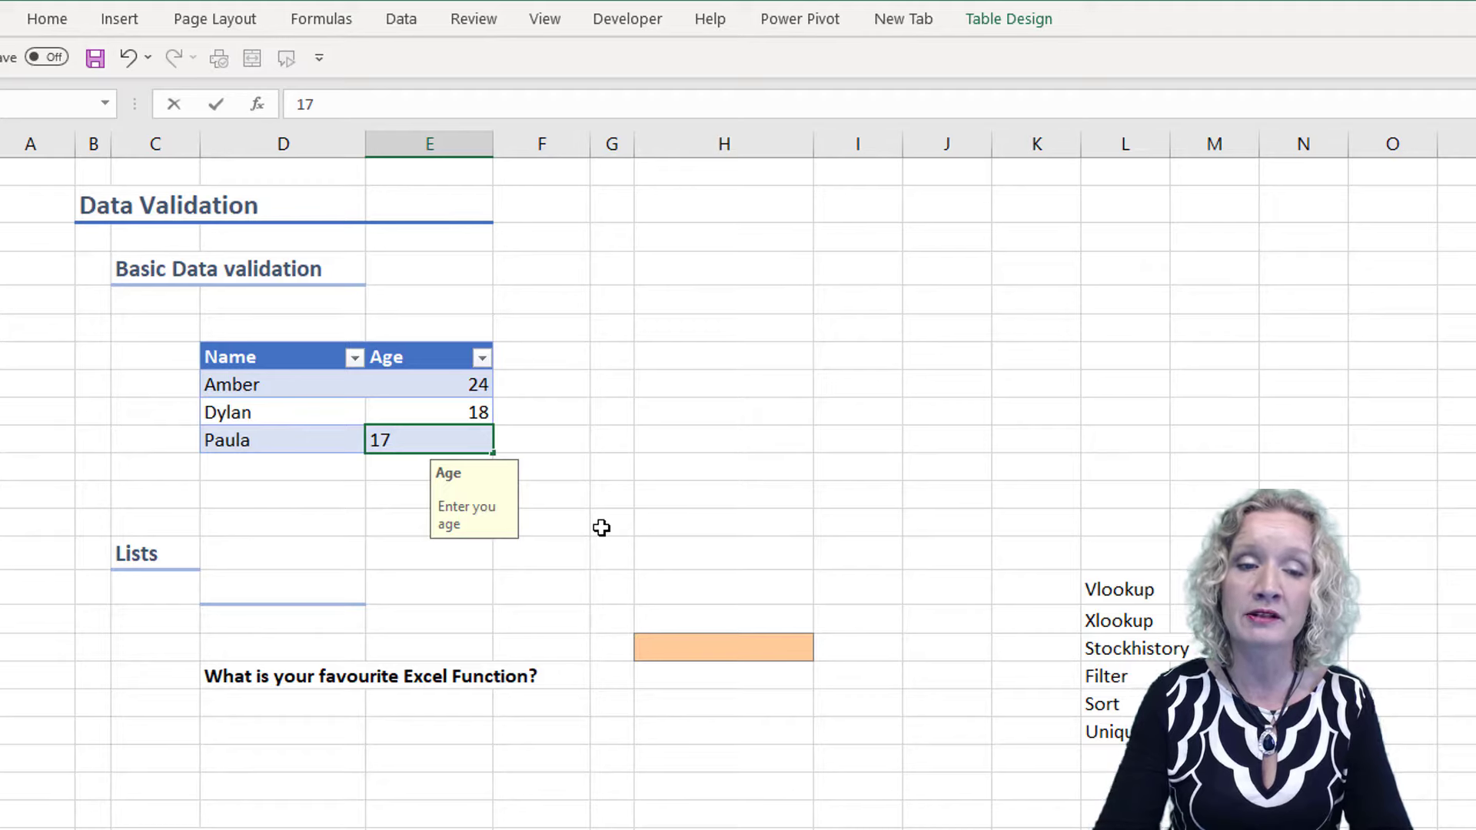
key("Return")
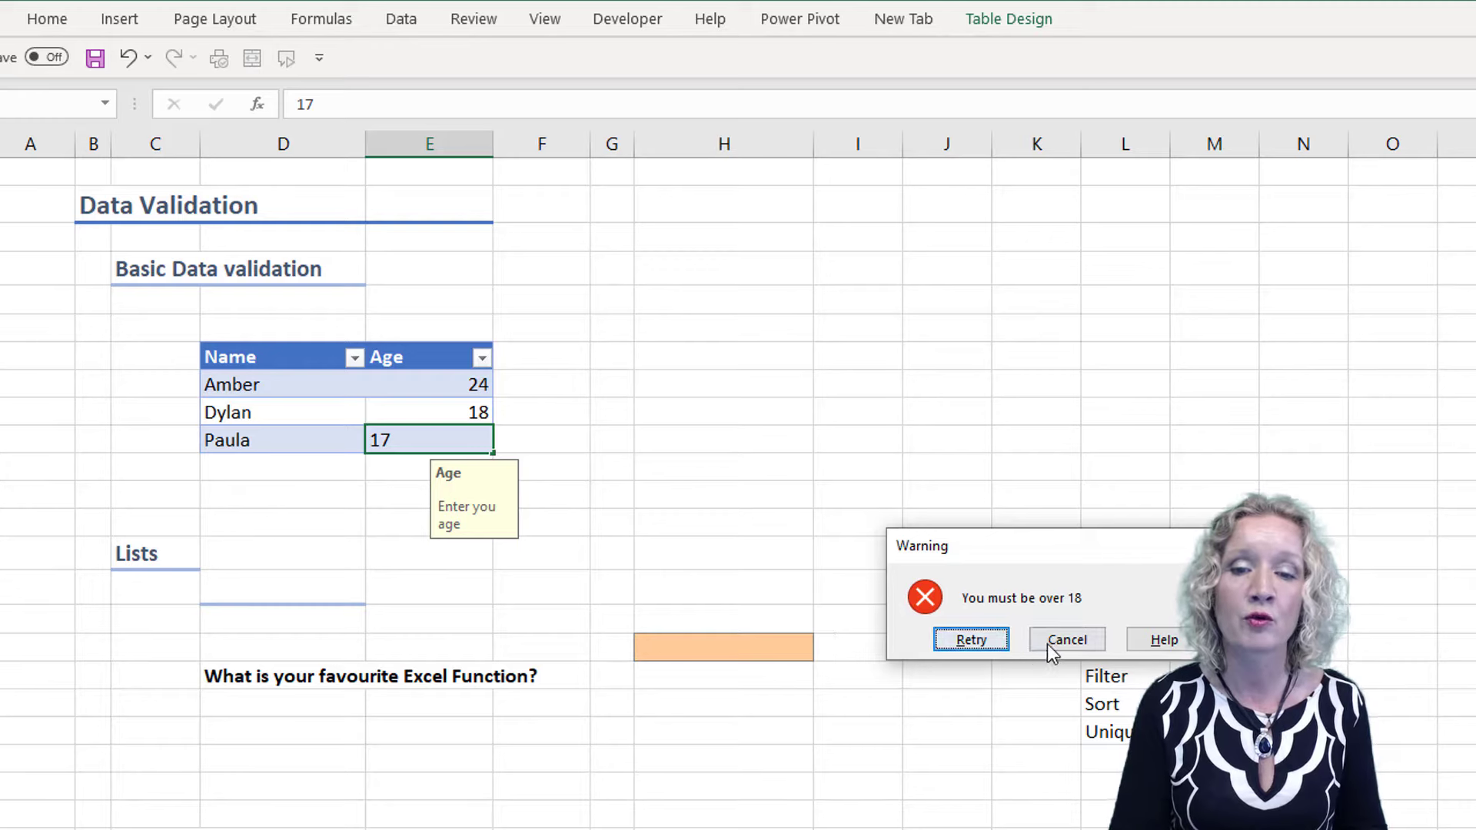
left_click(1079, 644)
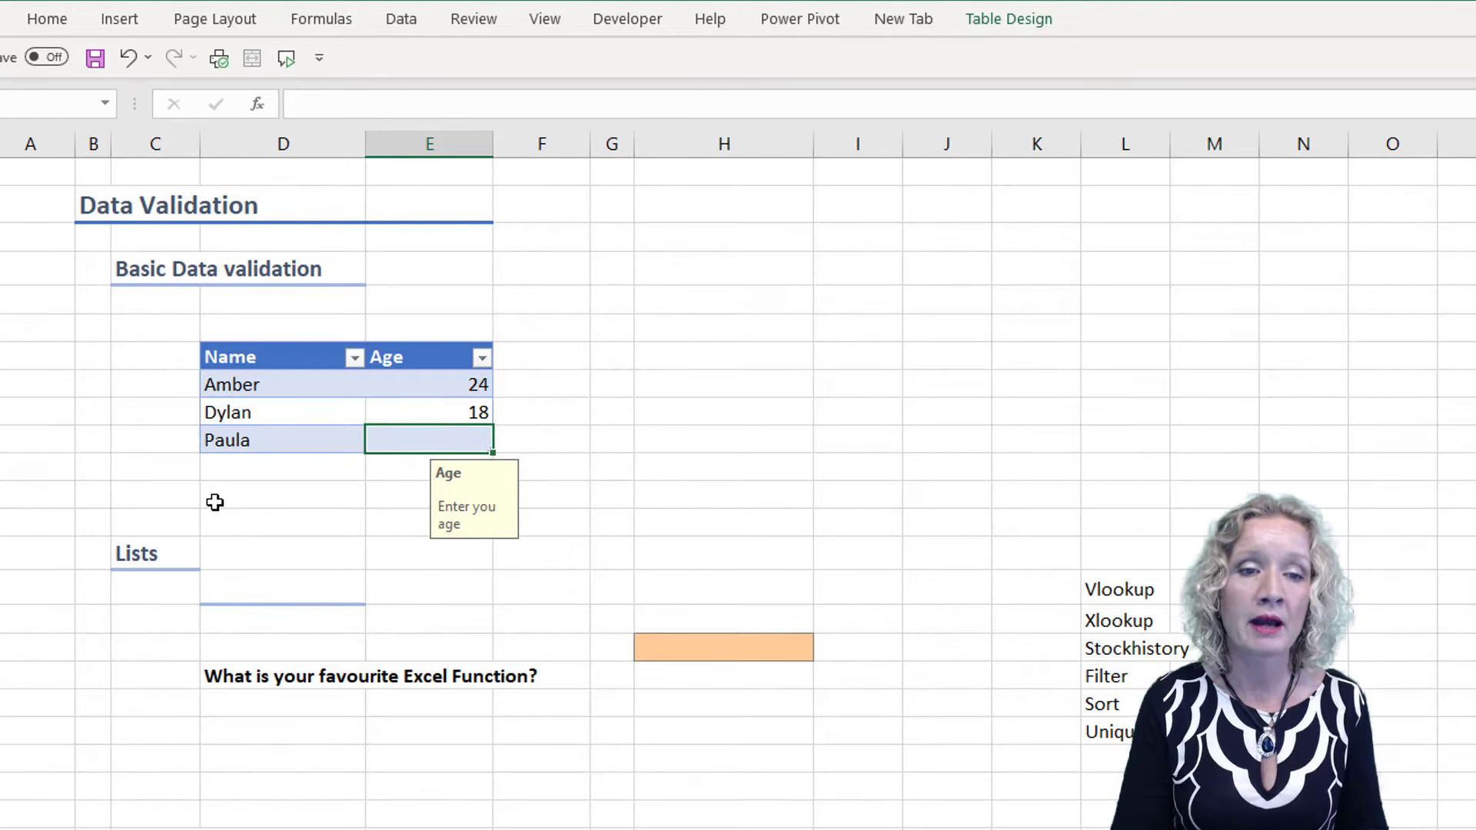
left_click_drag(214, 503, 541, 487)
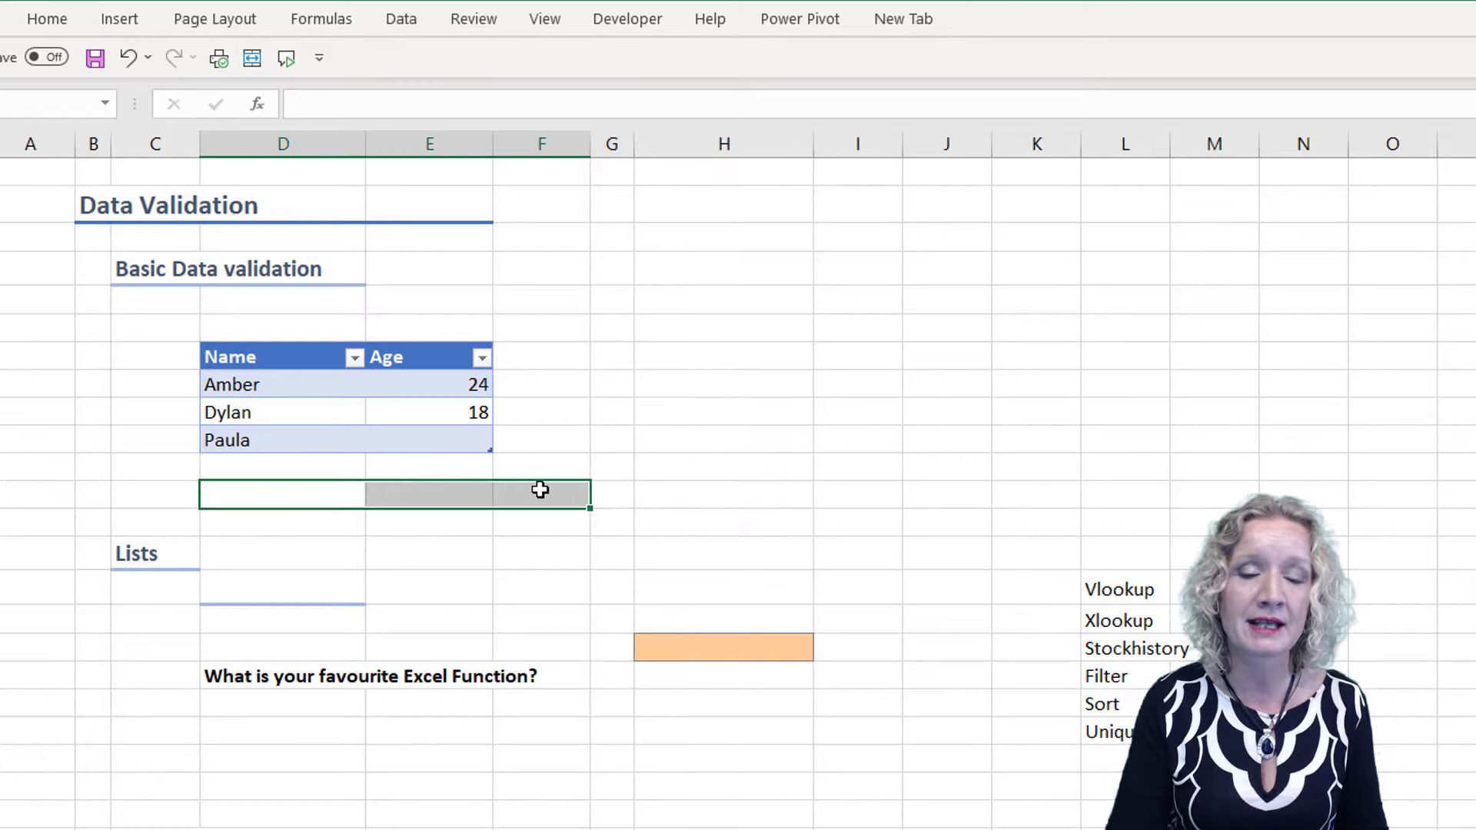
right_click(540, 488)
left_click(636, 745)
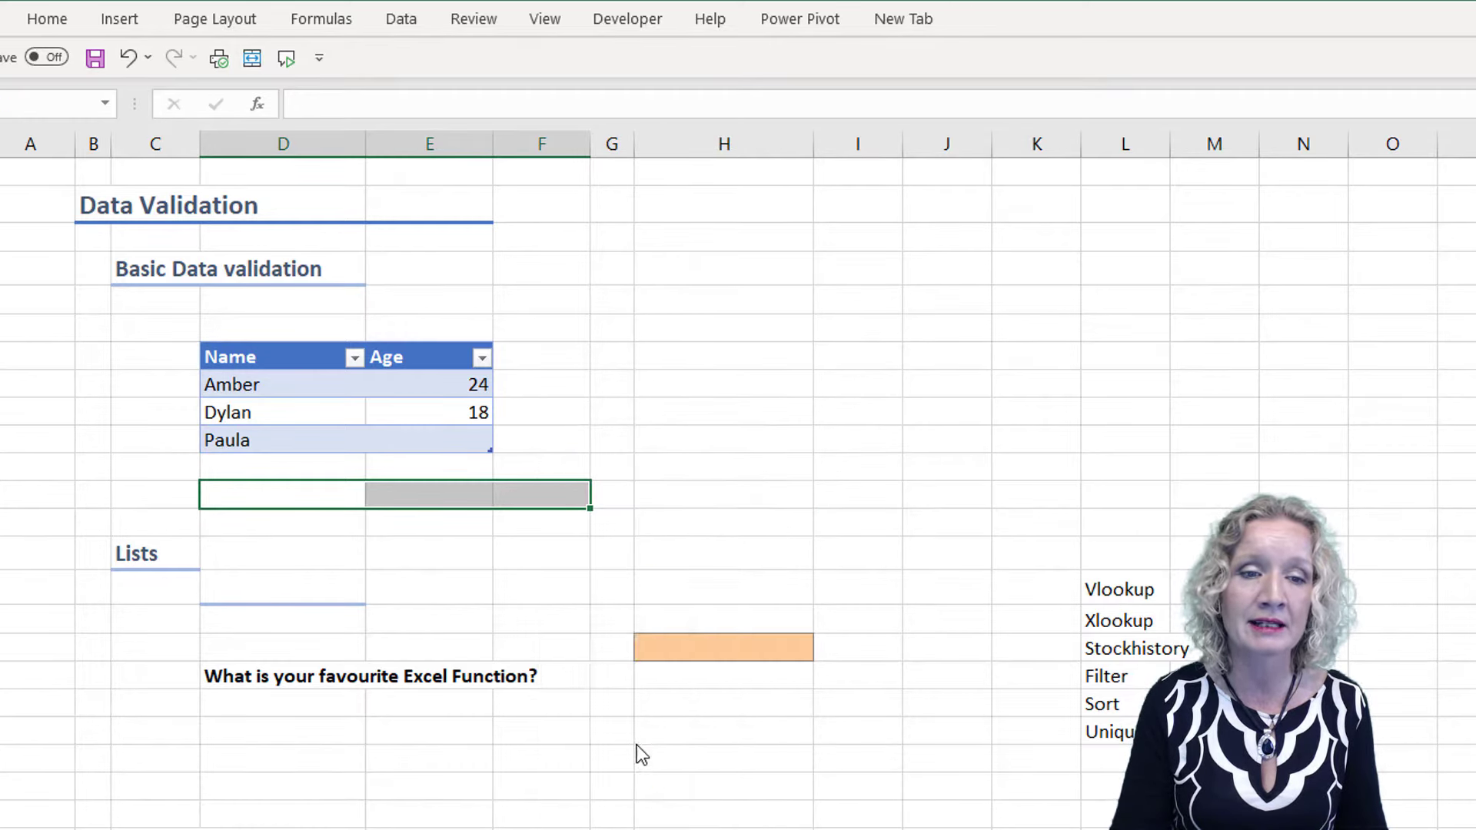
left_click(576, 815)
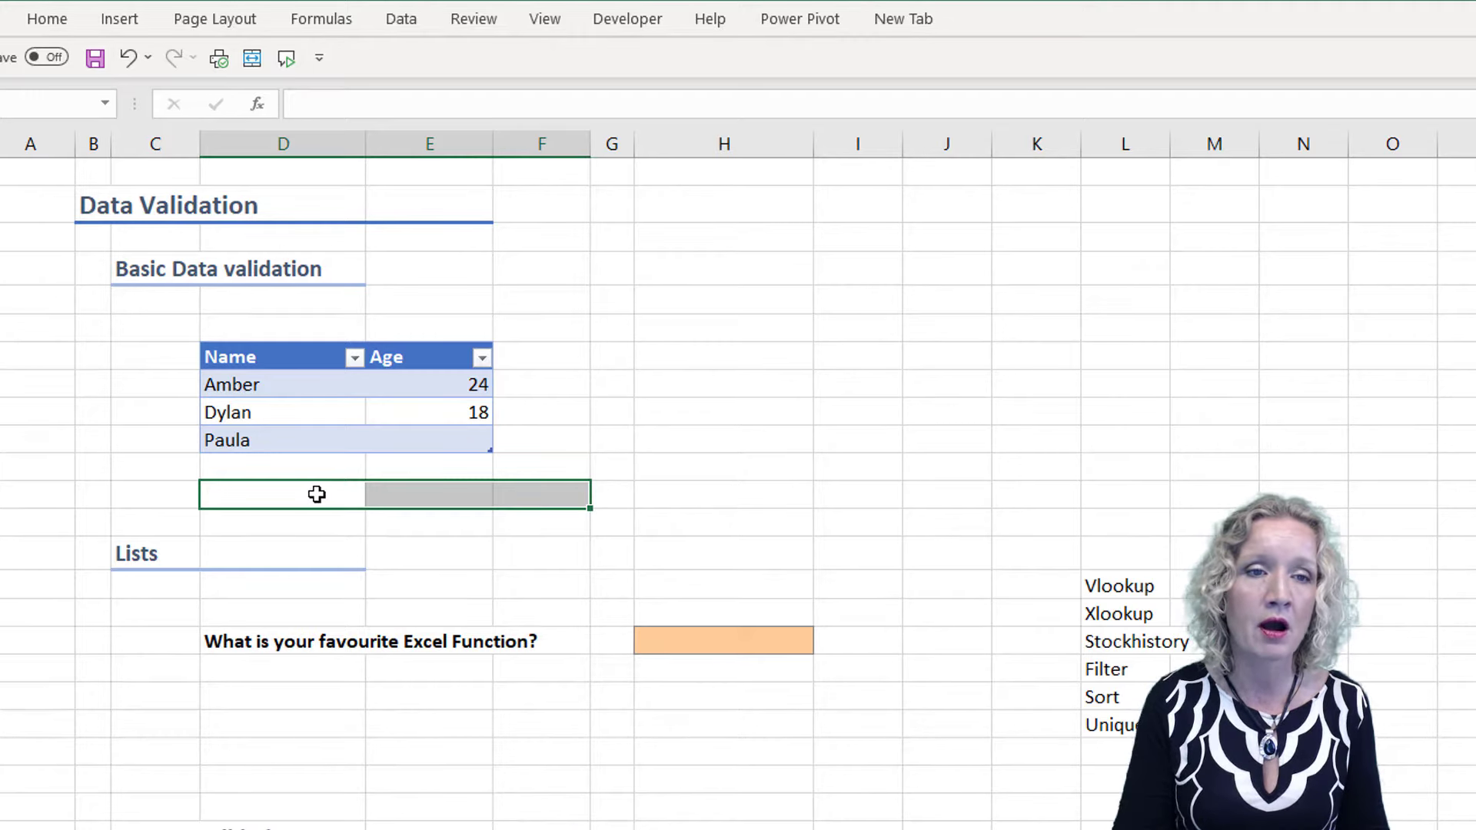
left_click(127, 58)
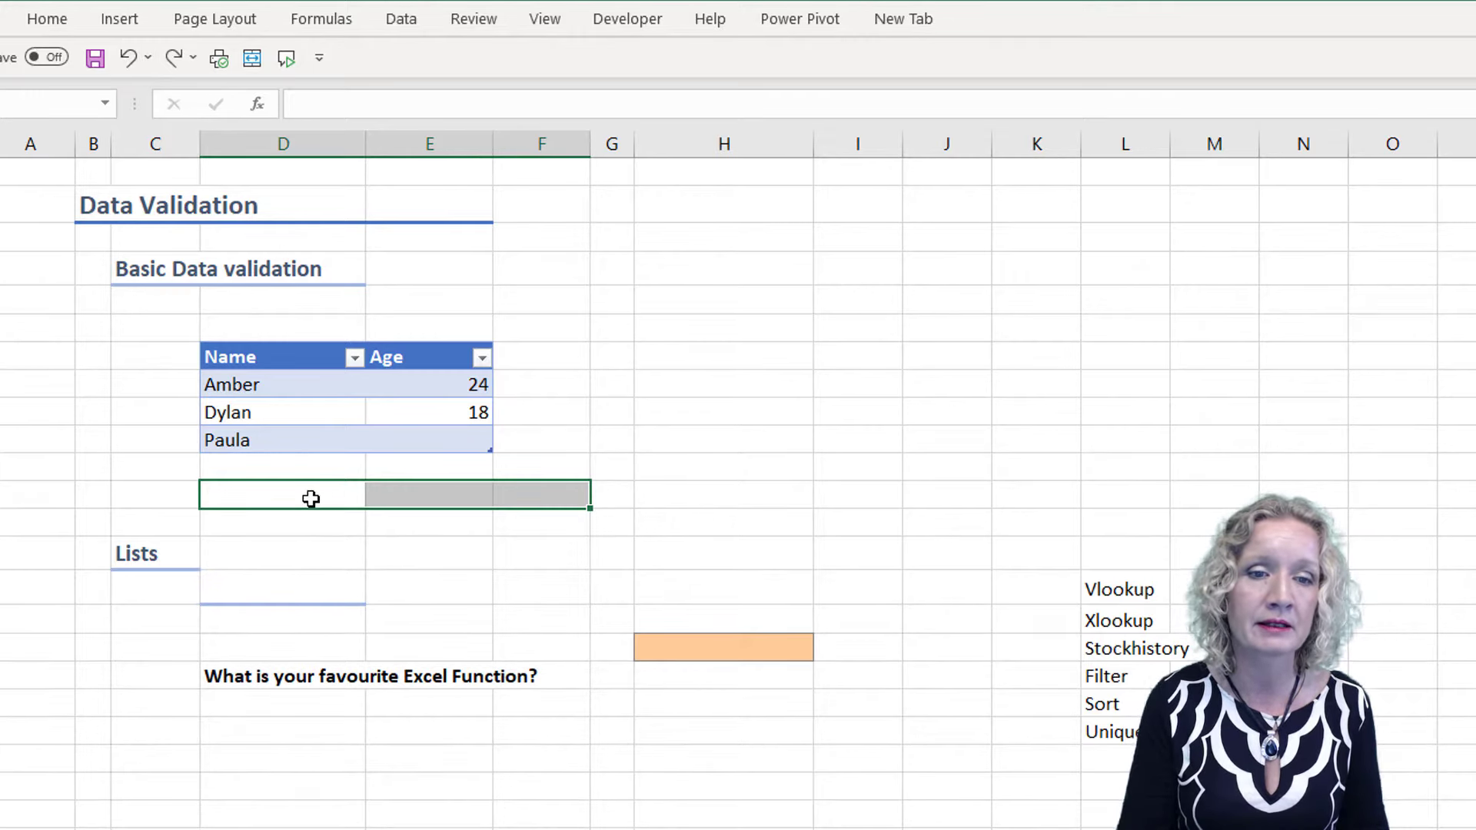
Delete the blank cells in columns D and E two rows below the table, shifting the cells up
left_click_drag(310, 499, 412, 498)
right_click(411, 498)
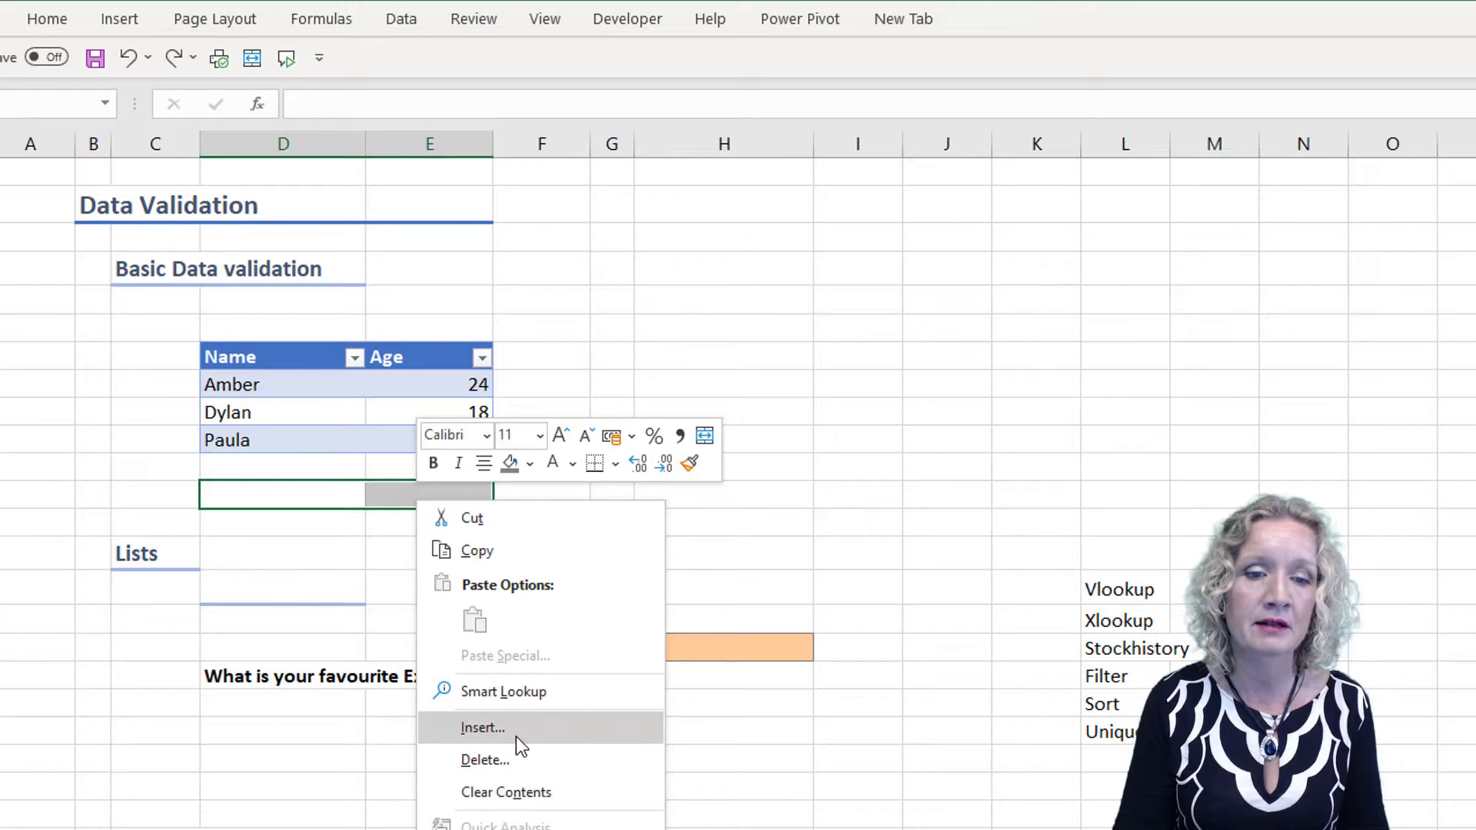
left_click(509, 761)
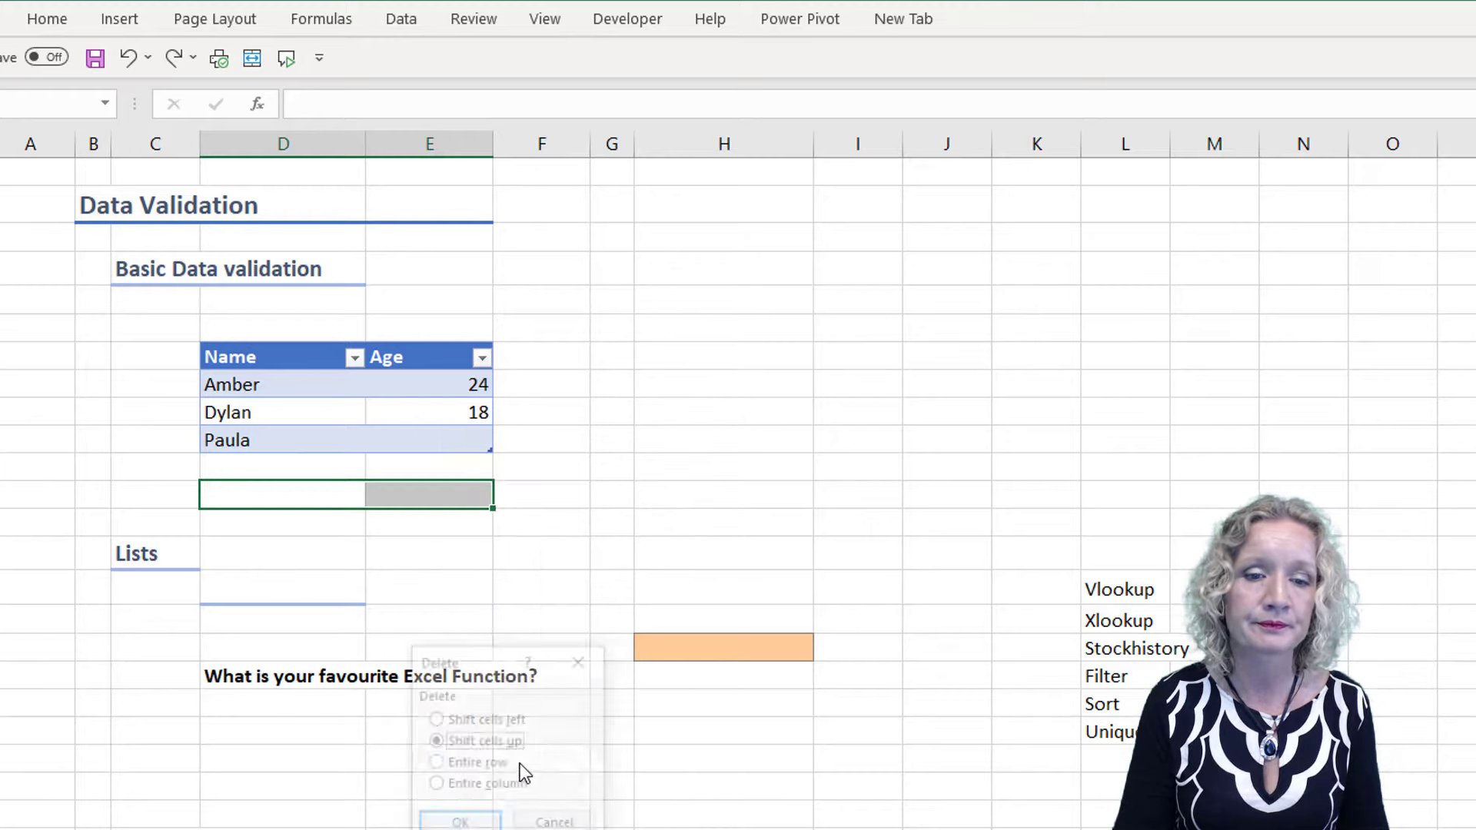
left_click(446, 826)
left_click(546, 433)
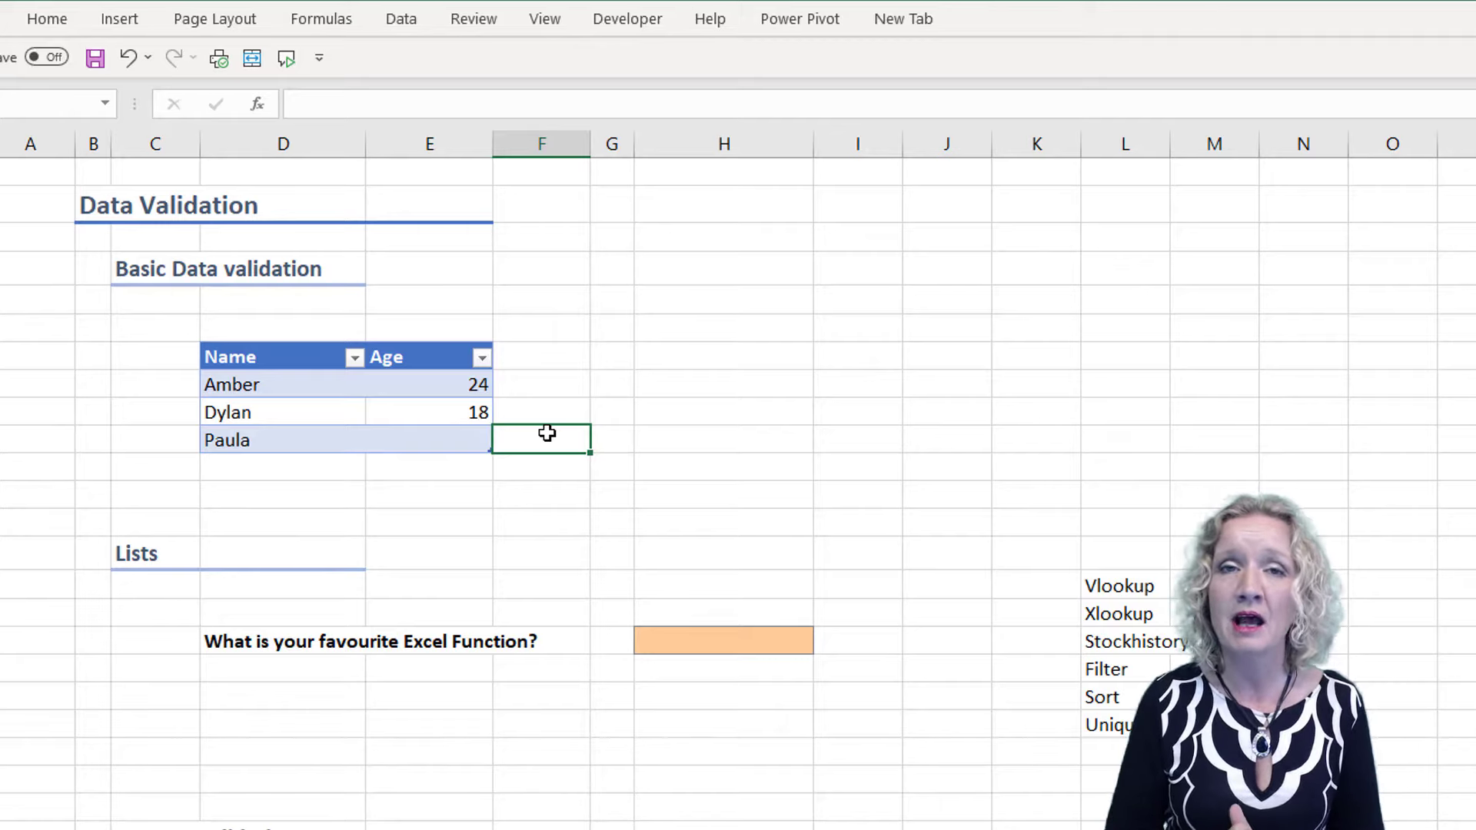
Clear all data validation settings from the three Age cells of the table
left_click_drag(454, 388, 445, 438)
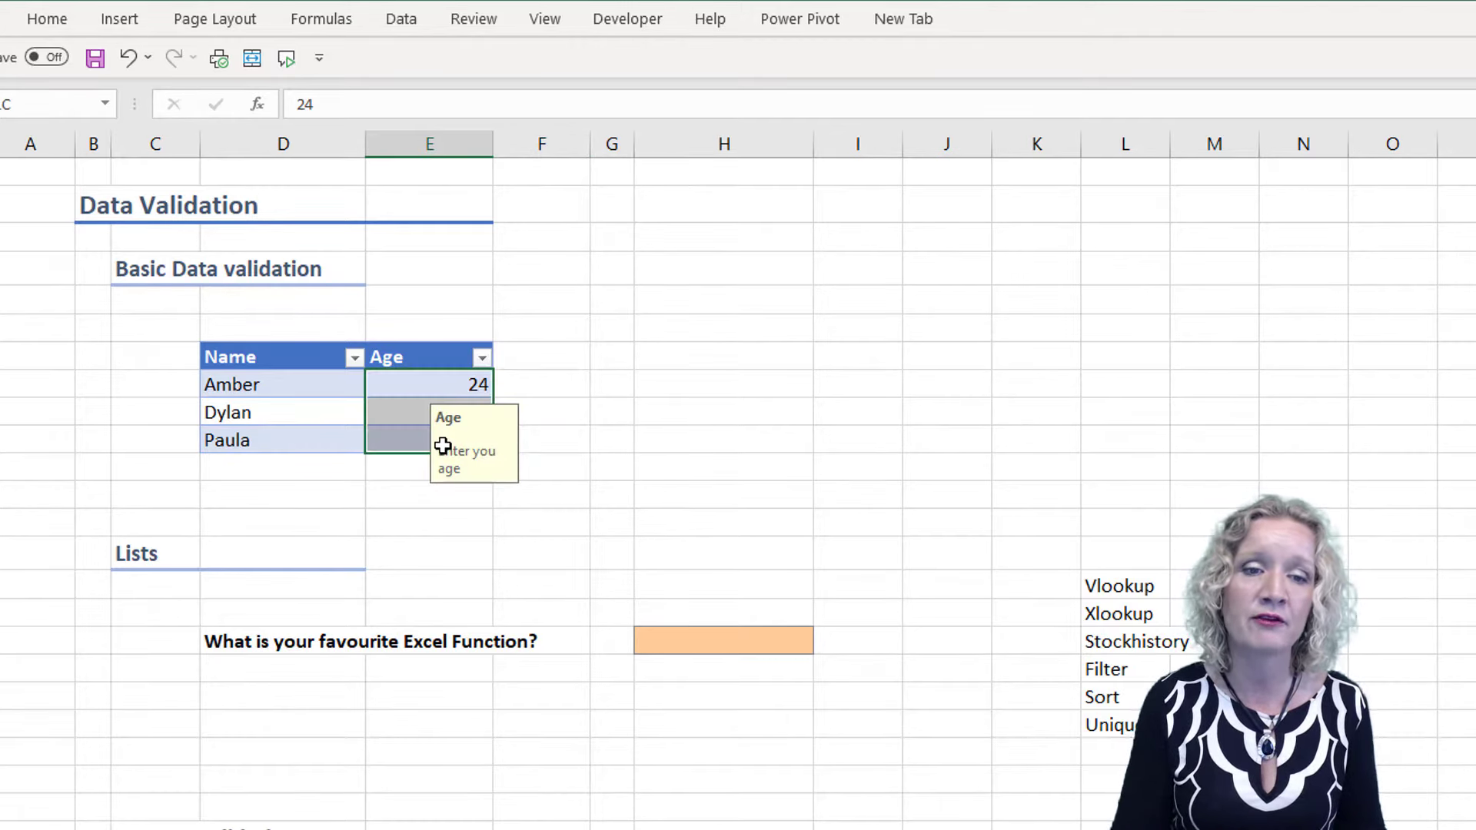
left_click(404, 26)
left_click(1307, 115)
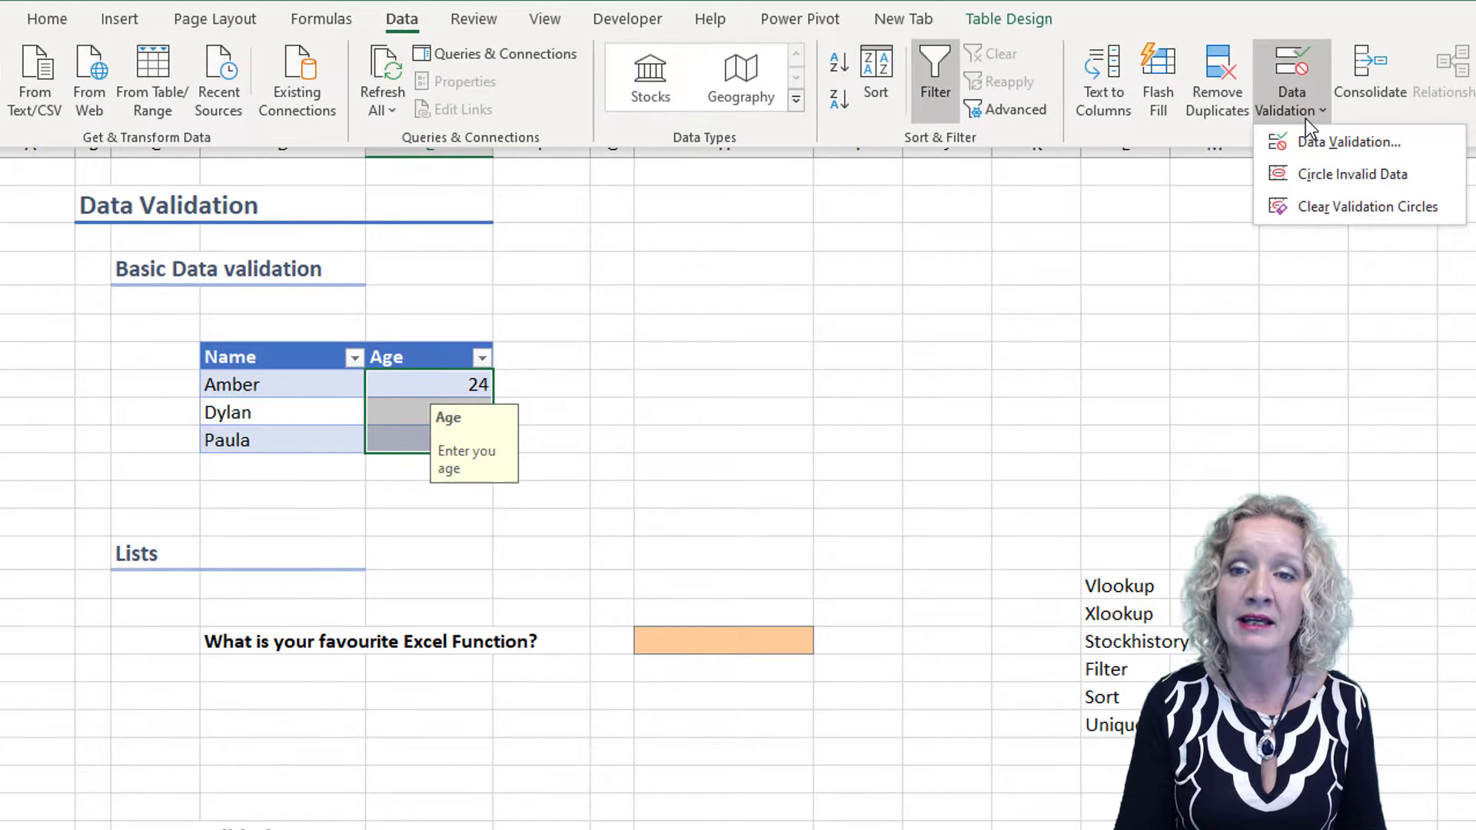
left_click(1311, 143)
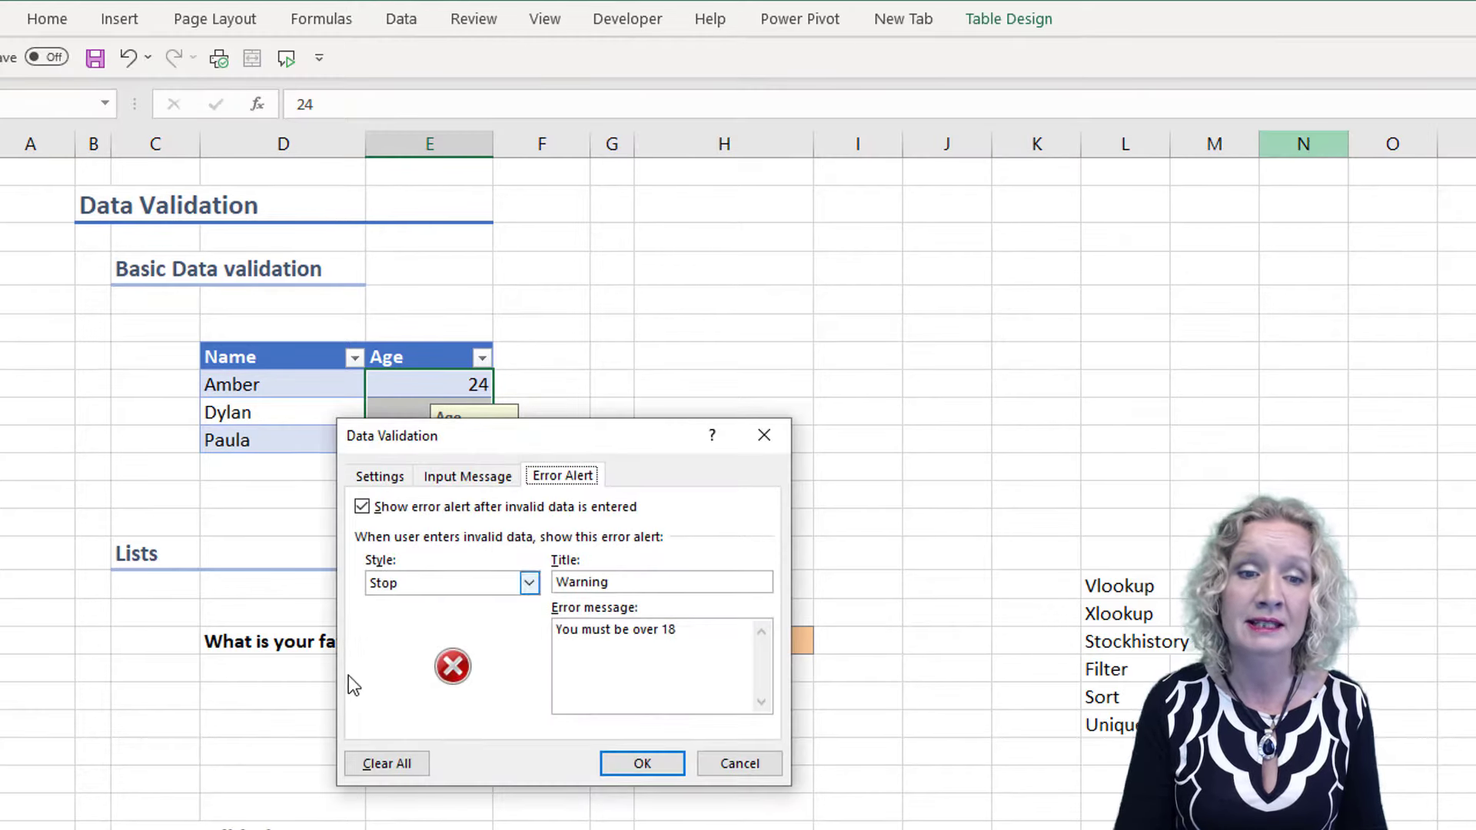
left_click(389, 765)
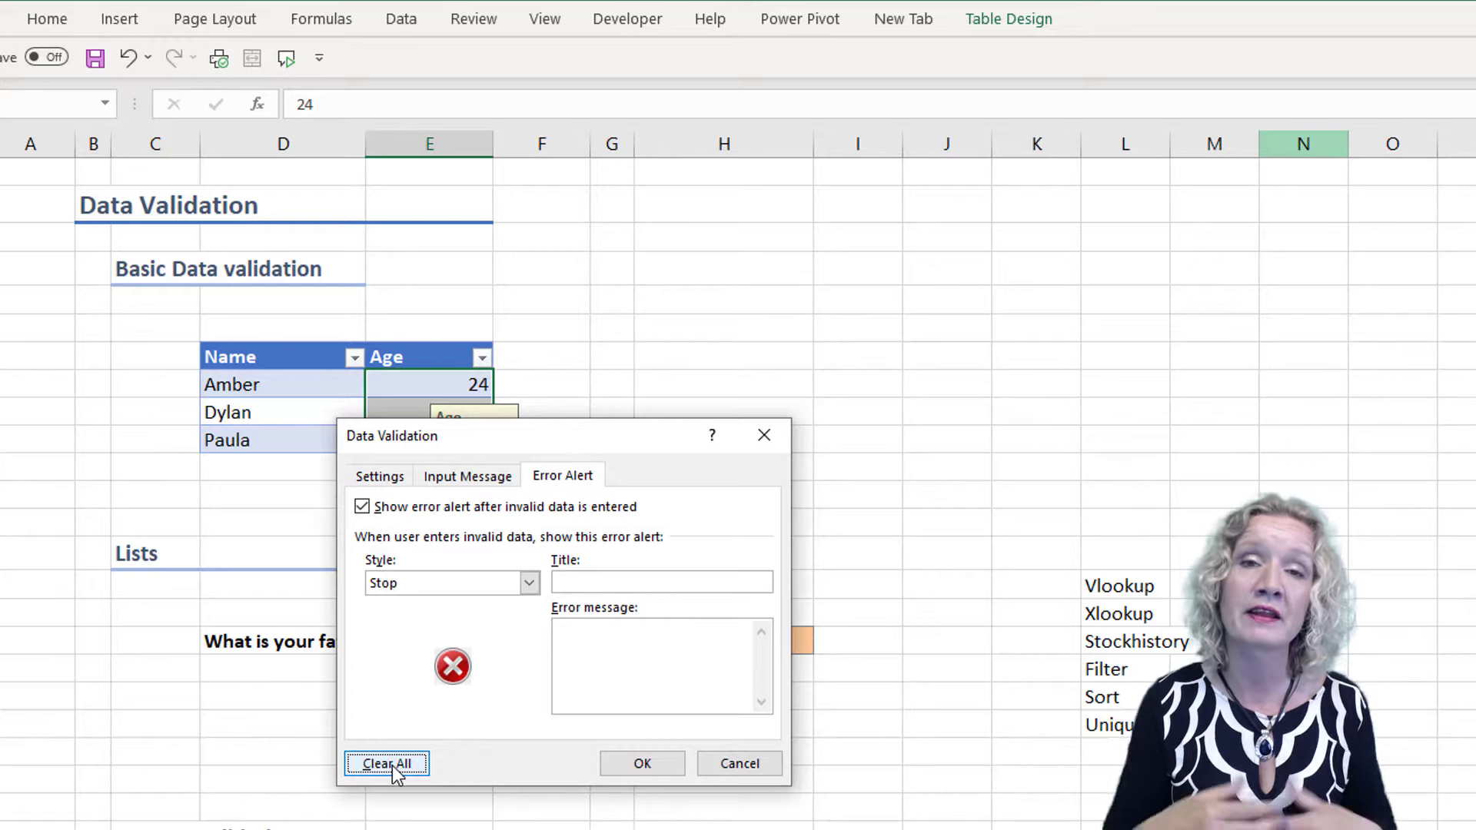
left_click(644, 764)
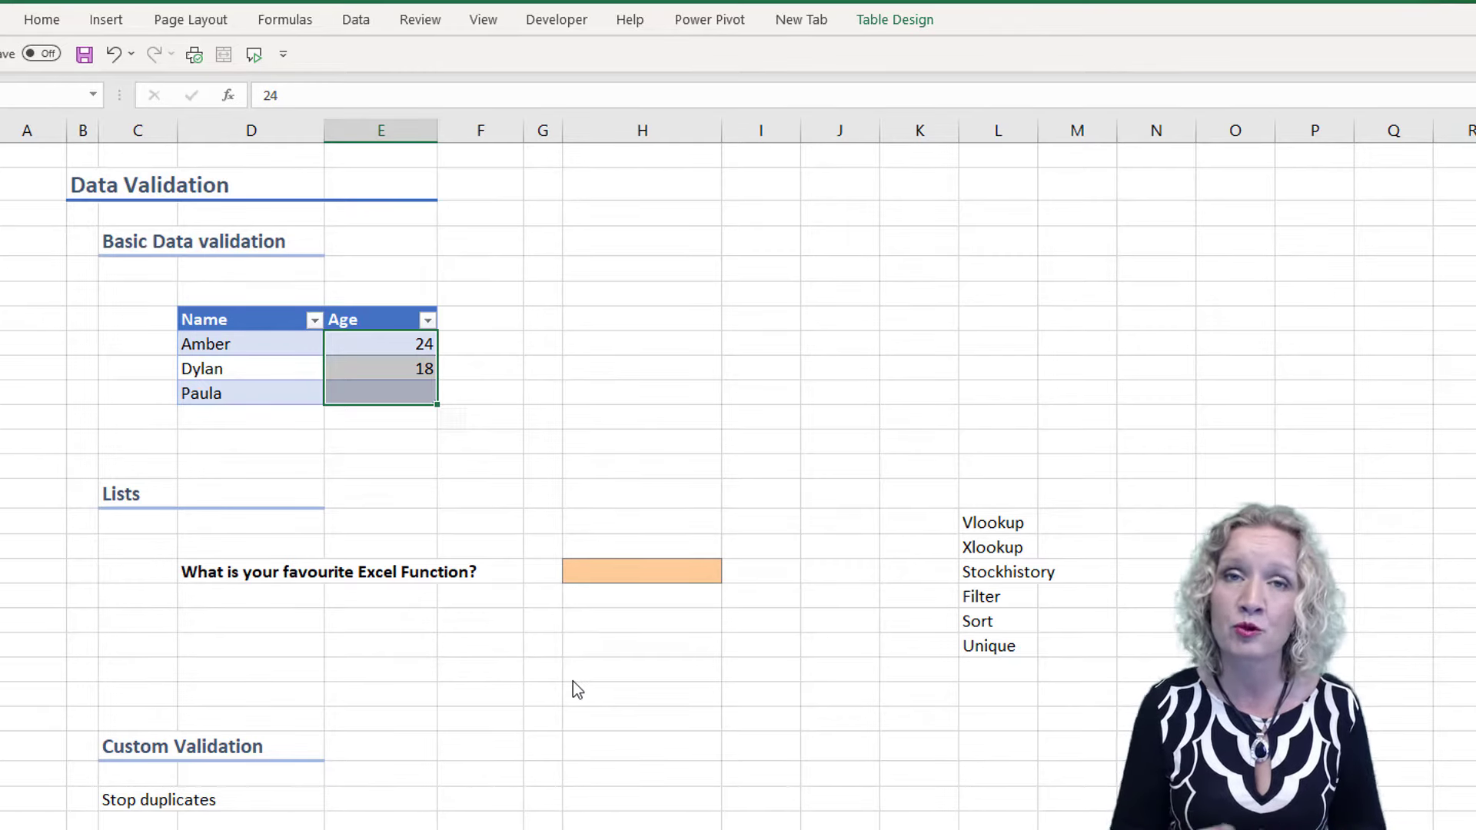
Start data validation on the orange answer cell beside the favourite Excel function question and set it to allow a List
left_click(620, 576)
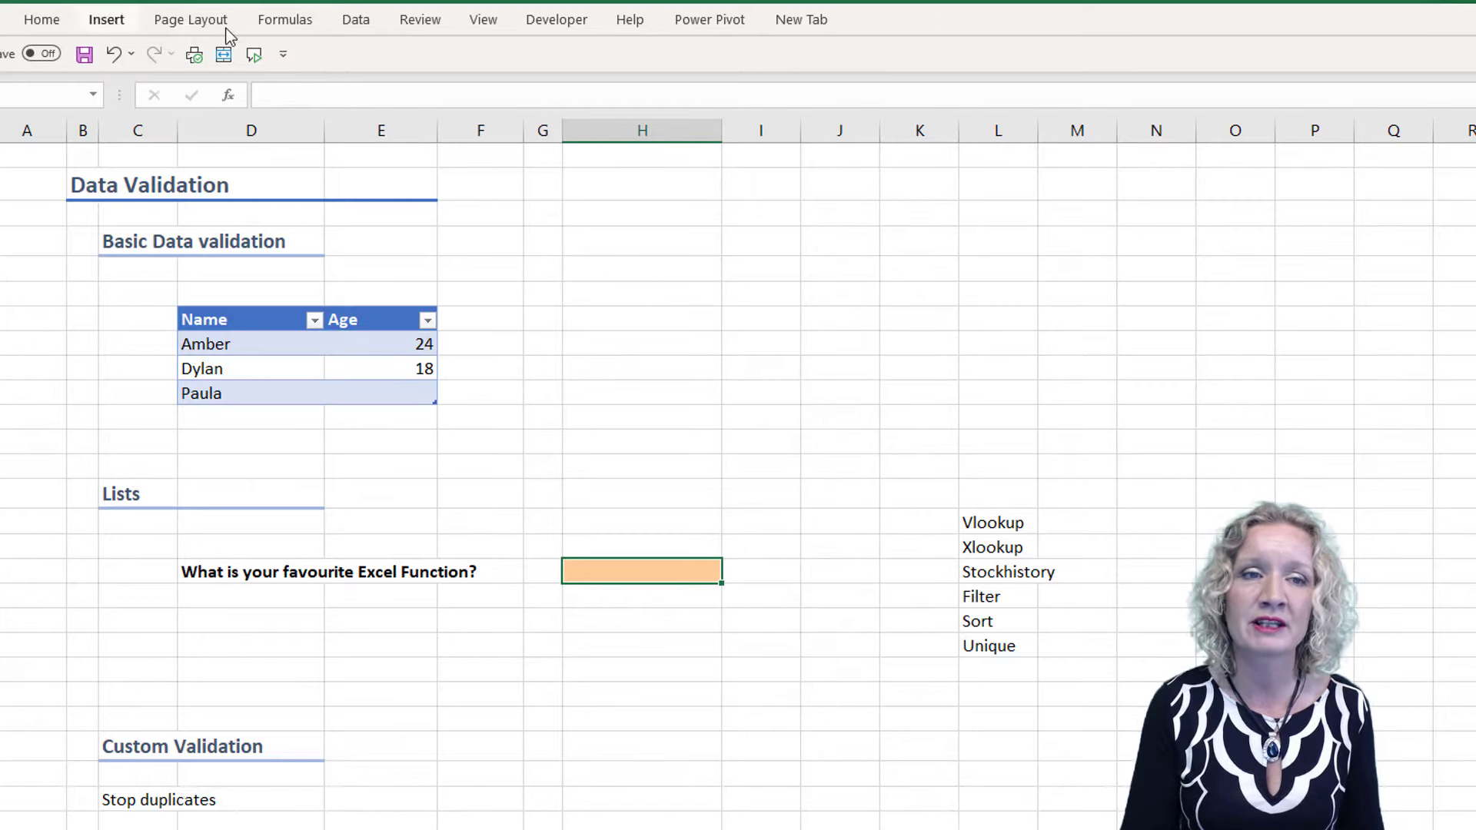
left_click(356, 22)
left_click(1159, 98)
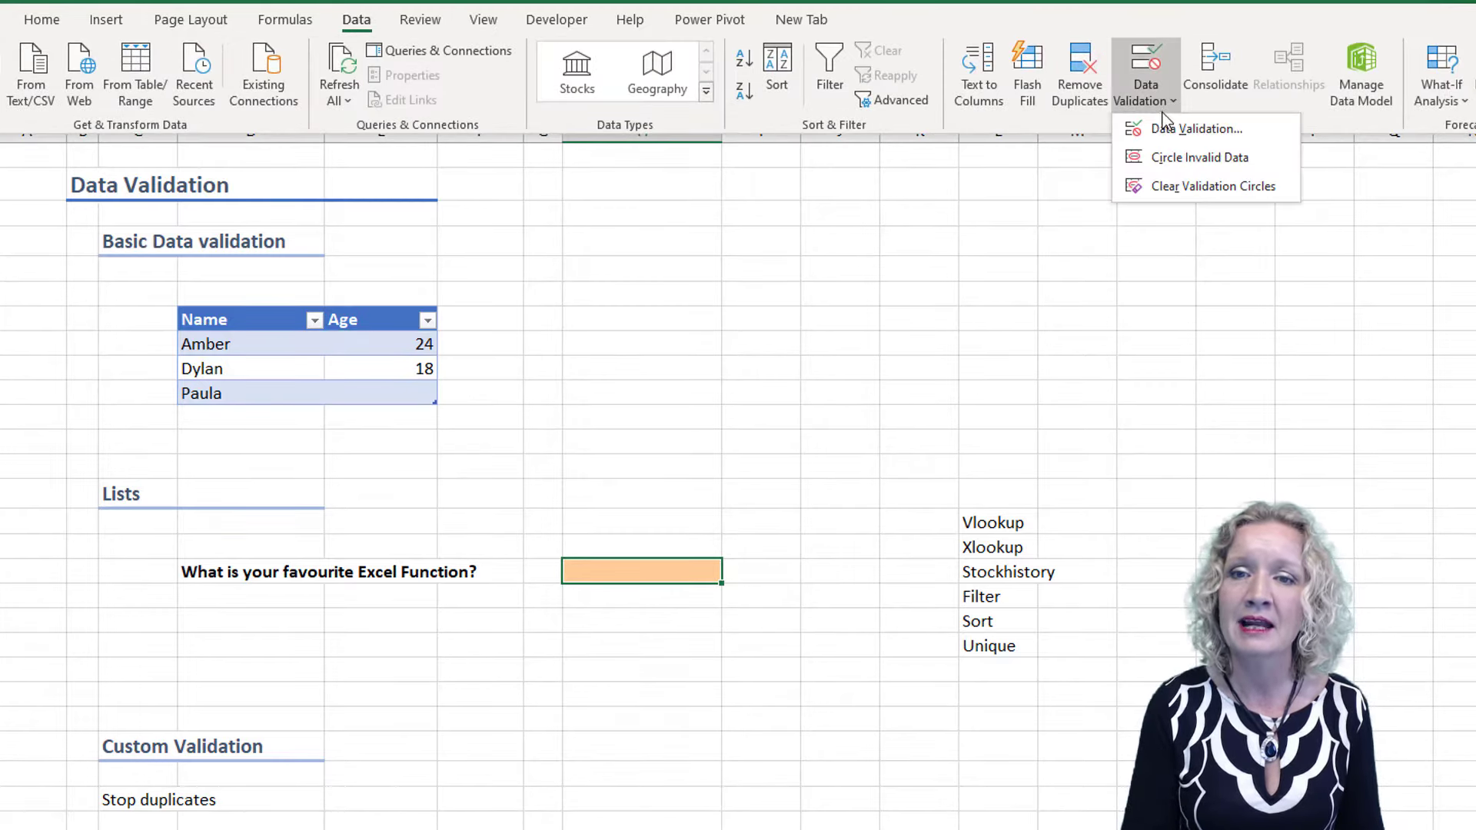
left_click(1168, 128)
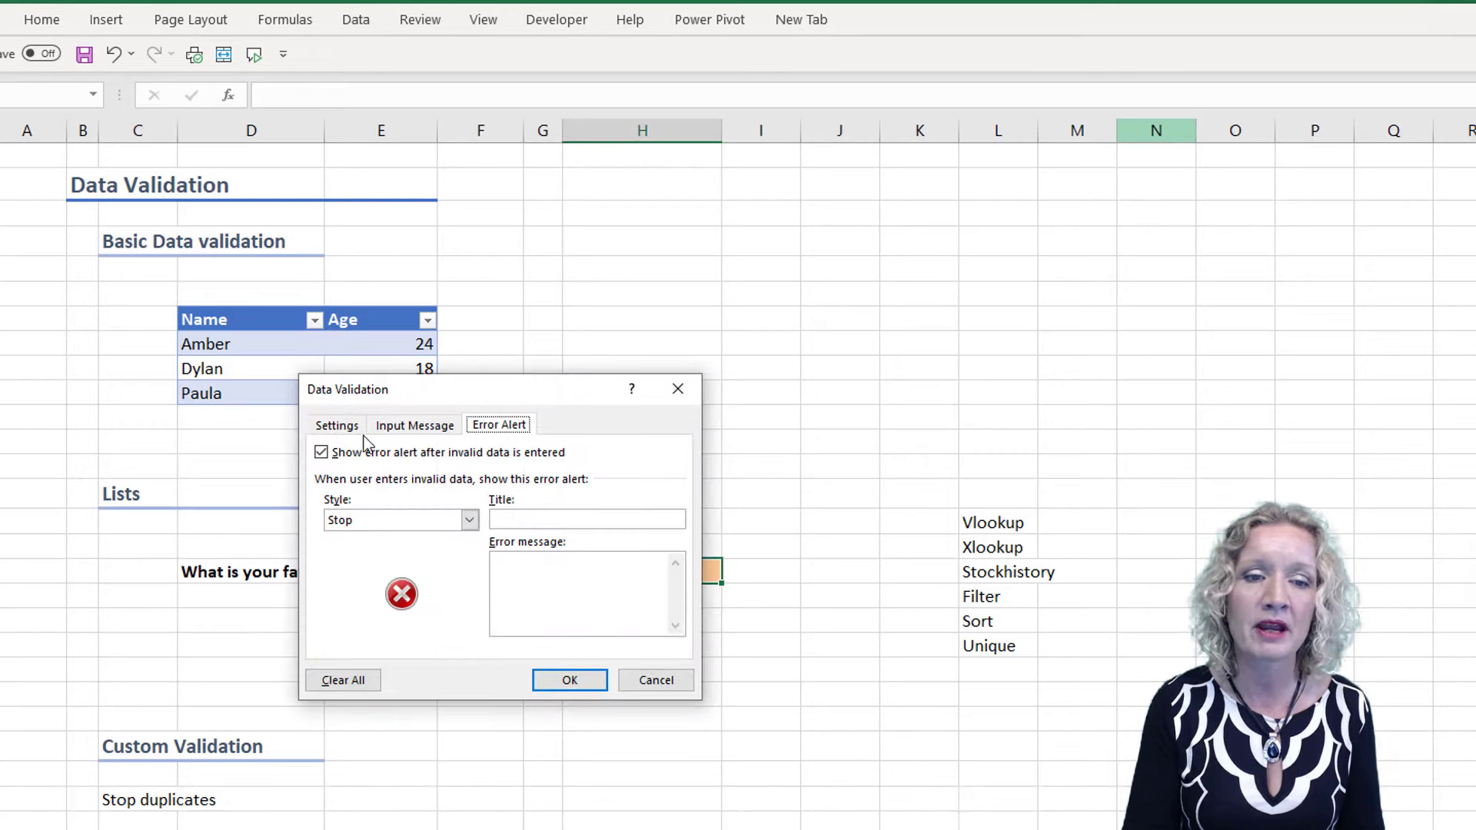
left_click(338, 425)
left_click(398, 491)
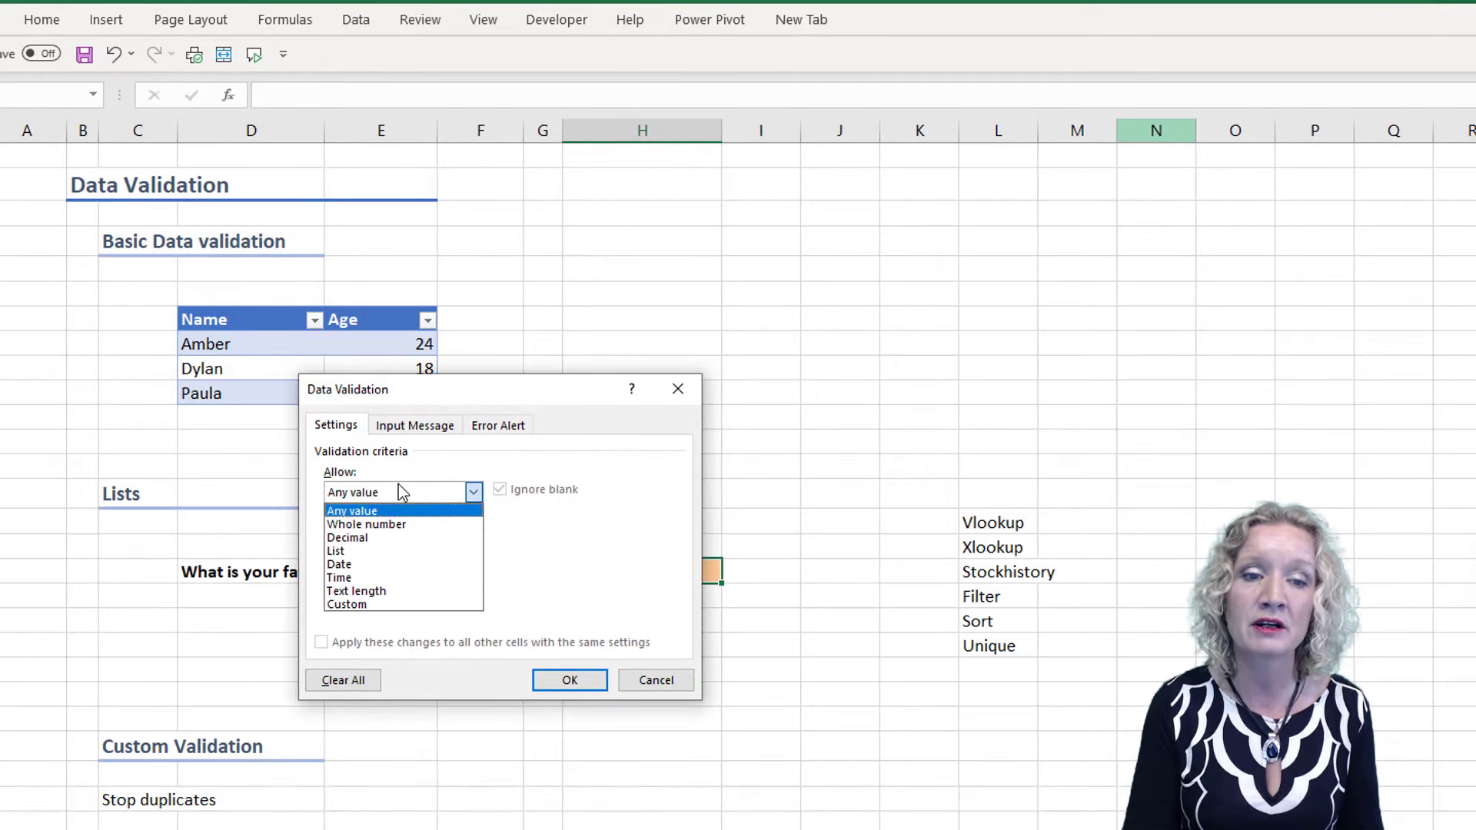
left_click(375, 553)
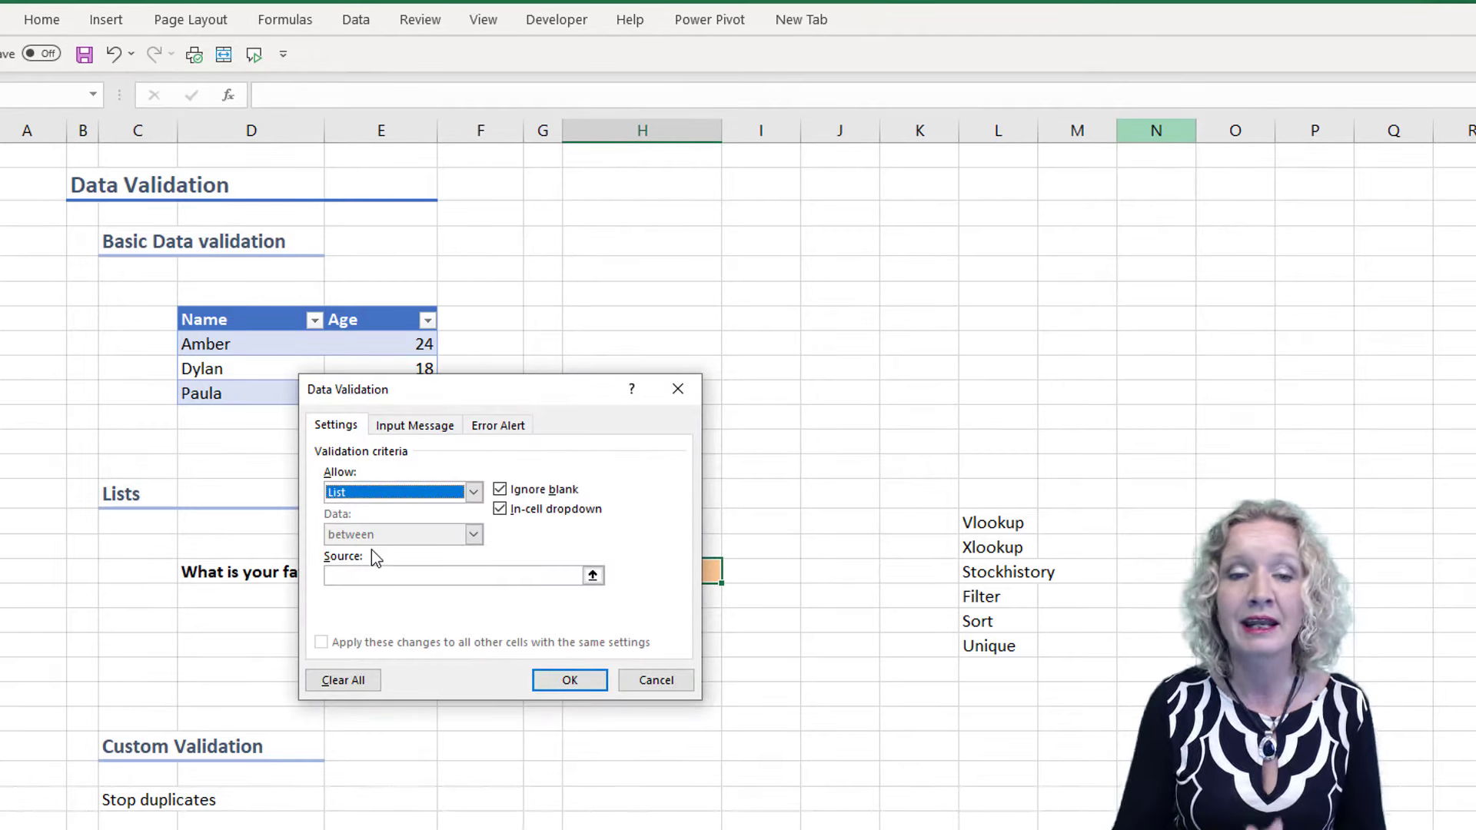
Enter "Xlookup, Vlookup, Sort" as the list source and apply the validation
left_click(353, 576)
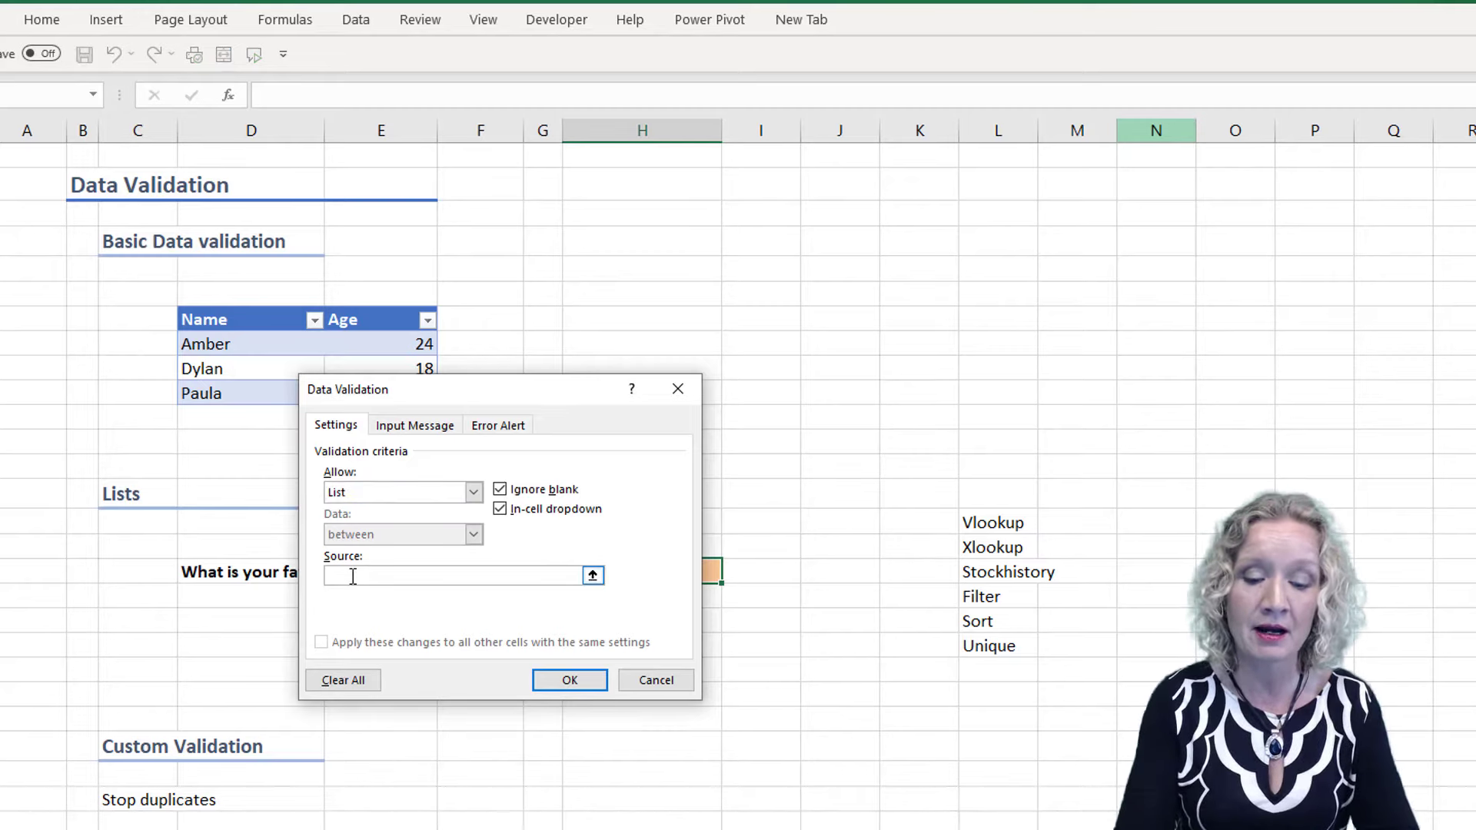
type("Xlookup, ")
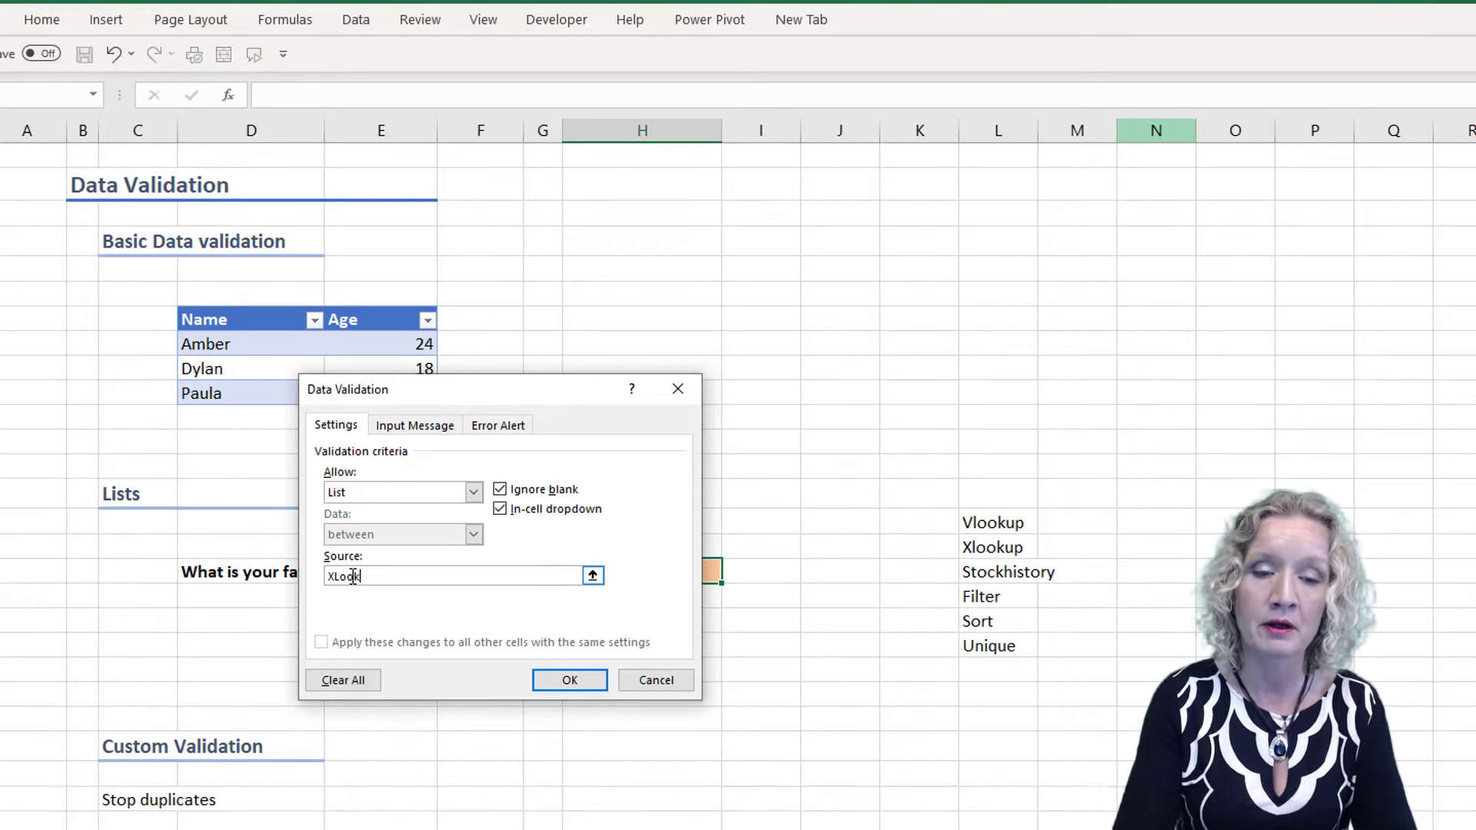
type("Vlookup")
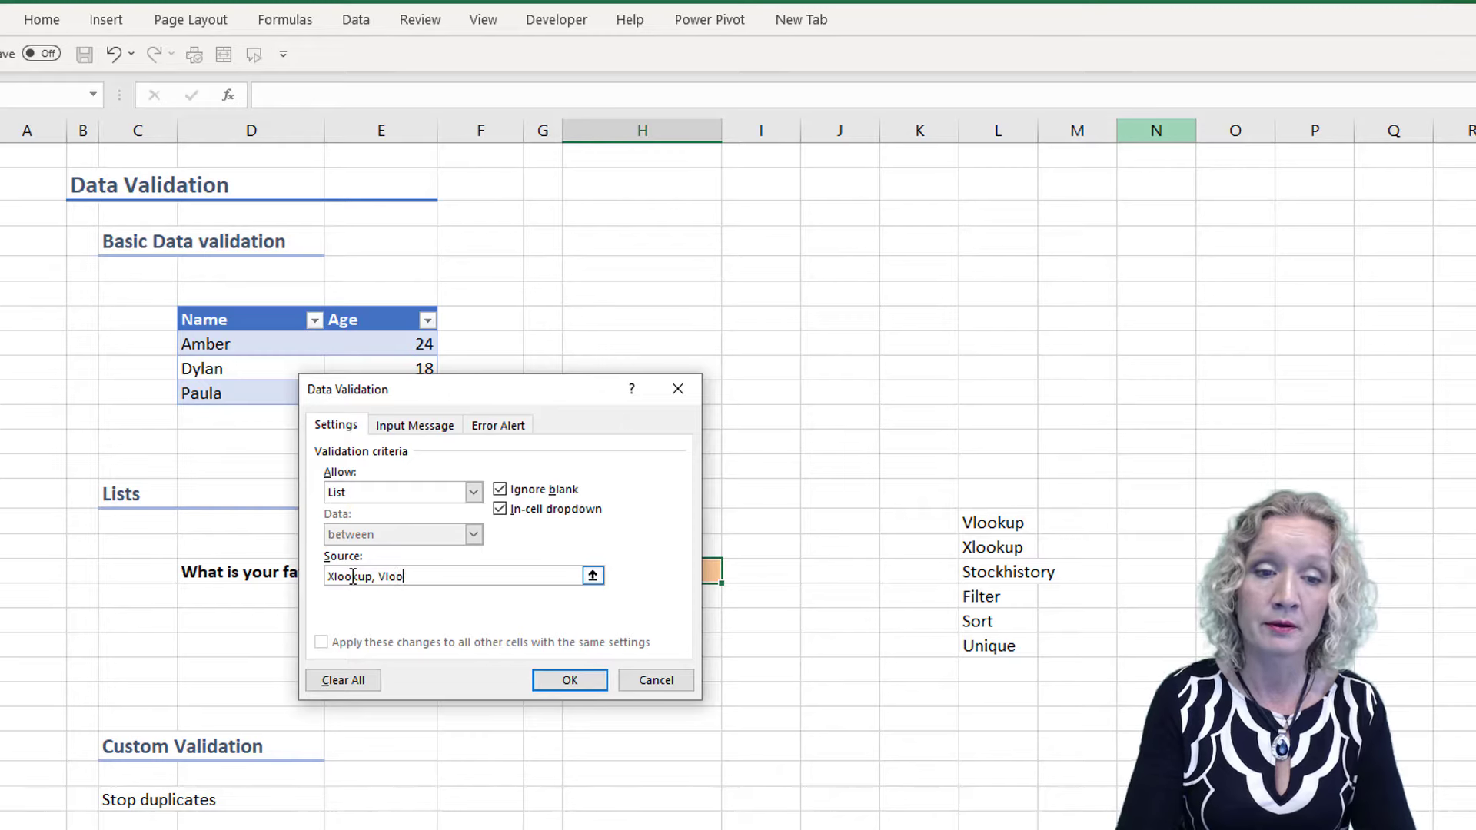
type(", Sort")
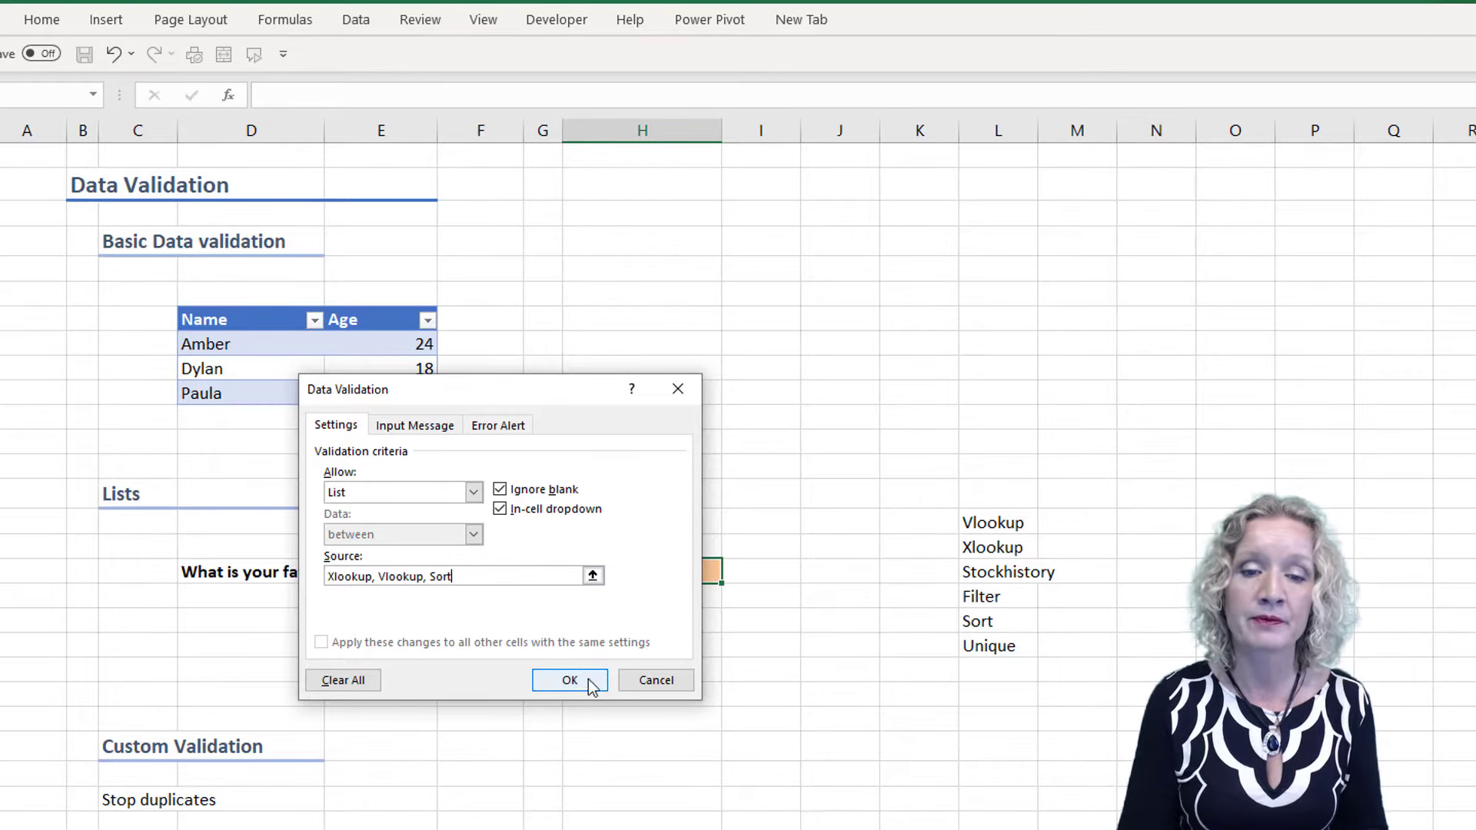
left_click(585, 680)
Test the drop-down in the orange cell by choosing Vlookup, Sort and finally Vlookup again
left_click(729, 573)
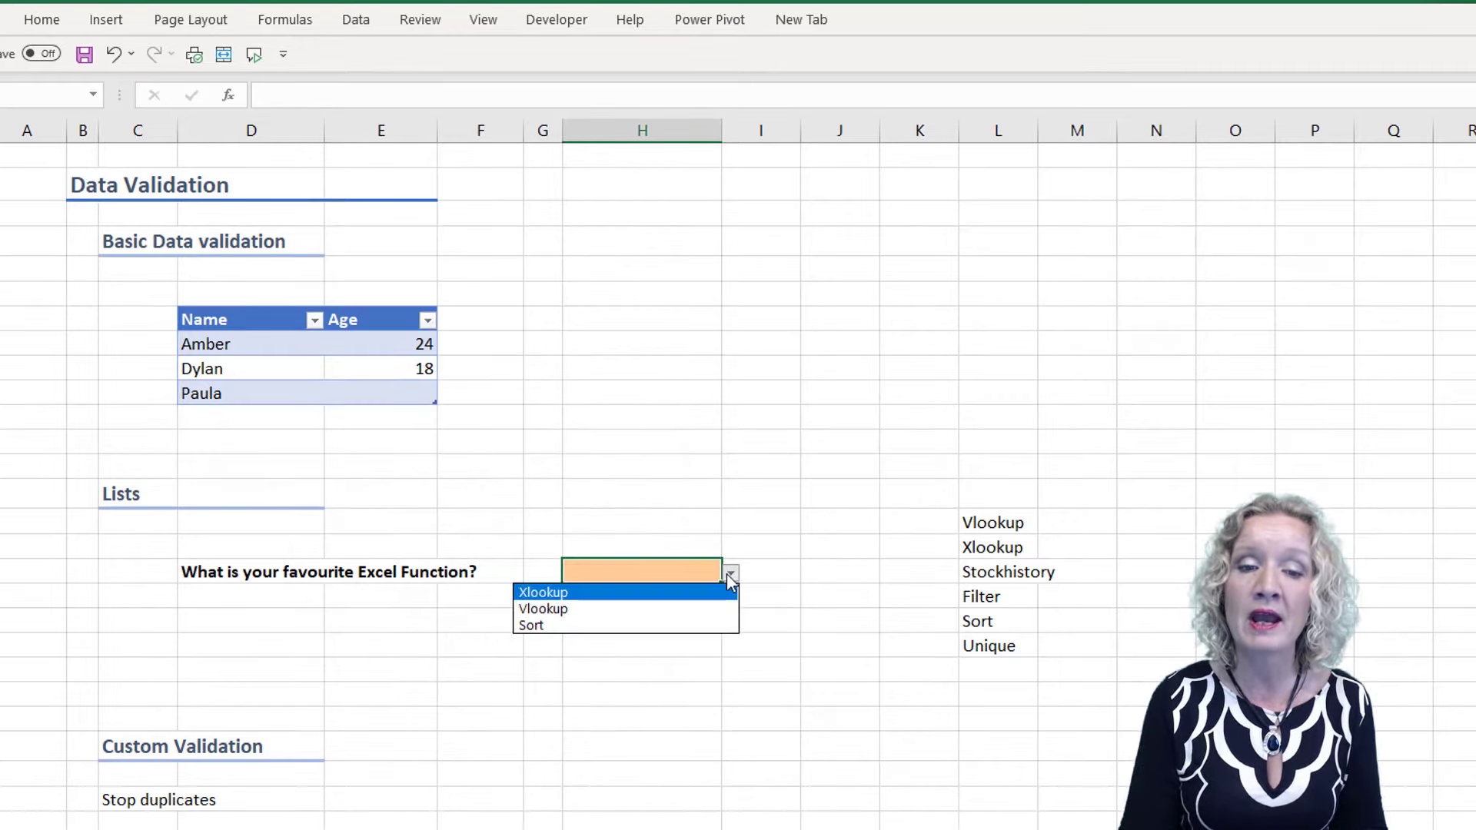
left_click(680, 609)
left_click(731, 574)
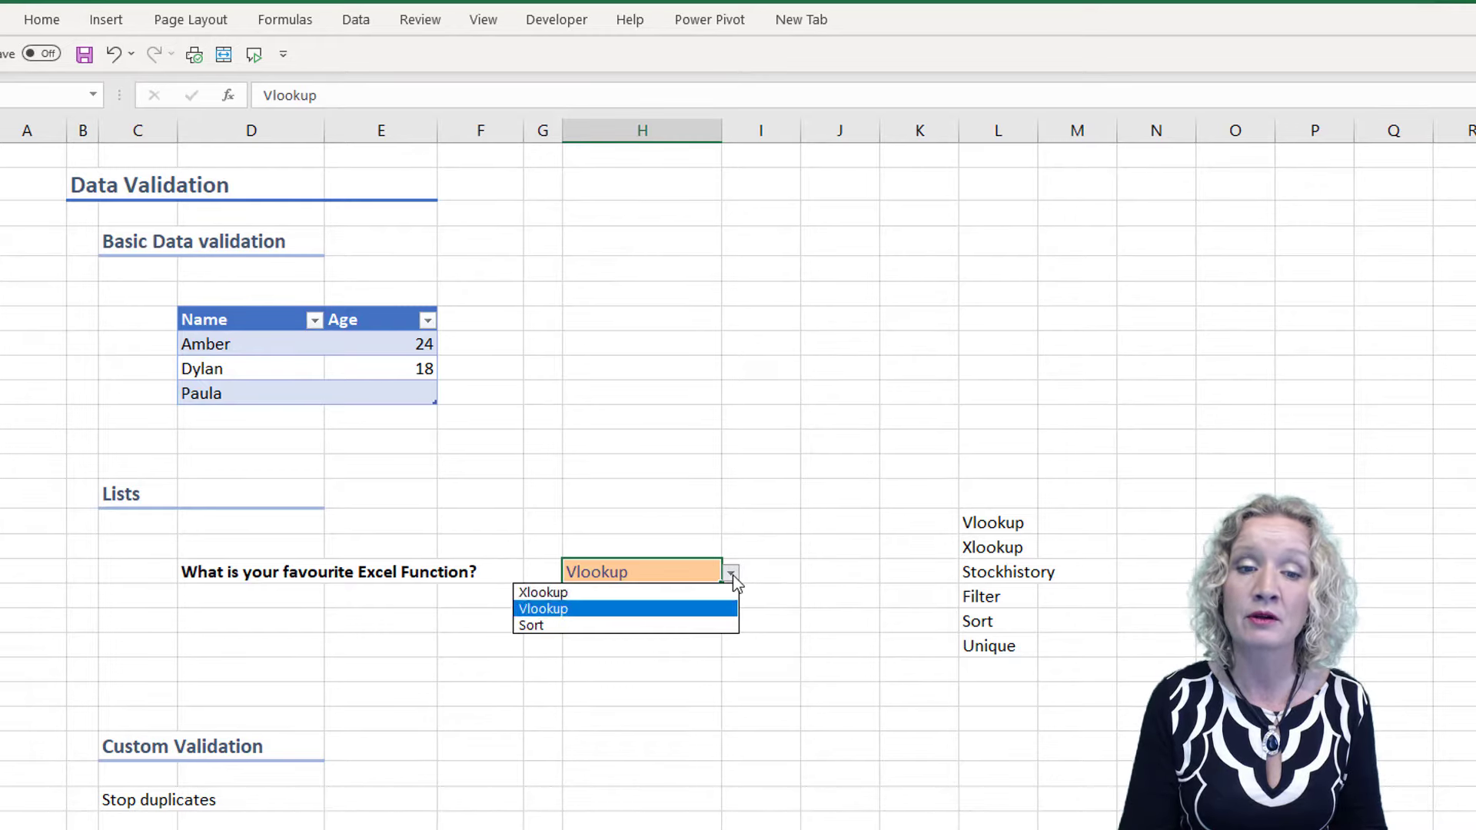
left_click(629, 627)
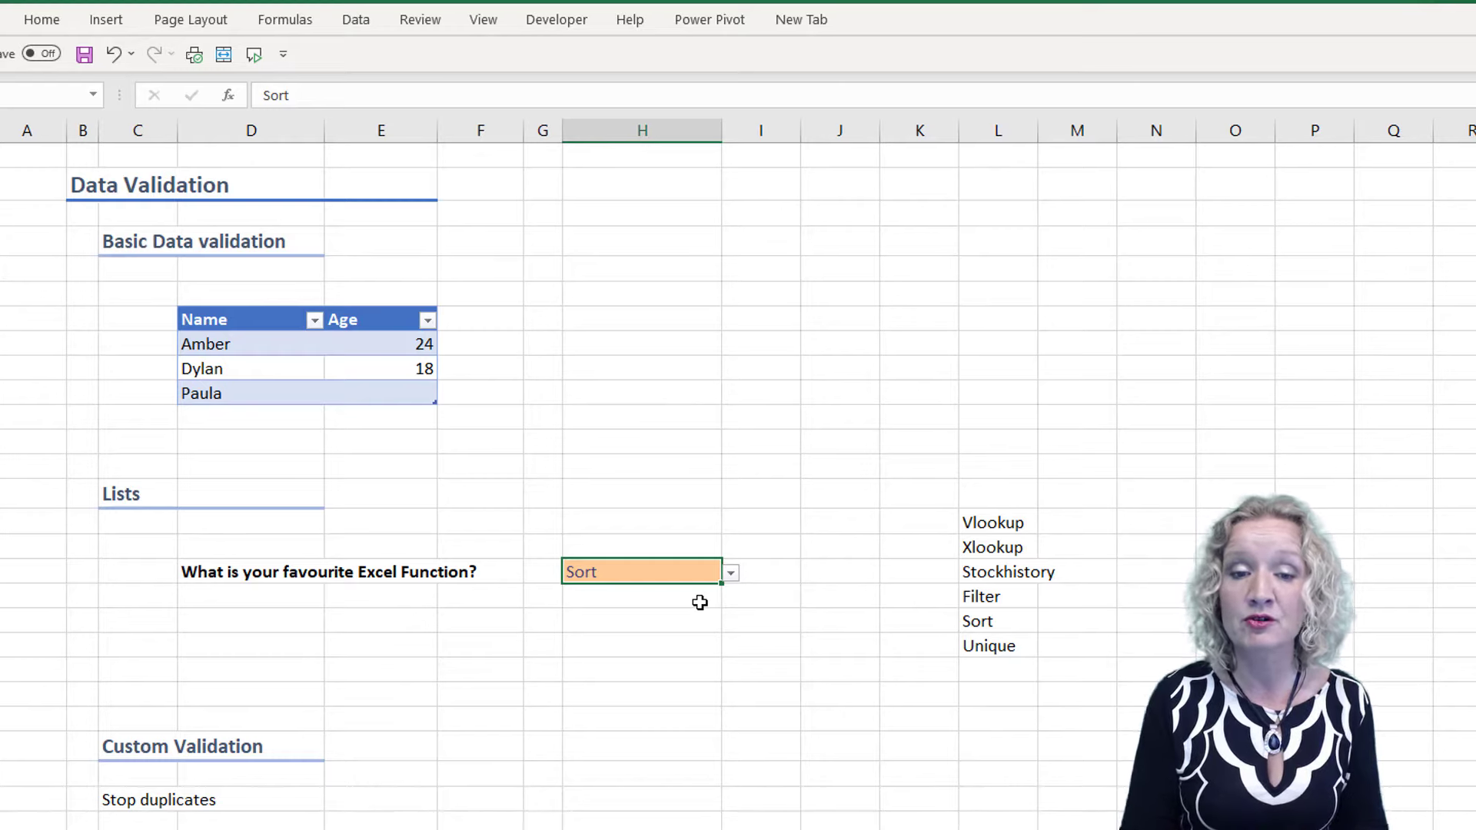
left_click(731, 573)
left_click(608, 612)
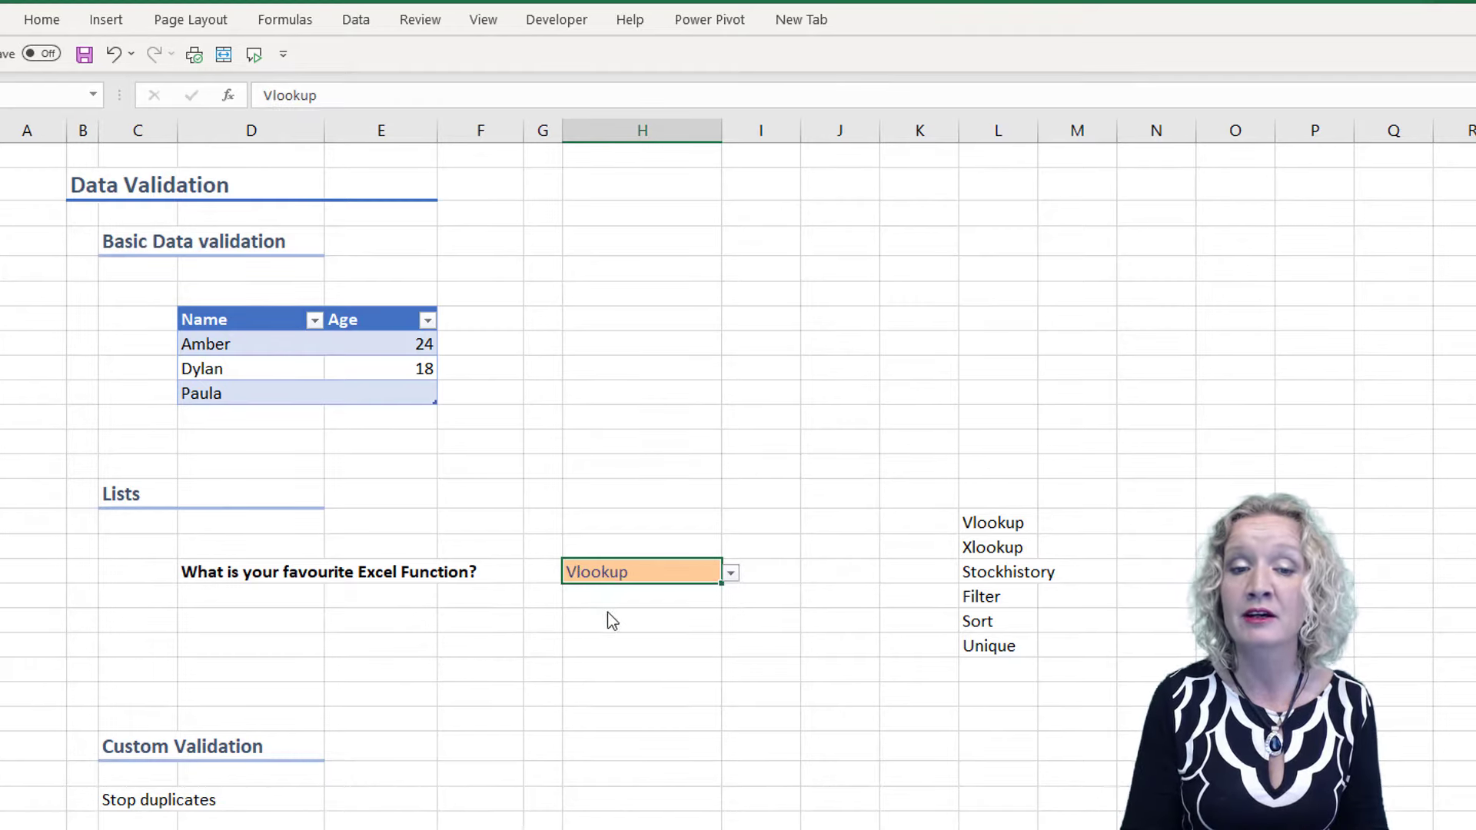
Replace the orange cell's list source with the function names in =$L$15:$L$20 and apply the validation
left_click(356, 20)
left_click(1157, 100)
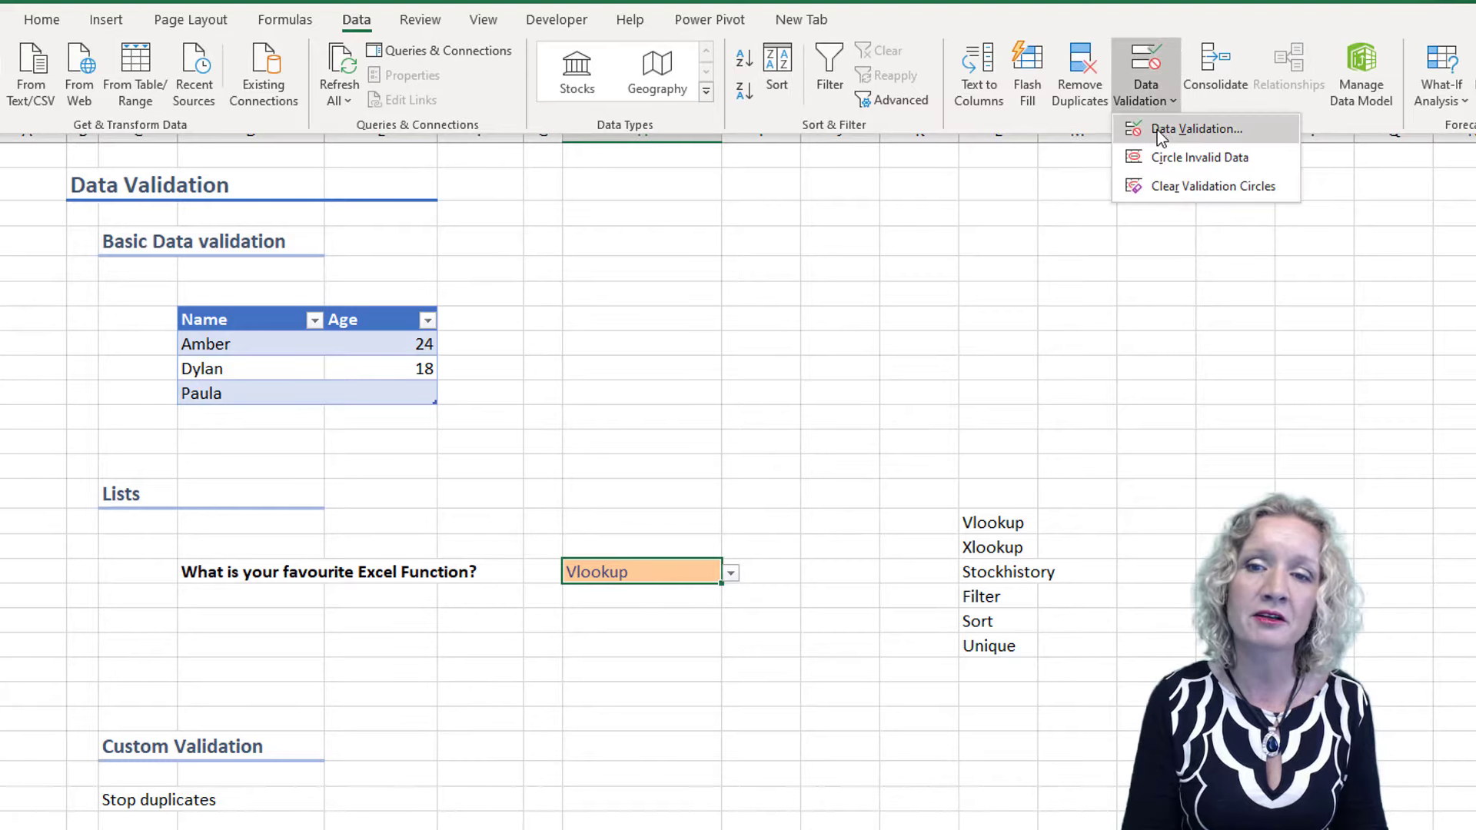
left_click(1161, 131)
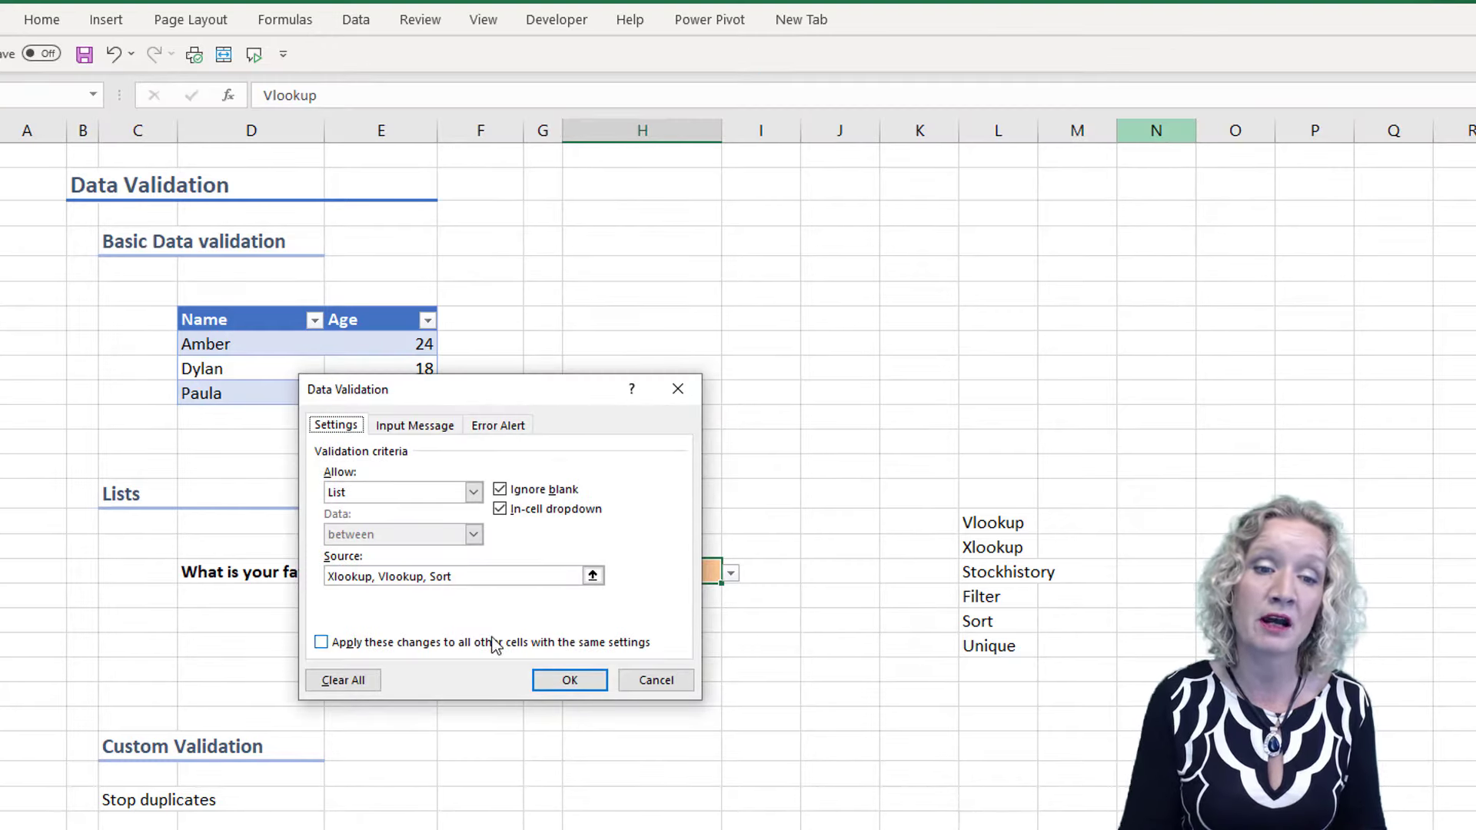
left_click_drag(477, 576, 327, 577)
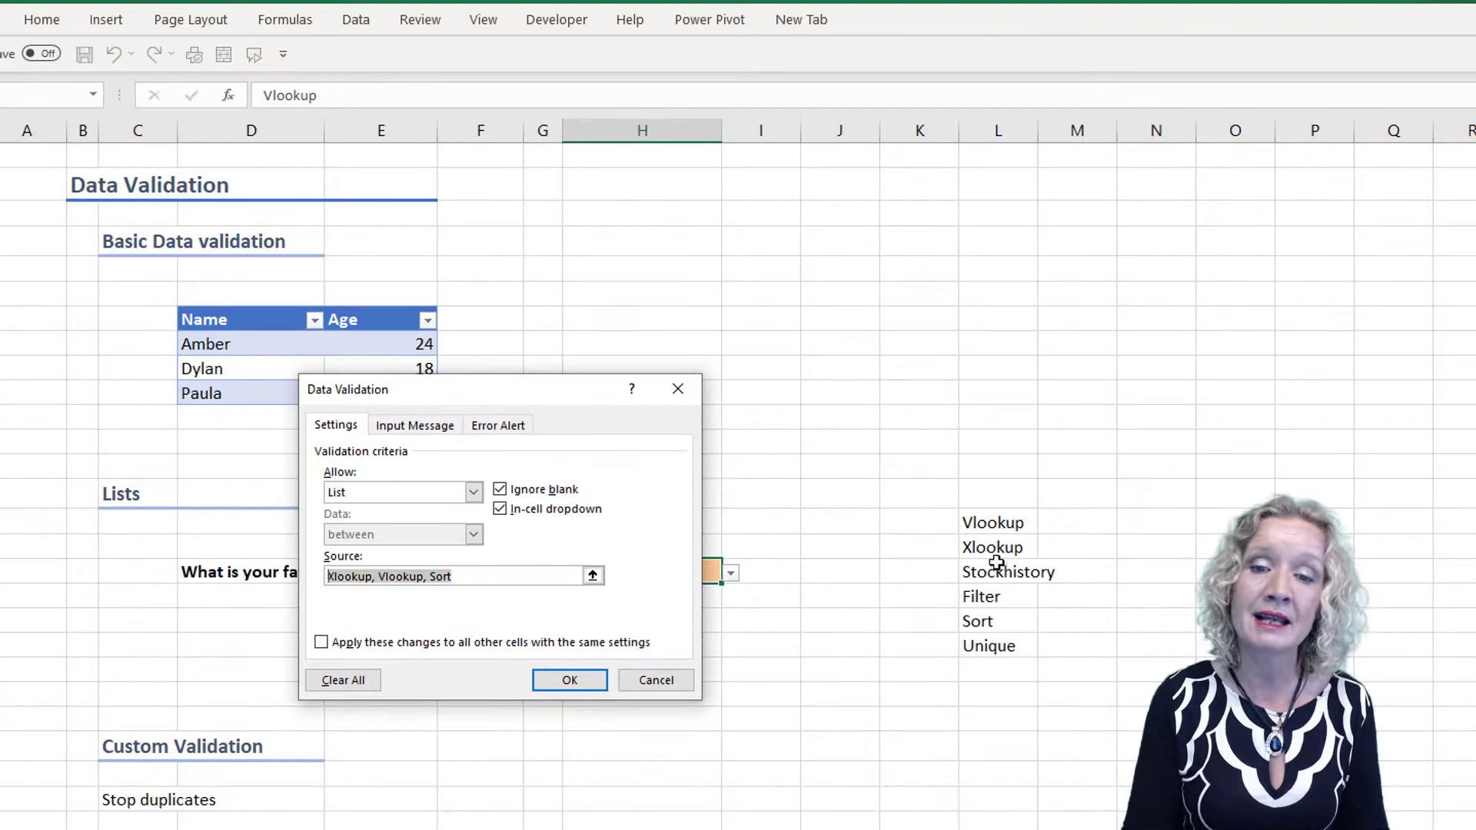
left_click_drag(975, 520, 974, 632)
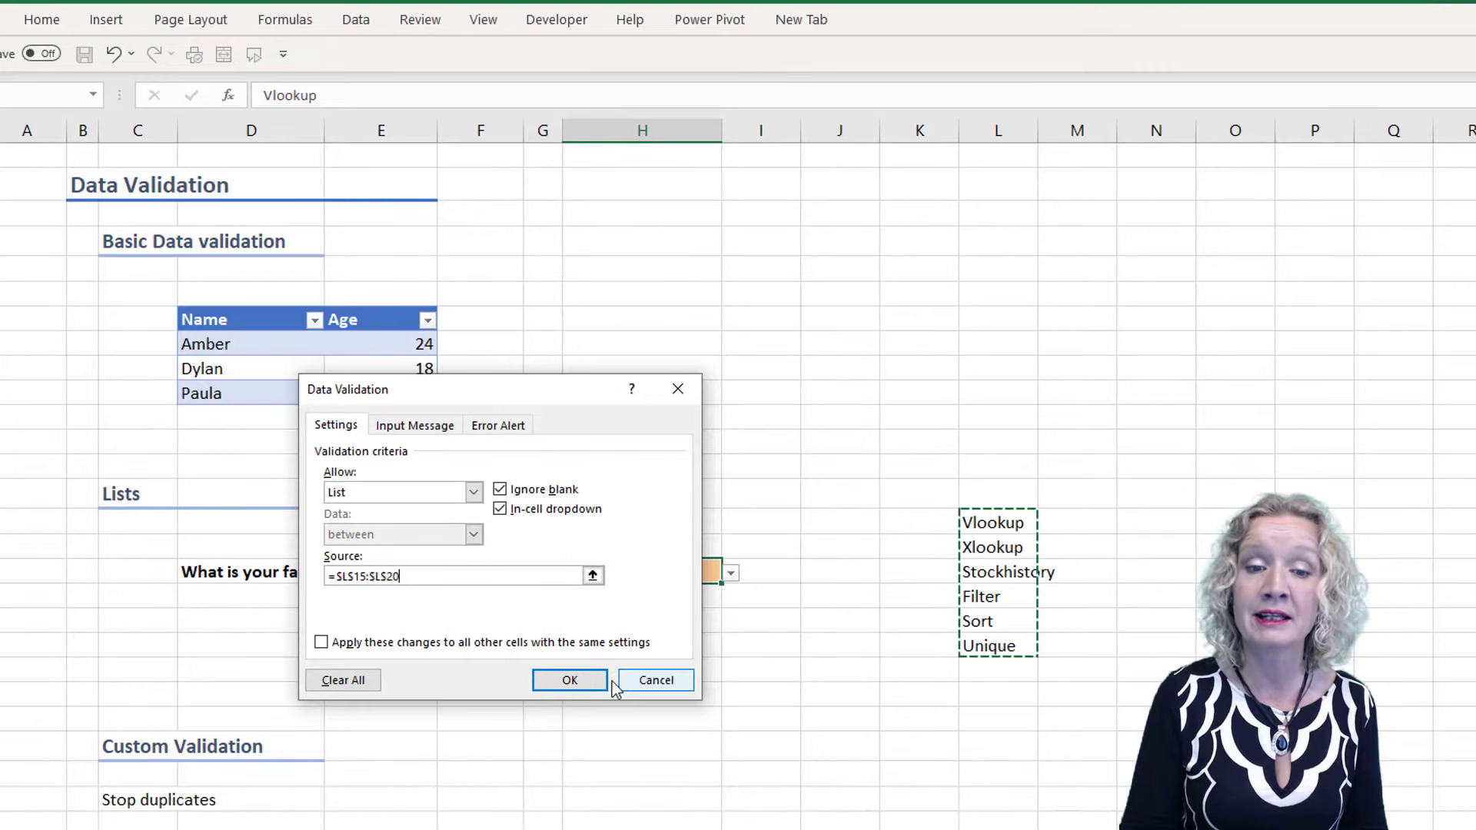
left_click(592, 680)
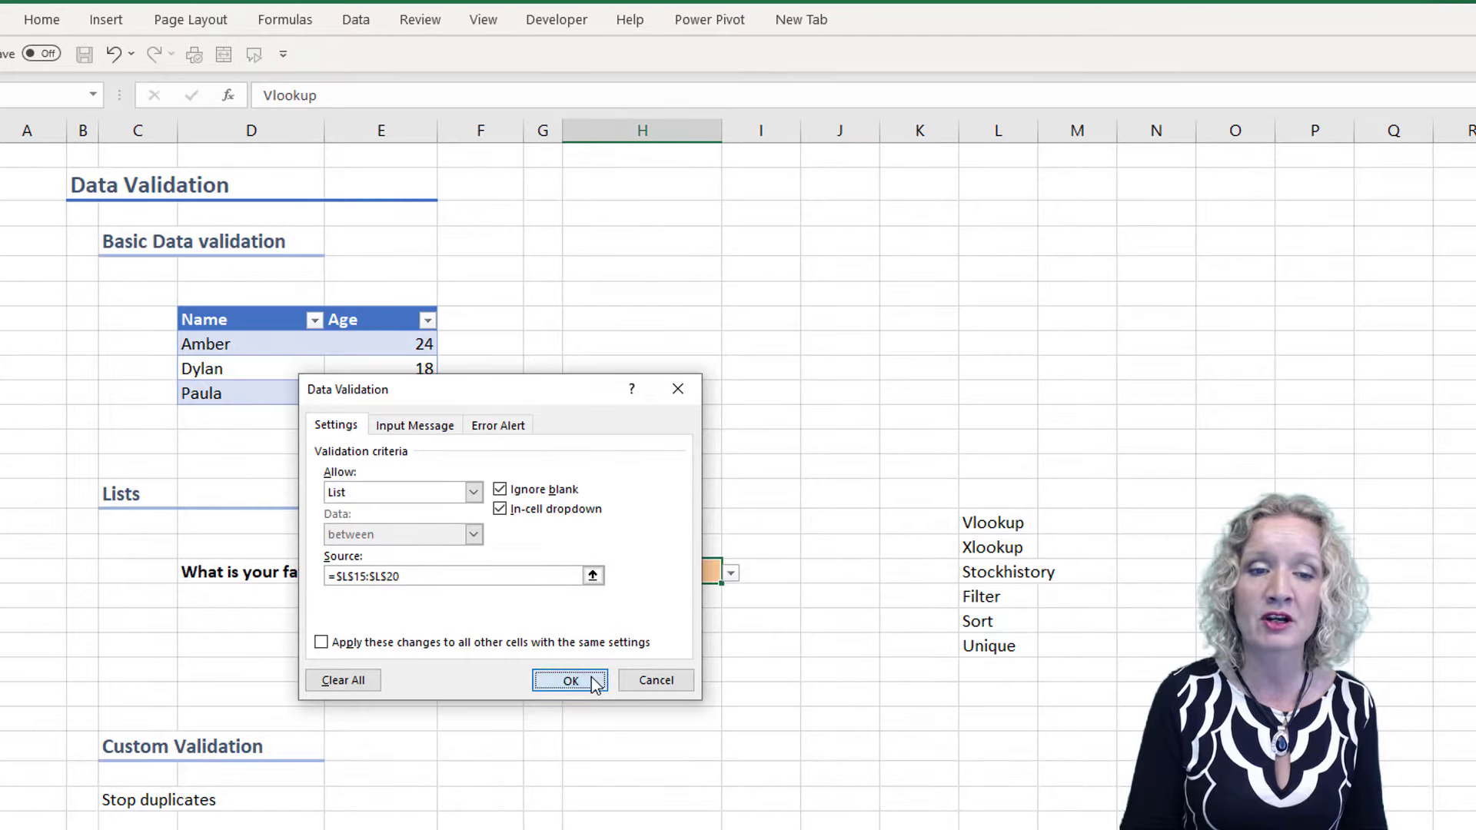
Test the orange cell's drop-down list by choosing Sort and finally Unique
left_click(732, 574)
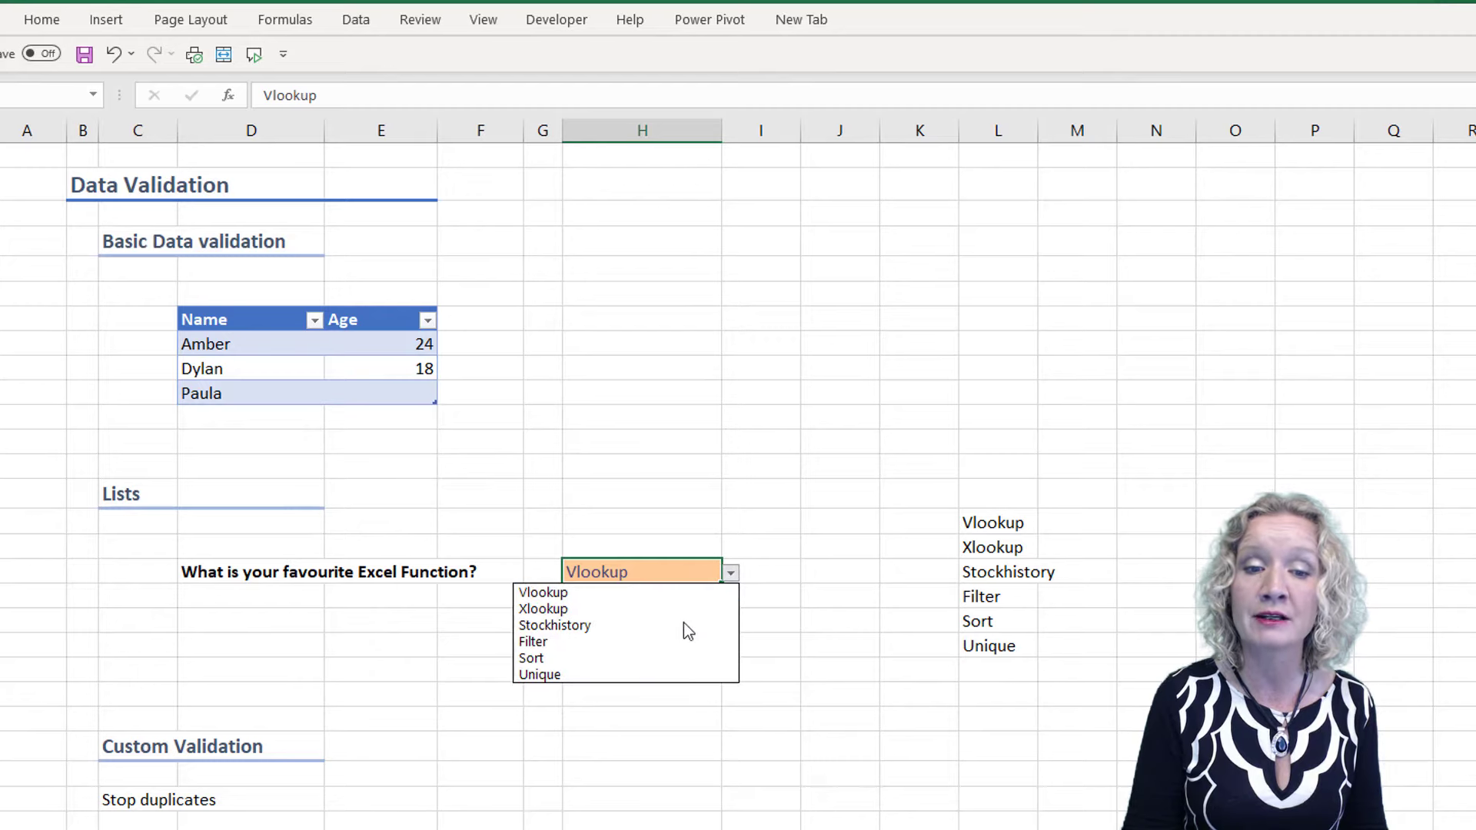
left_click(640, 660)
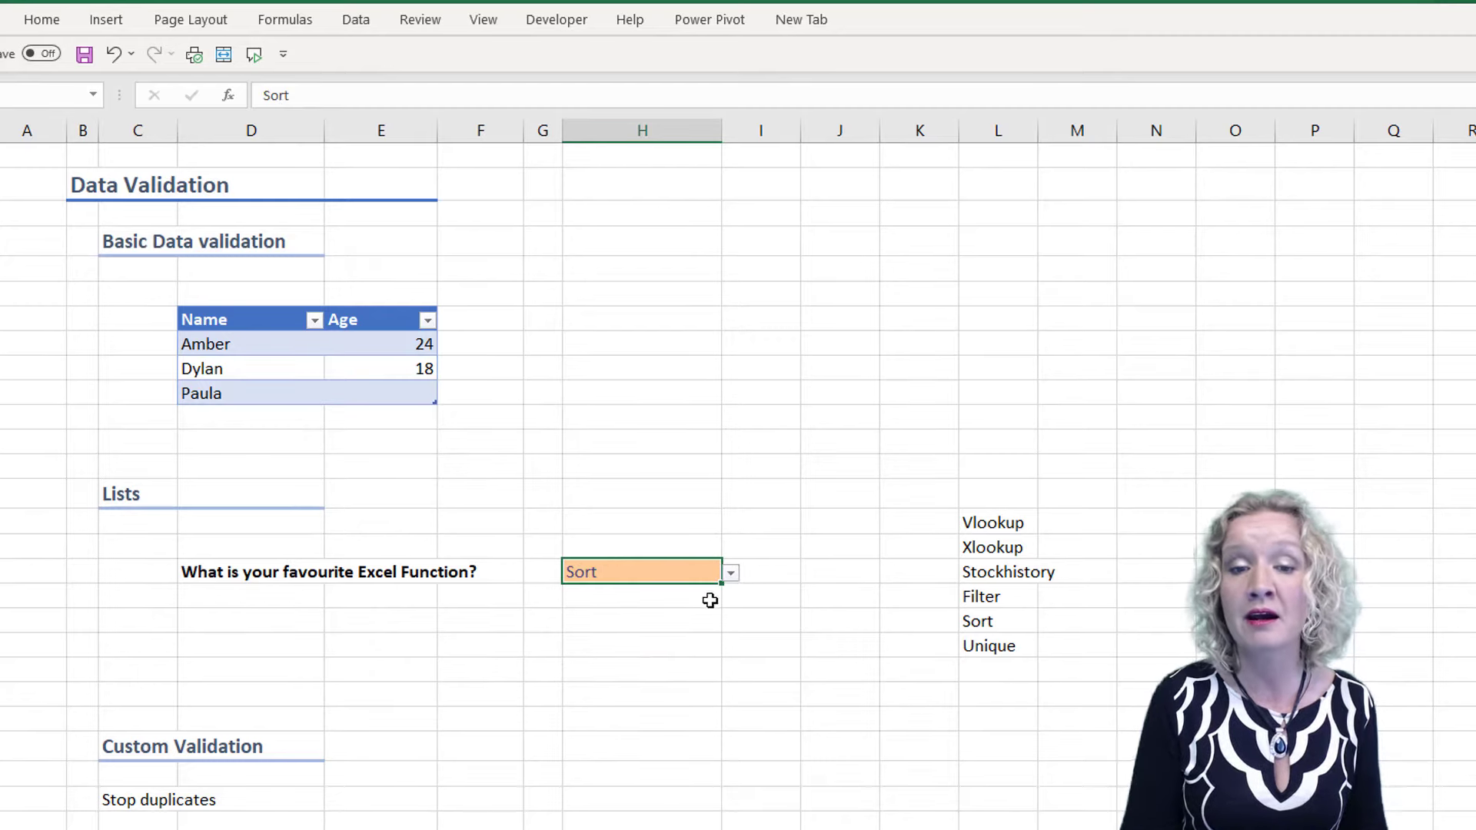
left_click(731, 573)
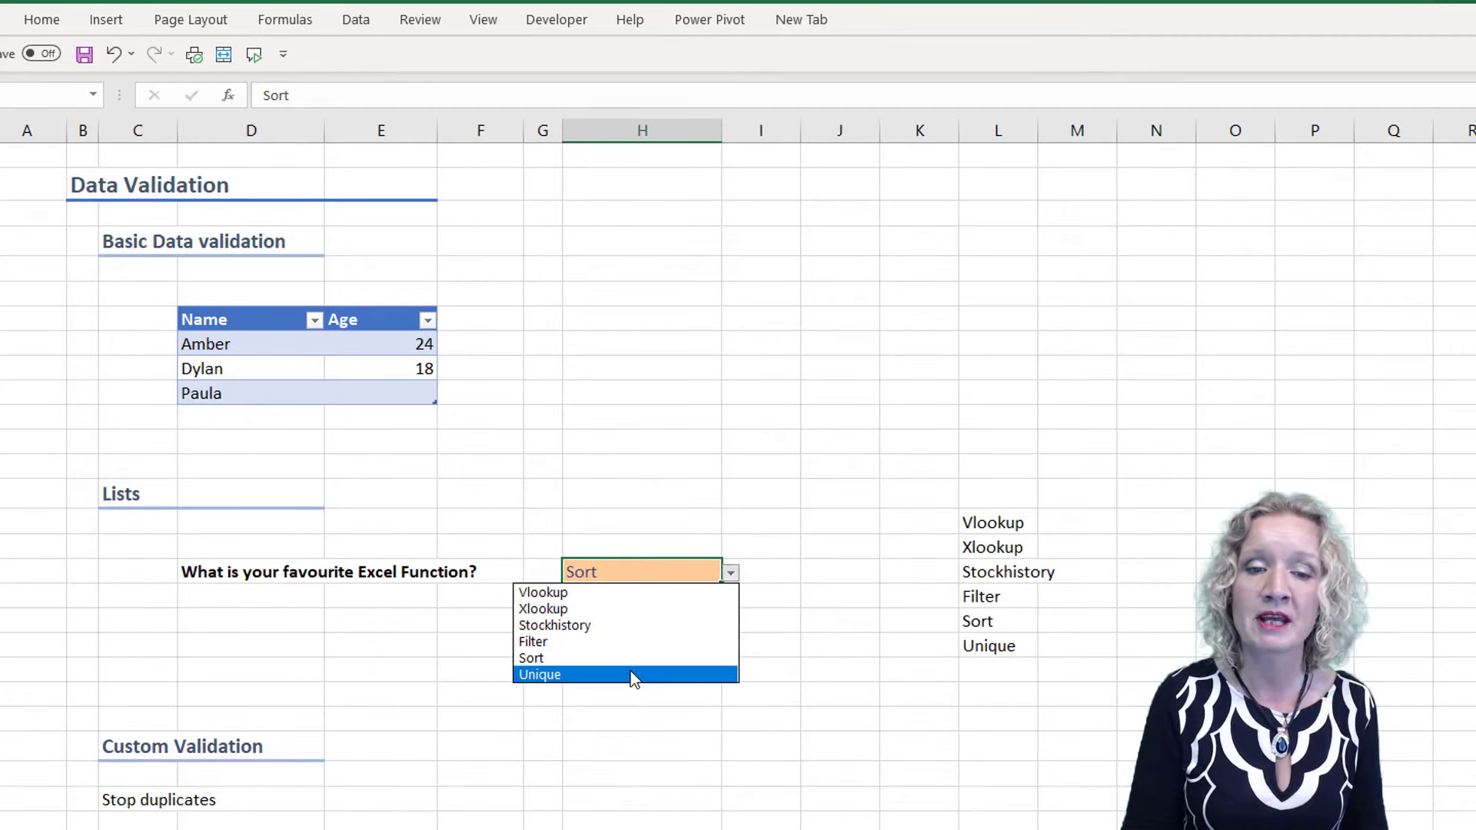
left_click(631, 672)
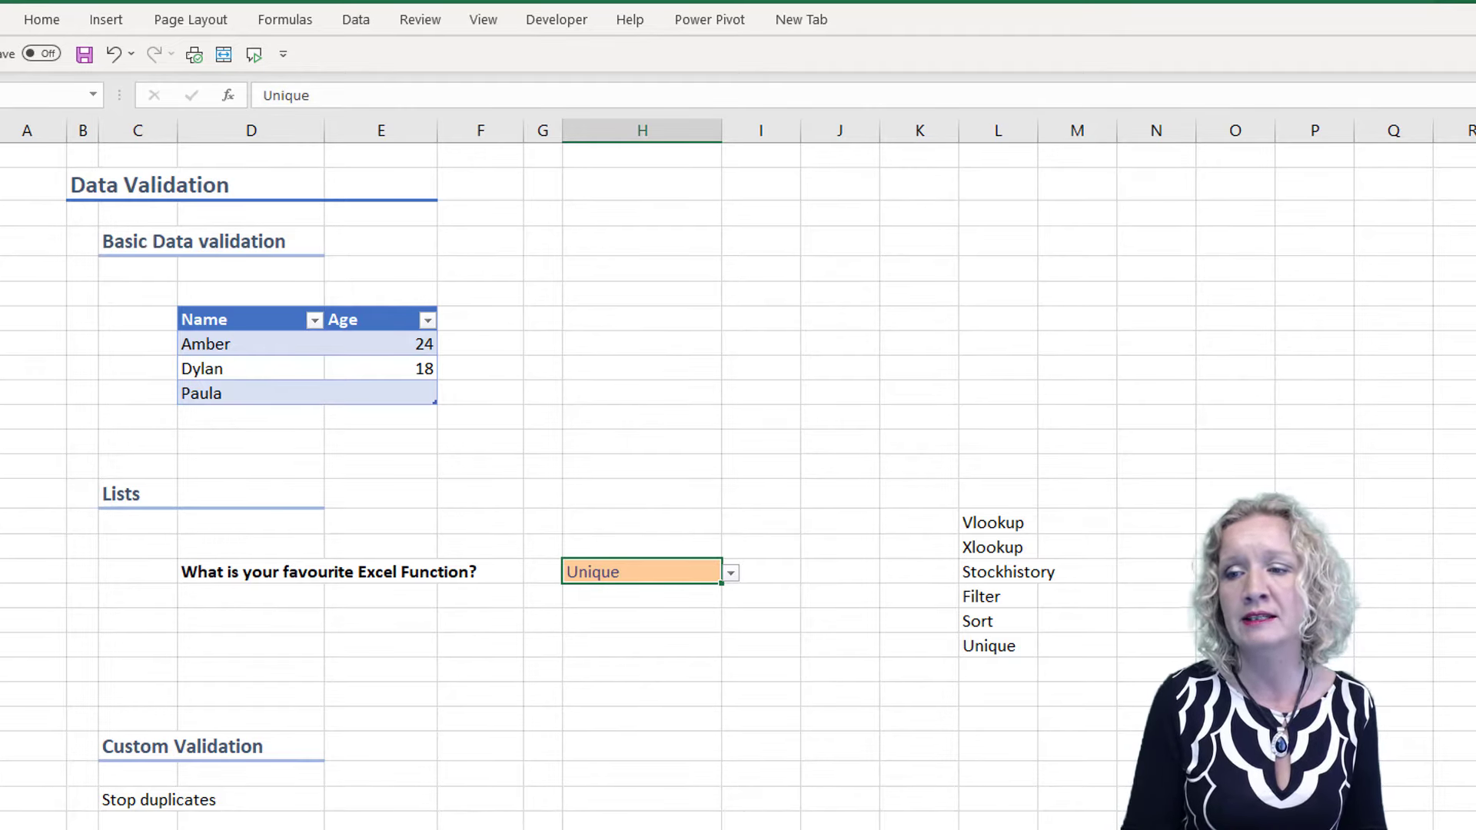
Begin a COUNTIF formula in H29, beside the first invoice row, using the invoice number cells D29:D35 as its range
scroll(738, 487, "down", 5)
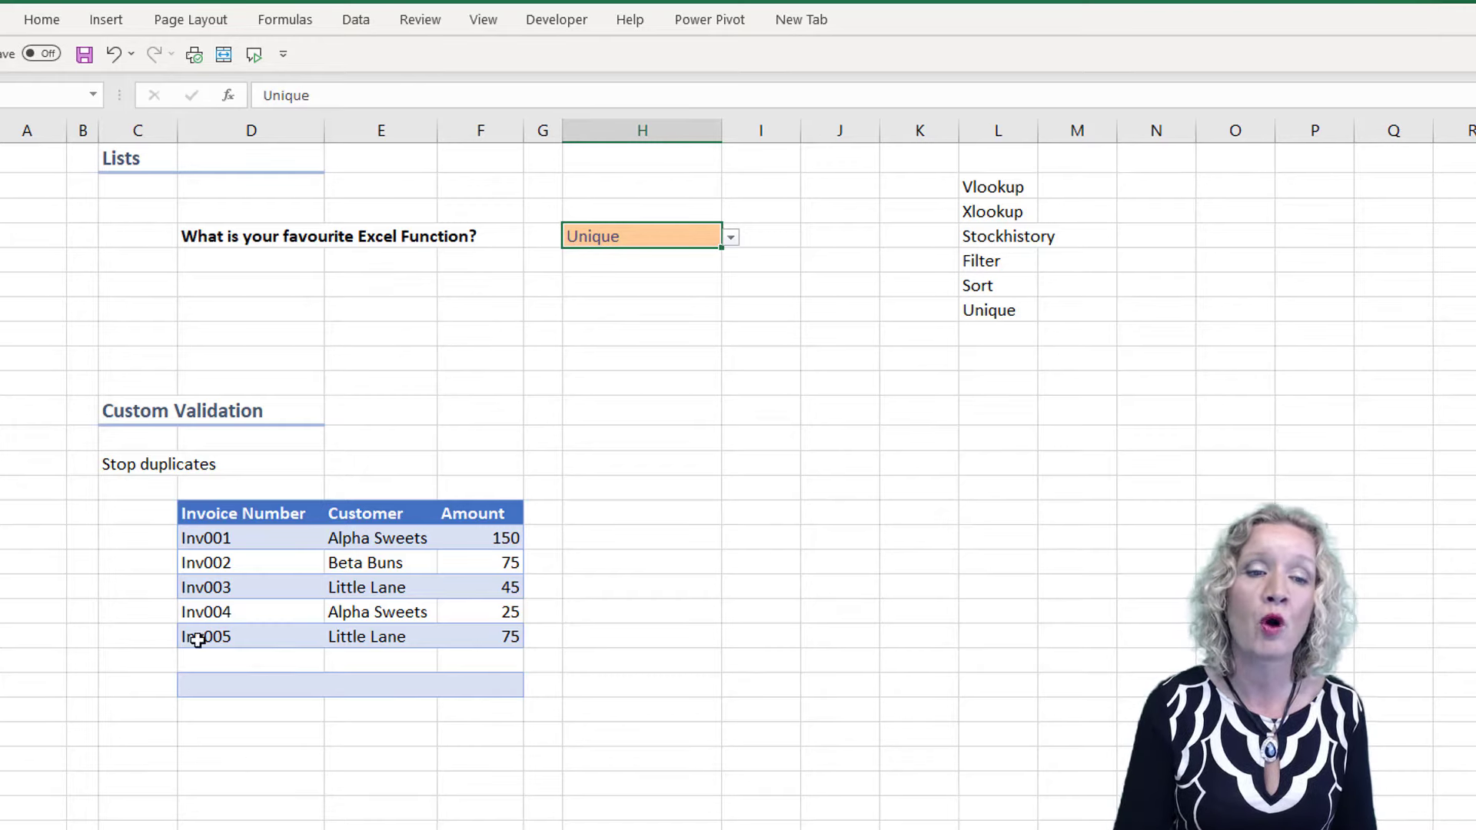
left_click_drag(253, 538, 258, 680)
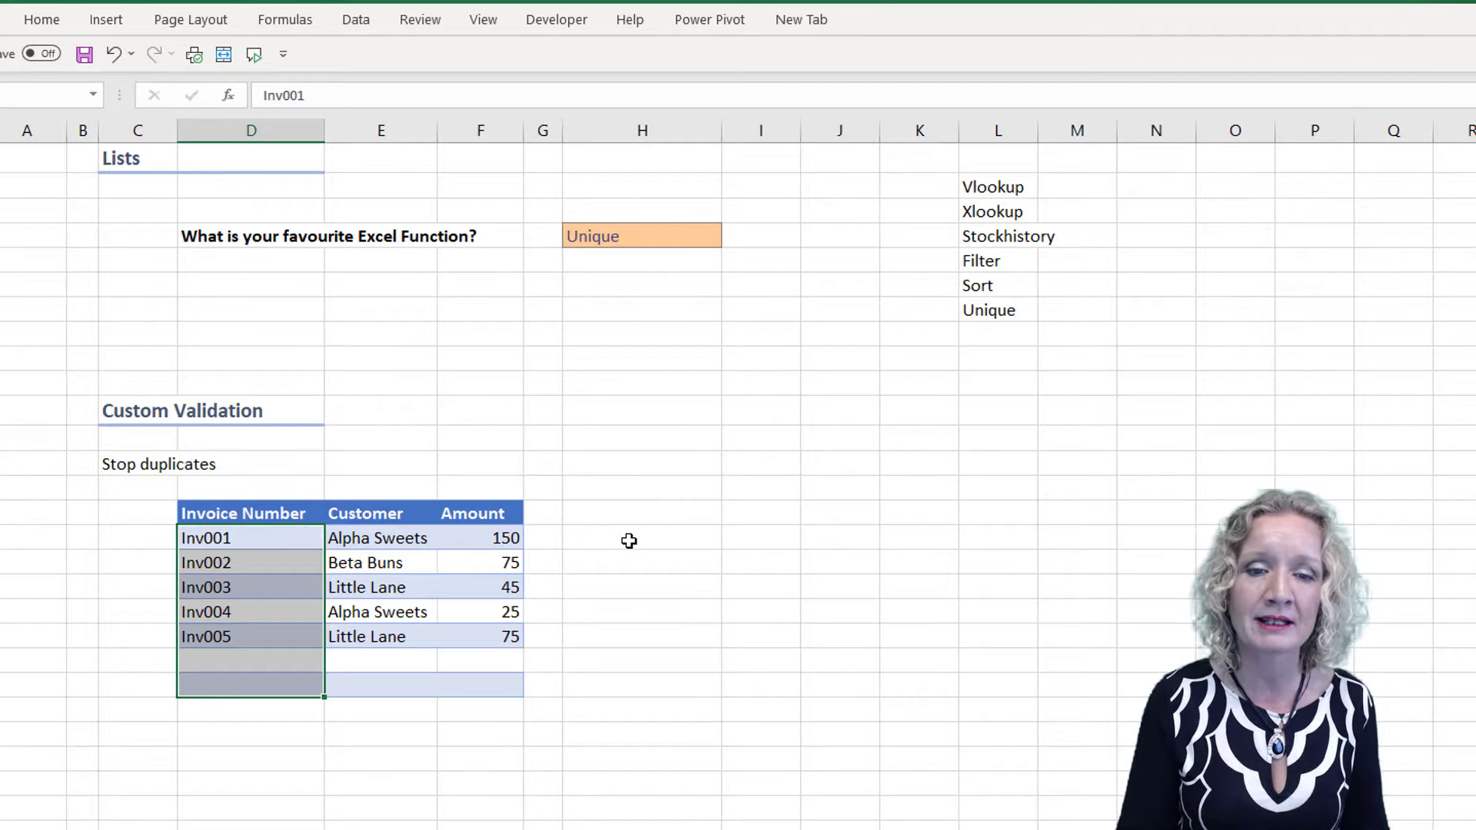
left_click(601, 535)
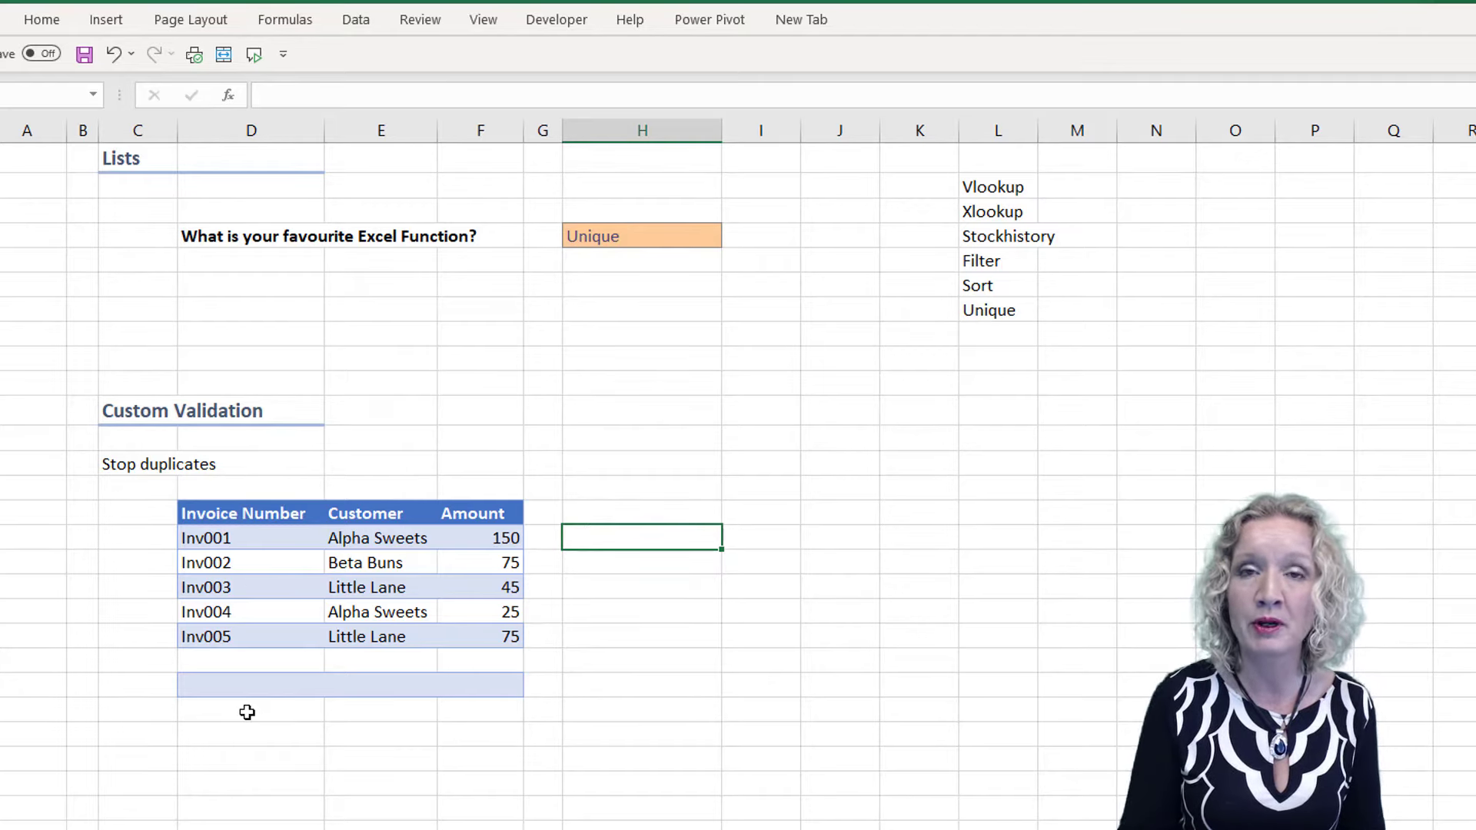
type("=")
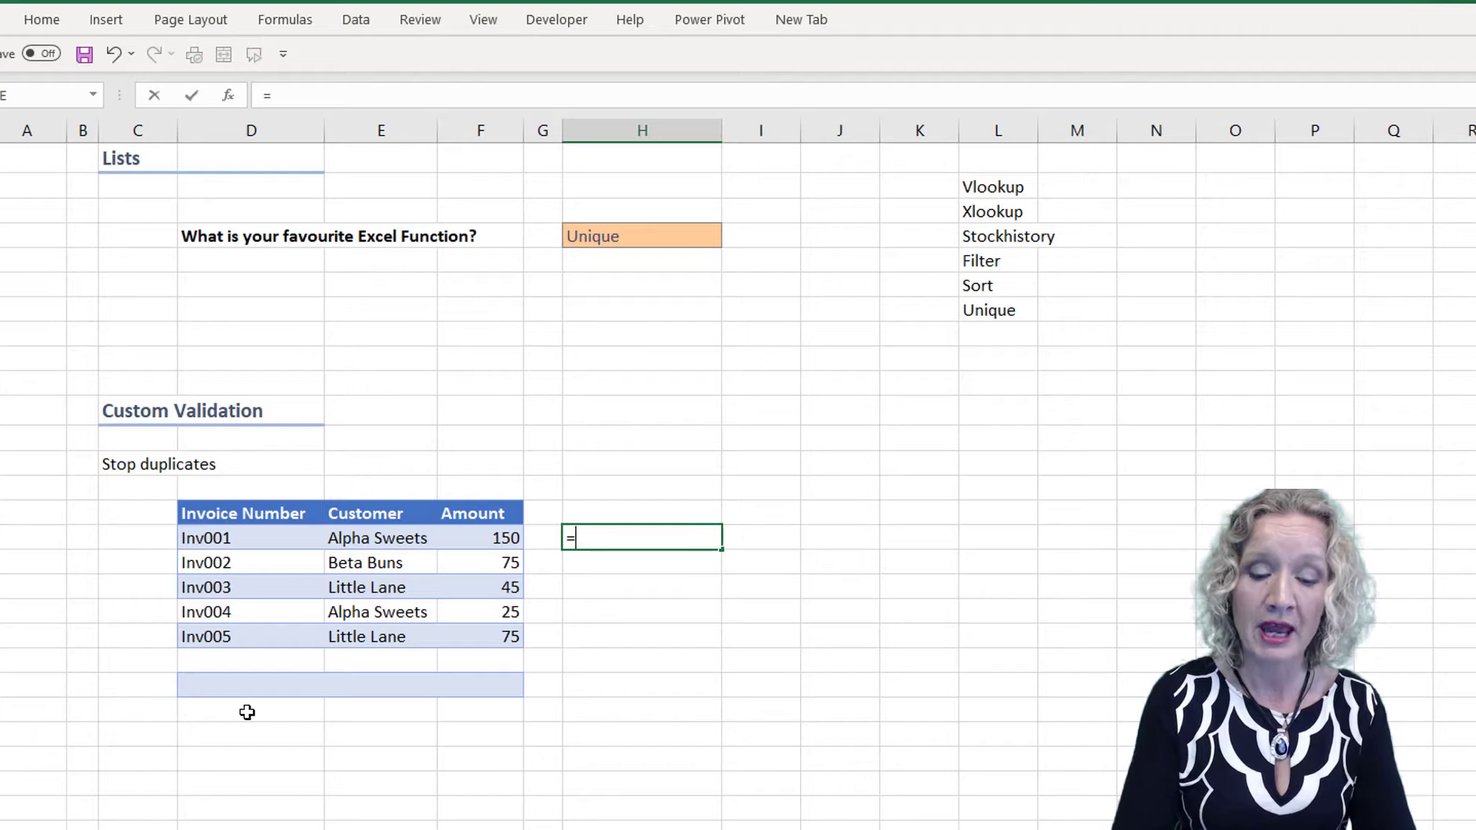
type("countif(")
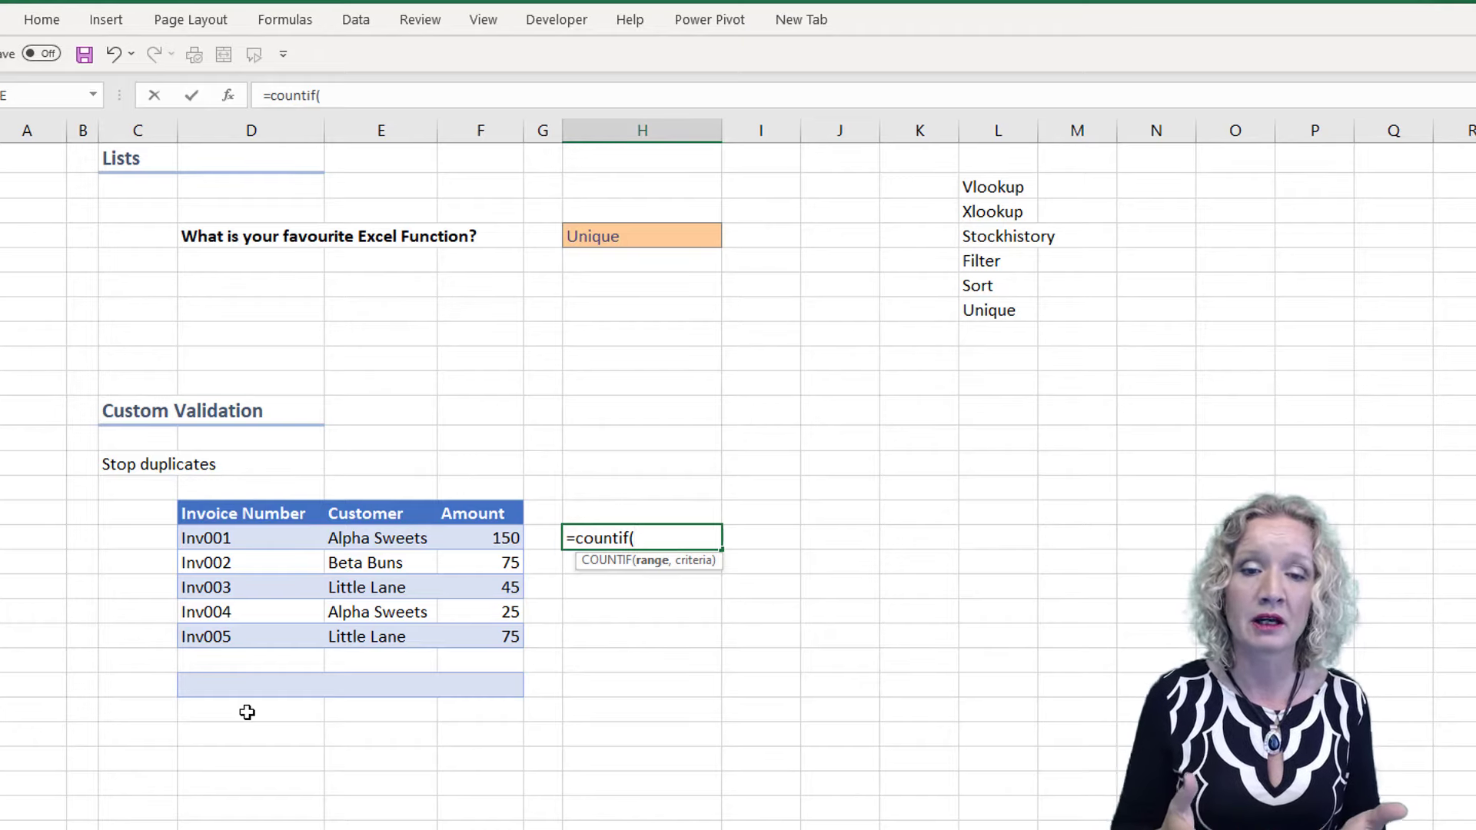
left_click(262, 532)
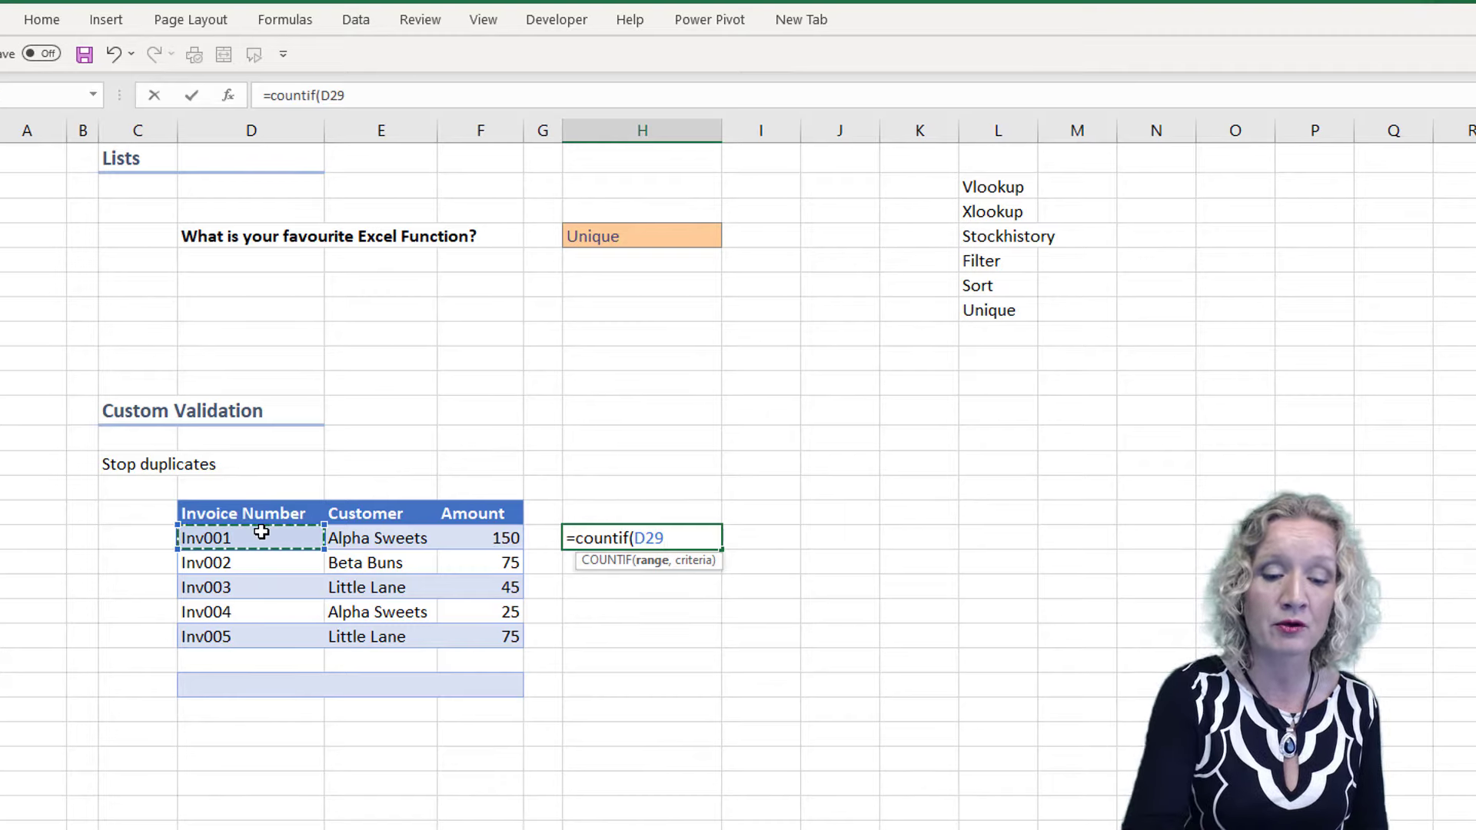
key("F4")
key("F4")
key("F4")
key("F4")
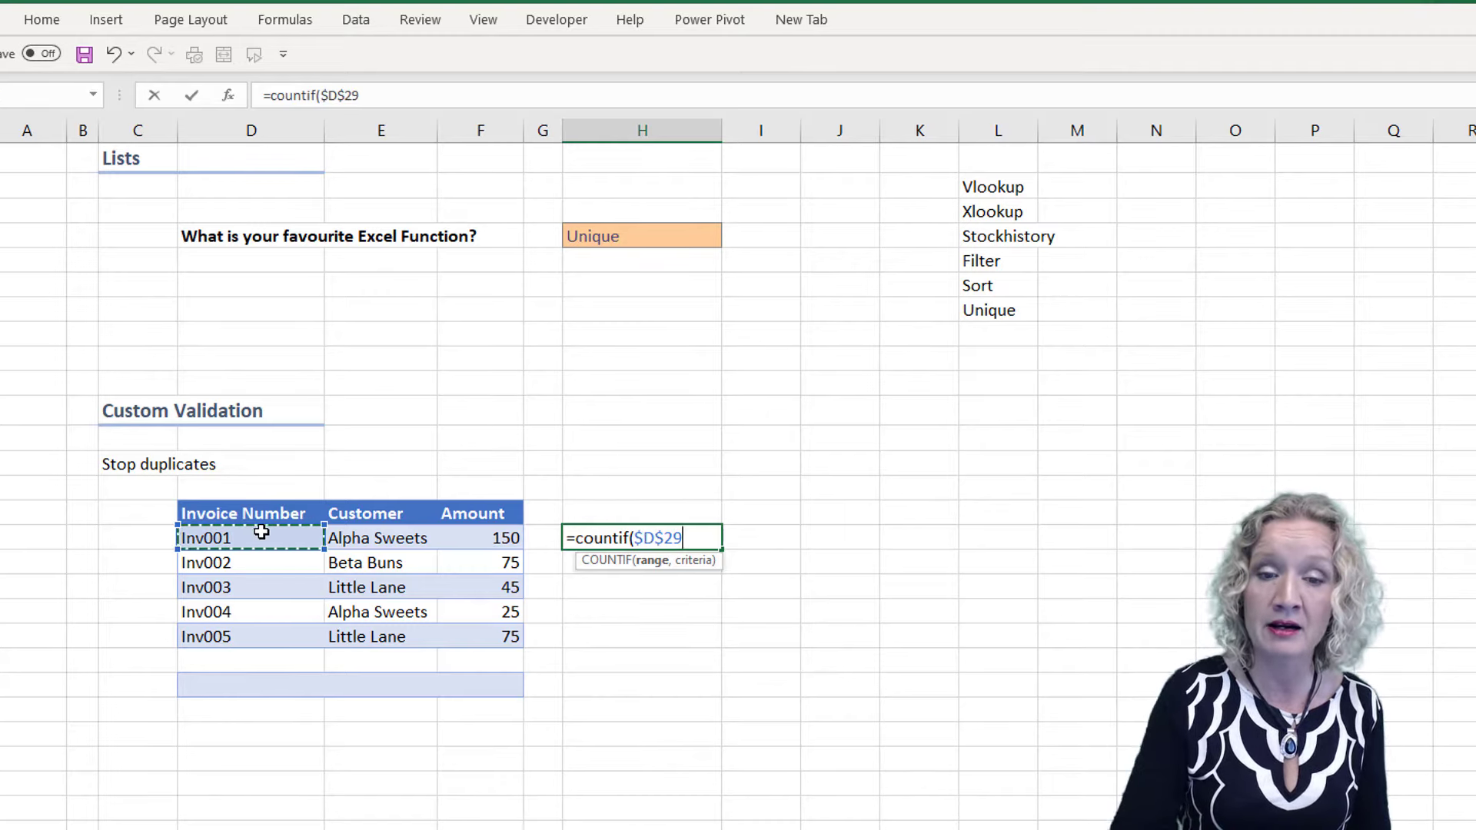
type(":")
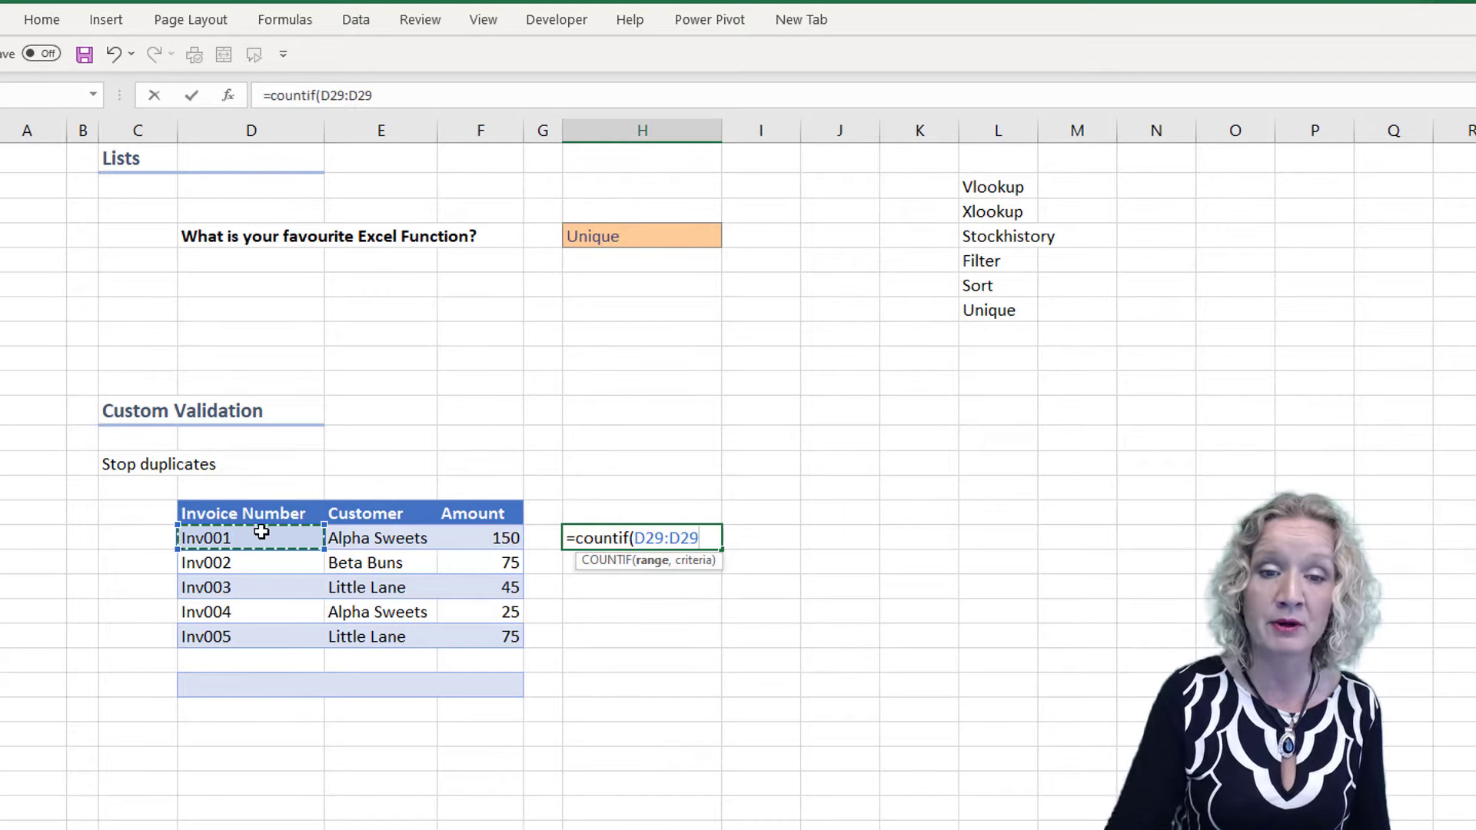
left_click(224, 683)
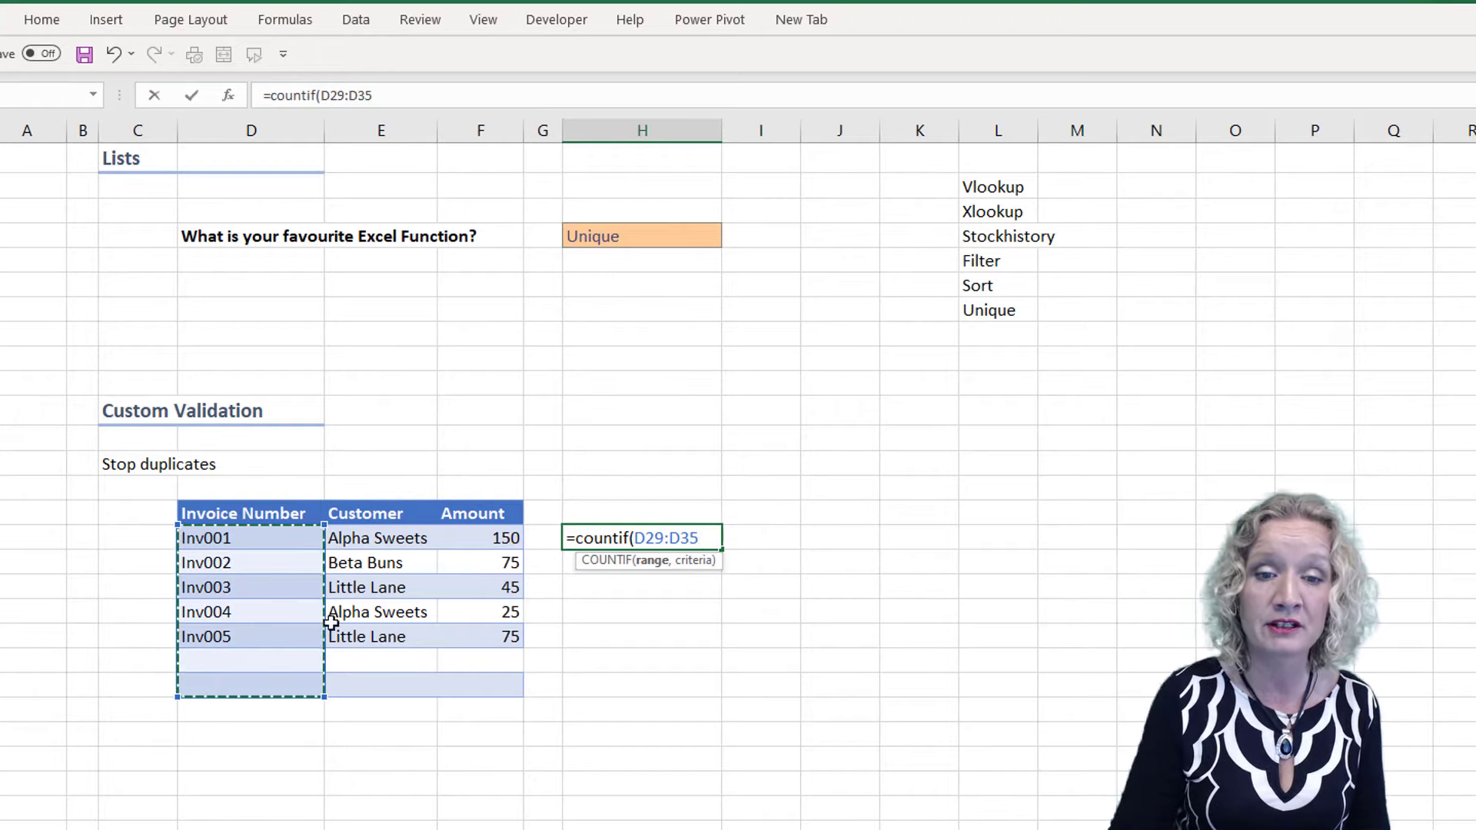
Make the COUNTIF range absolute as $D$29:$D$35, use D29 as the criterion and enter the formula
double_click(651, 538)
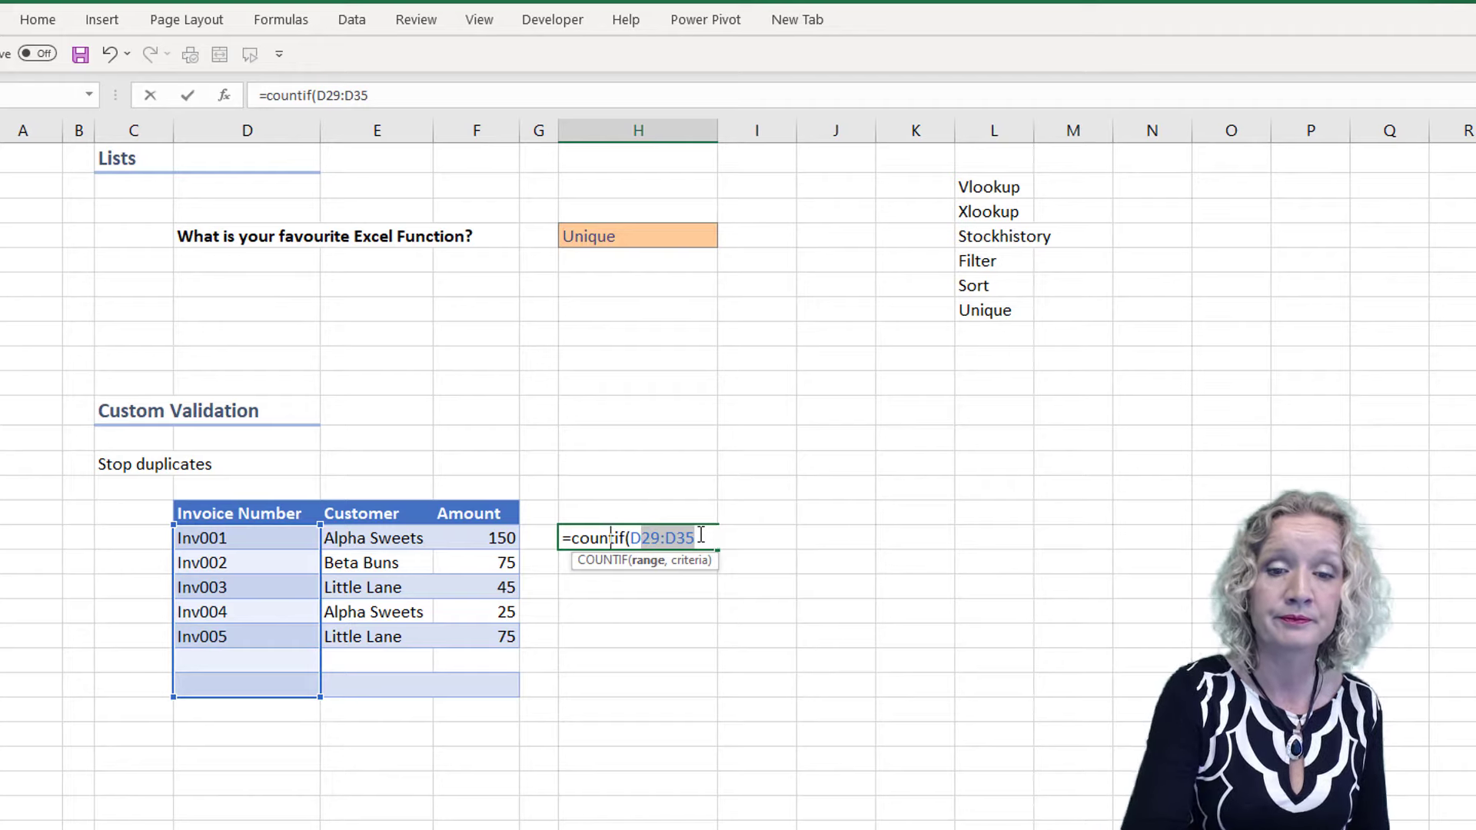
key("F4")
left_click(746, 537)
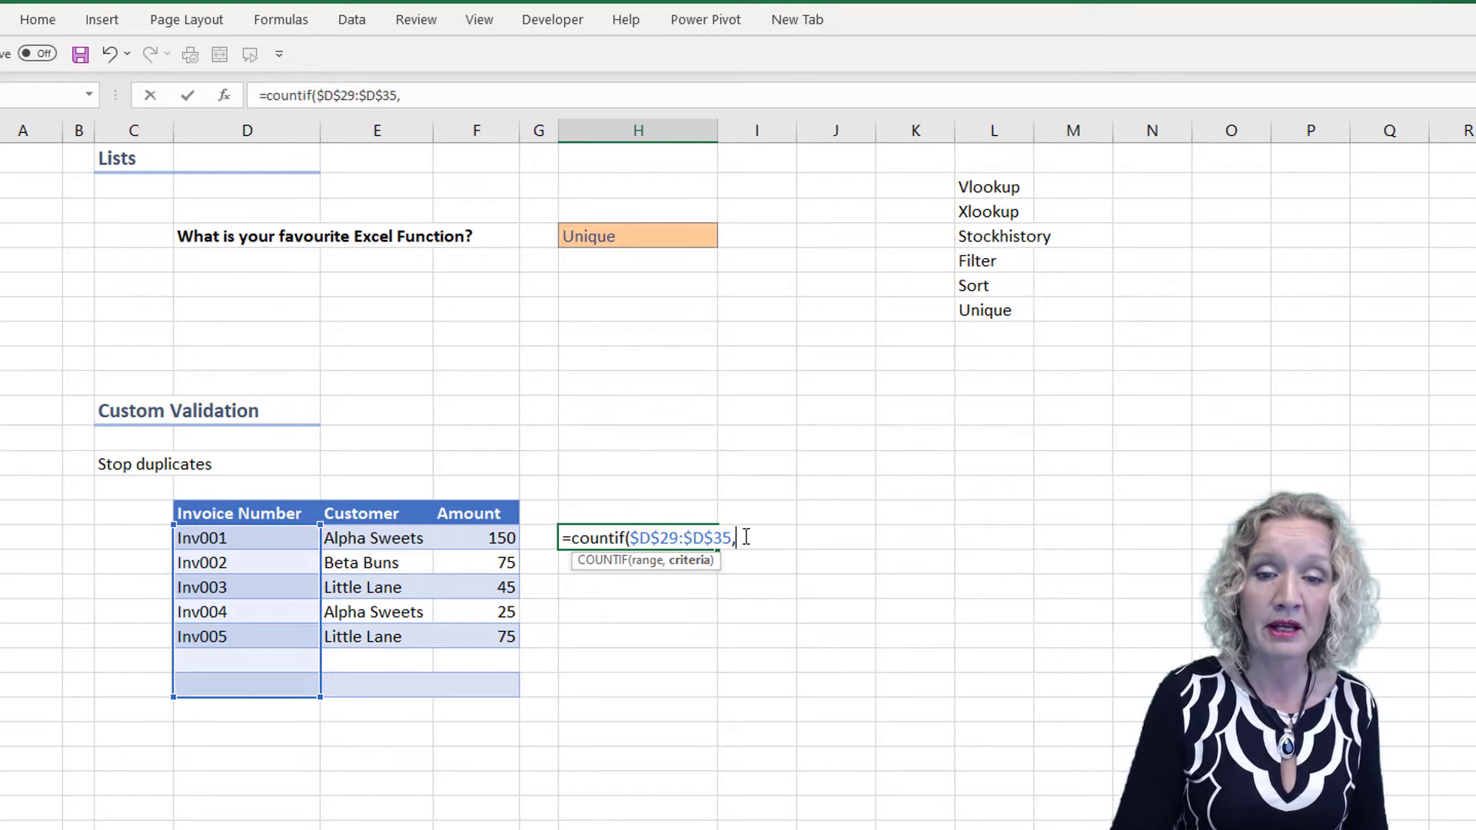
type(",")
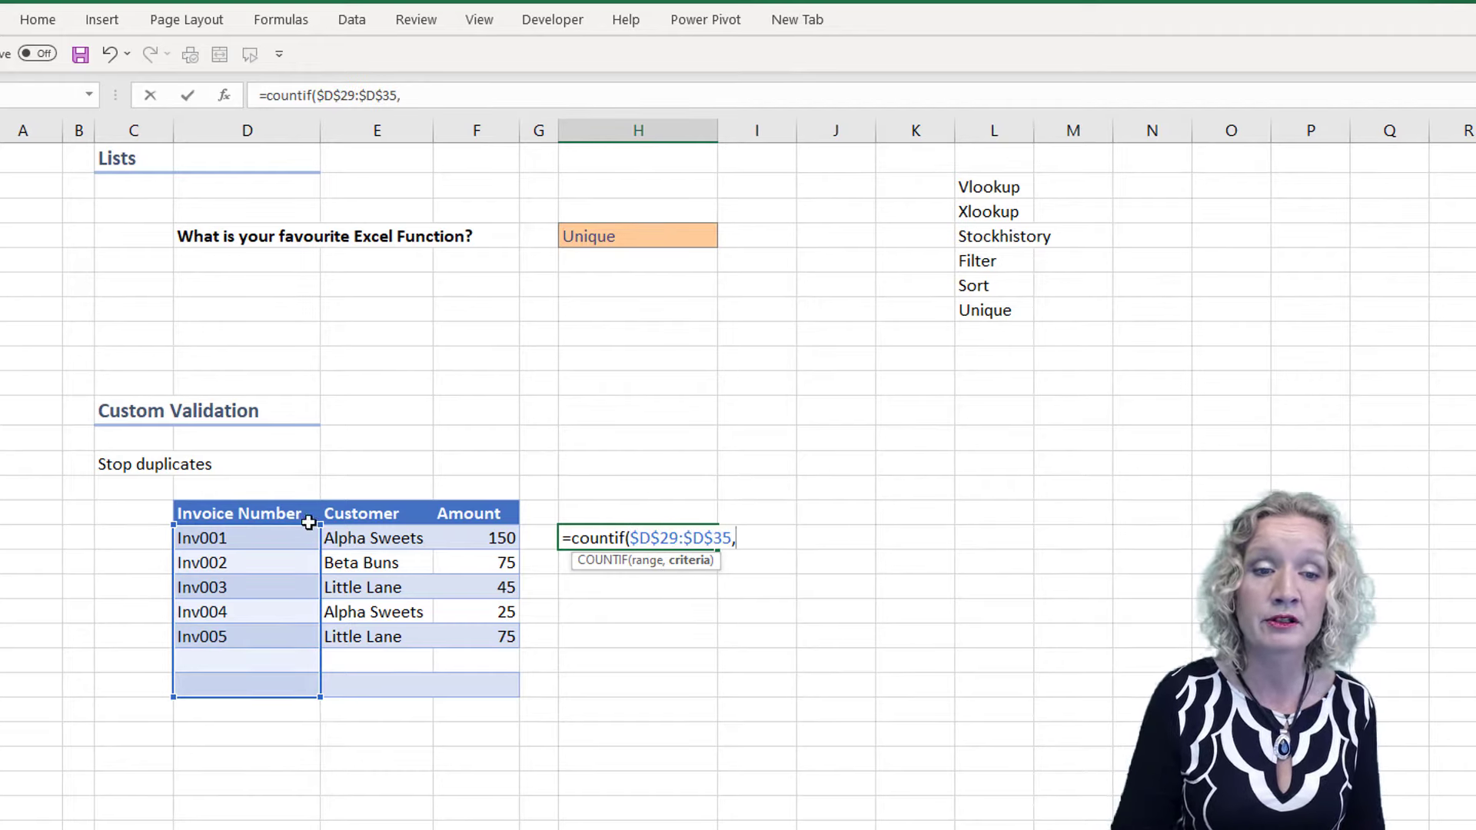
left_click(238, 537)
type(")")
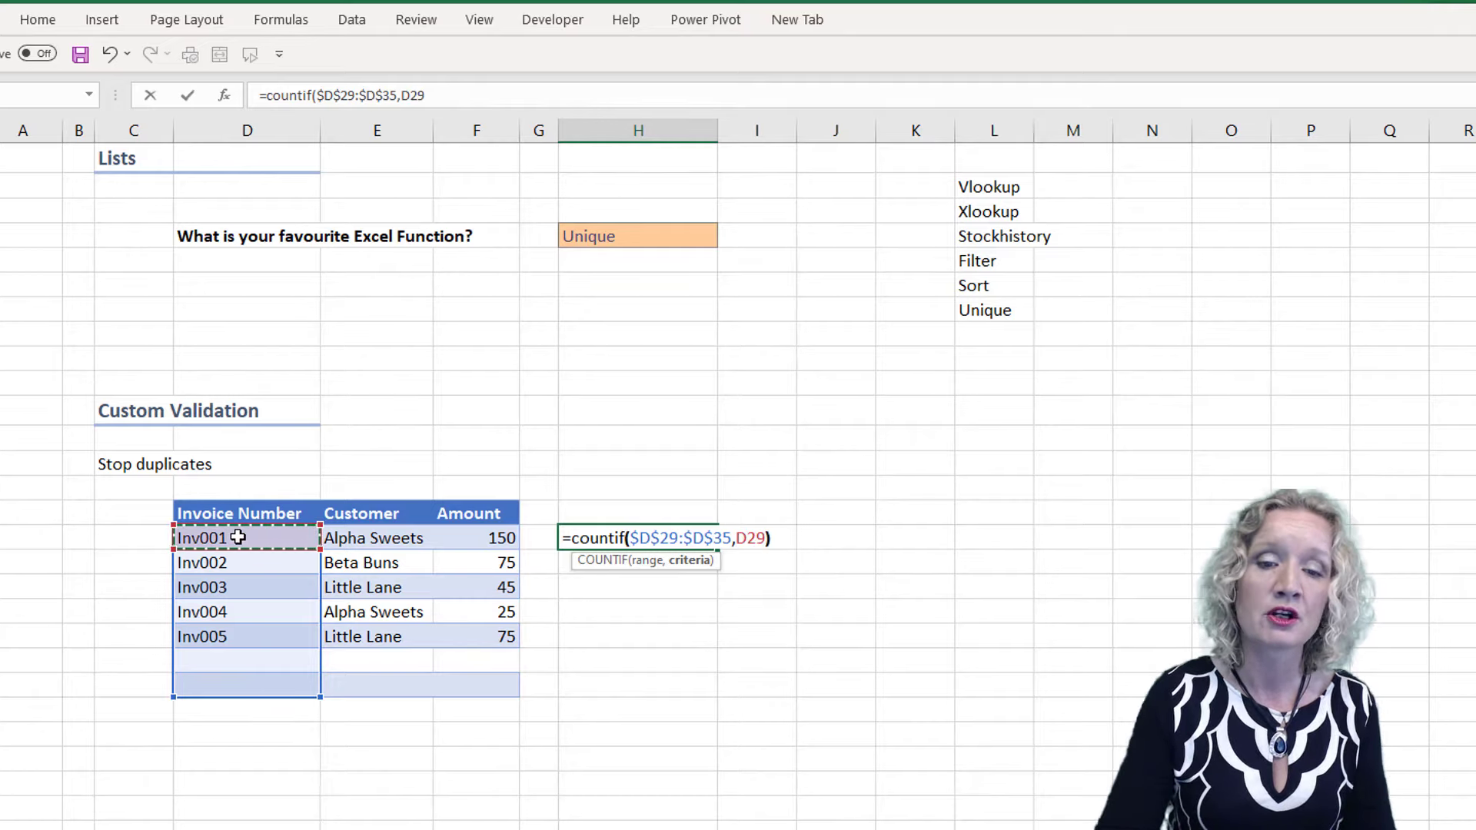
key("Return")
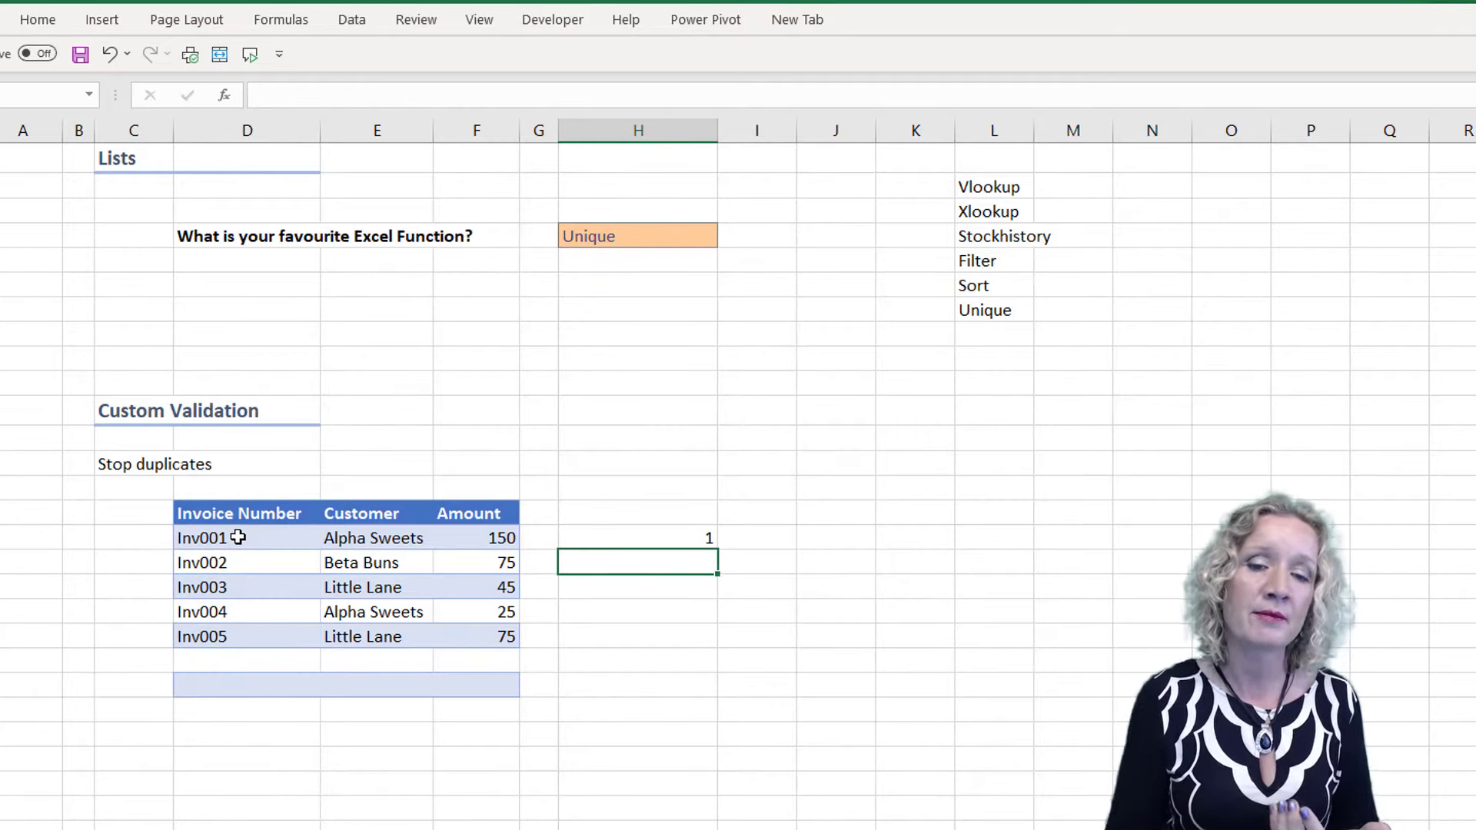
Append =1 to the COUNTIF formula in H29 and fill it down to H35
left_click(612, 540)
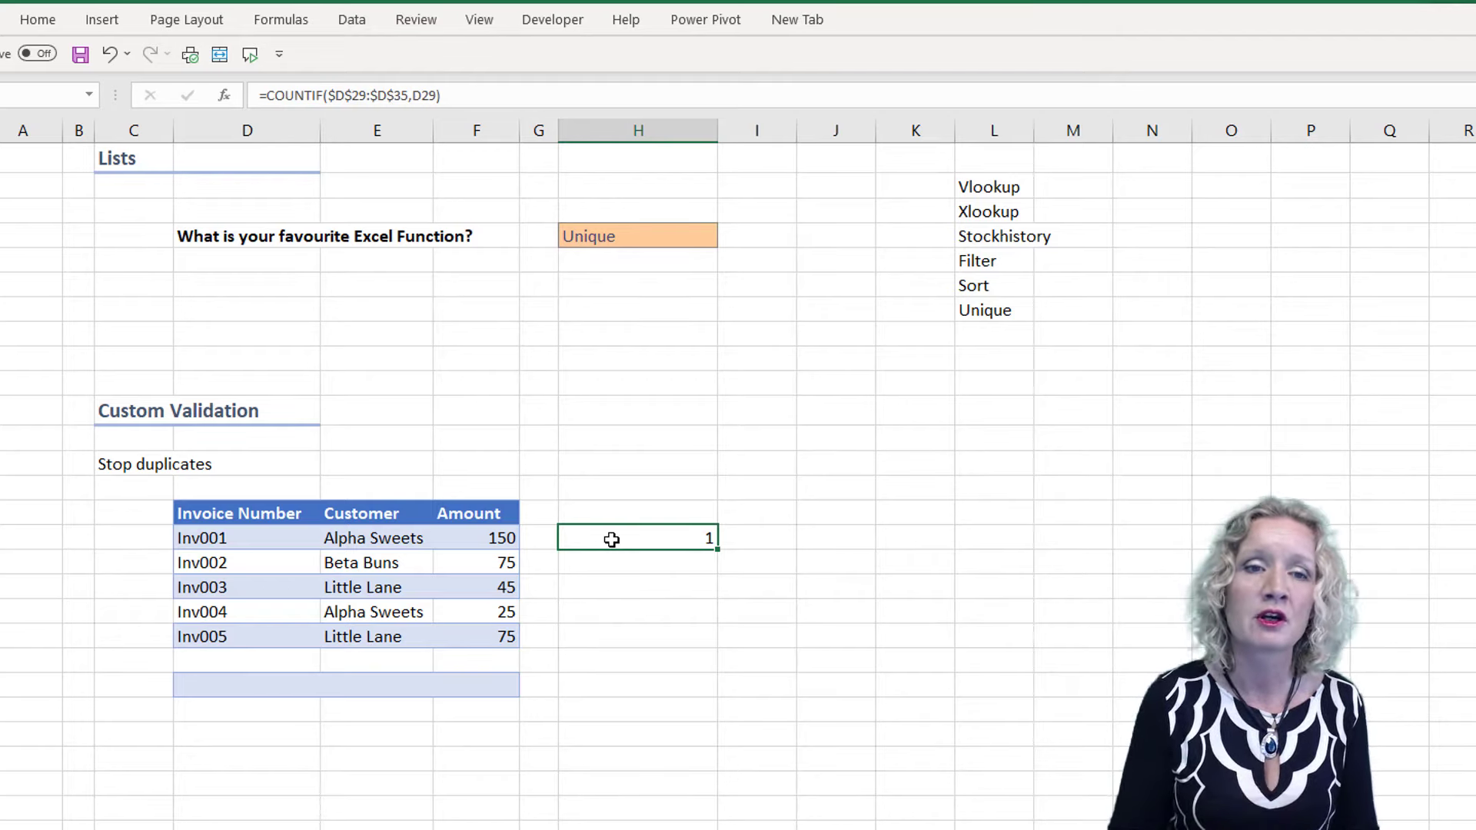
left_click(464, 95)
type("=")
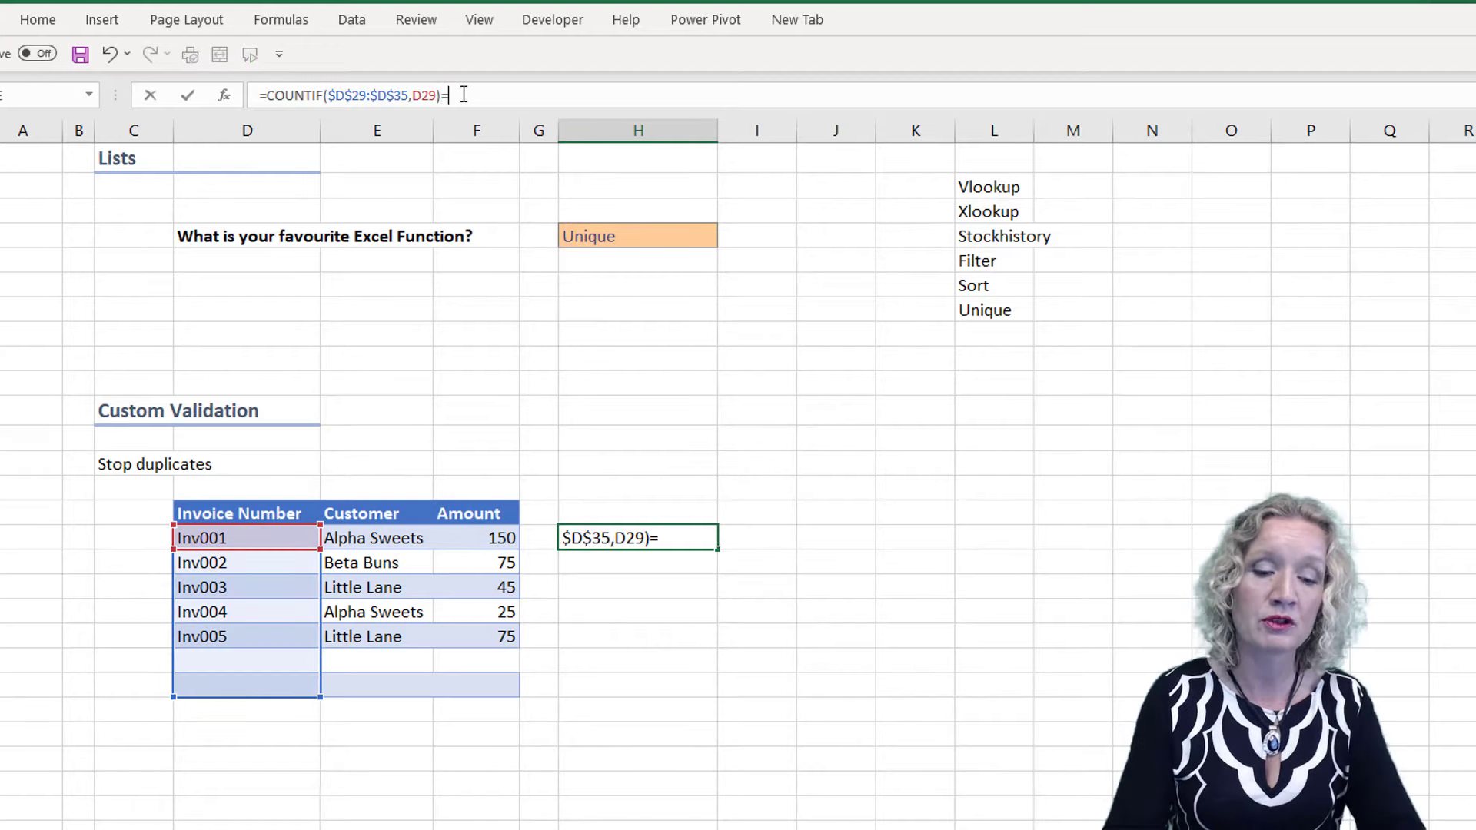
type("1")
key("Return")
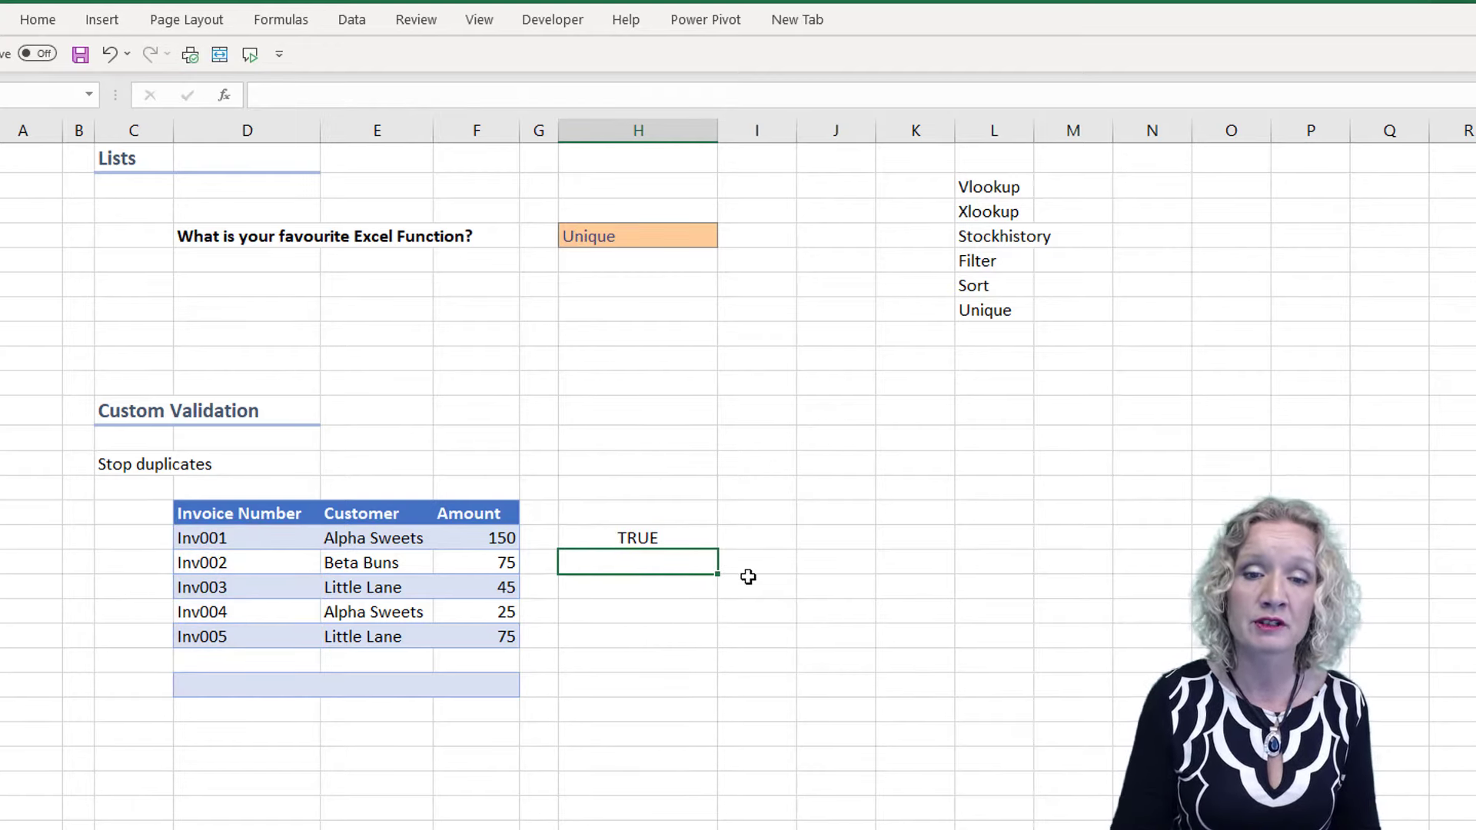
left_click(687, 538)
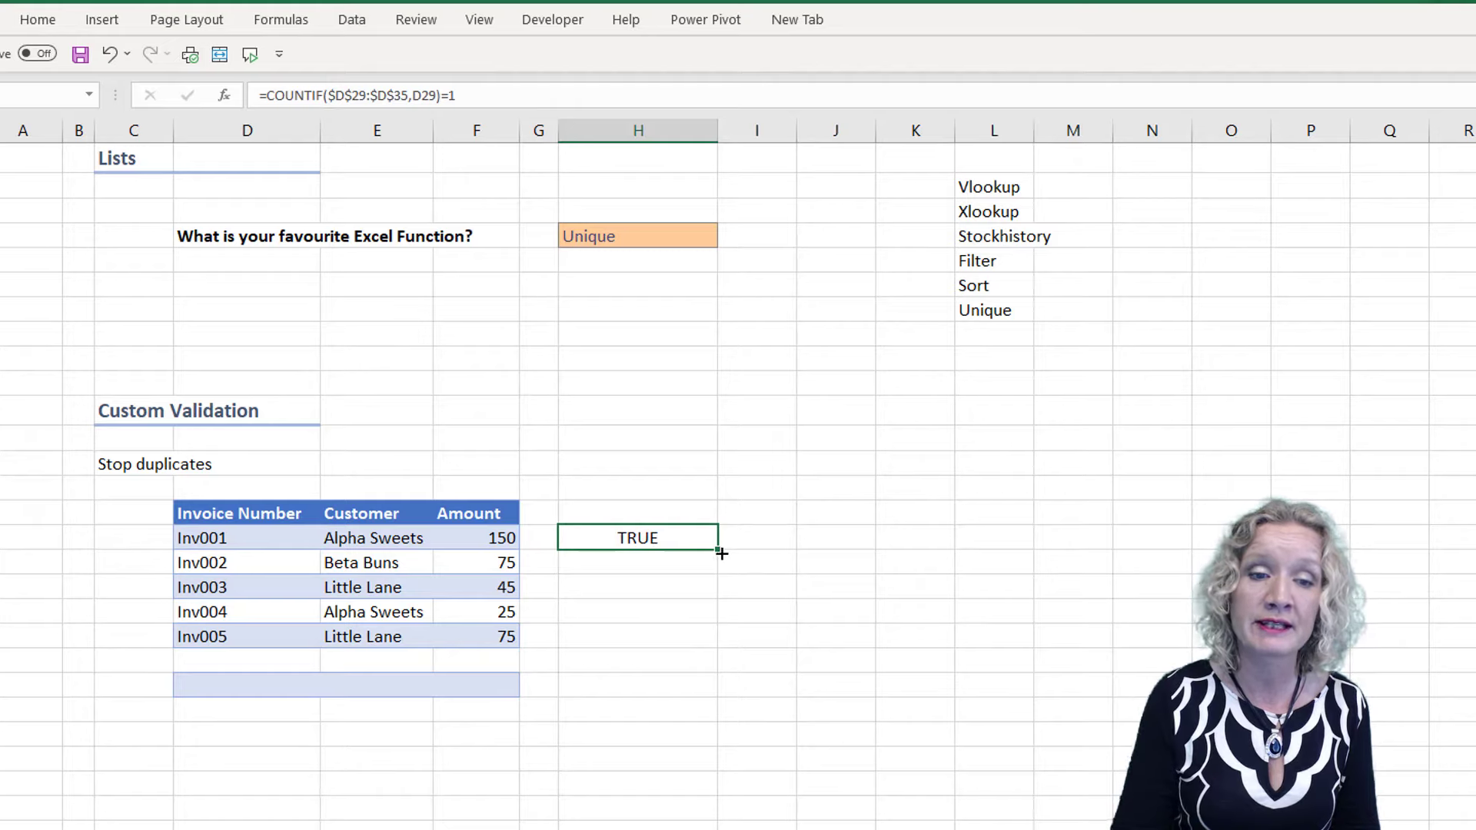
left_click_drag(721, 553, 711, 702)
Change the fifth invoice number to the duplicate Inv004 and check the formula results for both matching rows
left_click(212, 635)
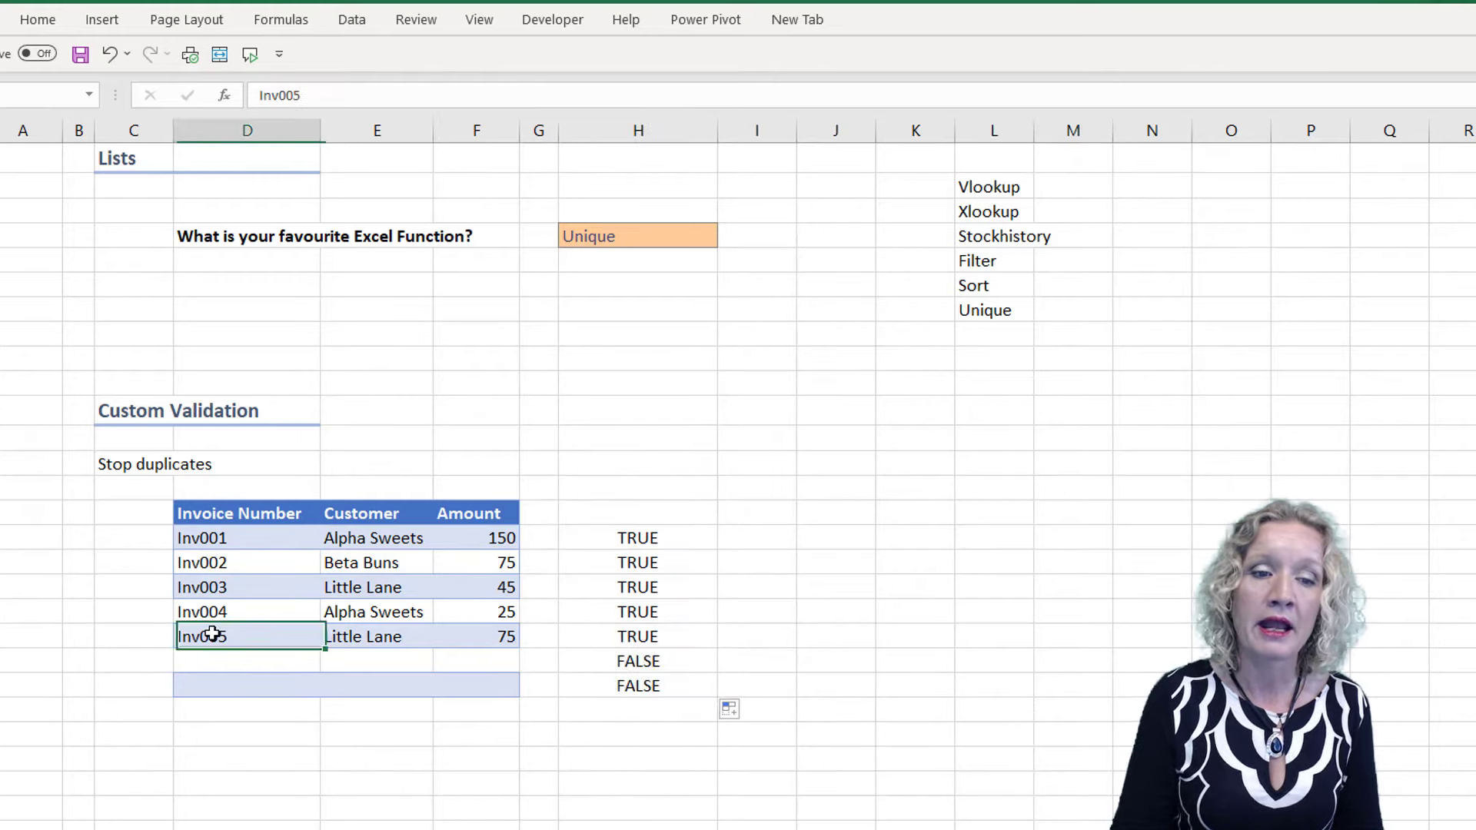
left_click(324, 94)
key("BackSpace")
type("4")
key("Return")
mouse_move(608, 622)
left_mouse_down()
mouse_move(593, 611)
mouse_move(597, 637)
left_mouse_up()
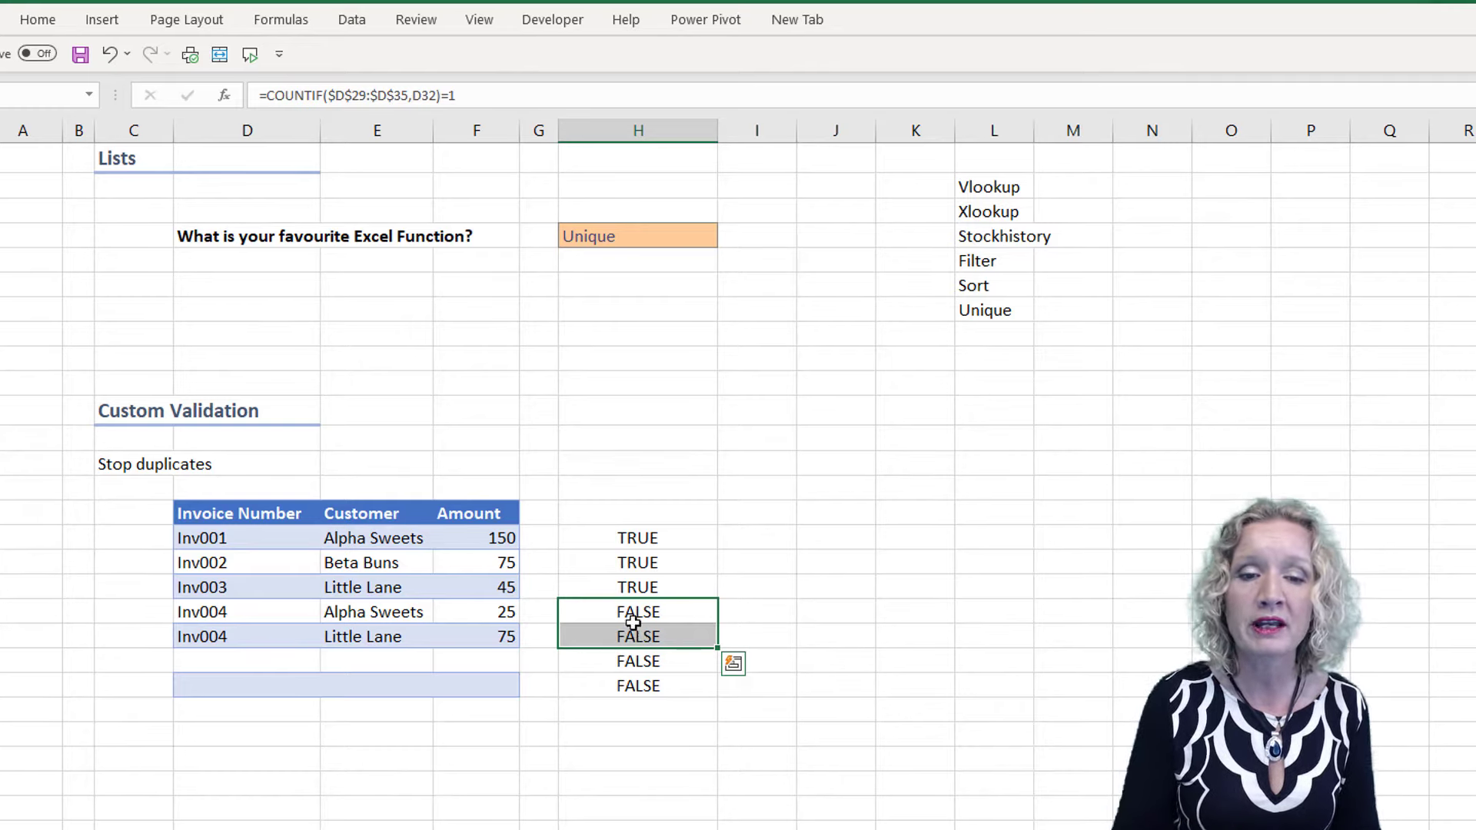
Copy the formula text COUNTIF($D$29:$D$35,D29)=1 from H29 without its leading equals sign
left_click(612, 539)
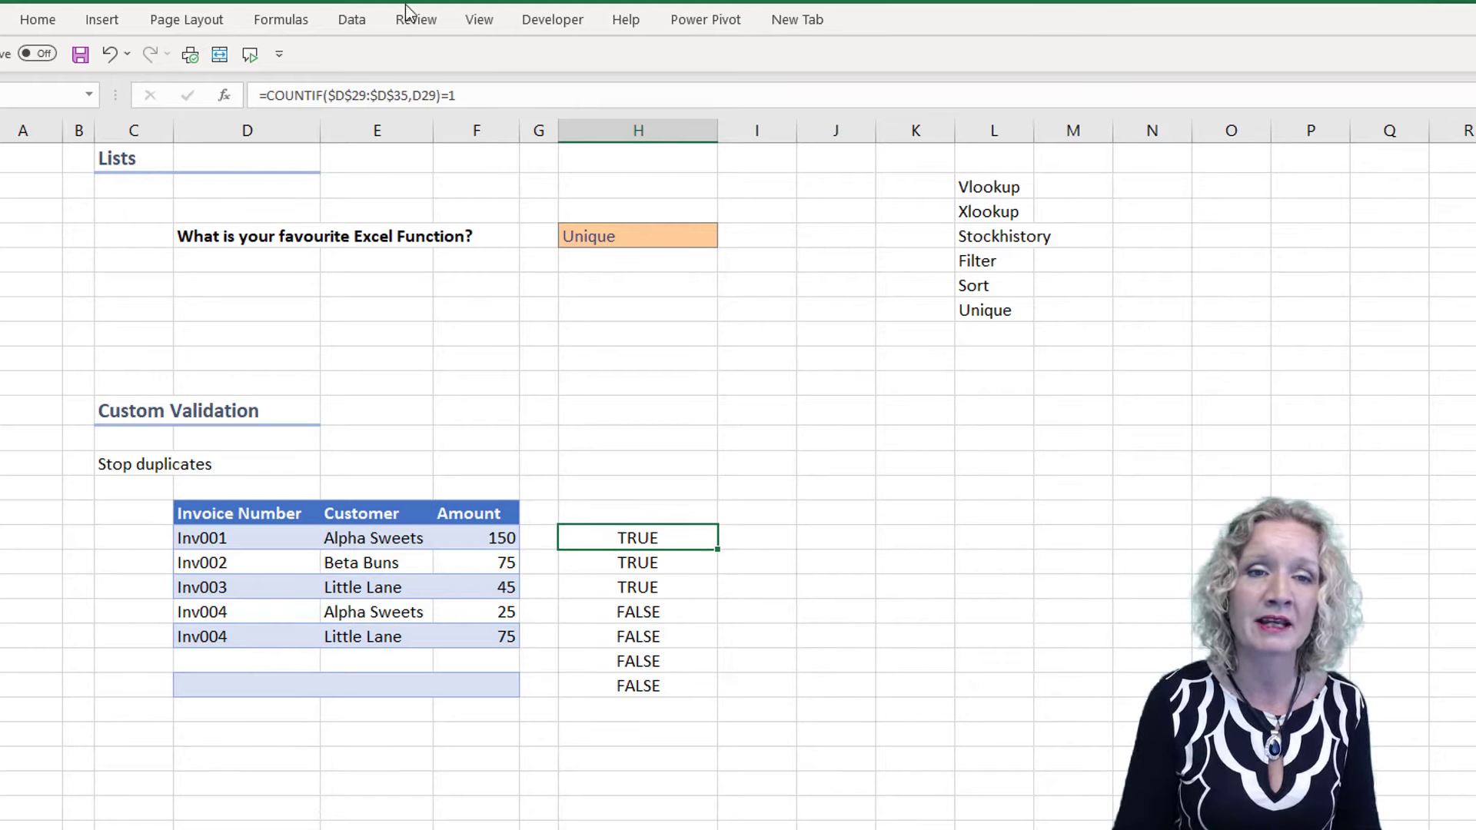
left_click(461, 95)
left_click(268, 95, "shift")
key("ctrl+c")
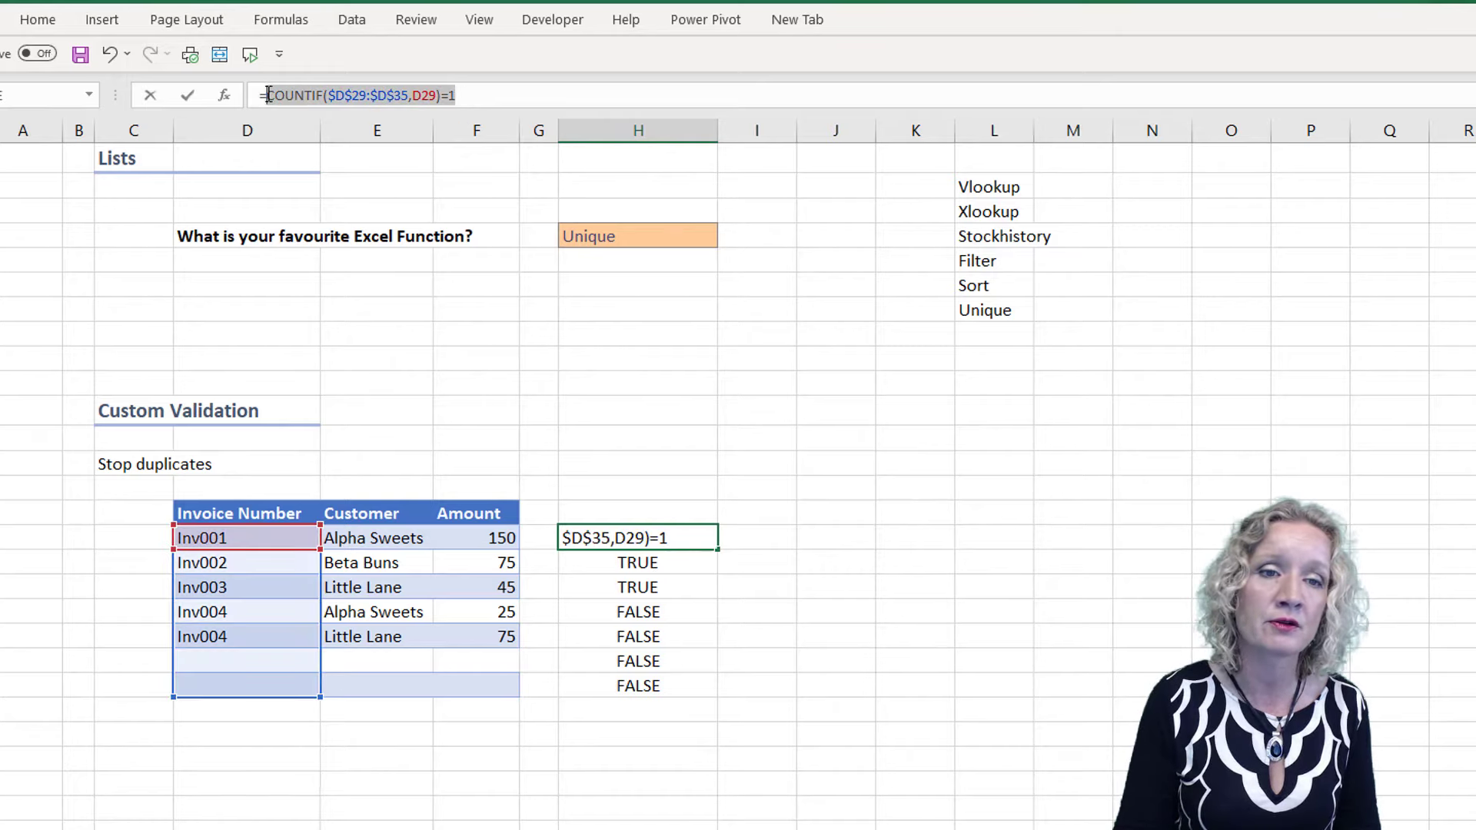
key("Return")
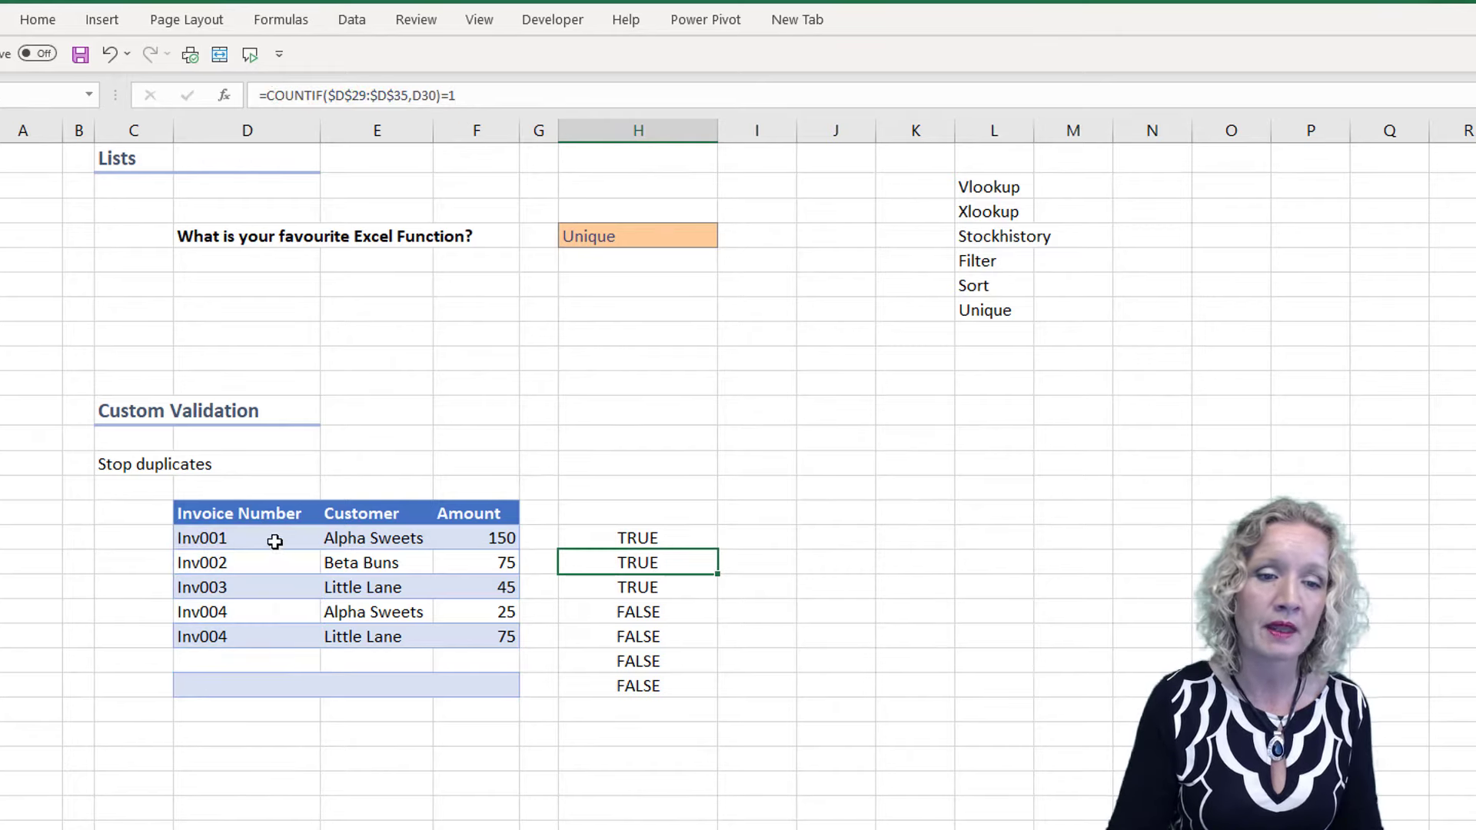
Start data validation on the invoice number cells D29:D35 and set it to allow Custom
left_click_drag(274, 538, 237, 690)
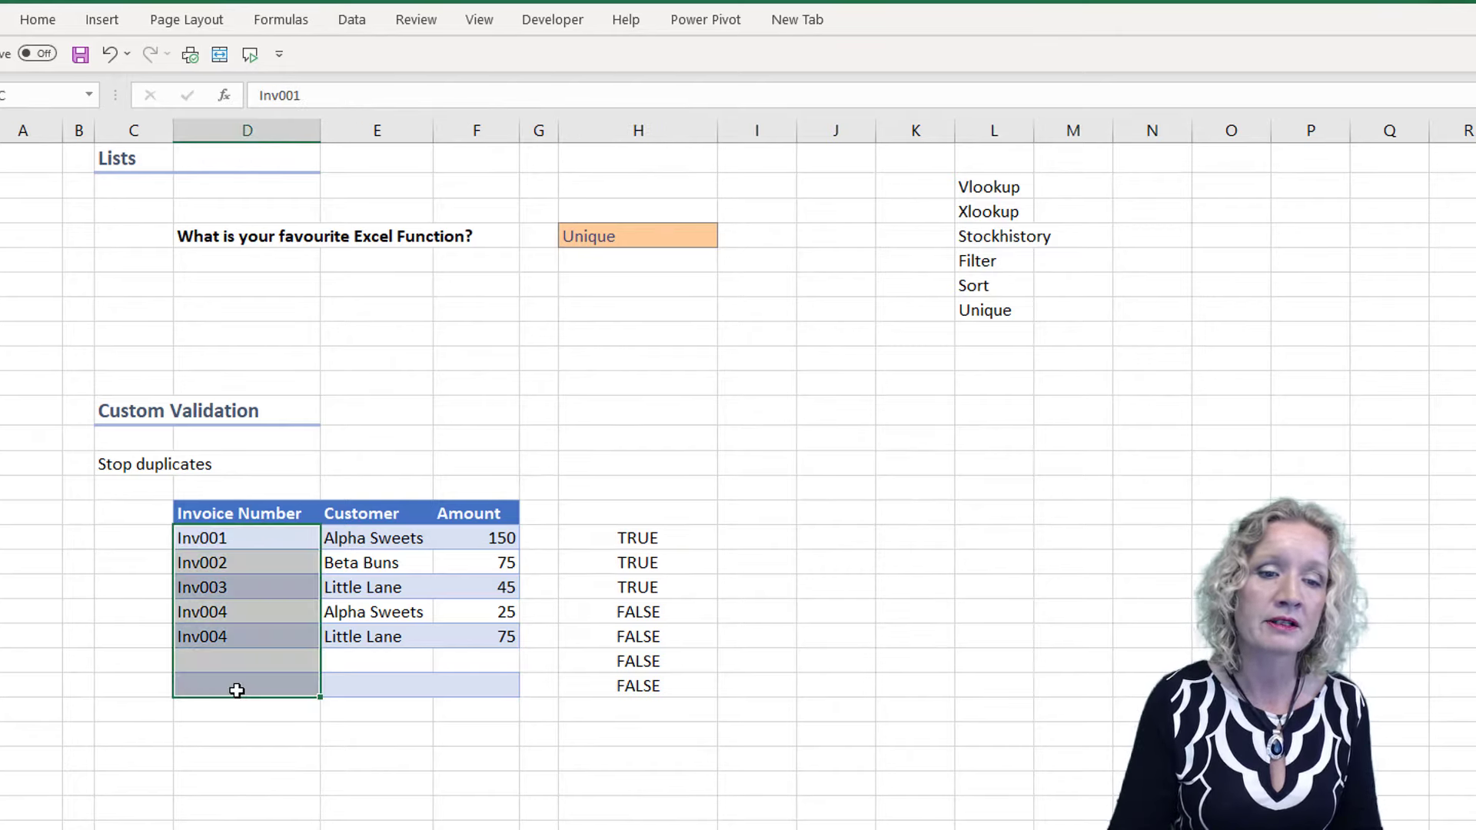
left_click(352, 19)
left_click(1154, 96)
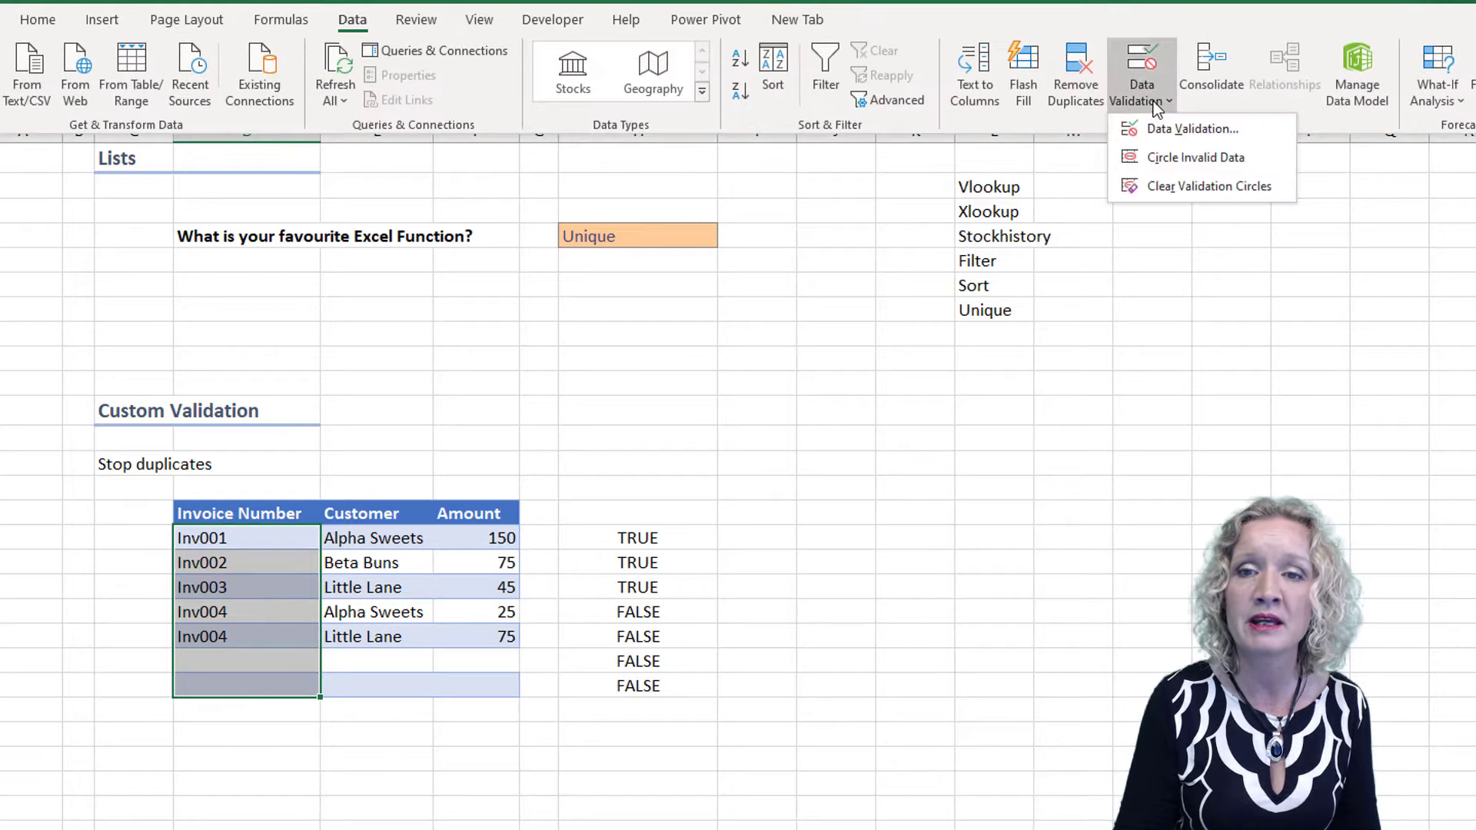
left_click(1159, 129)
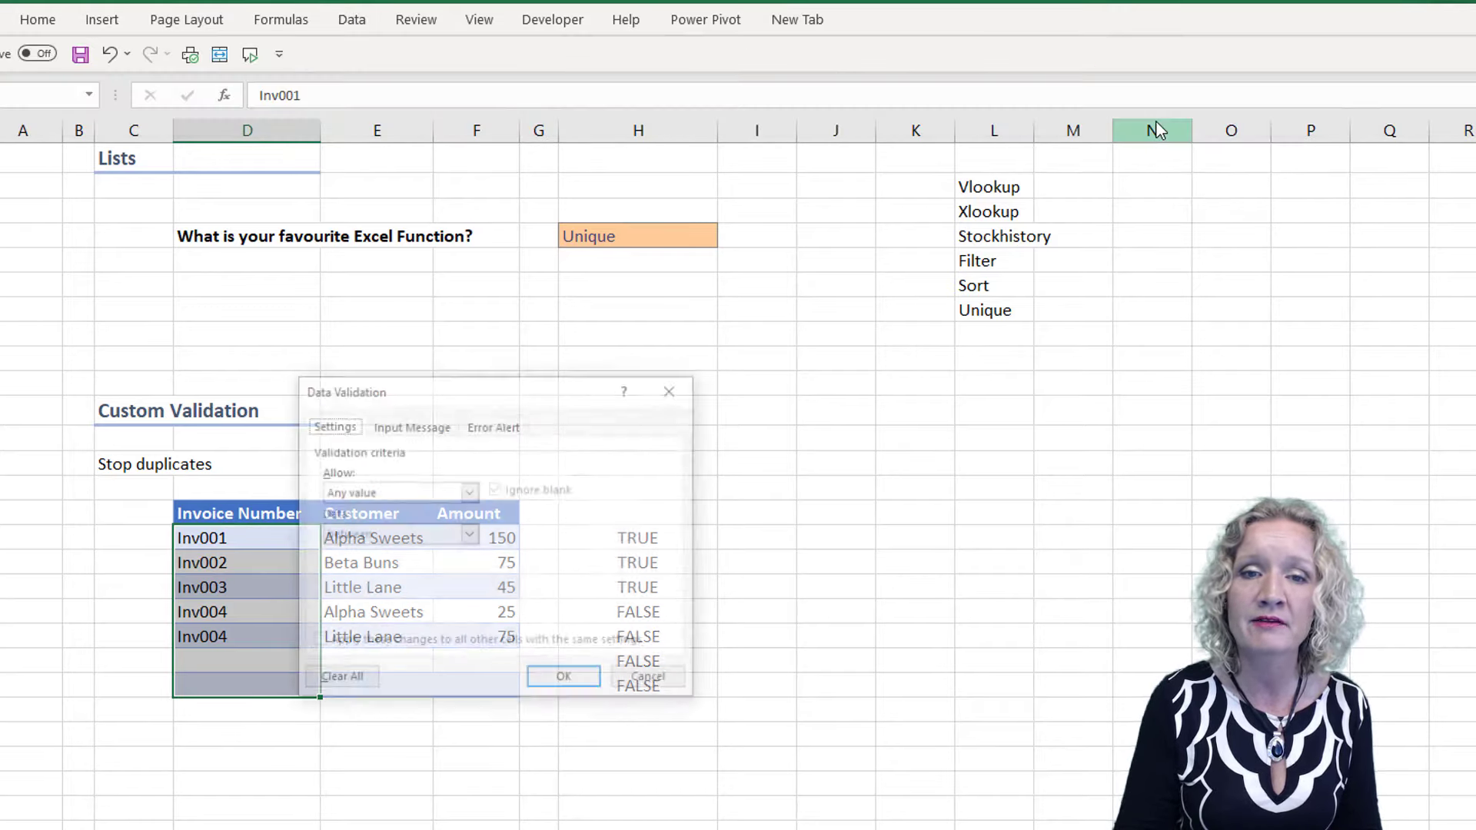
left_click(472, 491)
left_click(377, 607)
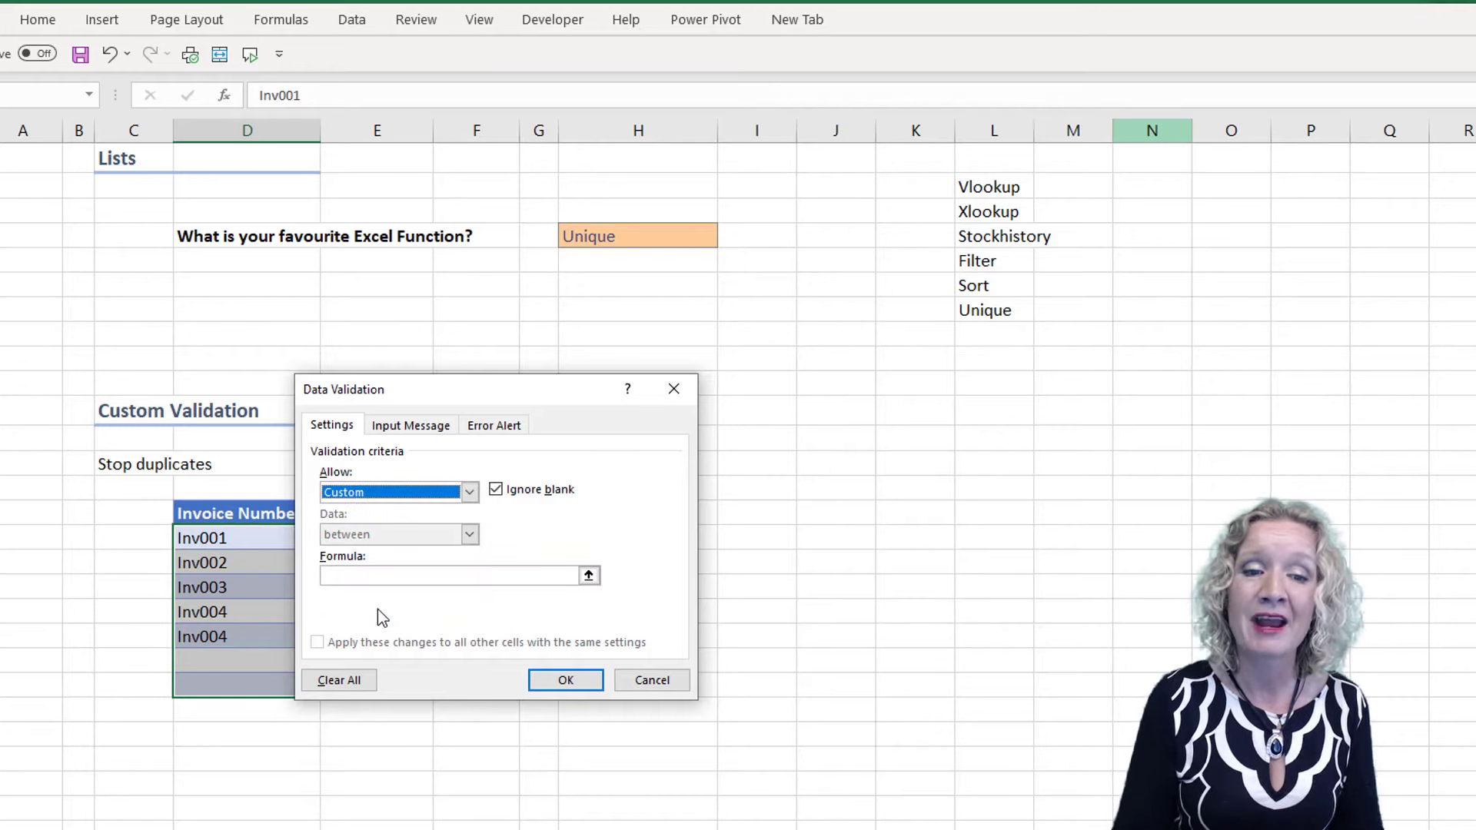
Enter =COUNTIF($D$29:$D$35,D29)=1 as the custom validation formula, using the copied text, and apply the validation
left_click(363, 576)
key("ctrl+v")
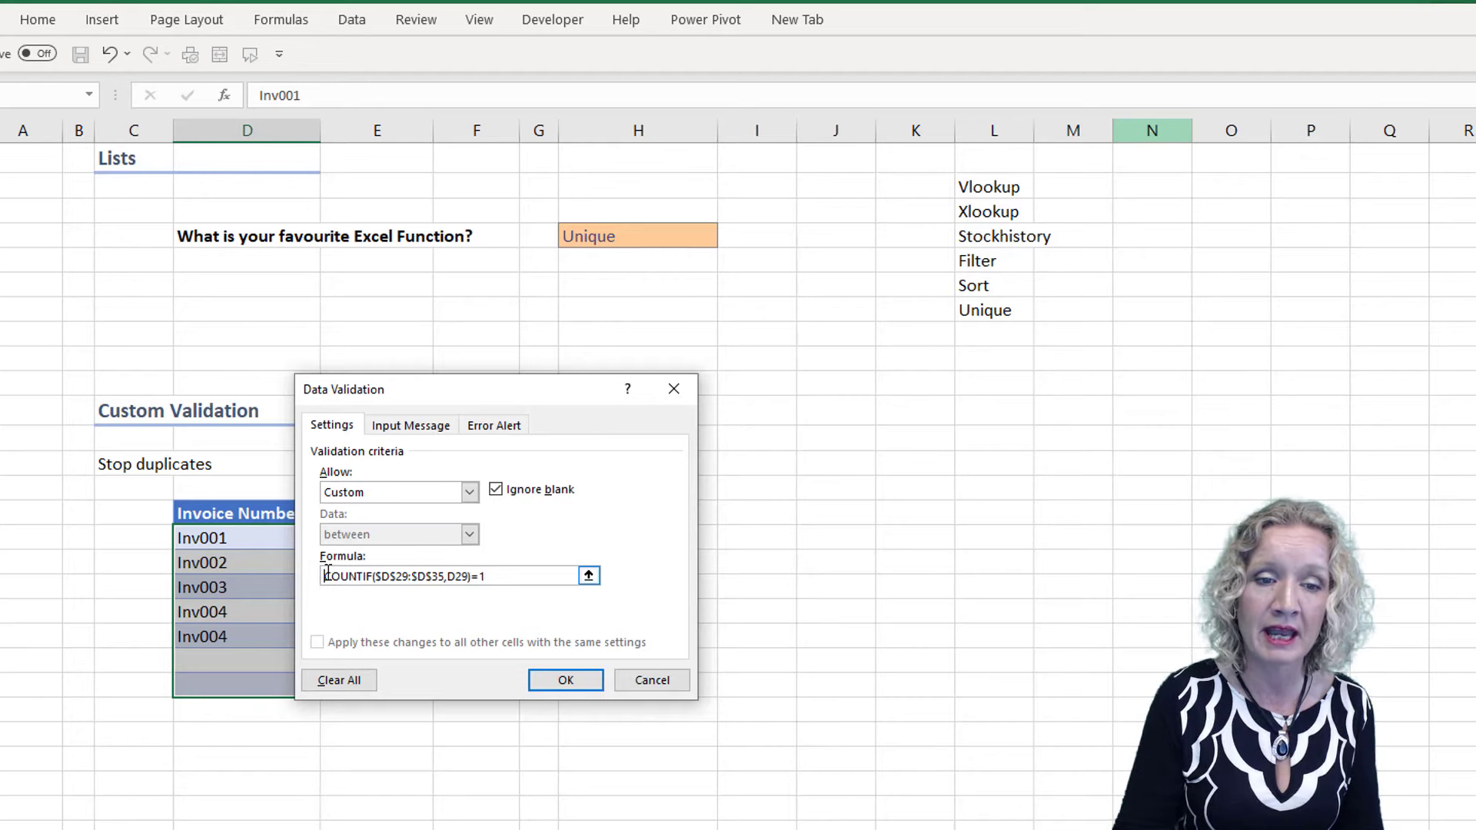
left_click(326, 576)
type("=")
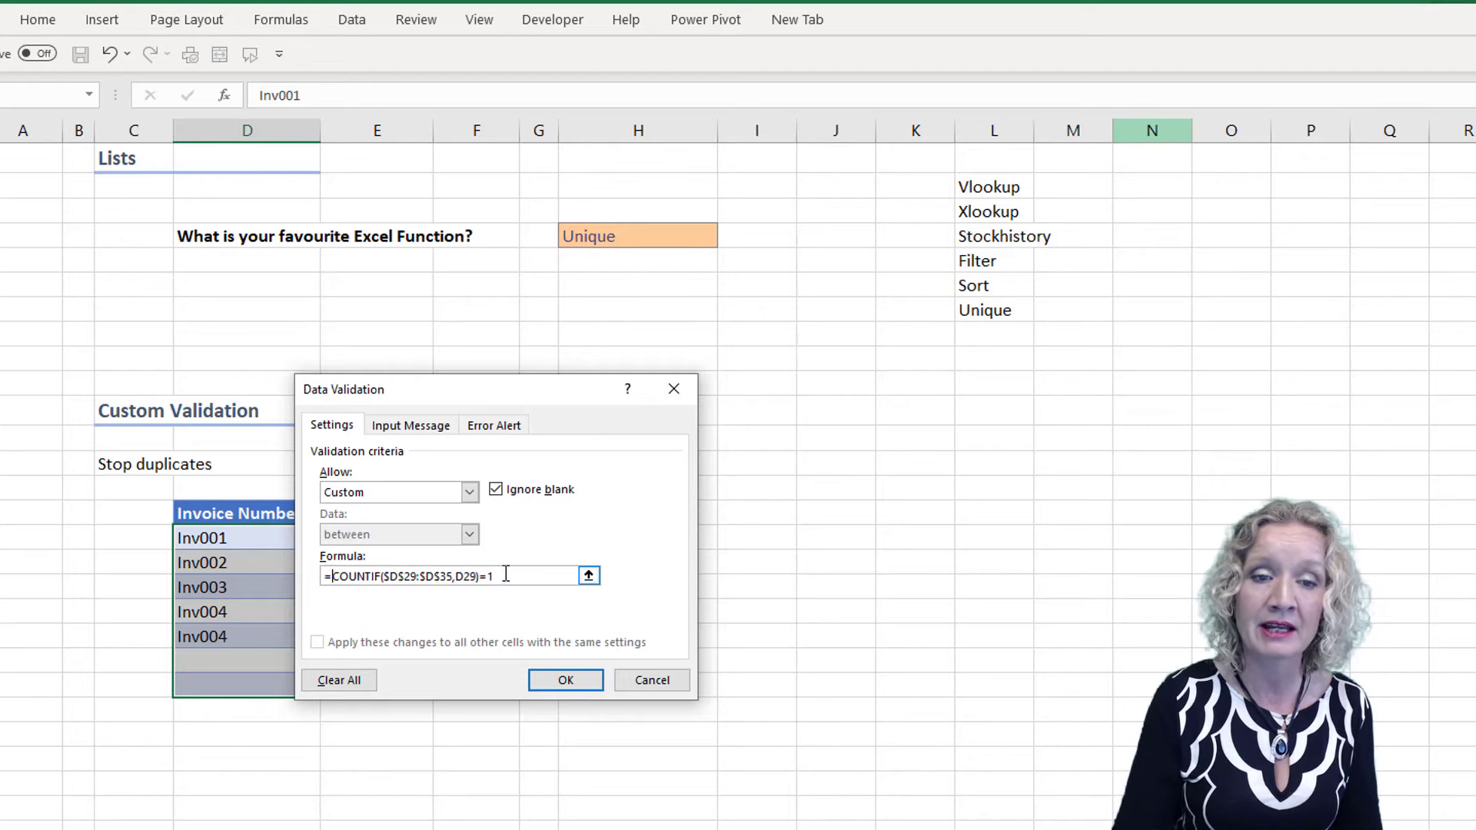
left_click(564, 676)
Try to re-enter the duplicate Inv004 in the cleared fifth invoice number cell, cancel the entry and undo the clearing
left_click(257, 636)
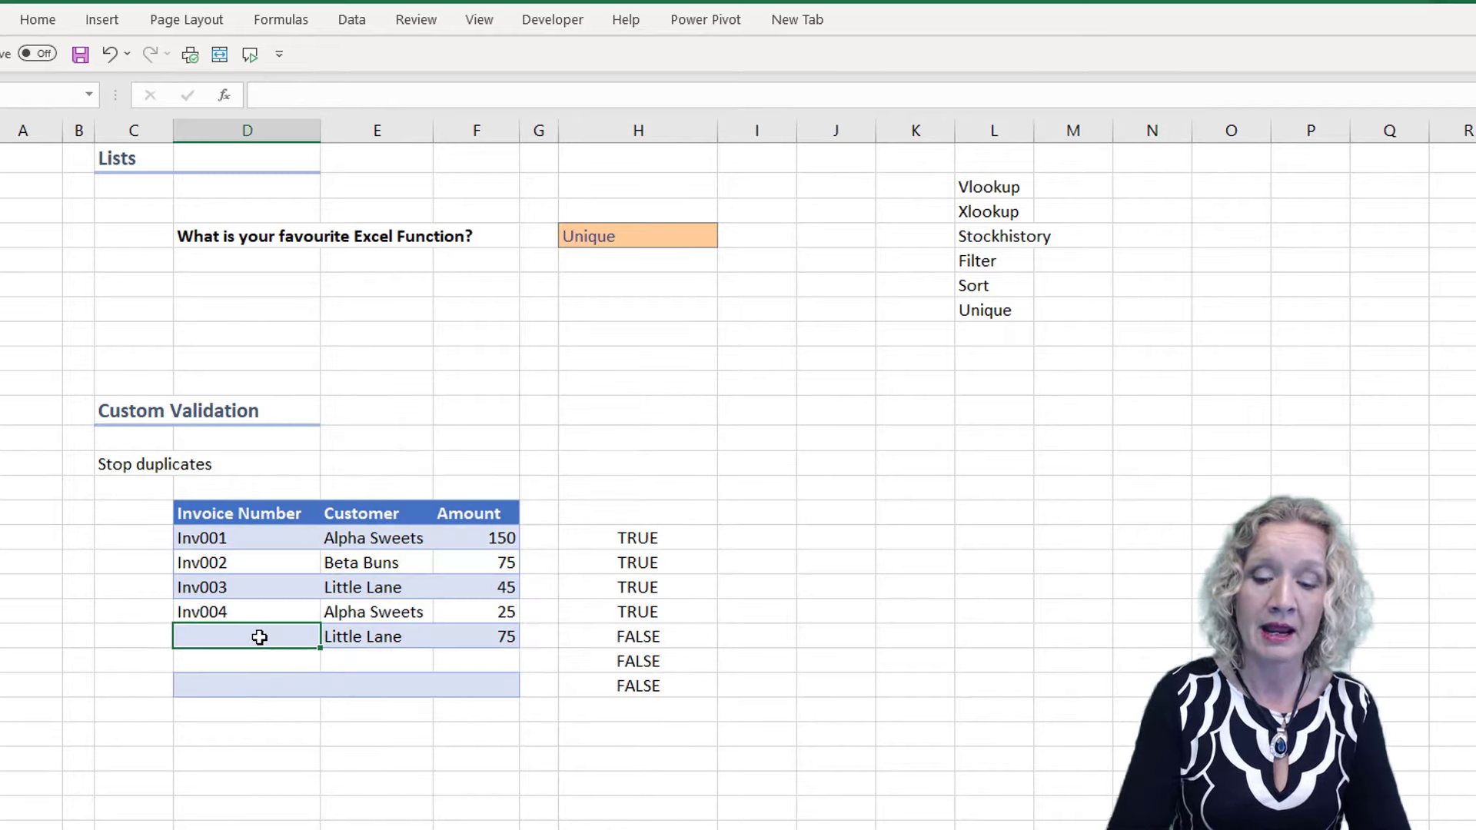
type("Inv004")
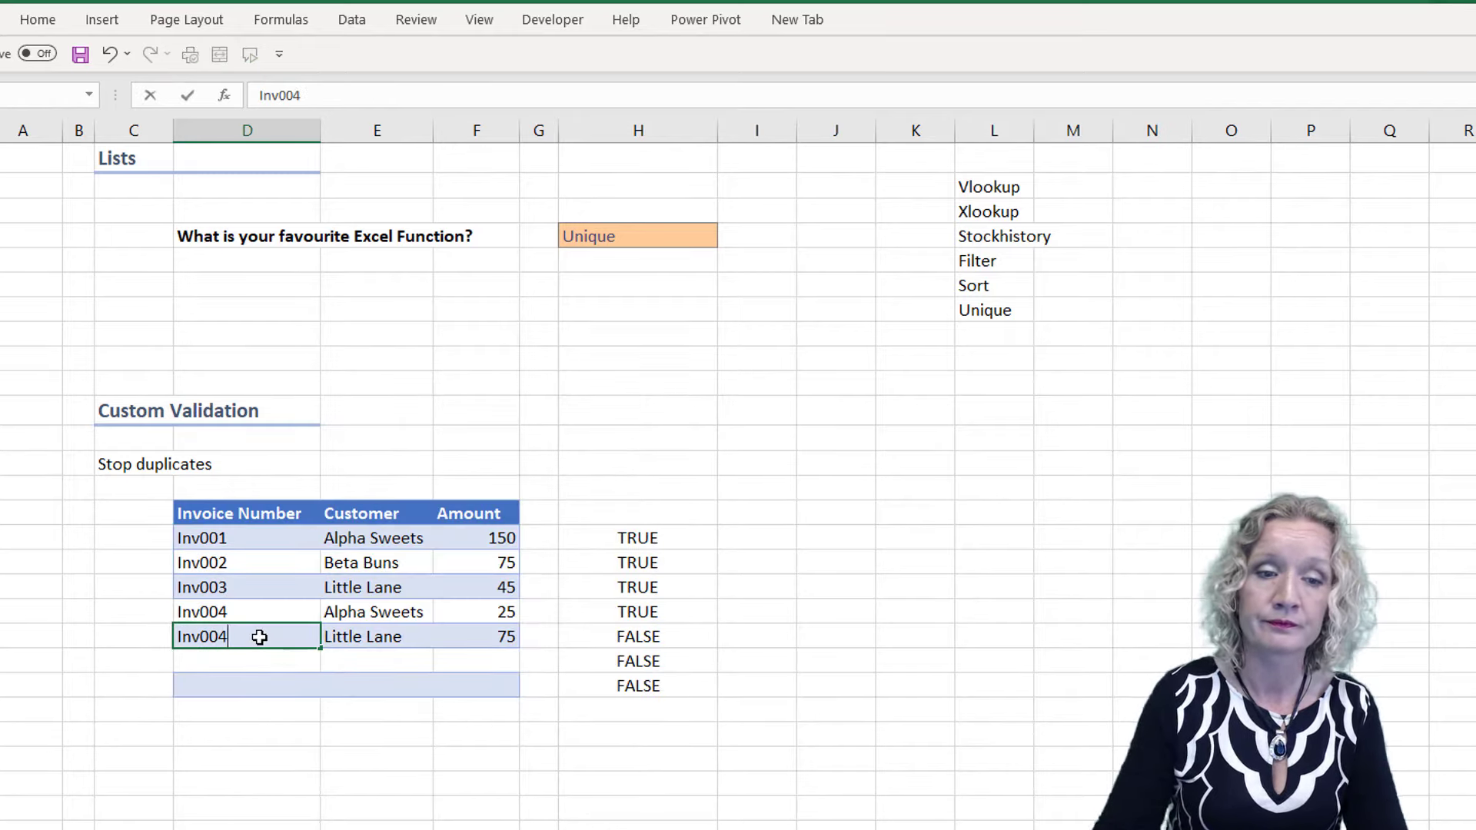
key("Return")
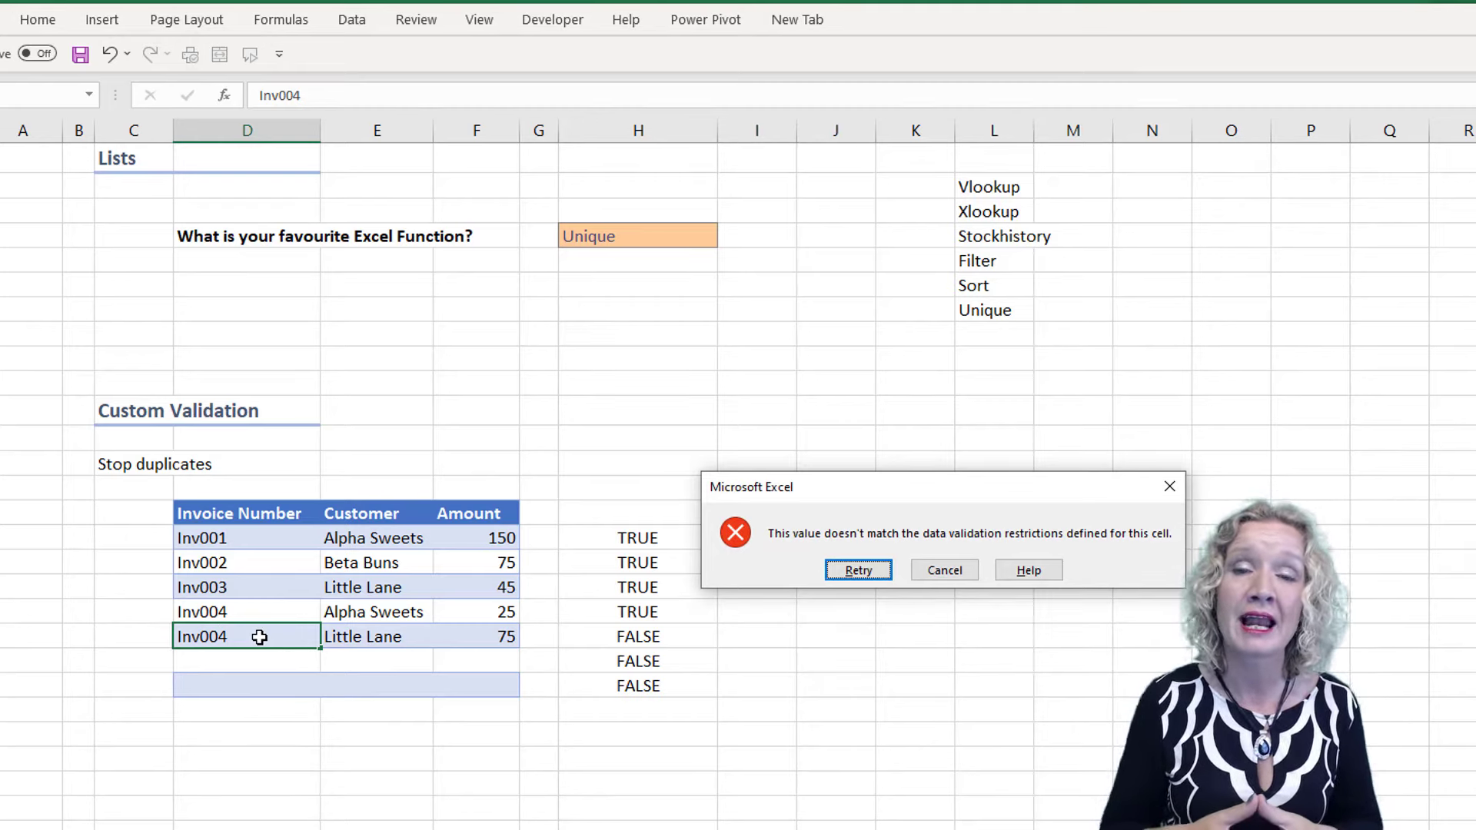
left_click(945, 569)
left_click(109, 54)
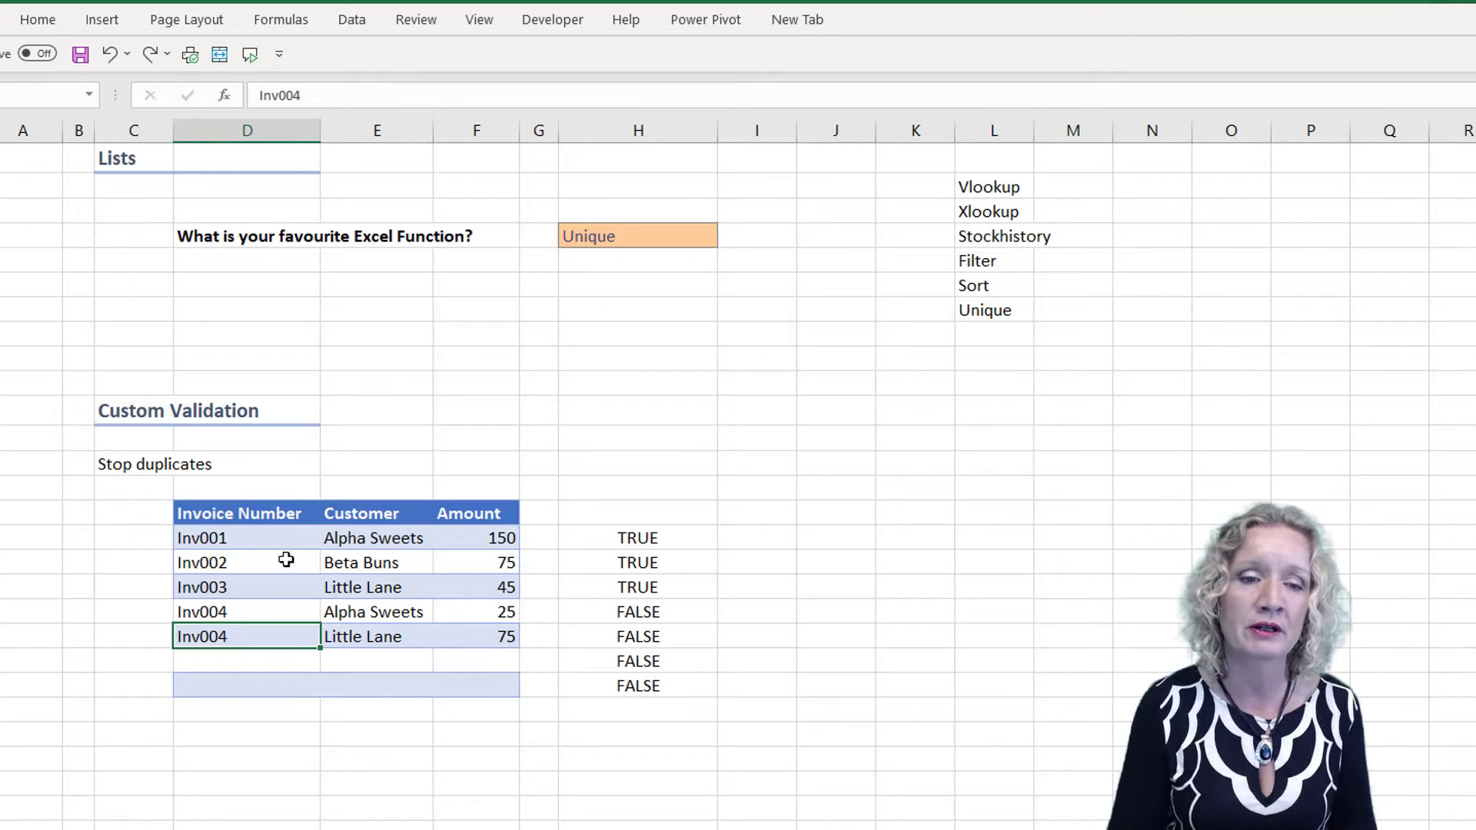
Circle the invalid data in the invoice number cells D29:D35
left_click_drag(266, 536, 245, 685)
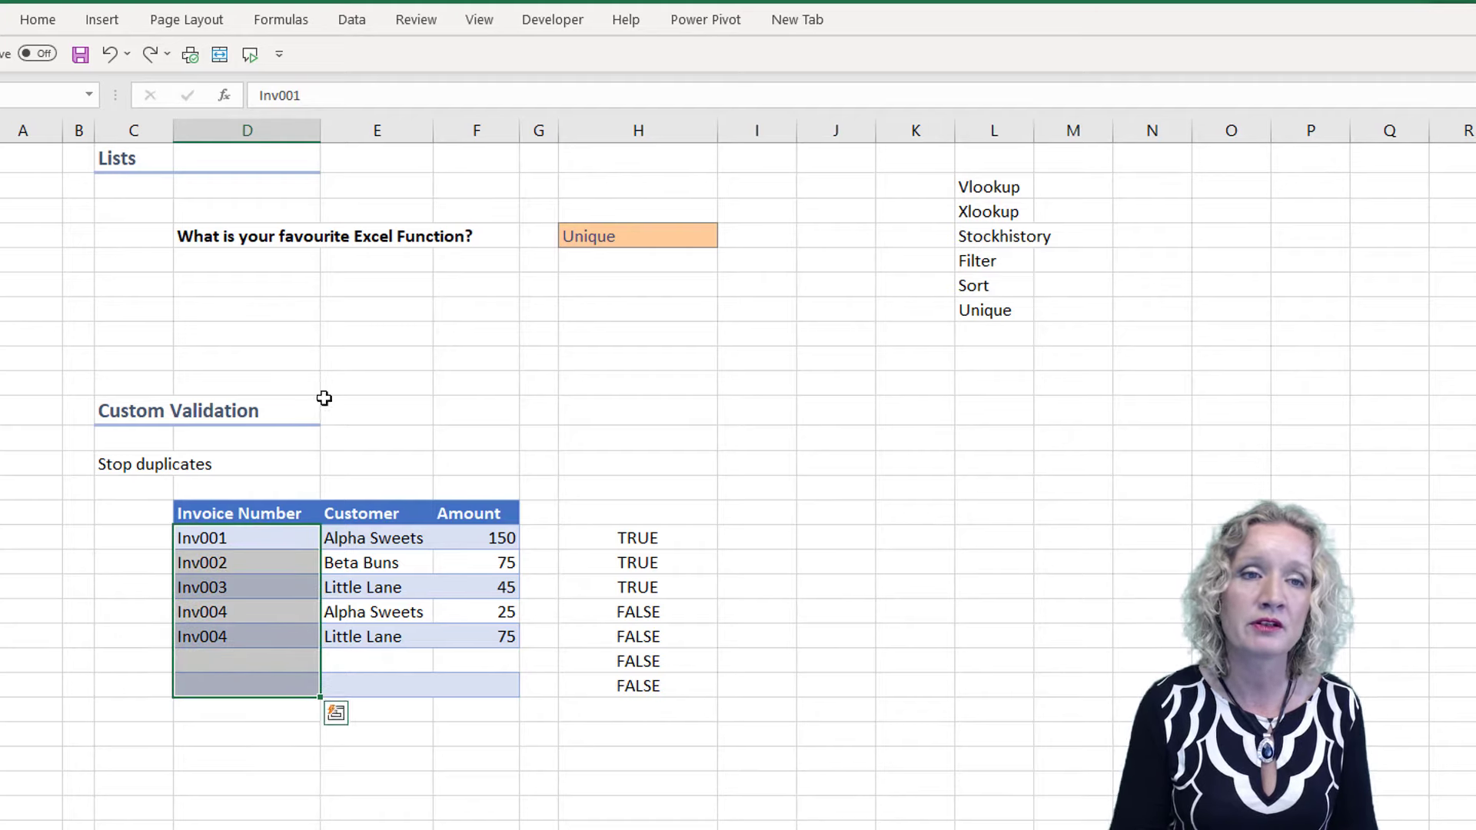
left_click(365, 22)
left_click(1138, 100)
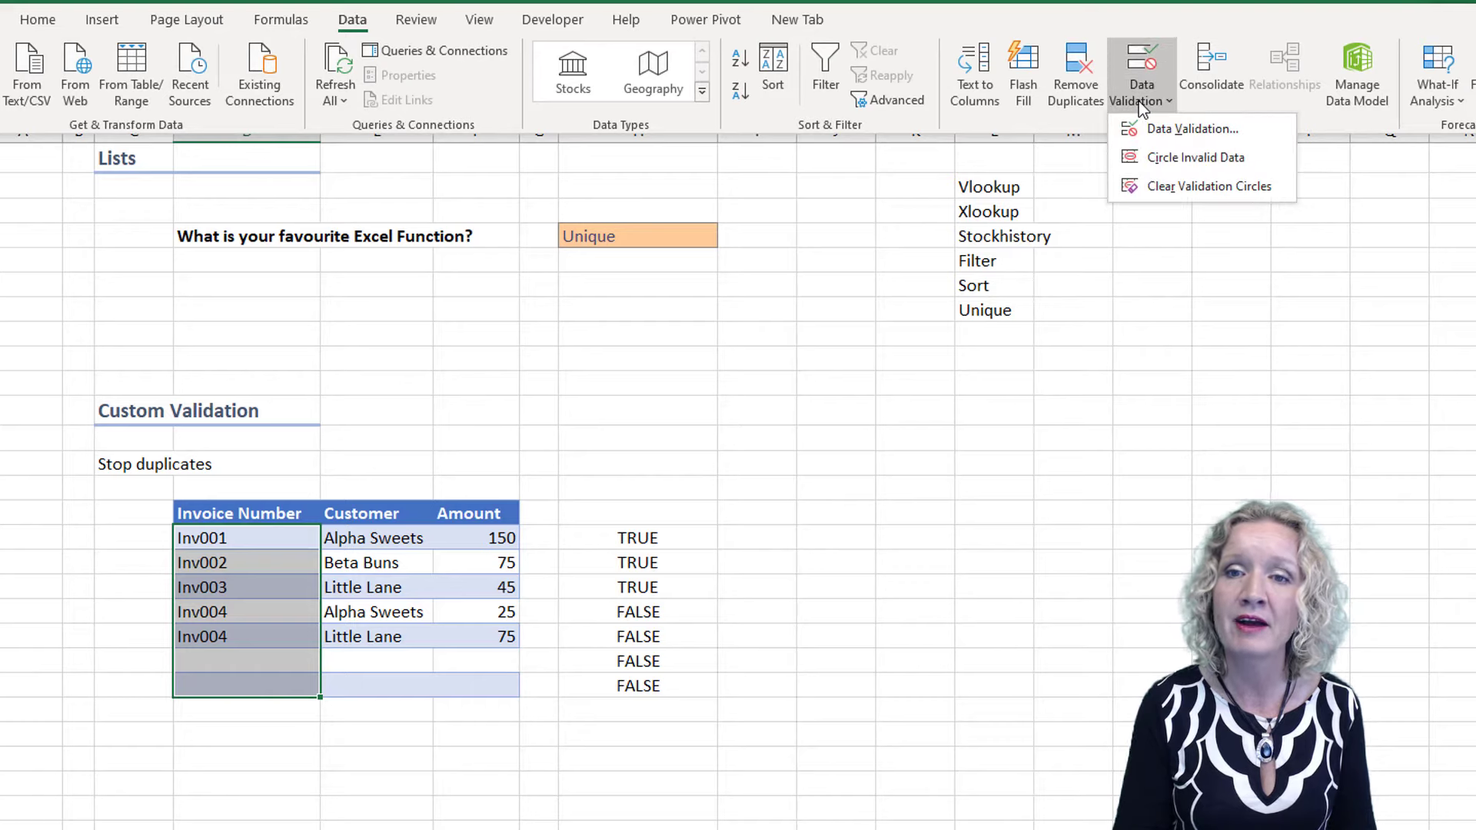
left_click(1230, 158)
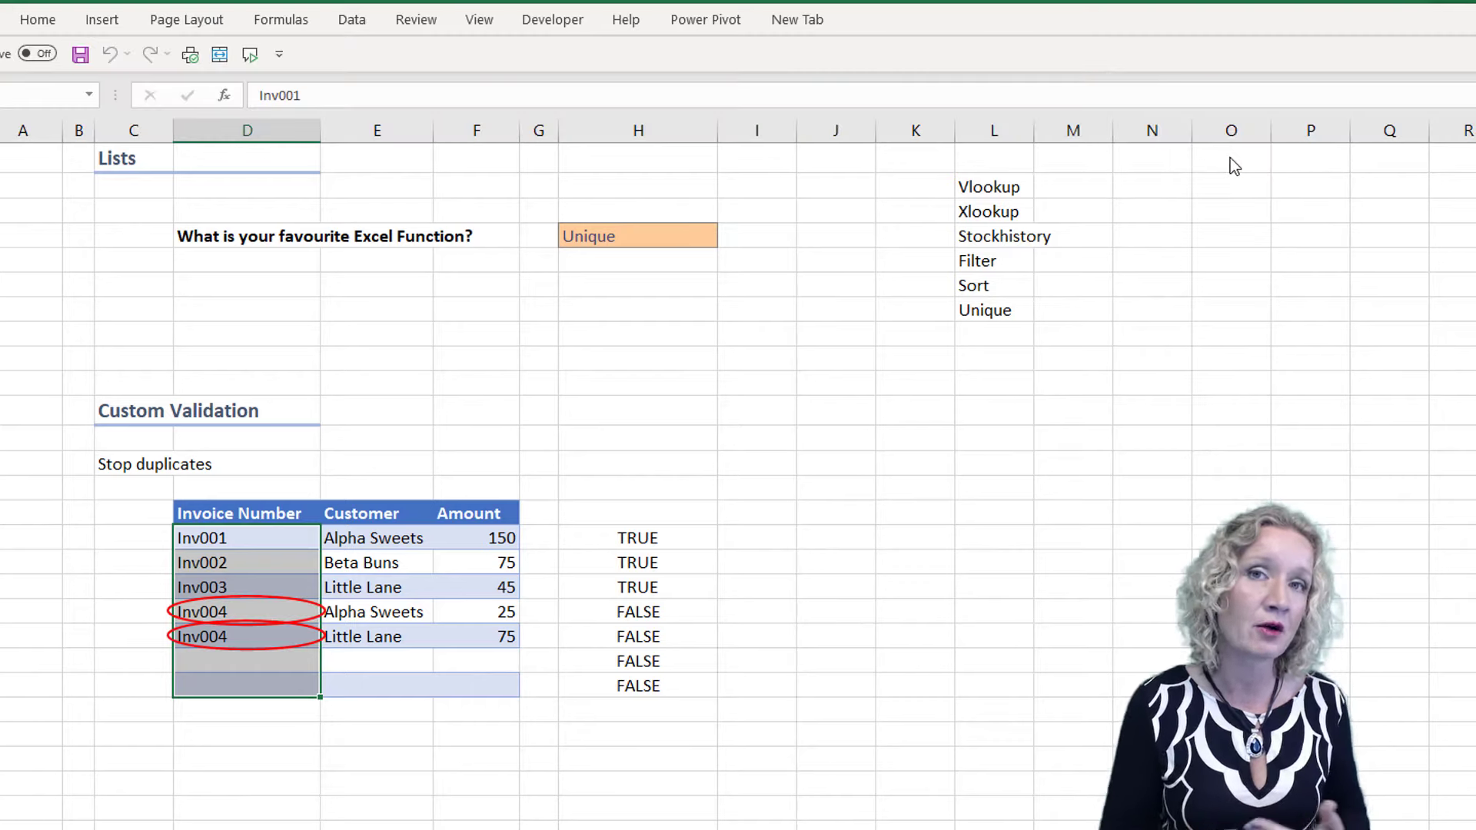
Change the circled duplicate in the fifth invoice row to Inv005
left_click(287, 633)
left_click_drag(287, 633, 269, 537)
left_click(233, 632)
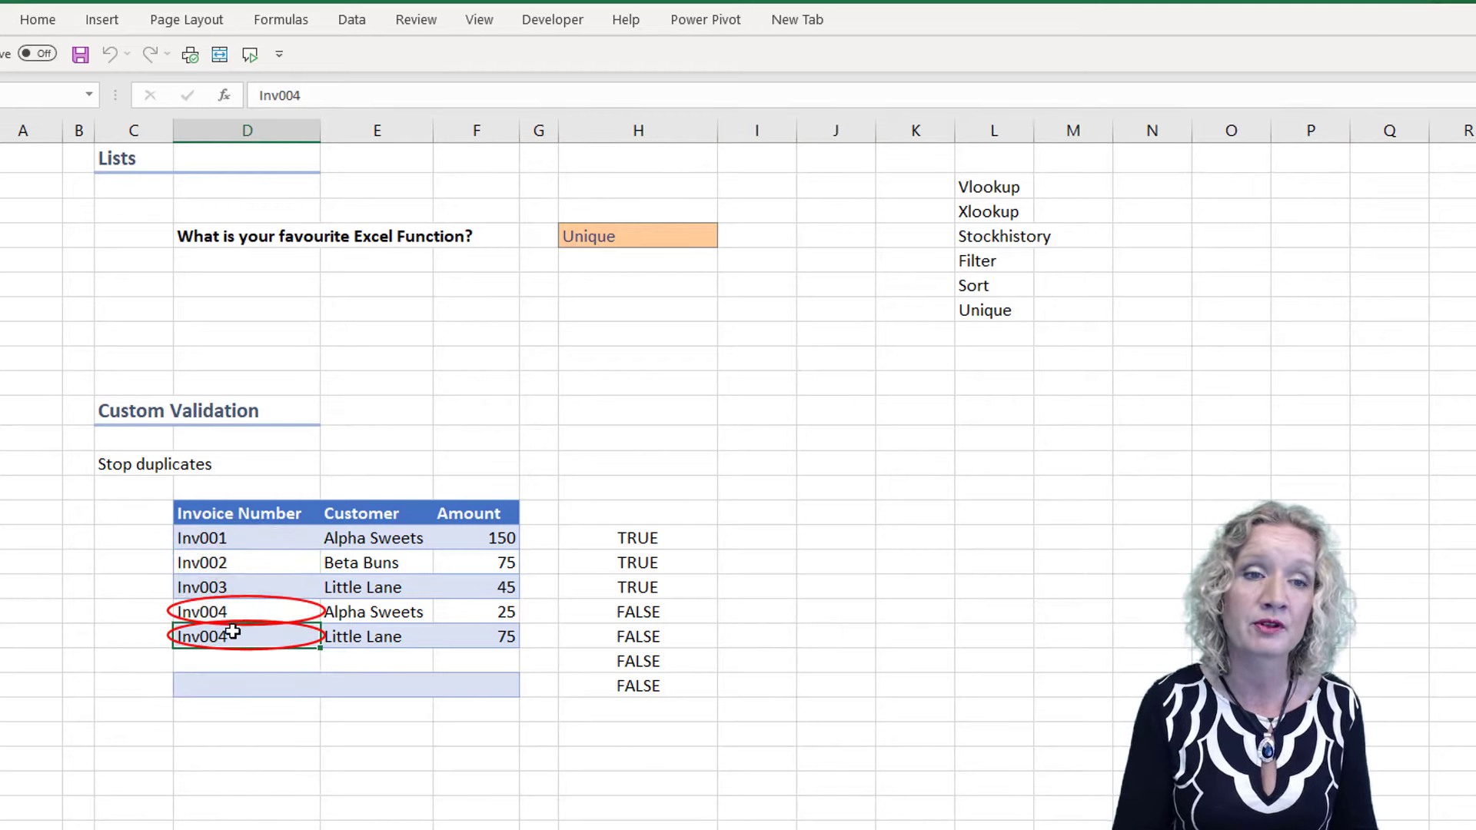
left_click(319, 92)
key("BackSpace")
type("5")
key("Return")
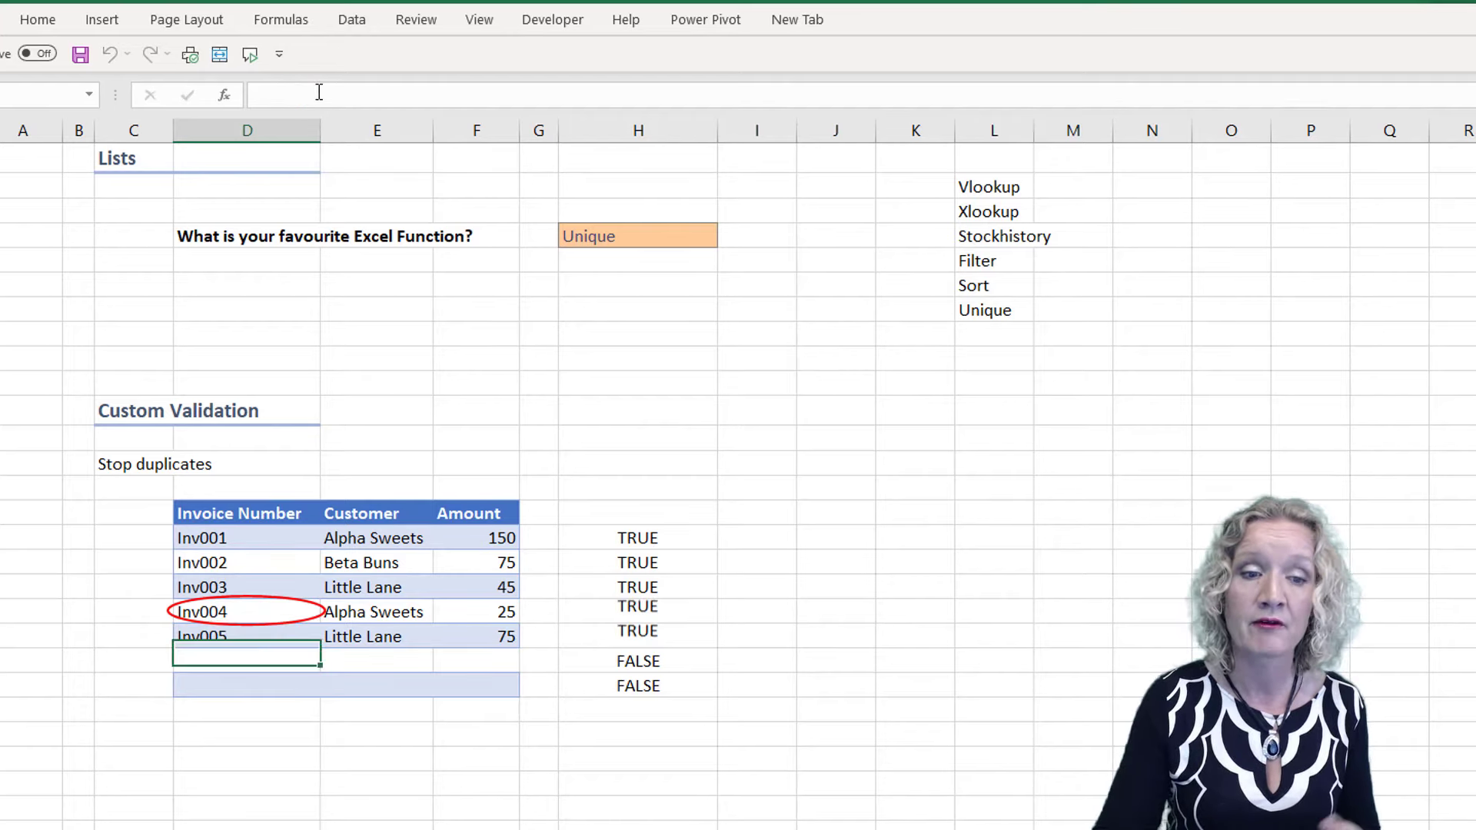
Clear the remaining validation circle and delete the COUNTIF test formulas from column H beside the invoice table
left_click(259, 611)
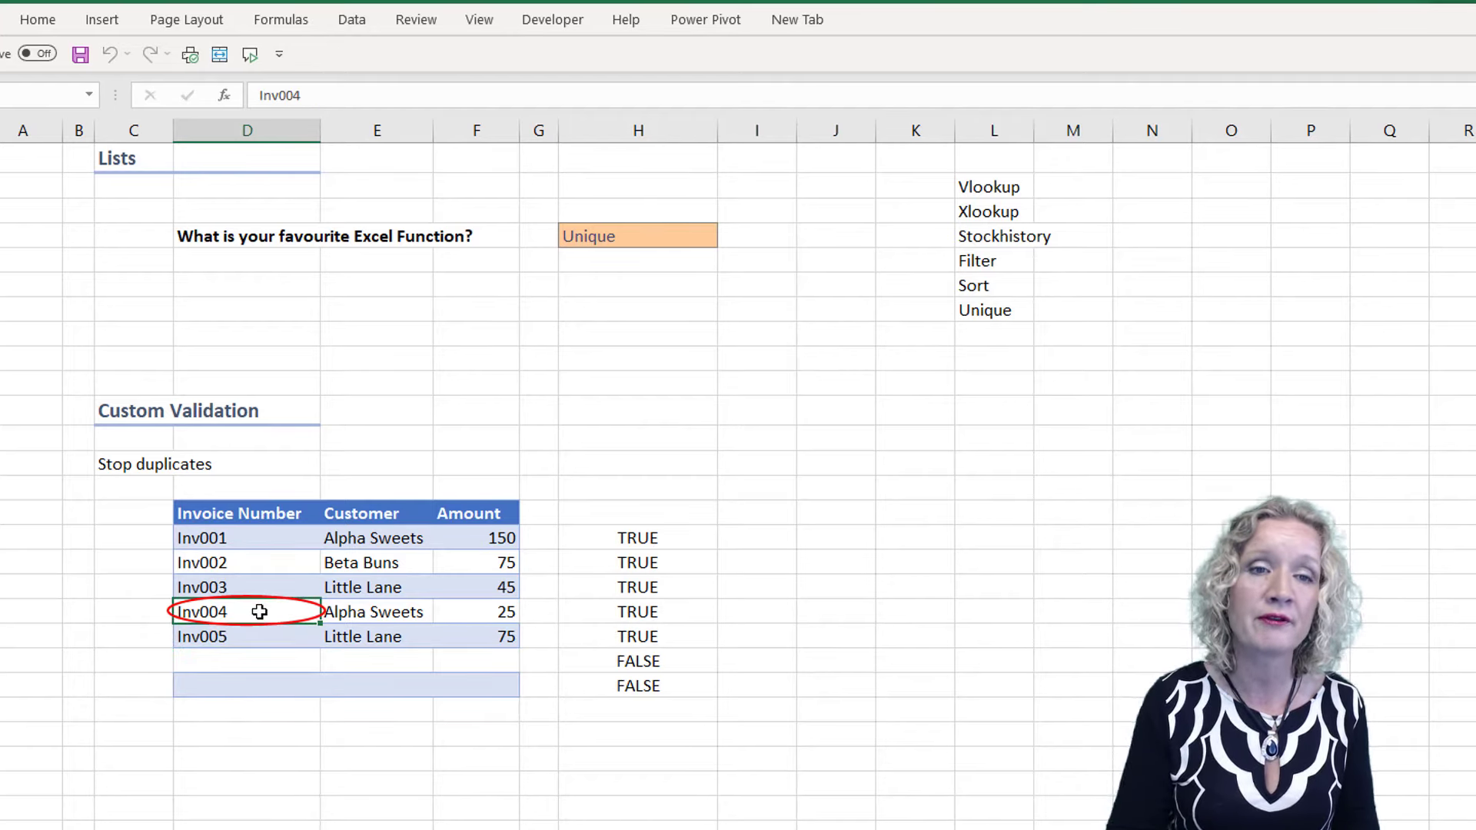
left_click(352, 20)
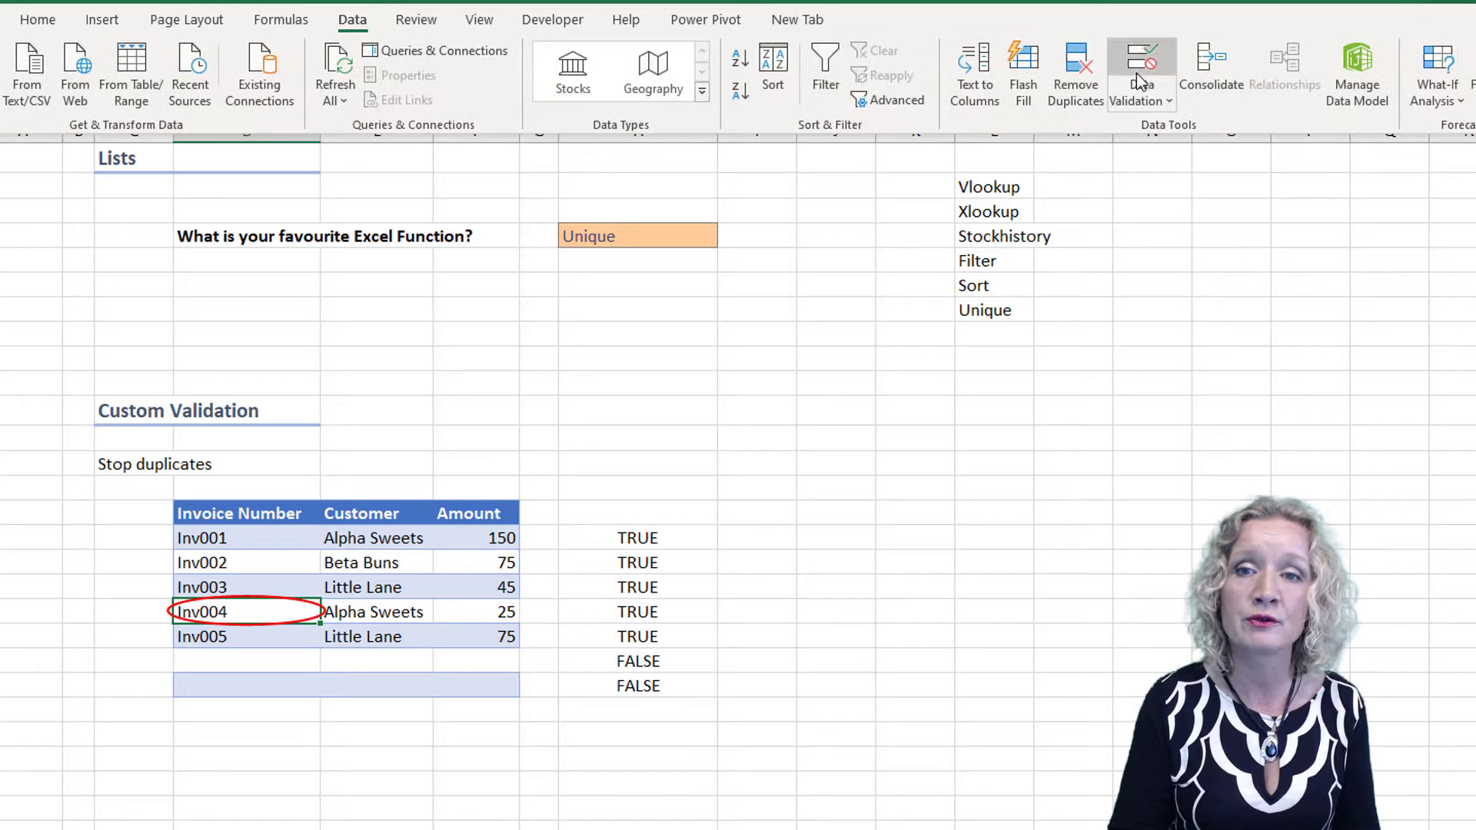
left_click(1149, 89)
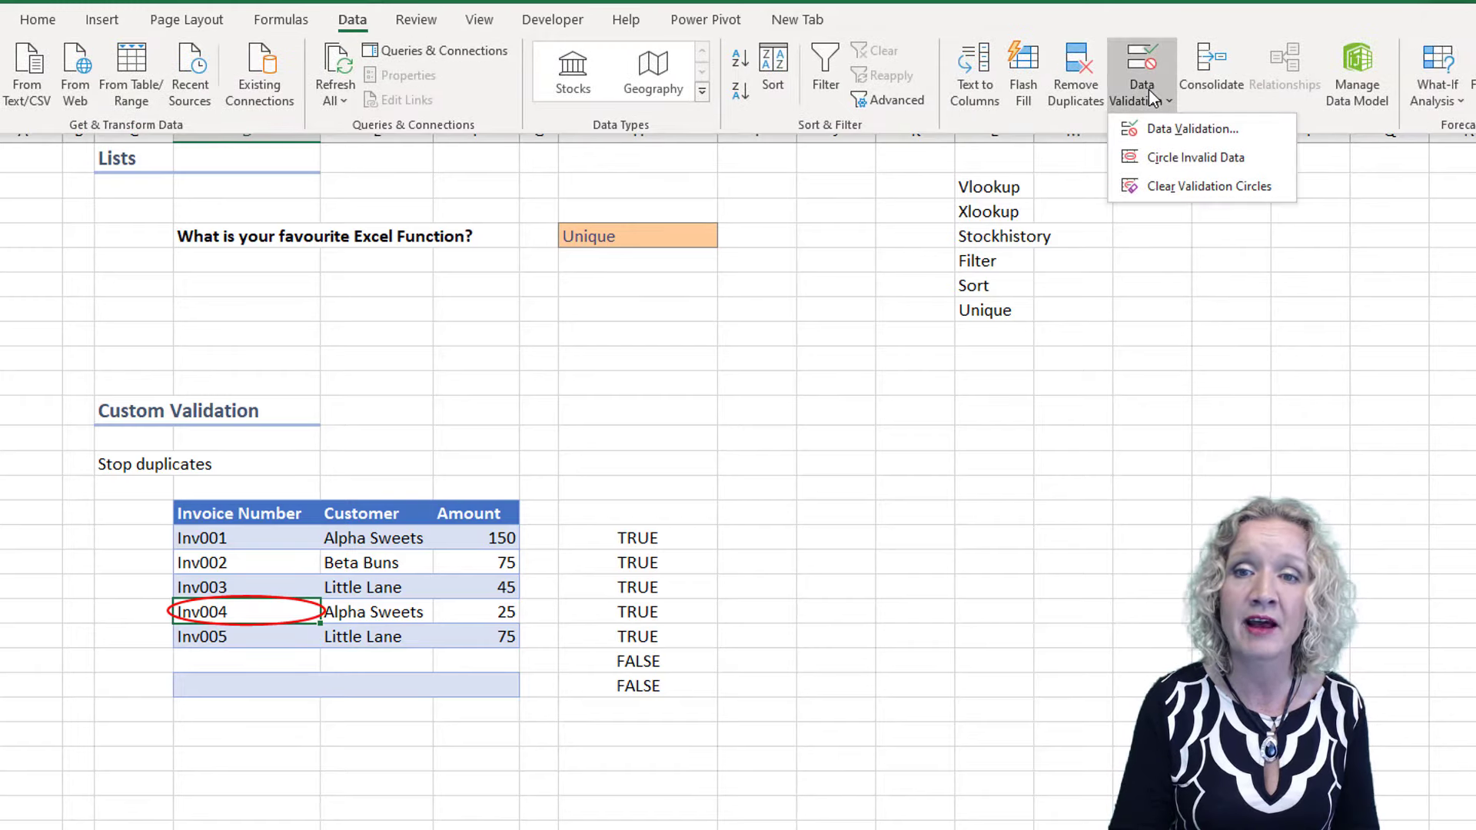
left_click(1191, 197)
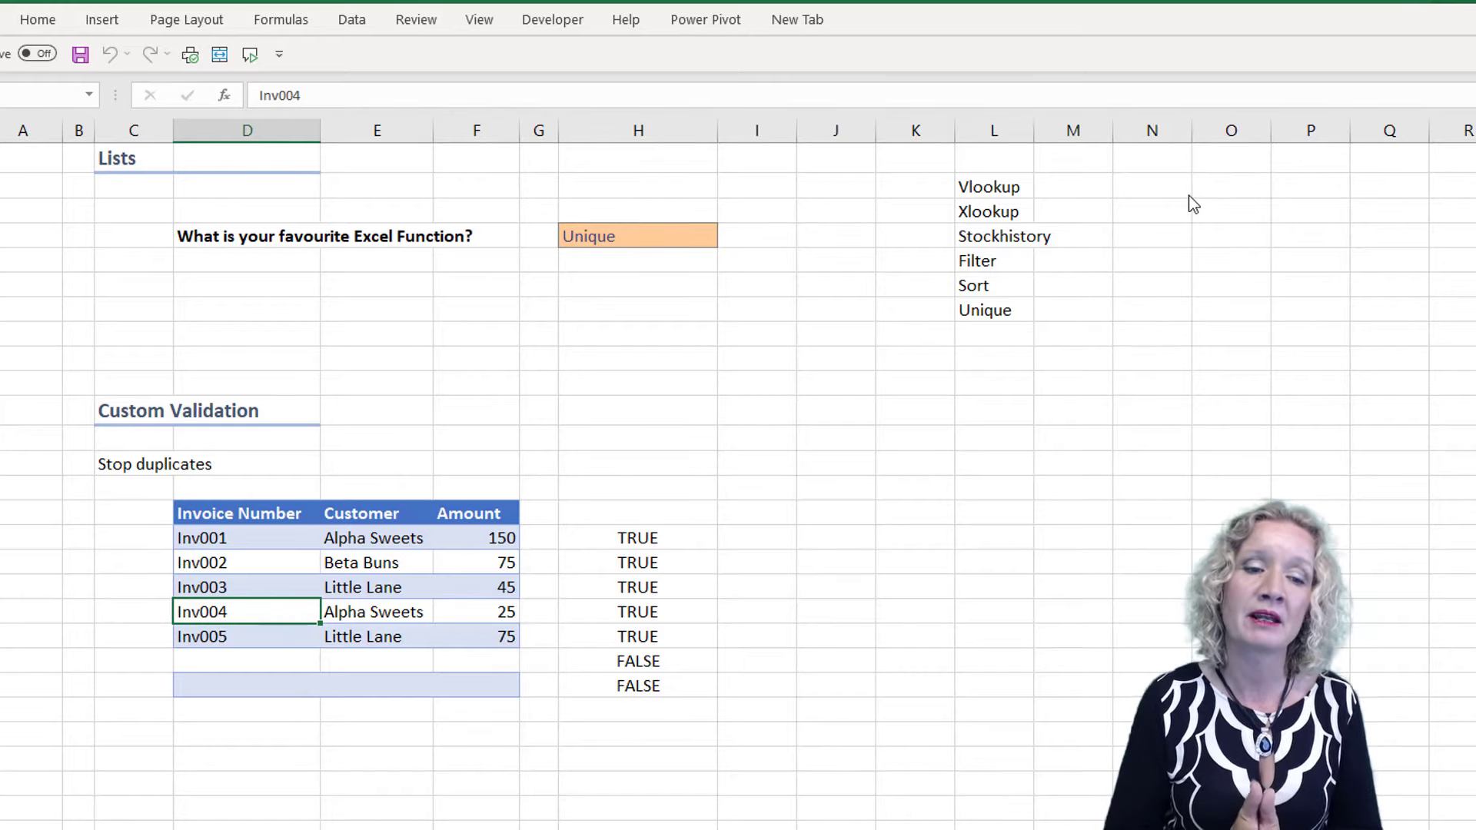
left_click_drag(661, 535, 651, 729)
key("Delete")
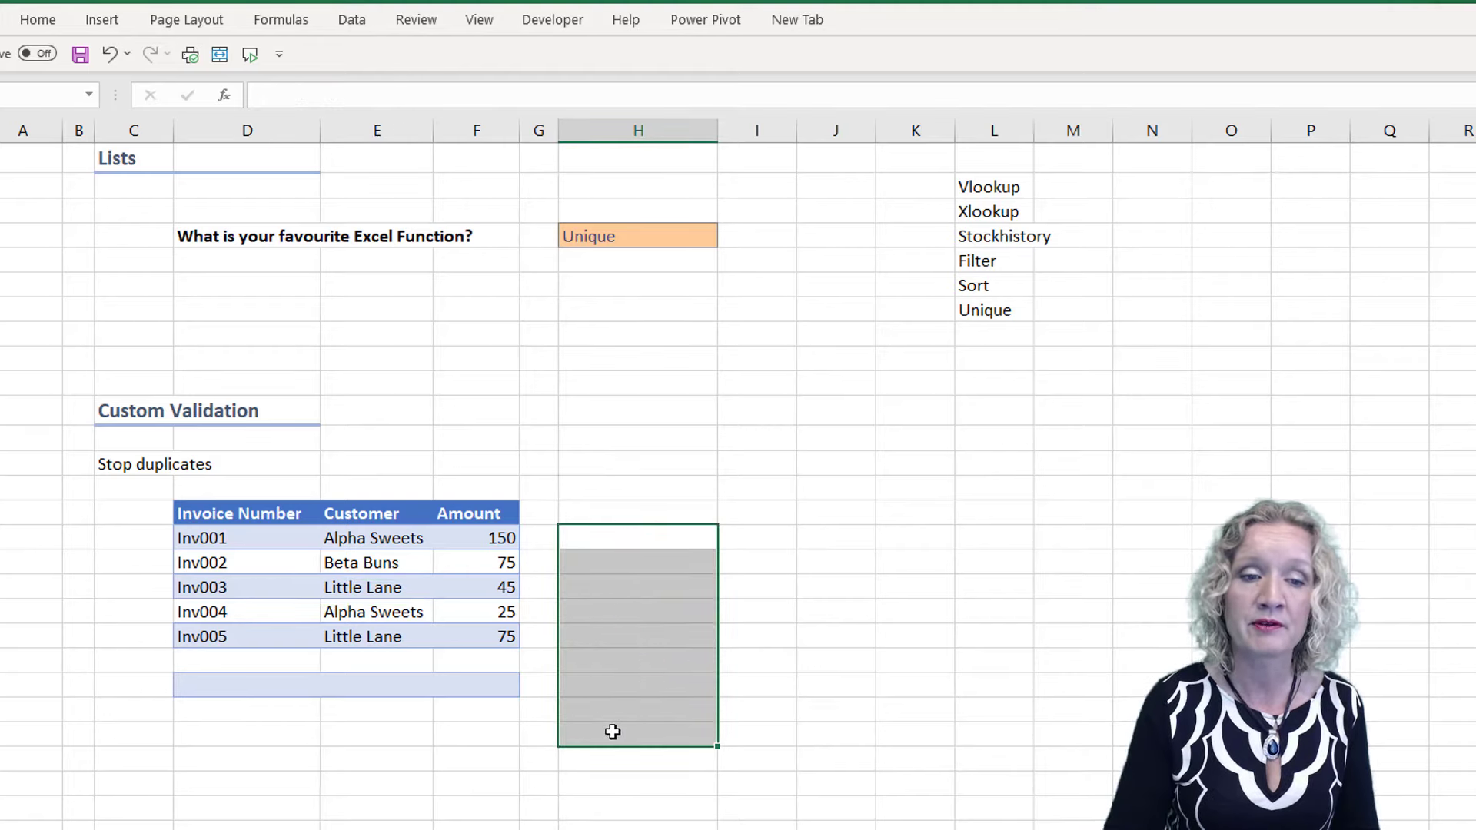
Try to add the duplicate Inv005 as the sixth invoice number to test the validation rule
left_click(196, 665)
type("I")
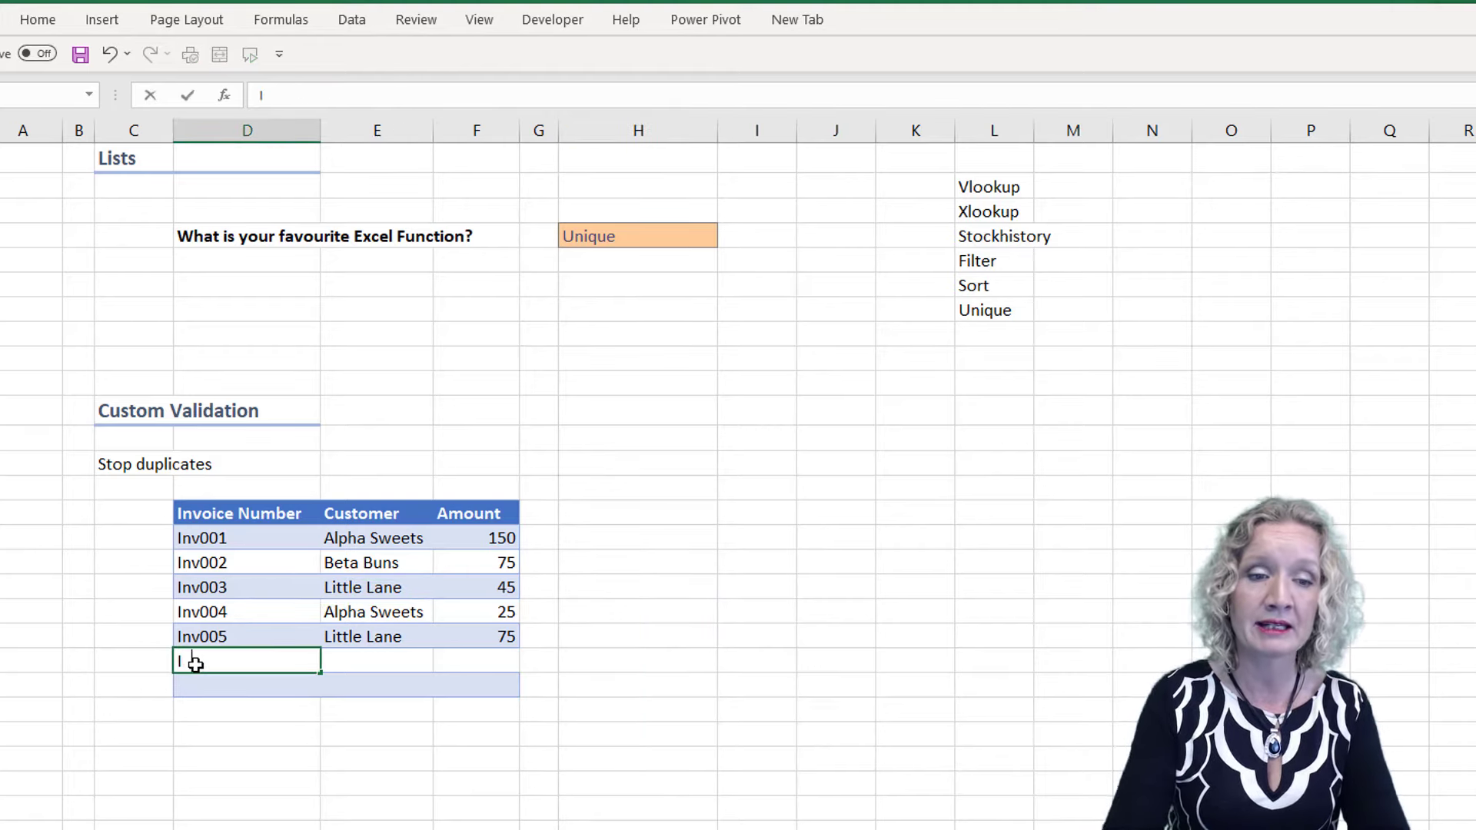
type("nv000")
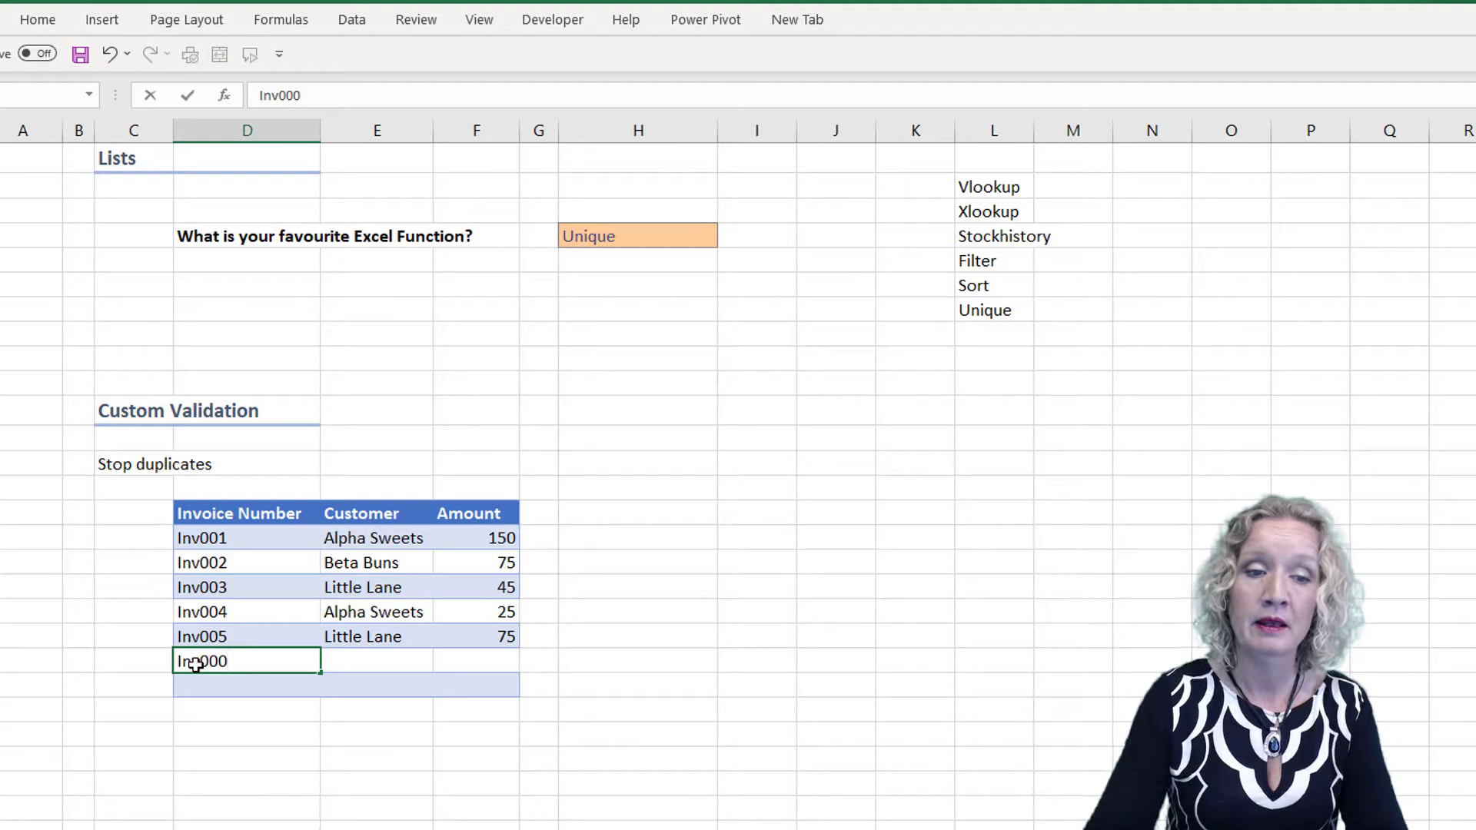
key("BackSpace")
type("5")
key("Return")
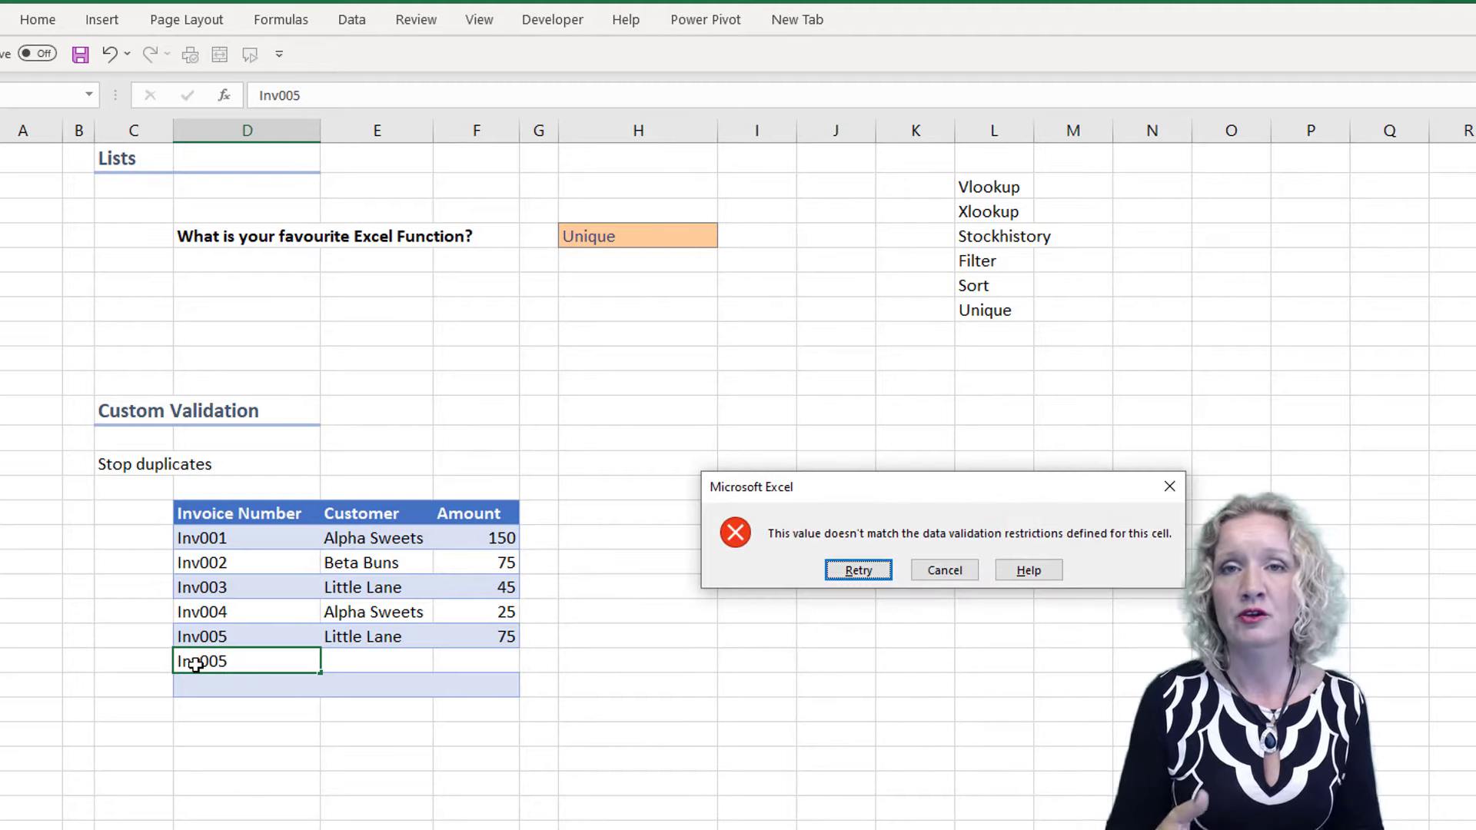
Retry the rejected sixth invoice number and correct it to Inv006
left_click(873, 571)
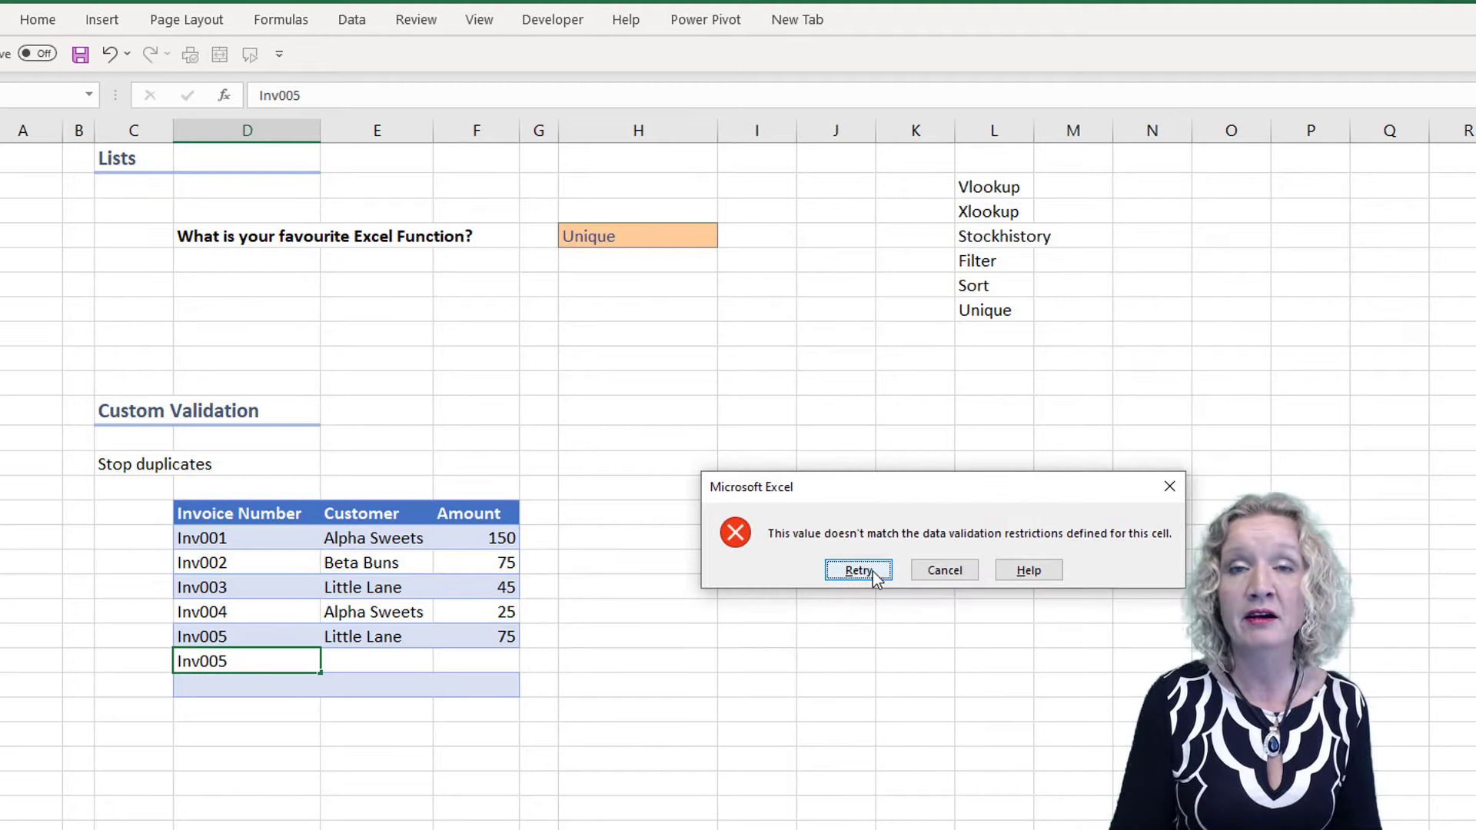
key("End")
key("BackSpace")
type("6")
key("Tab")
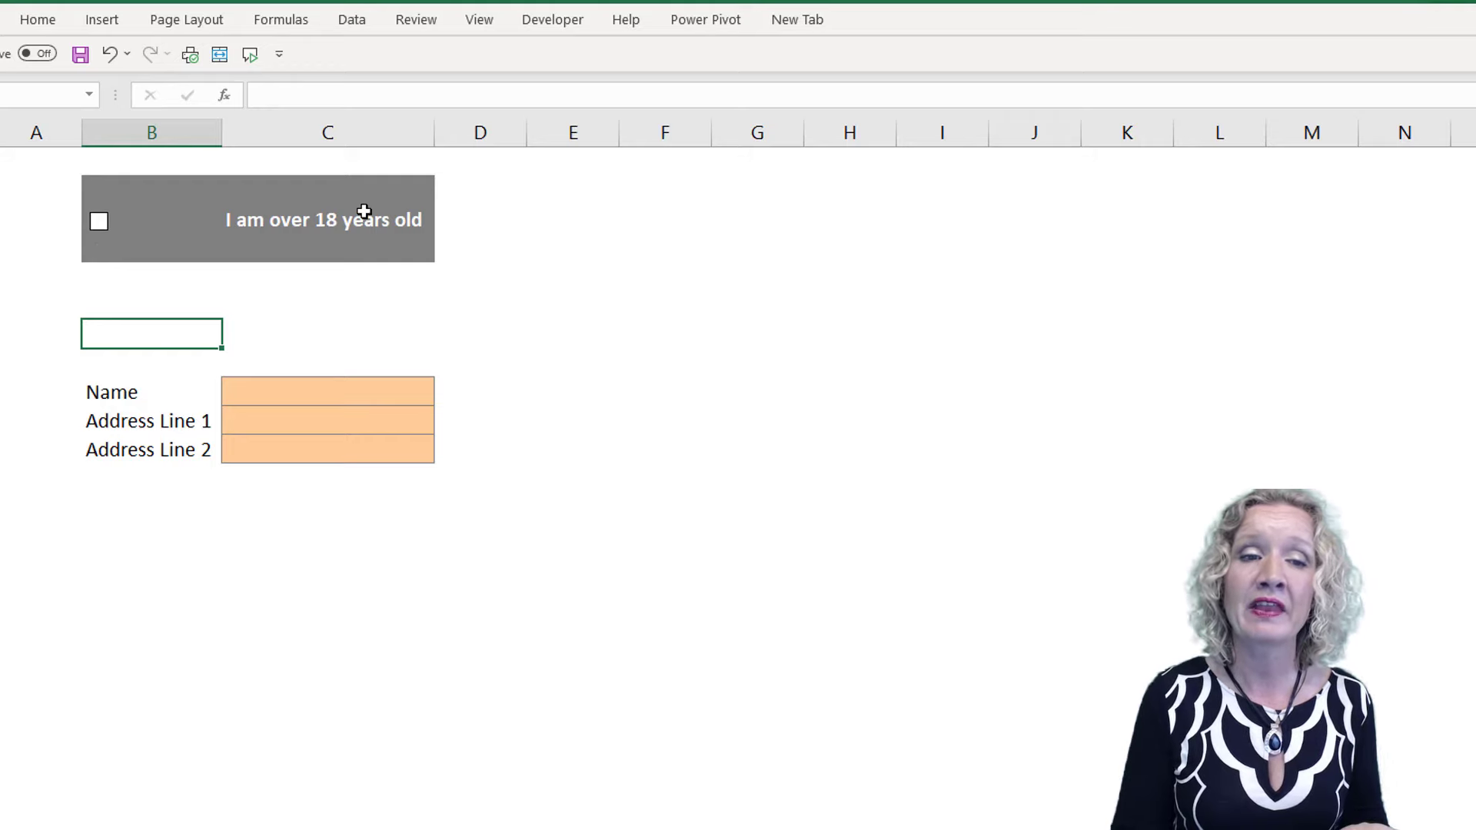
On the age confirmation form, try to enter a first name with the over-18 box unticked and cancel the entry
left_click(255, 392)
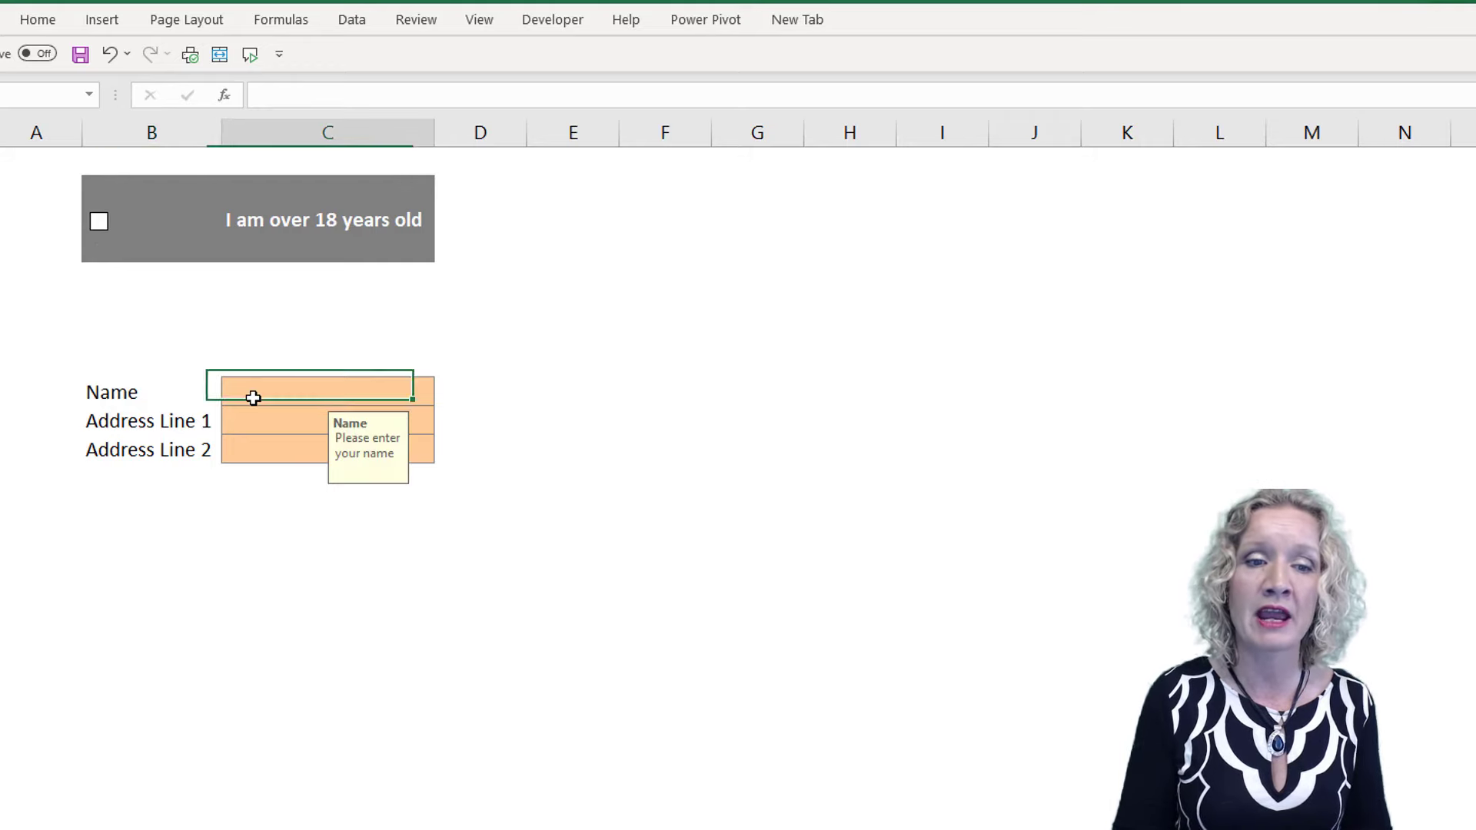
double_click(254, 397)
type("Paula")
key("Return")
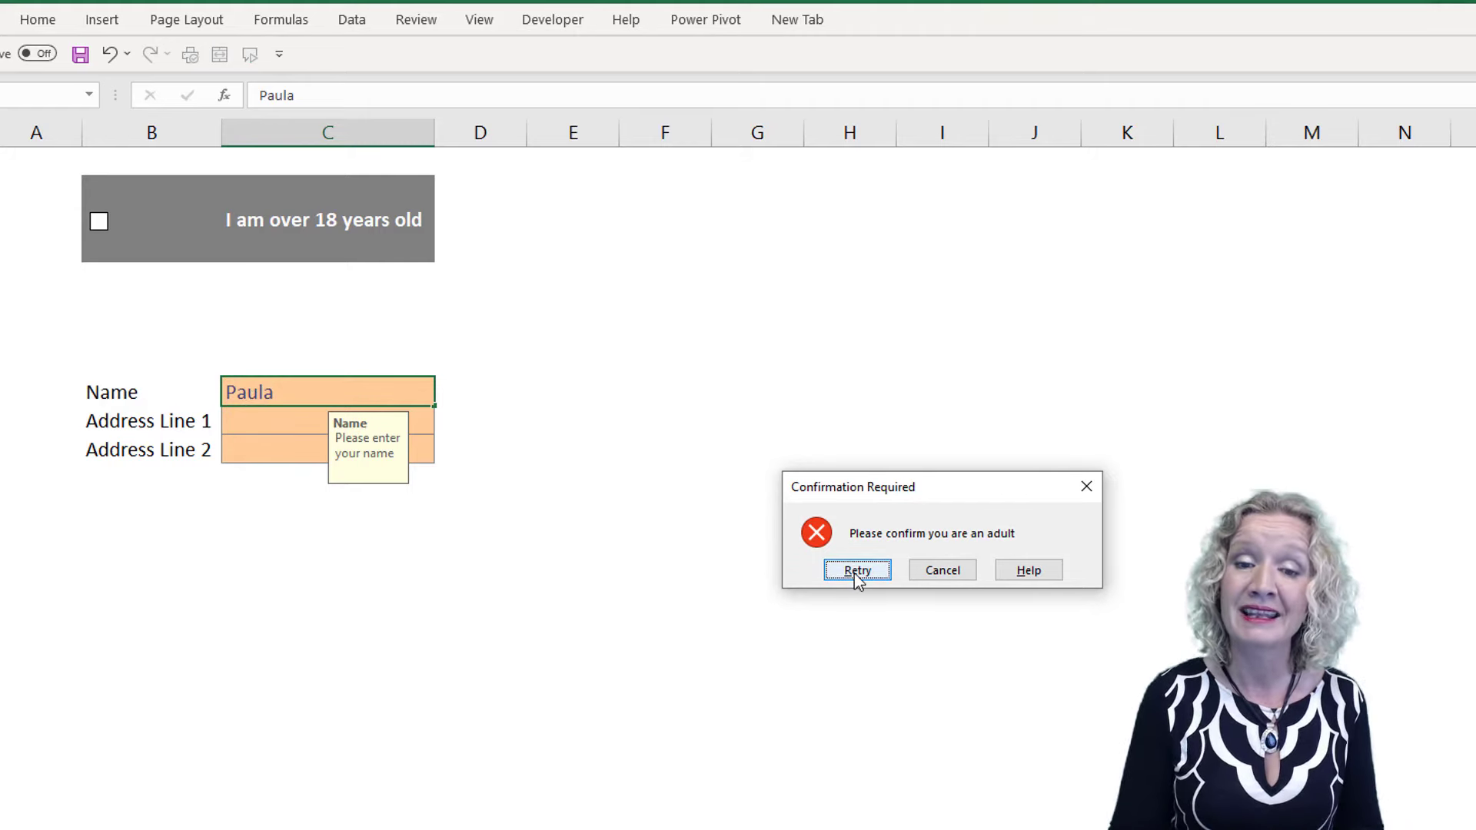
left_click(950, 577)
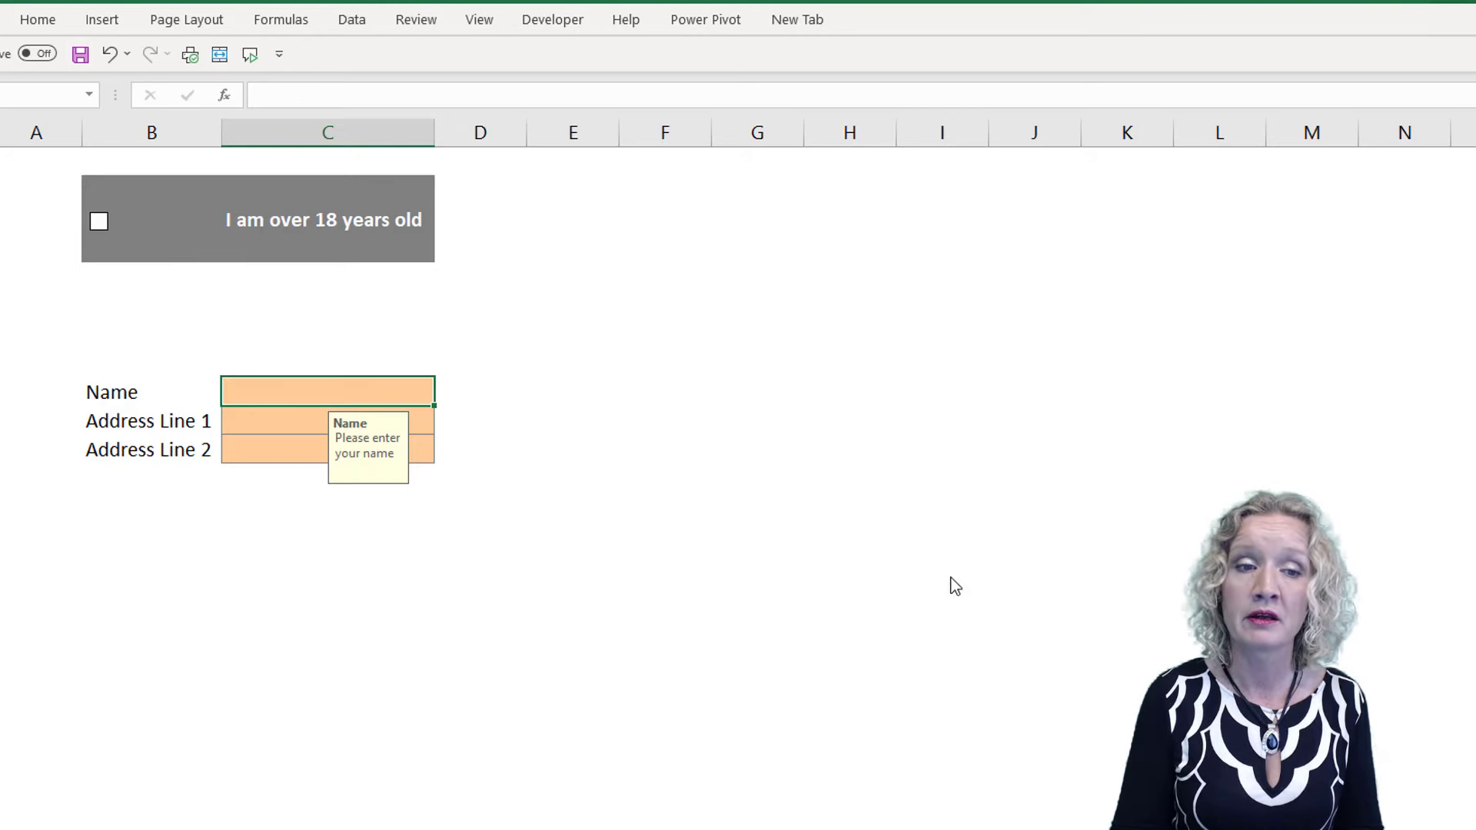
Tick the "I am over 18 years old" check box and enter the person's first name in the Name field
left_click(99, 220)
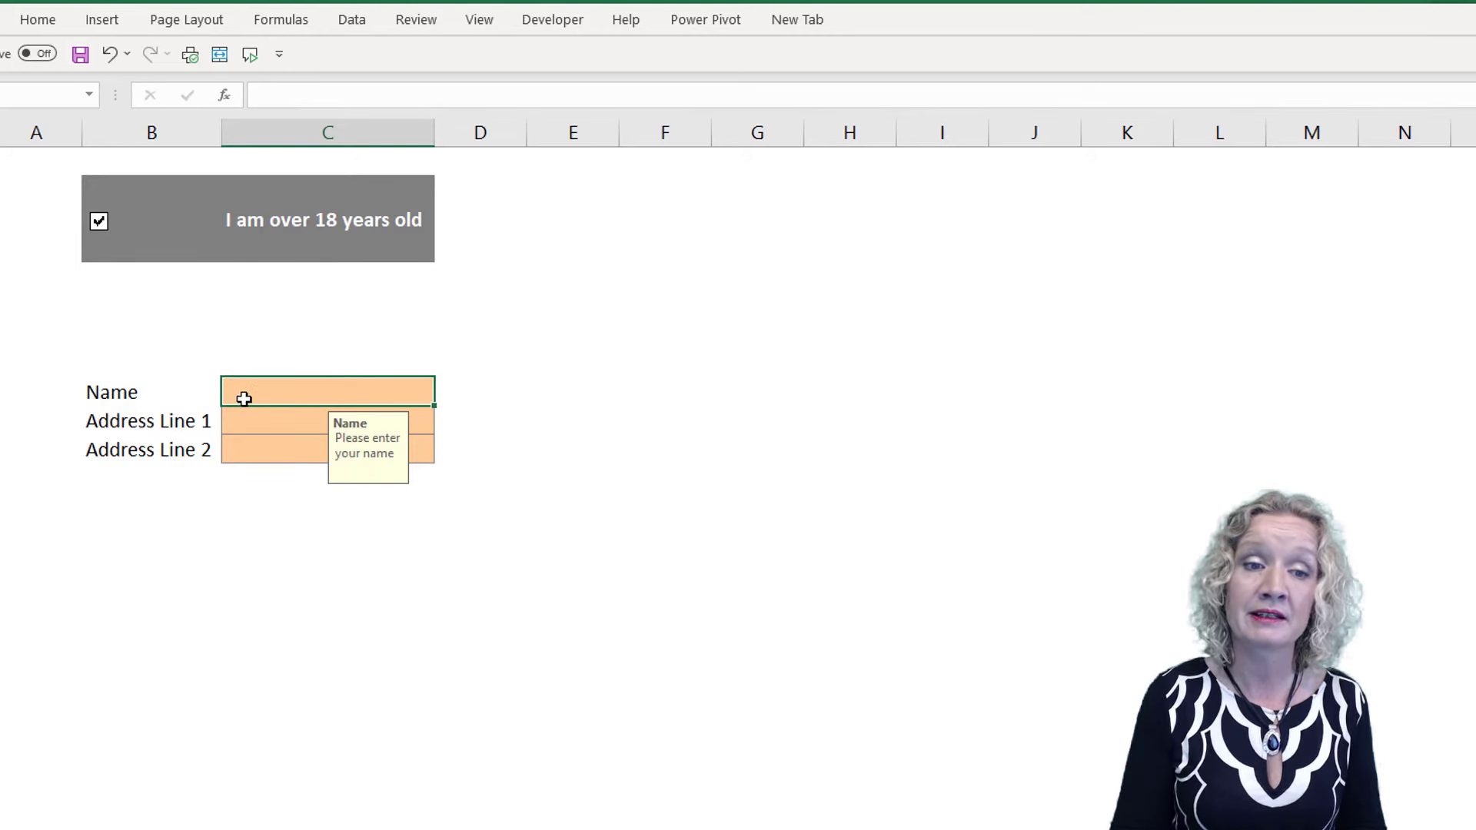
type("Paul")
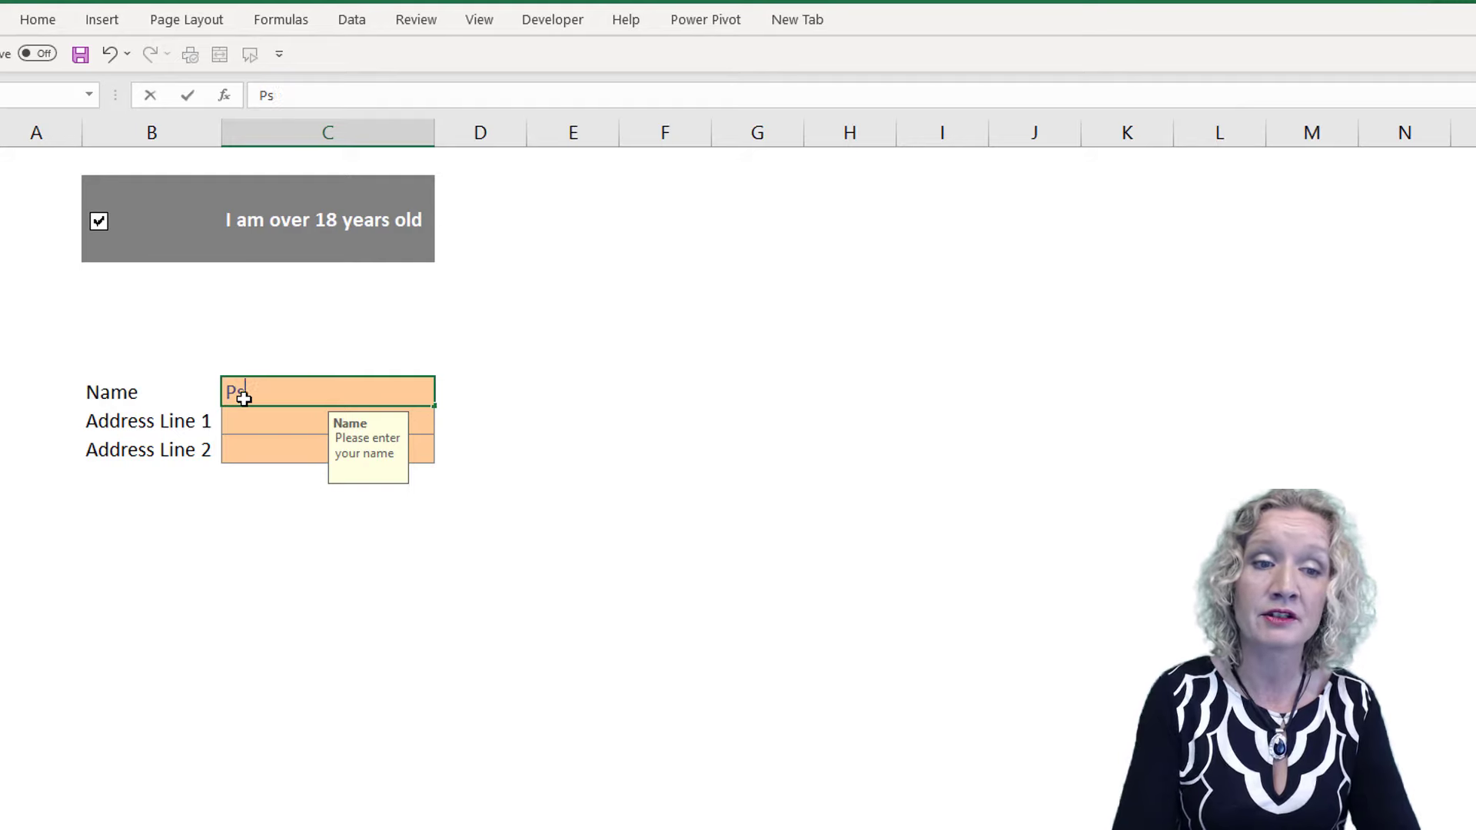
type("a")
key("Tab")
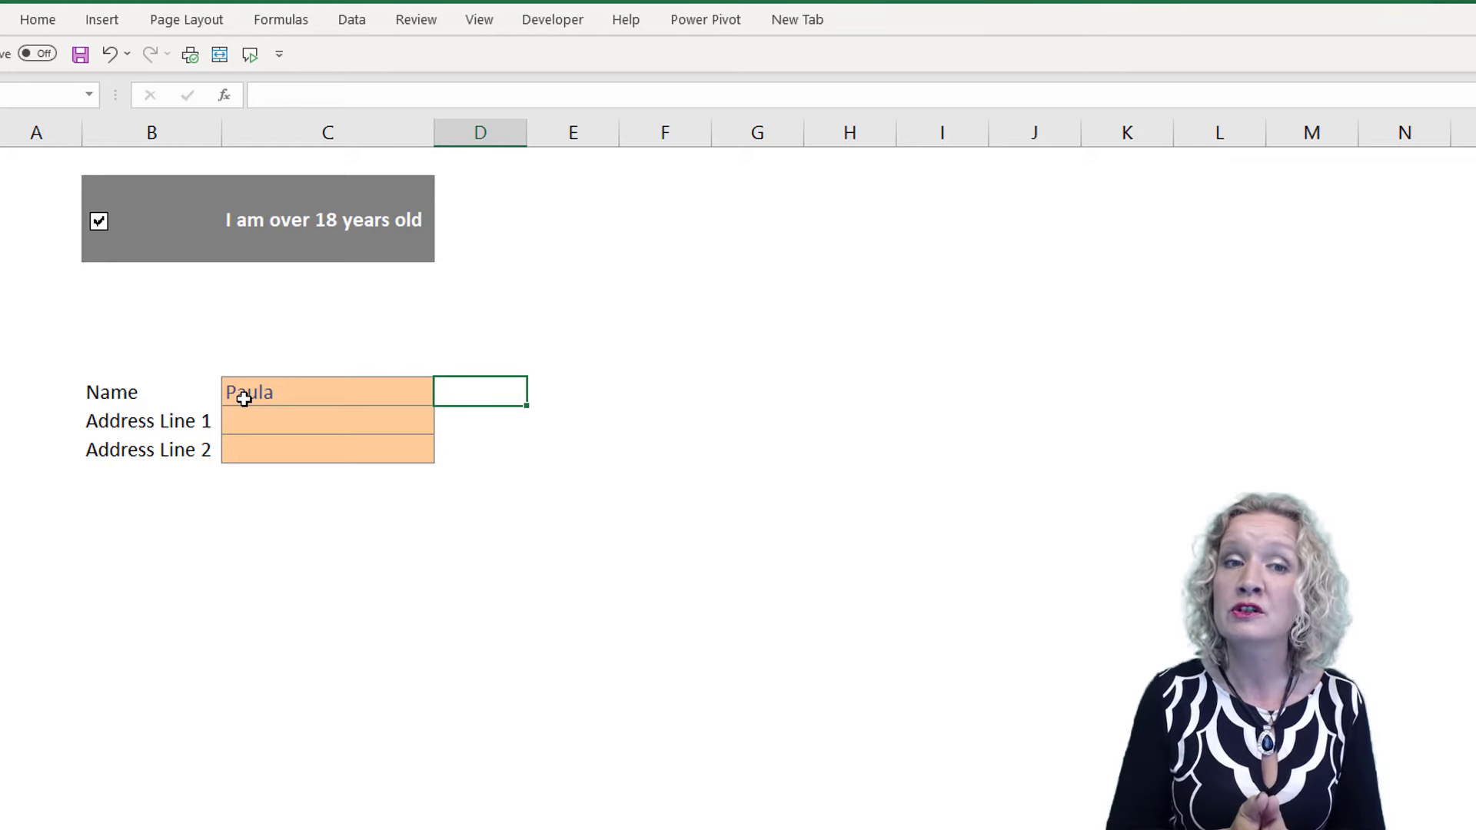
Insert a form control check box across columns F and G, level with the existing over-18 check box
left_click(791, 217)
left_click(572, 20)
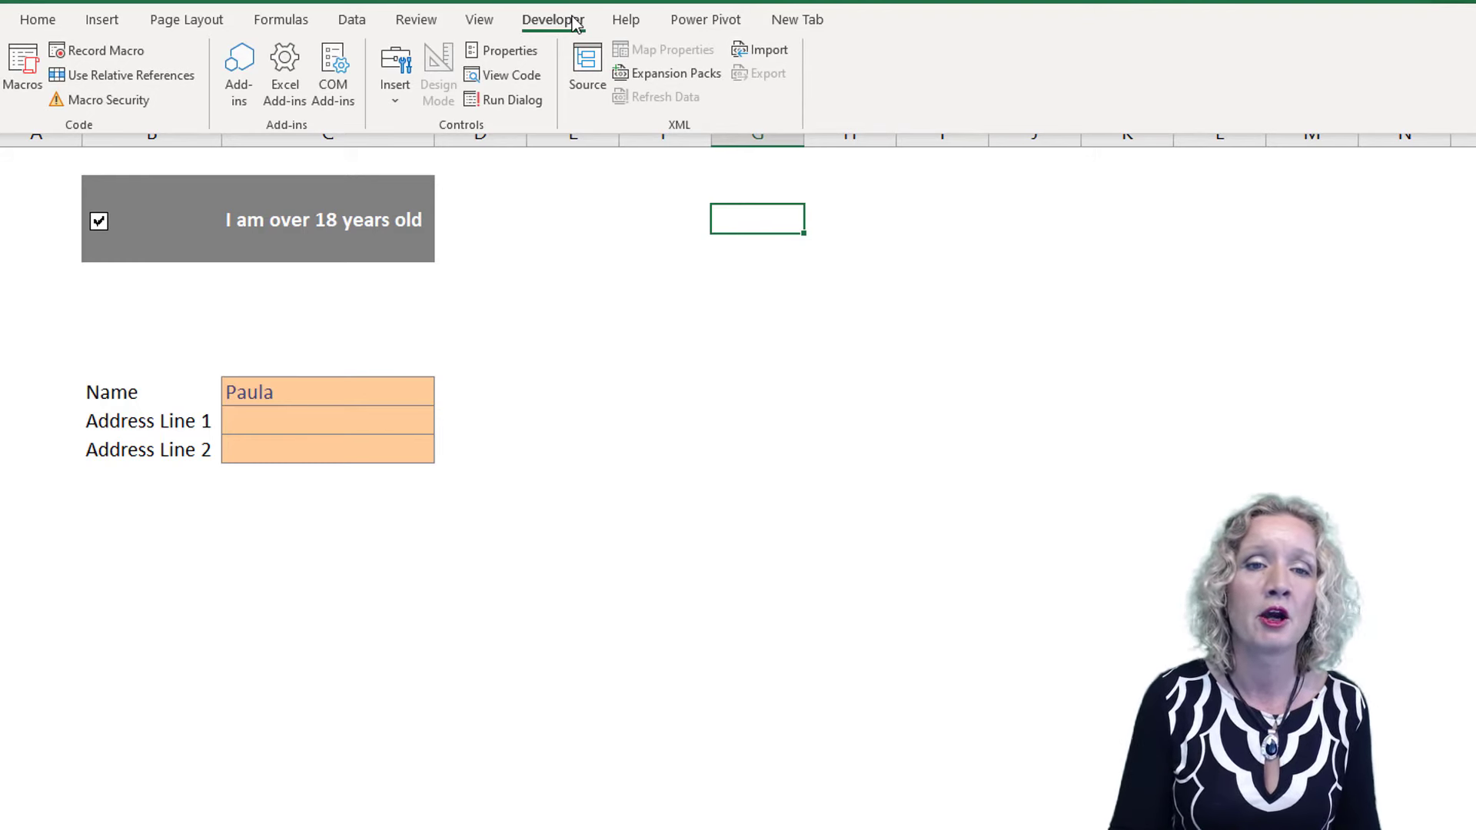
left_click(393, 100)
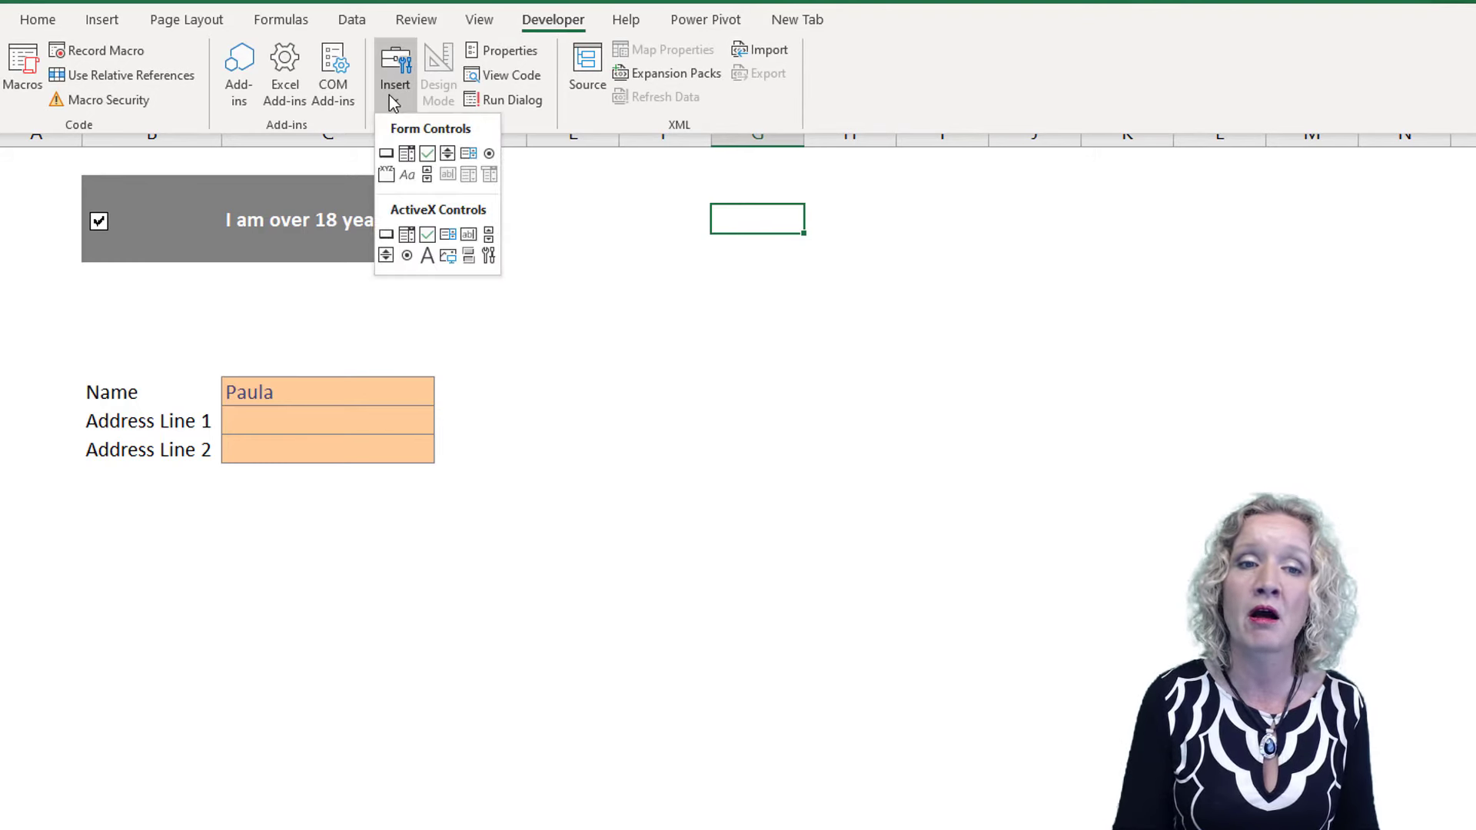
left_click(428, 153)
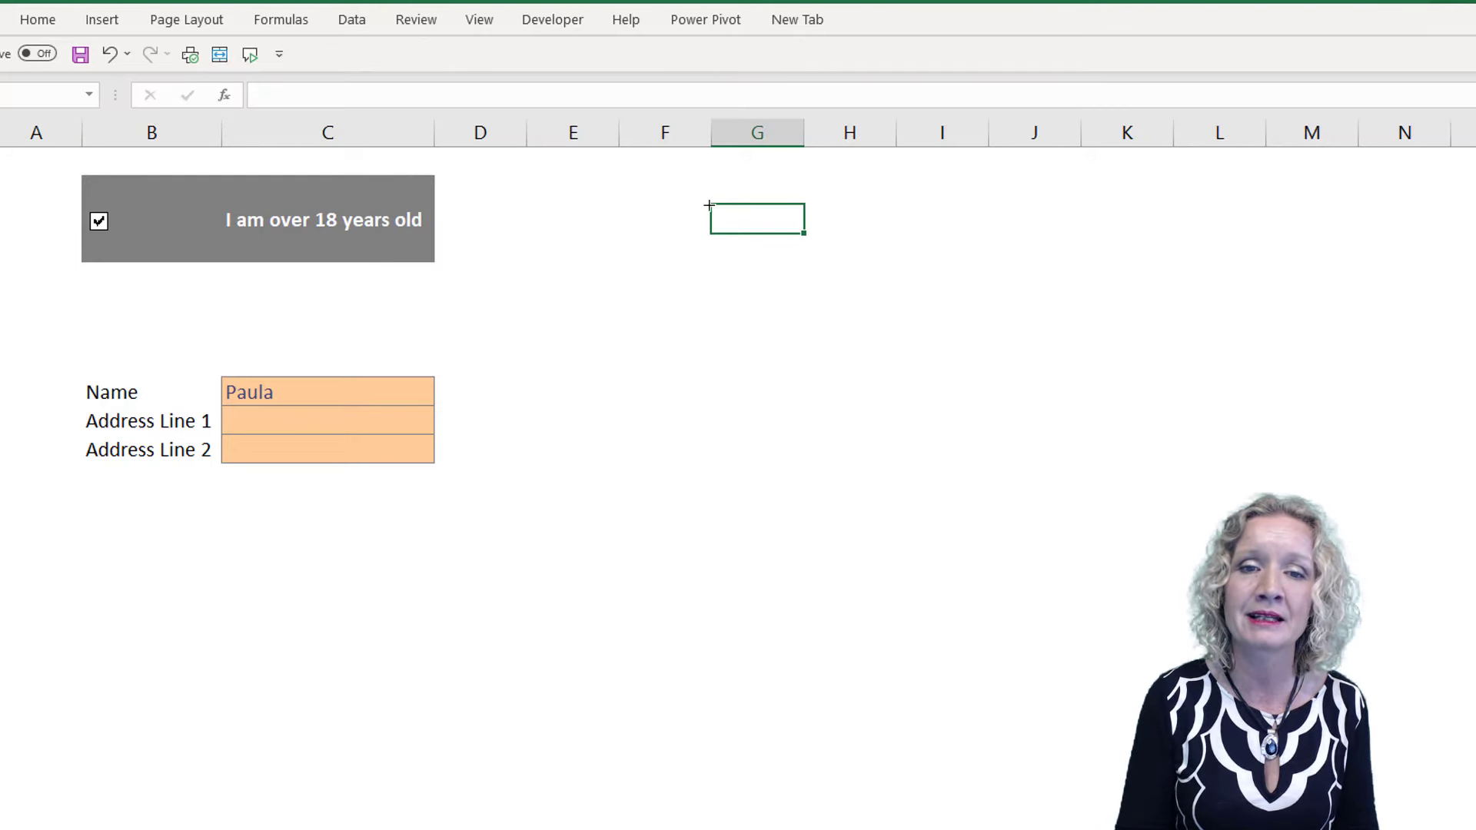
left_click_drag(626, 200, 780, 241)
Delete the default label text of the new check box so only the box is left
right_click(678, 219)
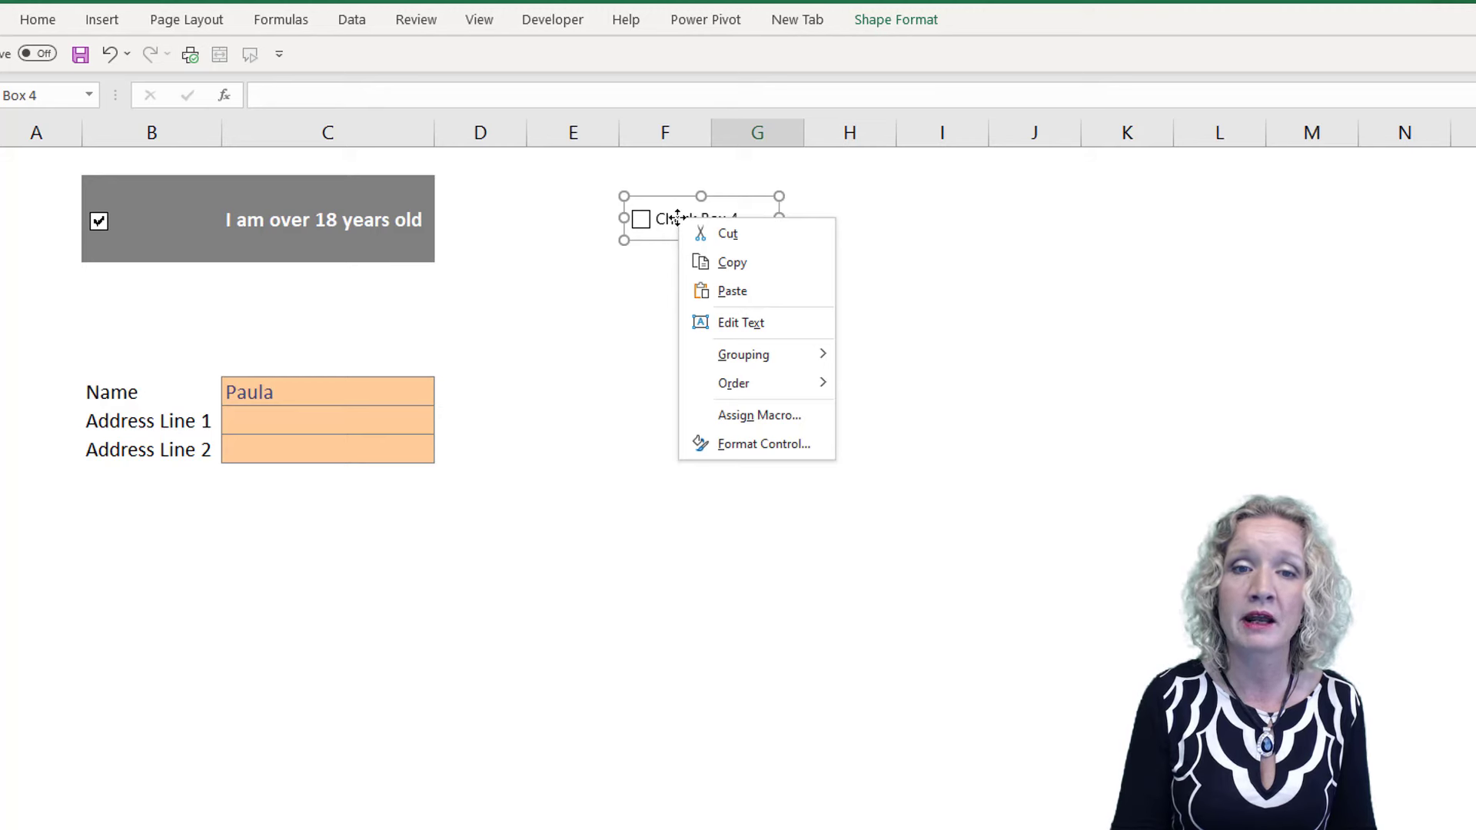
left_click(735, 329)
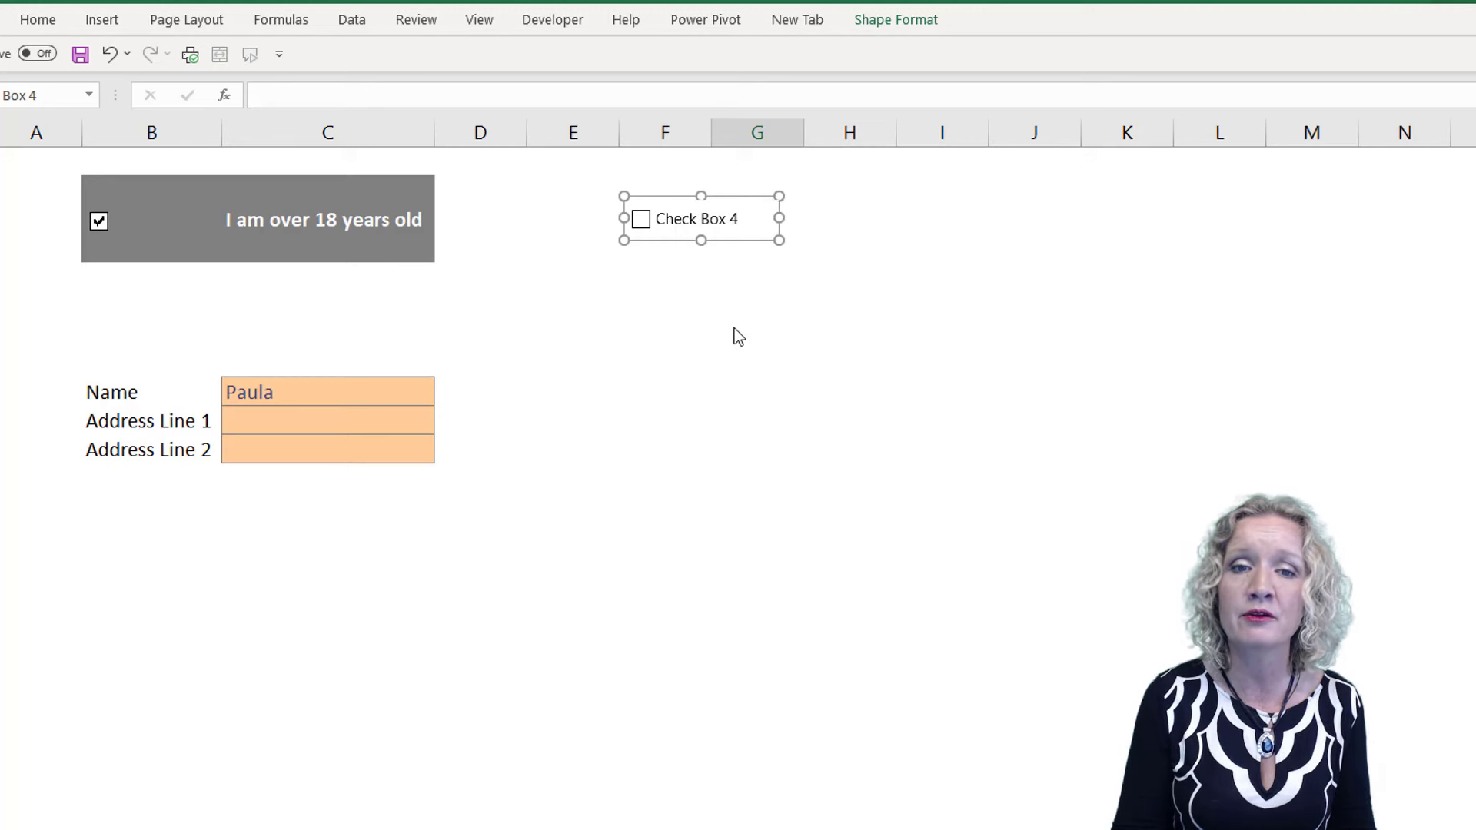
key("Delete")
key("Delete")
key("Delete")
key("Delete")
key("Delete")
key("Delete")
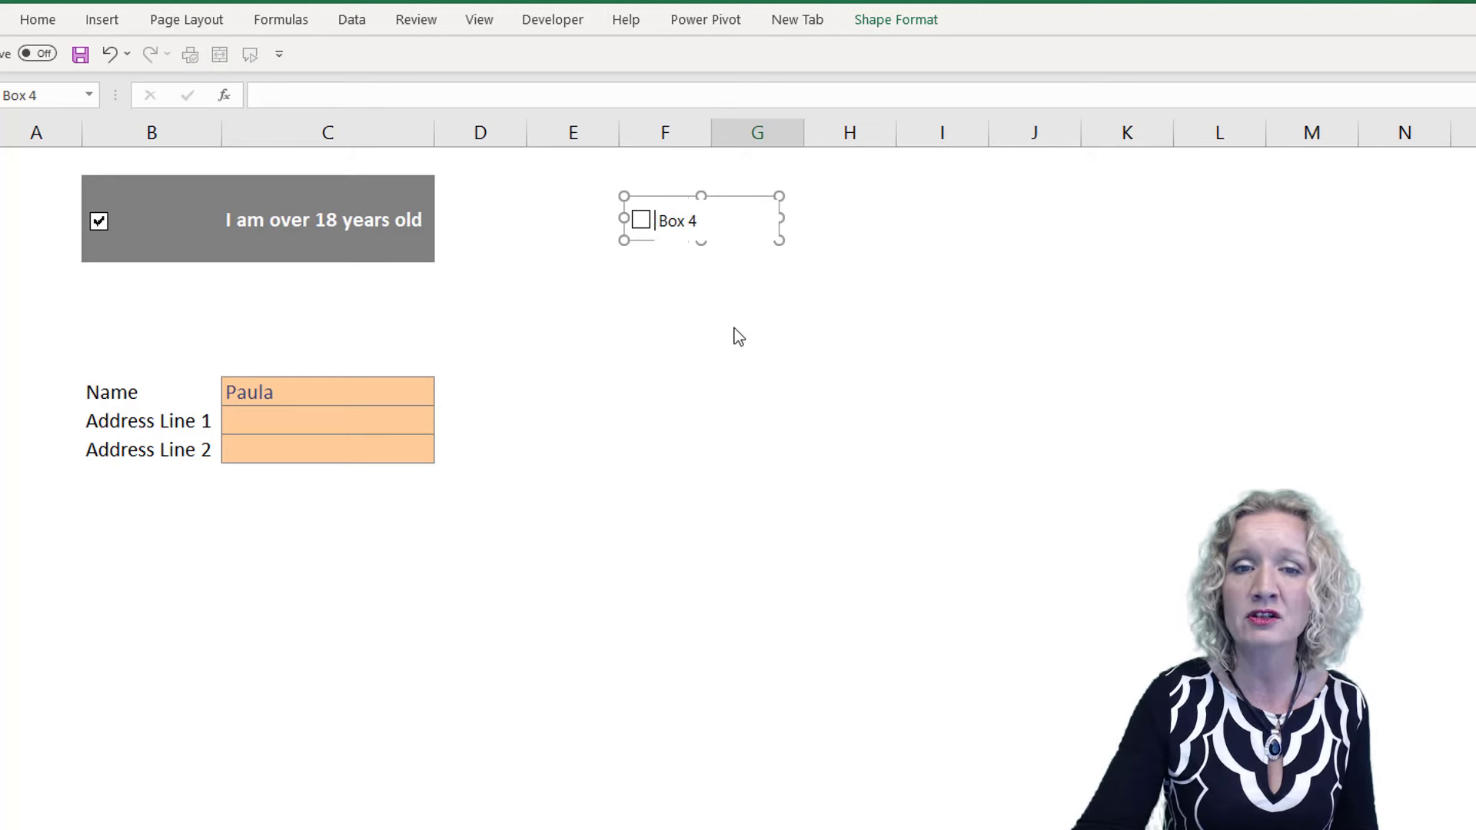
key("Delete")
key("Delete")
key("Delete")
key("Delete")
key("Delete")
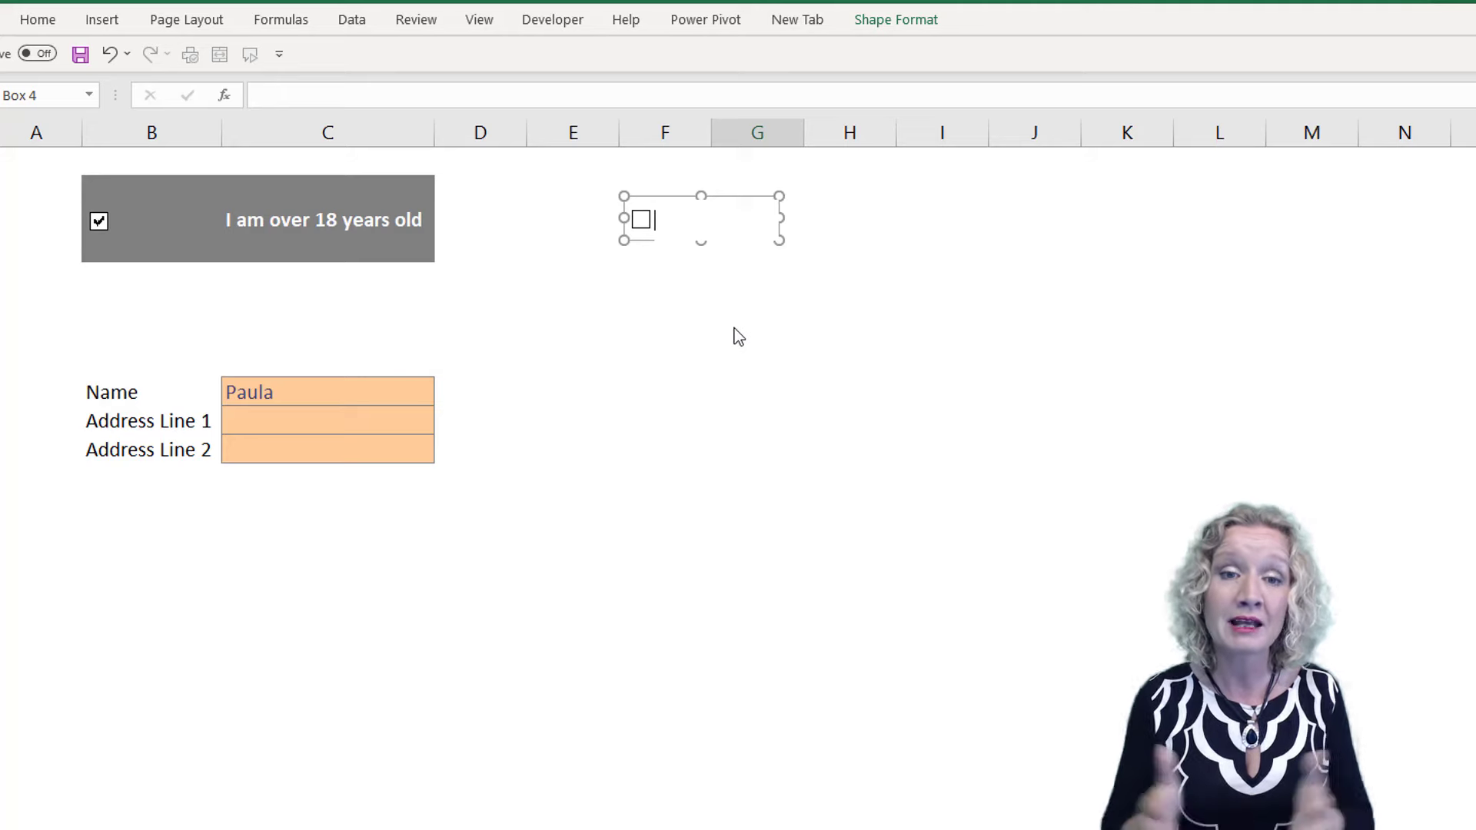
left_click(667, 279)
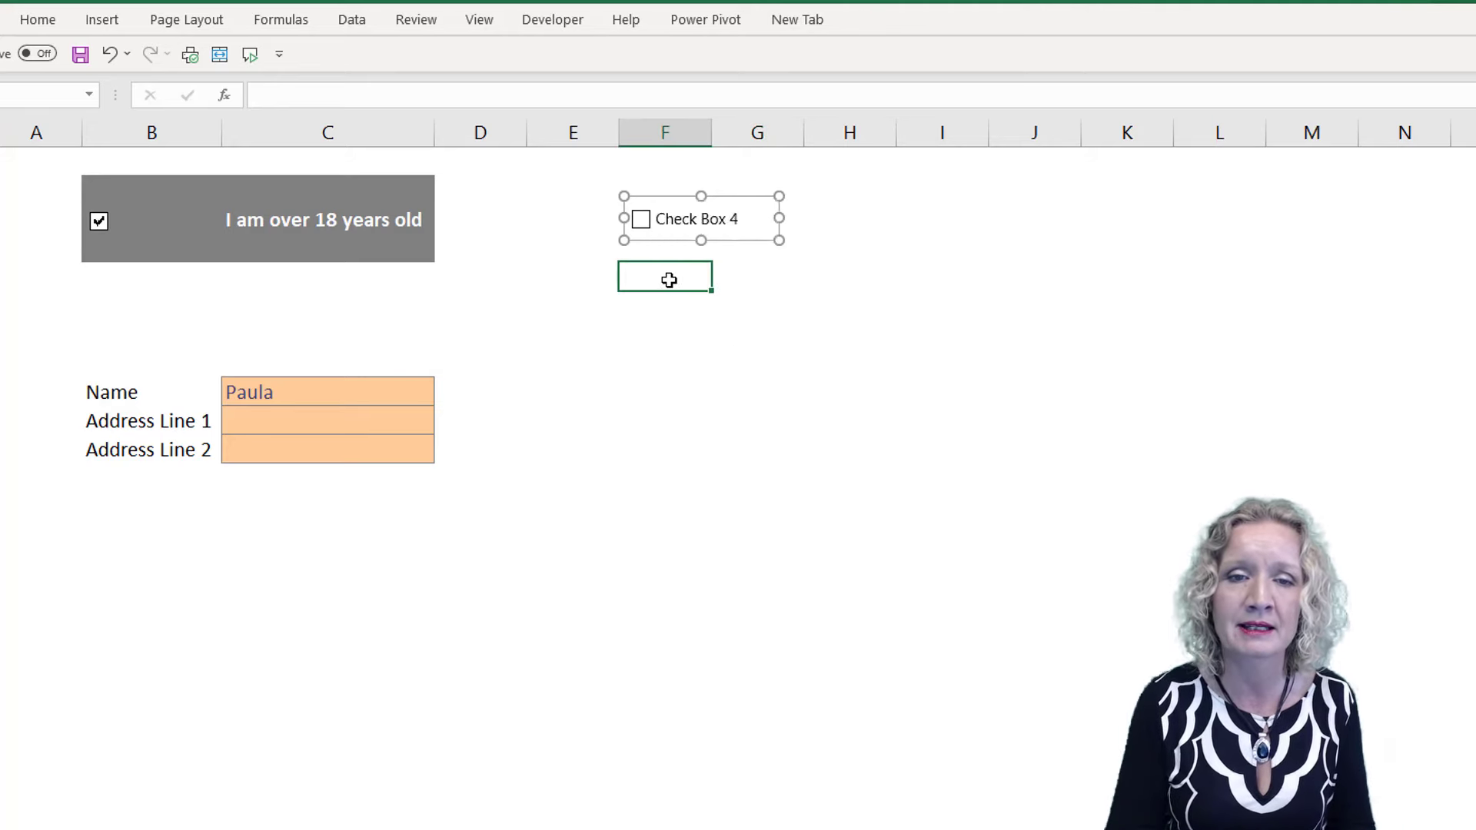
Test the new check box by ticking and unticking it
left_click(676, 232)
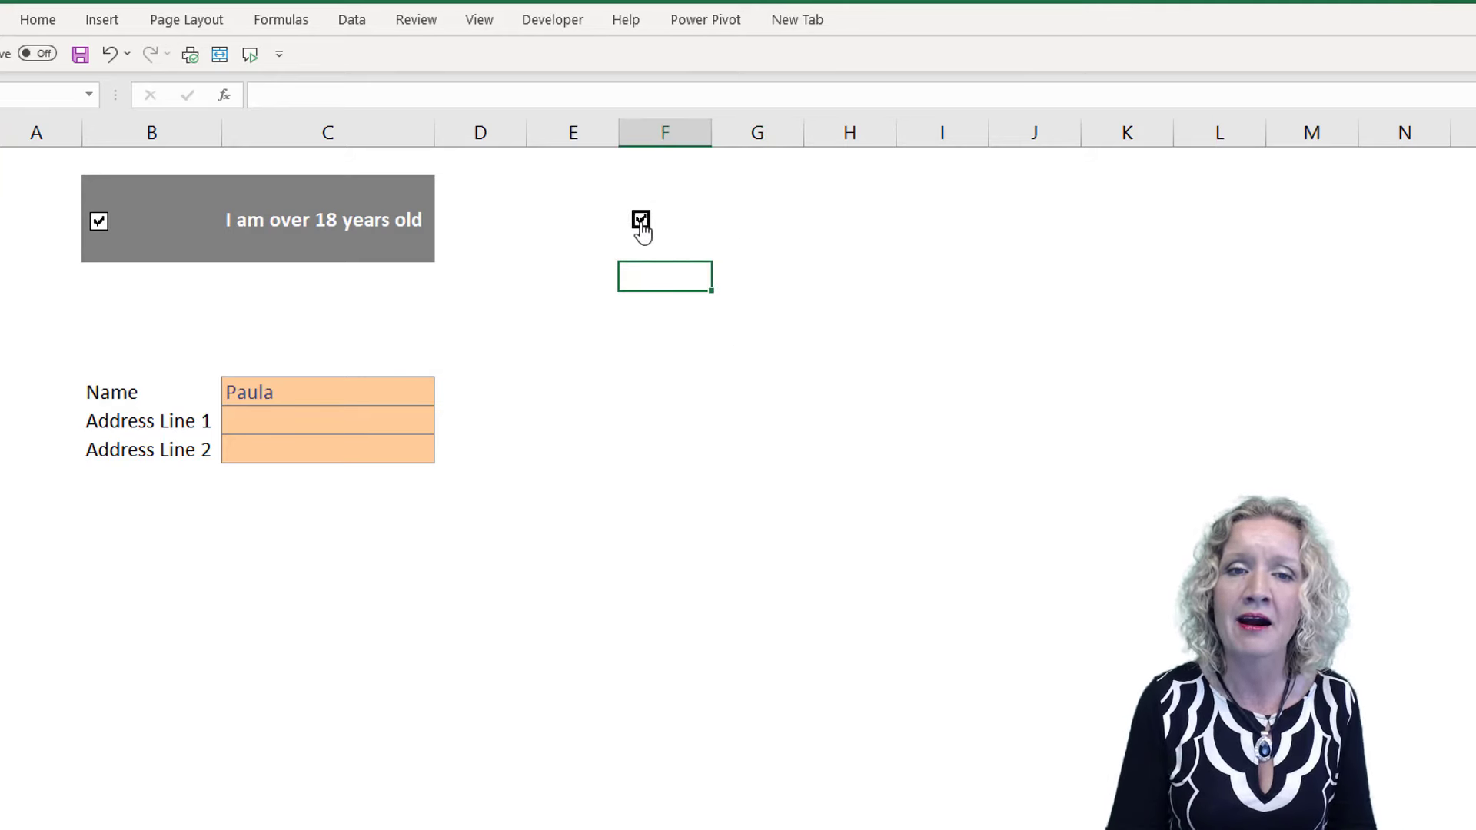
left_click(642, 232)
left_click(731, 224)
left_click(757, 232)
left_click(757, 233)
Enter the label "I am over 18 years old" in cell G3, beside the new check box
left_click(765, 247)
left_click(729, 217)
type("I")
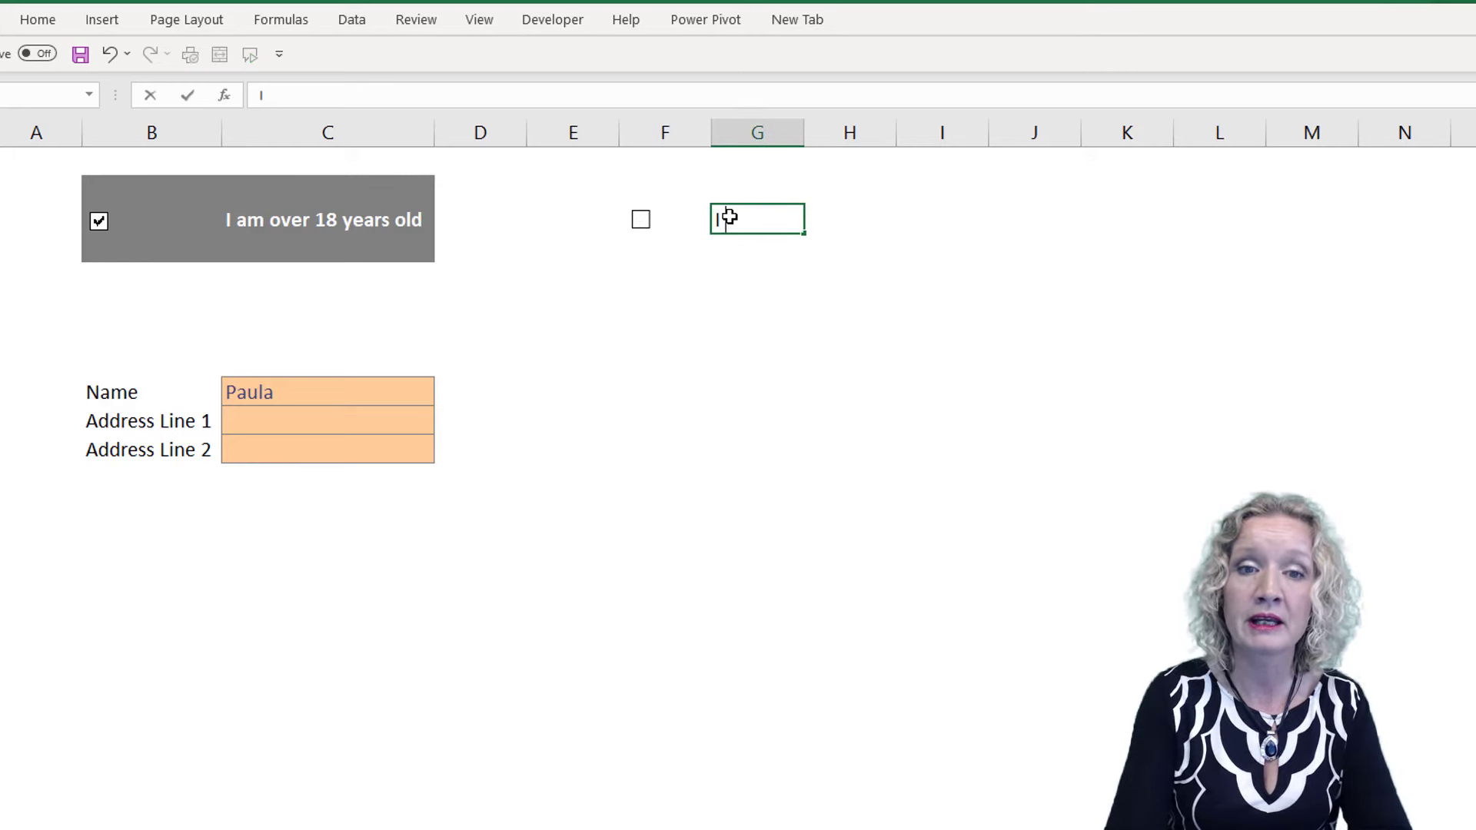
type(" am over 18")
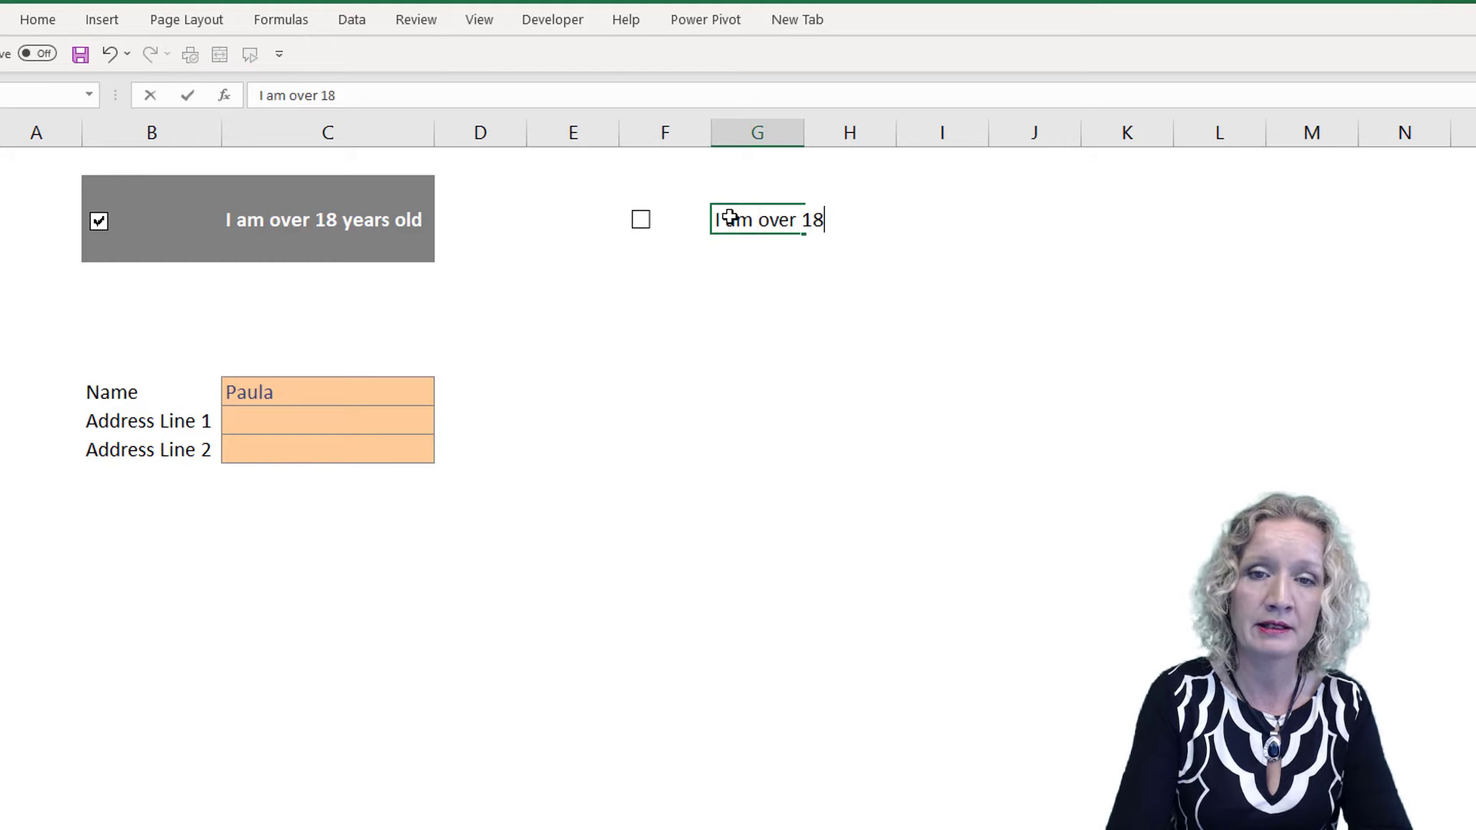
type(" years old")
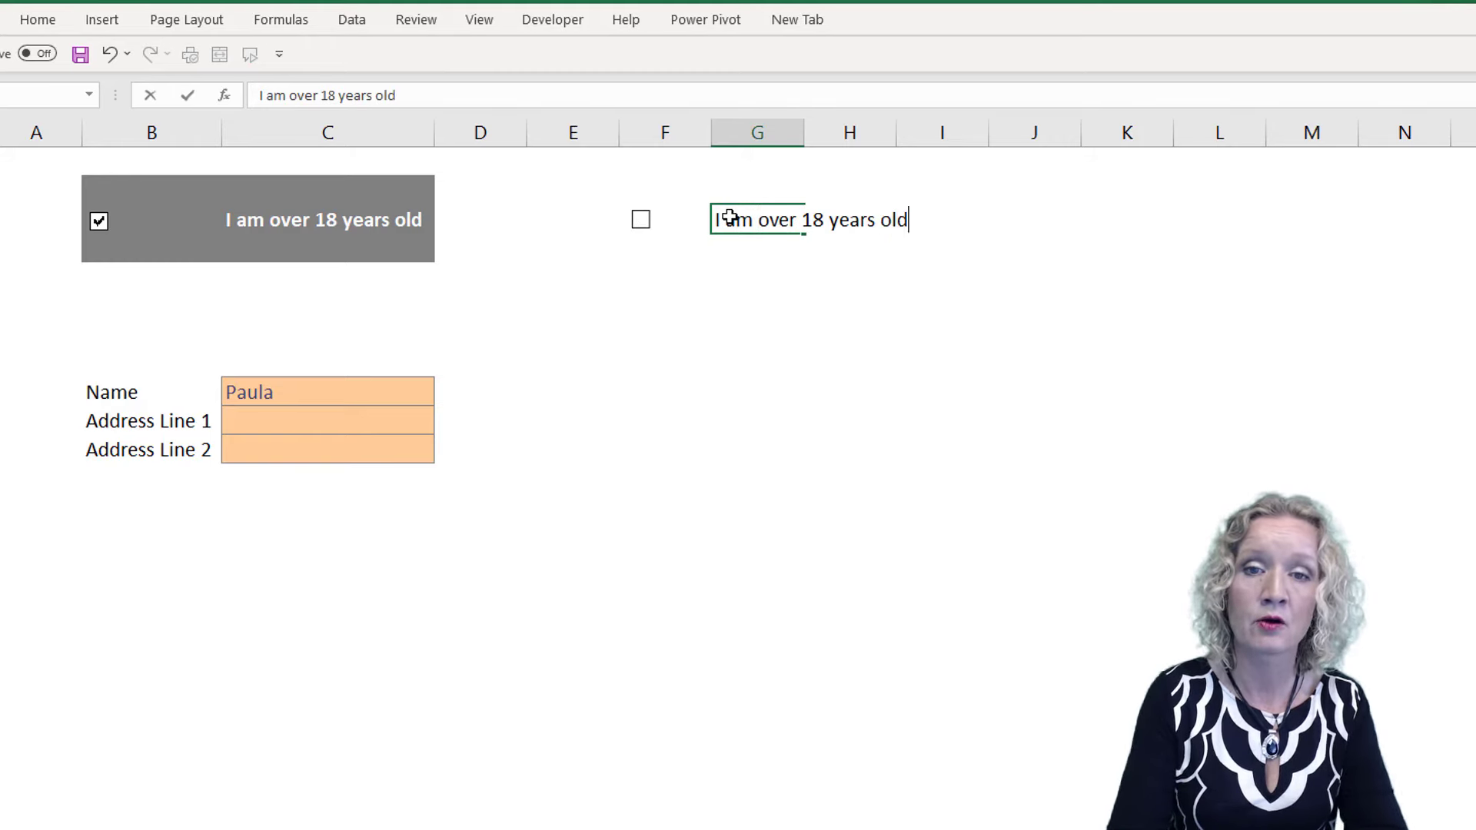
key("Return")
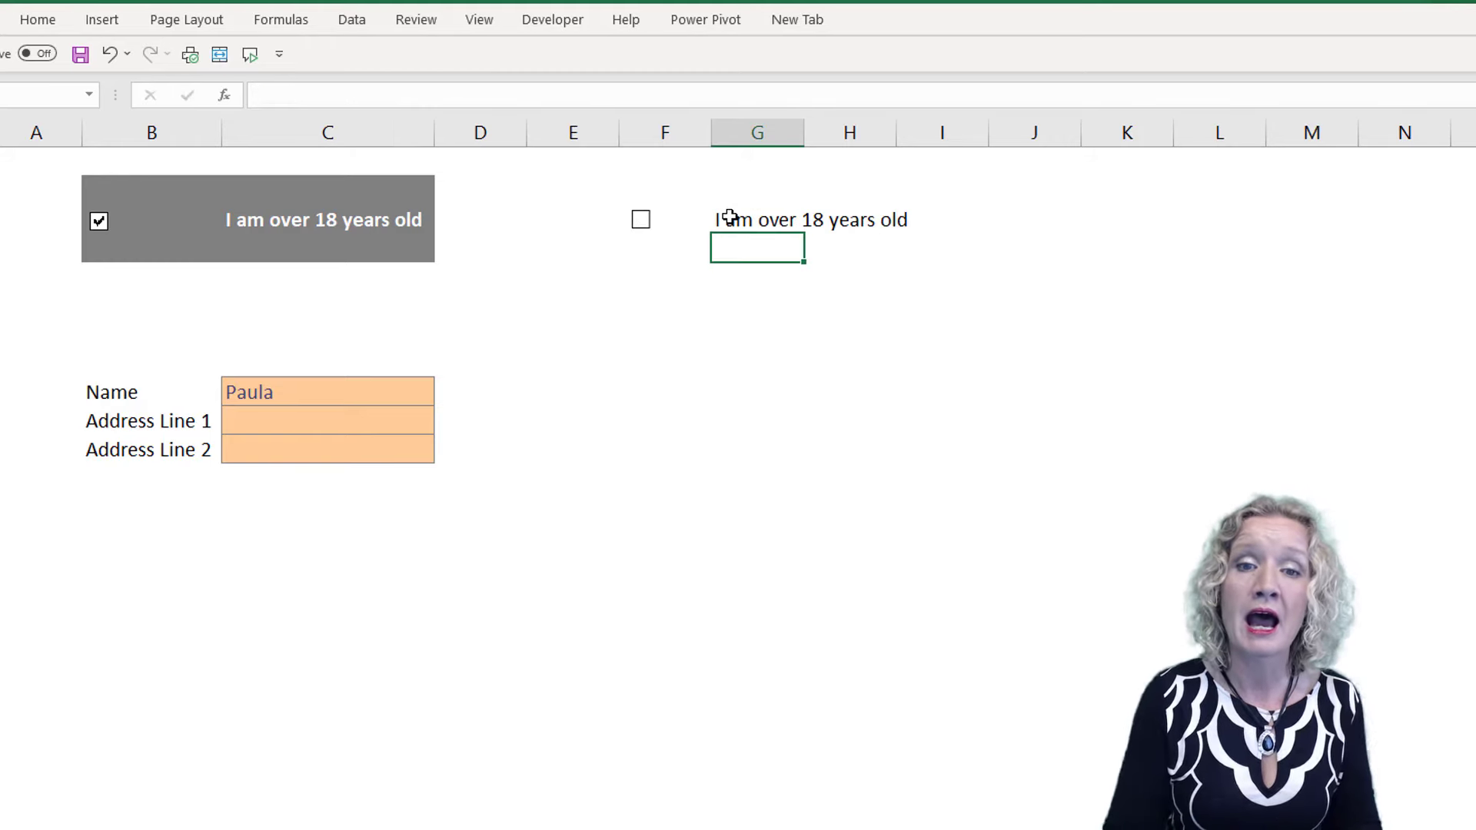
Narrow the new check box's frame and move the check box next to its label in G3
left_click(643, 224)
left_click(655, 231)
left_click(658, 233)
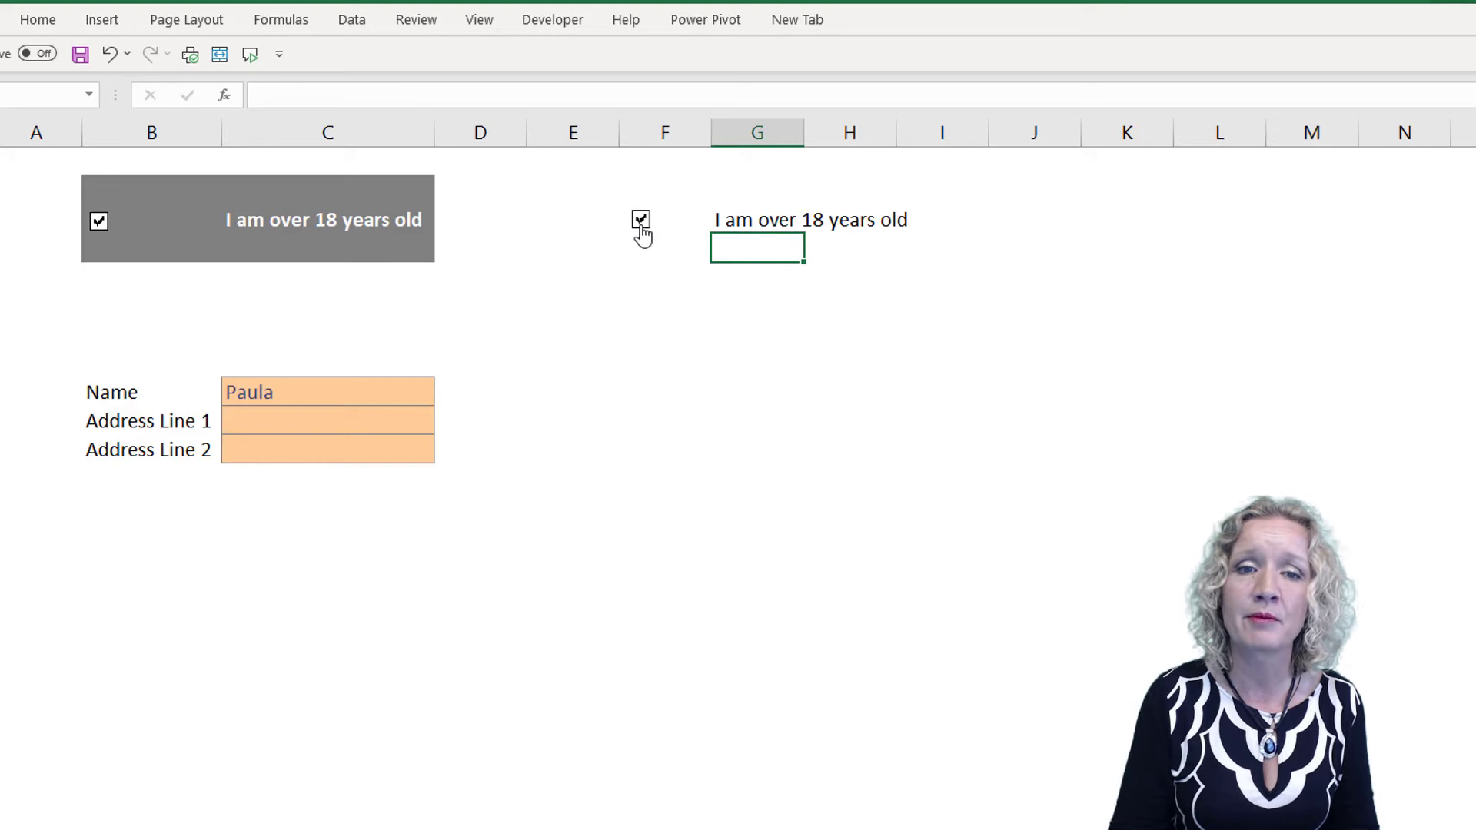
right_click(641, 225)
left_click(697, 223)
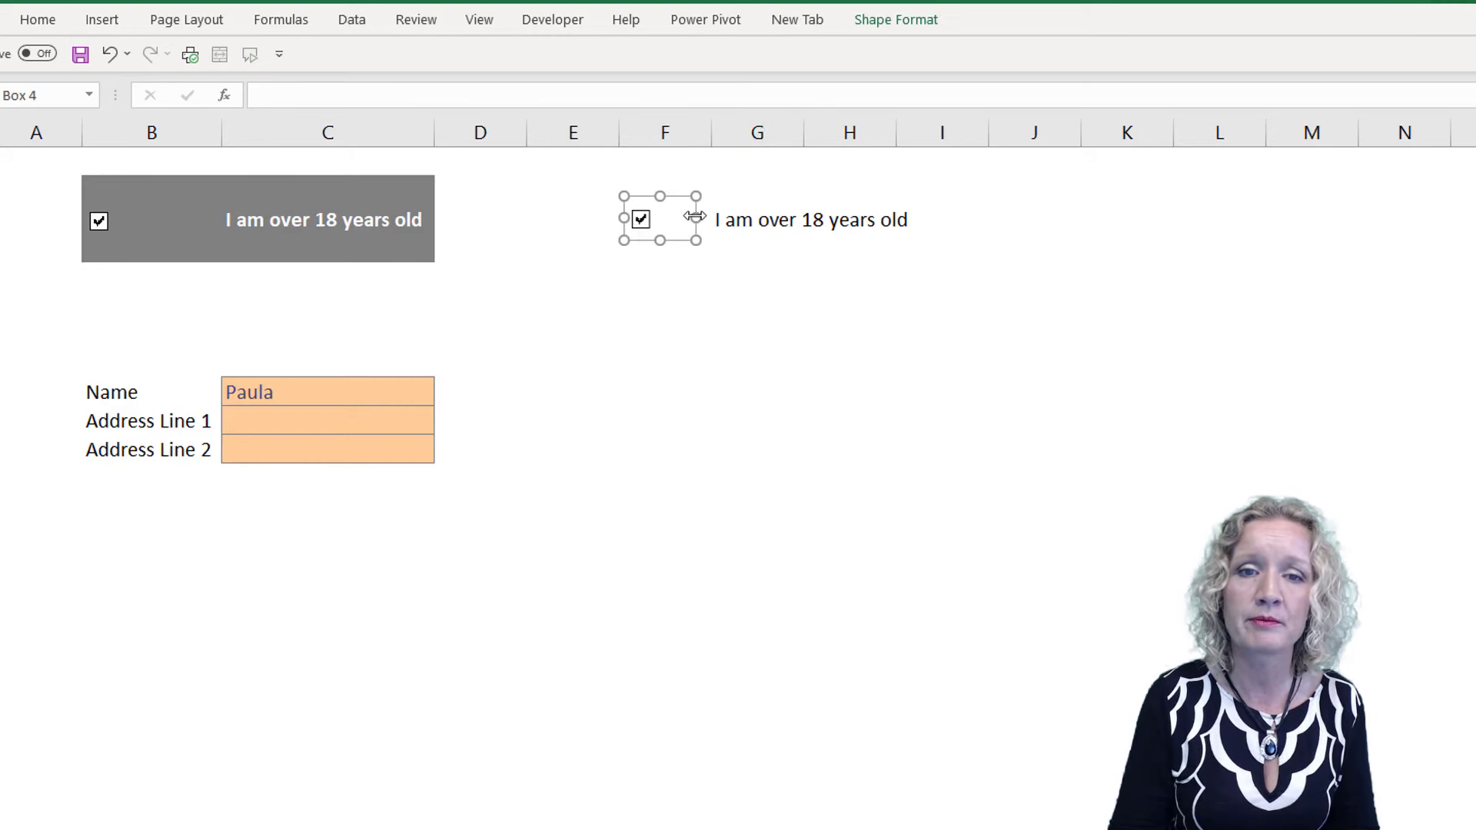
left_click_drag(692, 218, 670, 218)
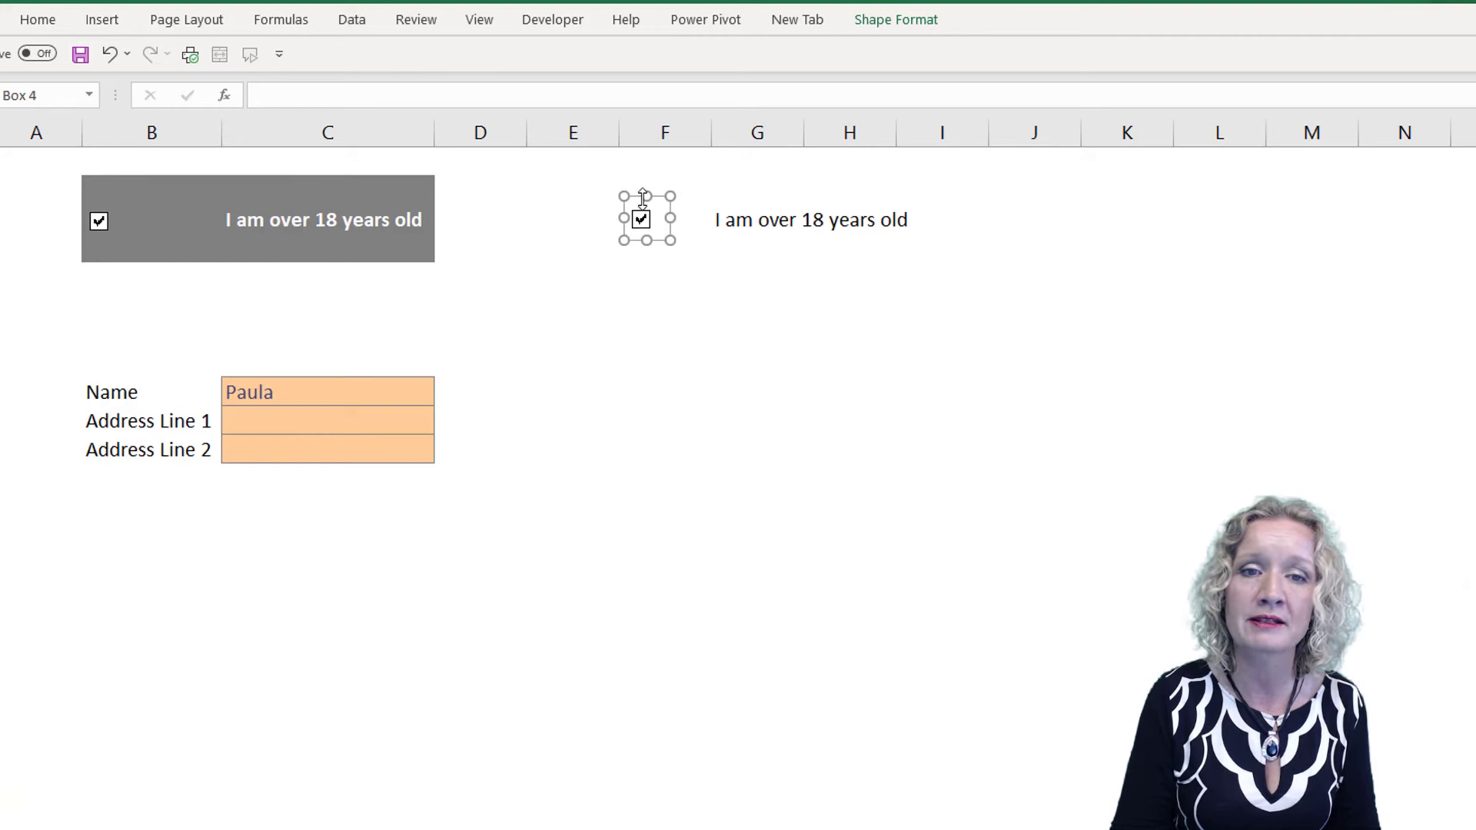
left_click_drag(644, 192, 904, 239)
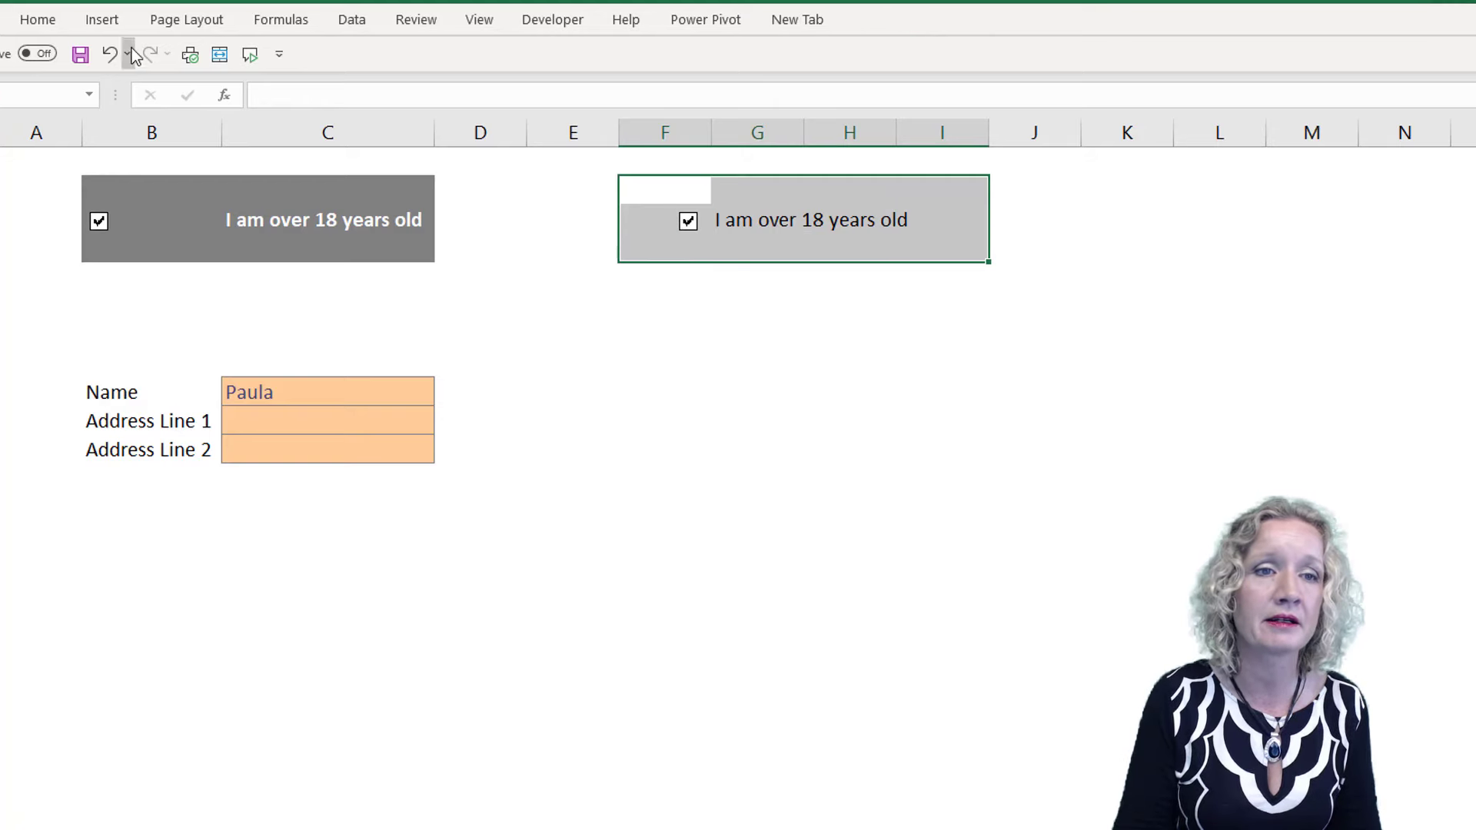
Format the range F2:I4 around the new check box with grey fill and white, bold, 12-point text
left_click(40, 20)
left_click(276, 94)
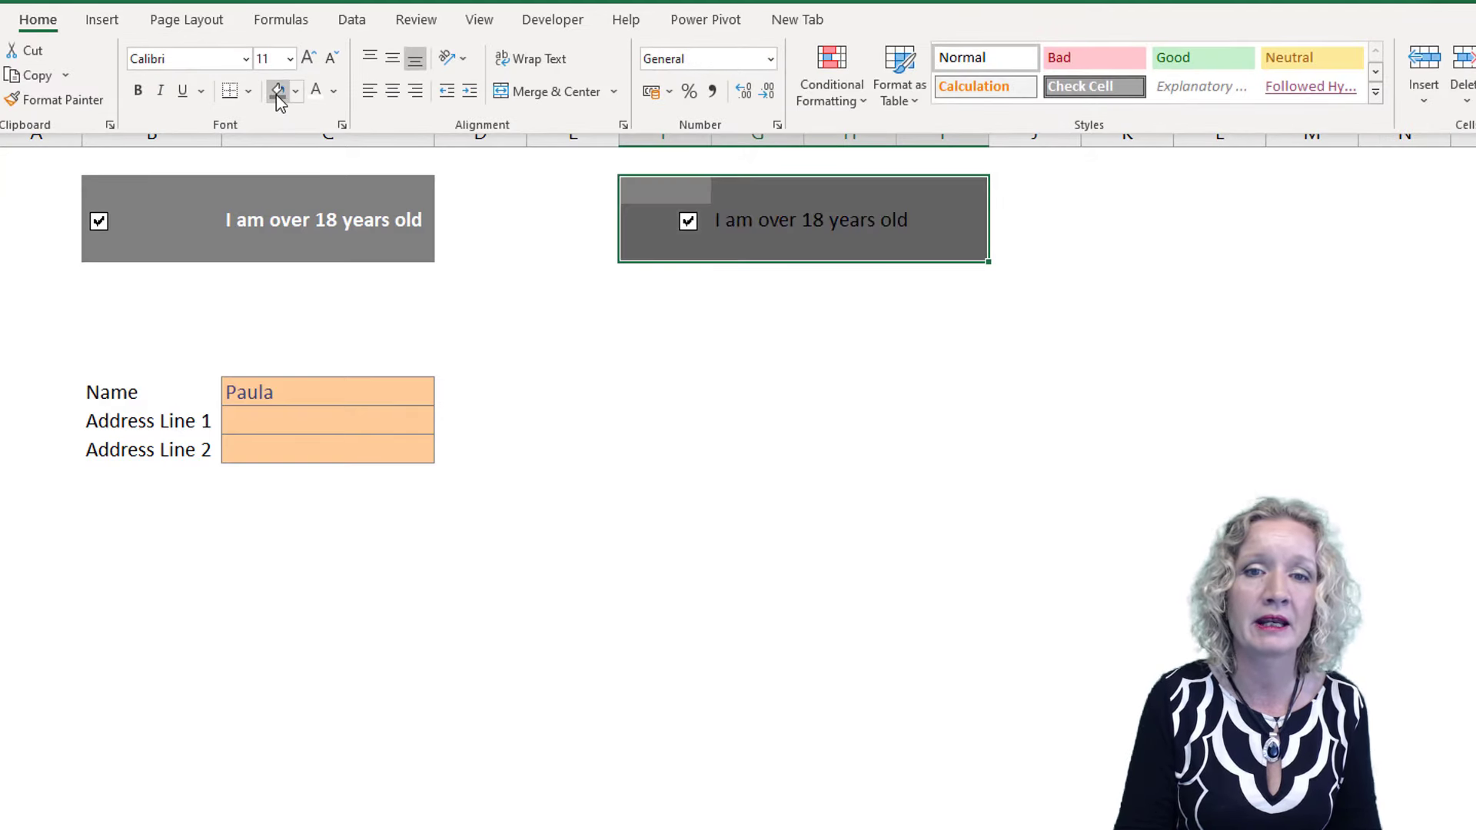
left_click(315, 95)
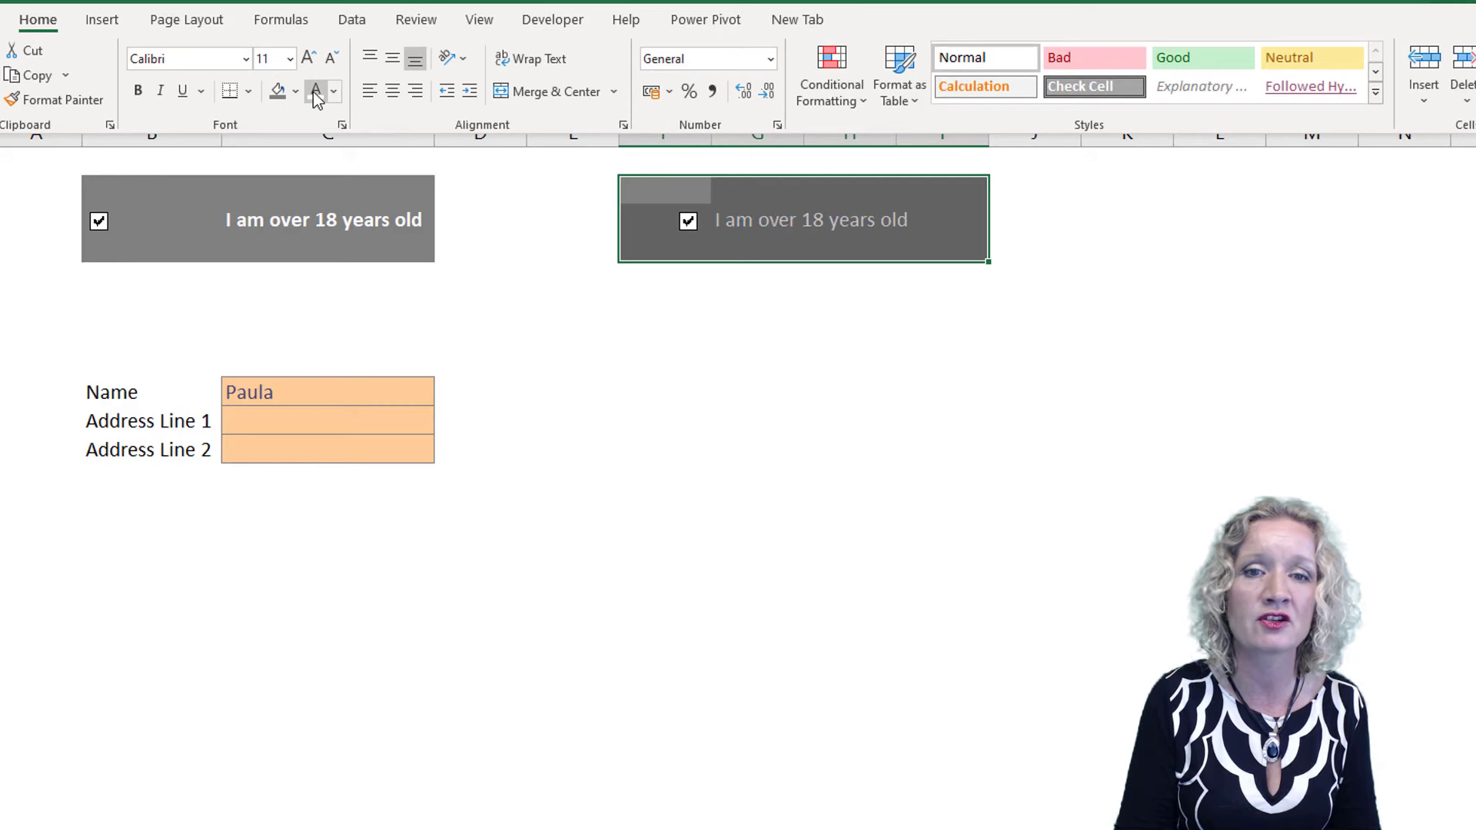
left_click(139, 91)
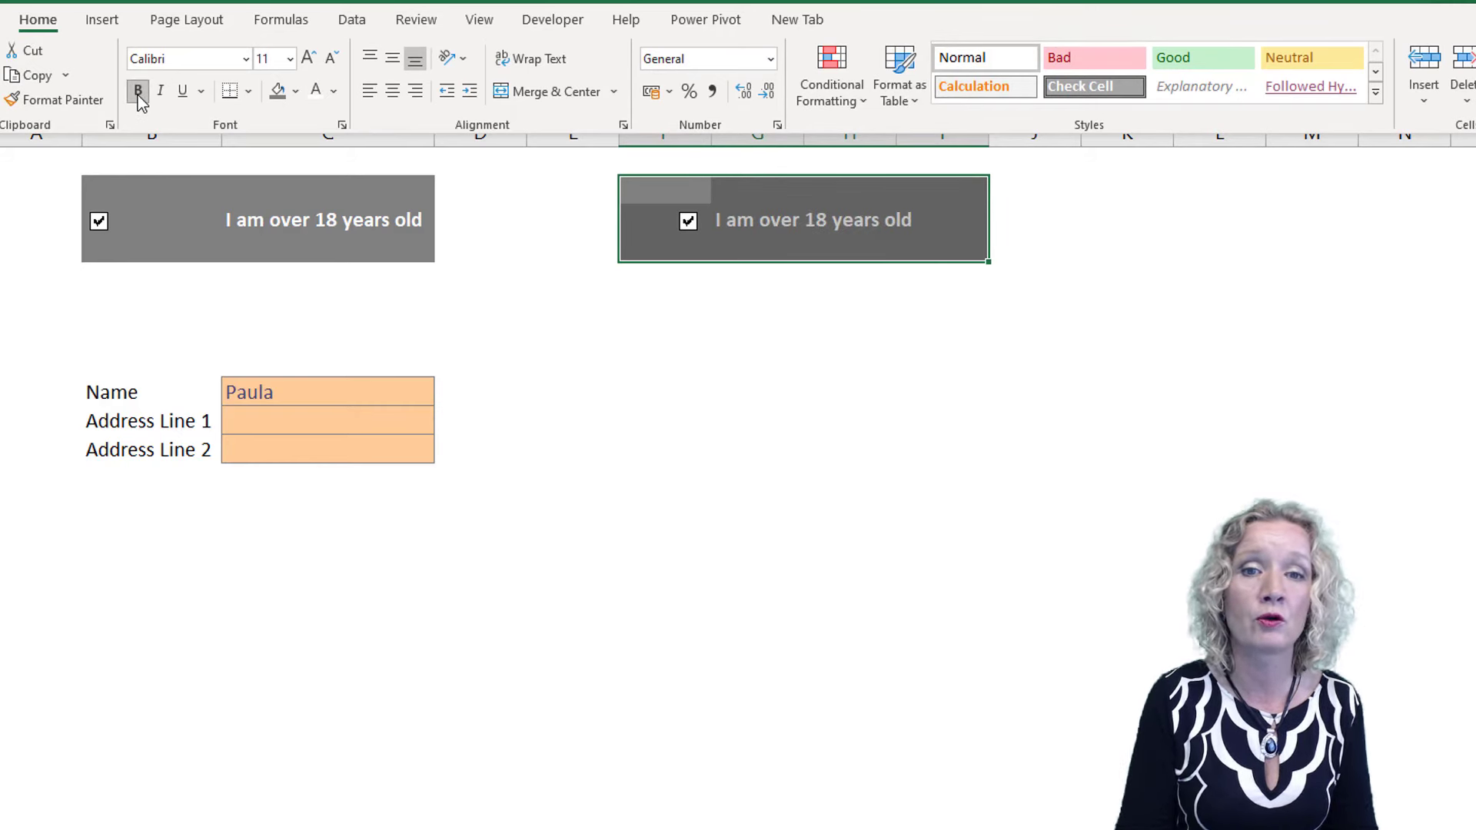
left_click(290, 58)
left_click(283, 190)
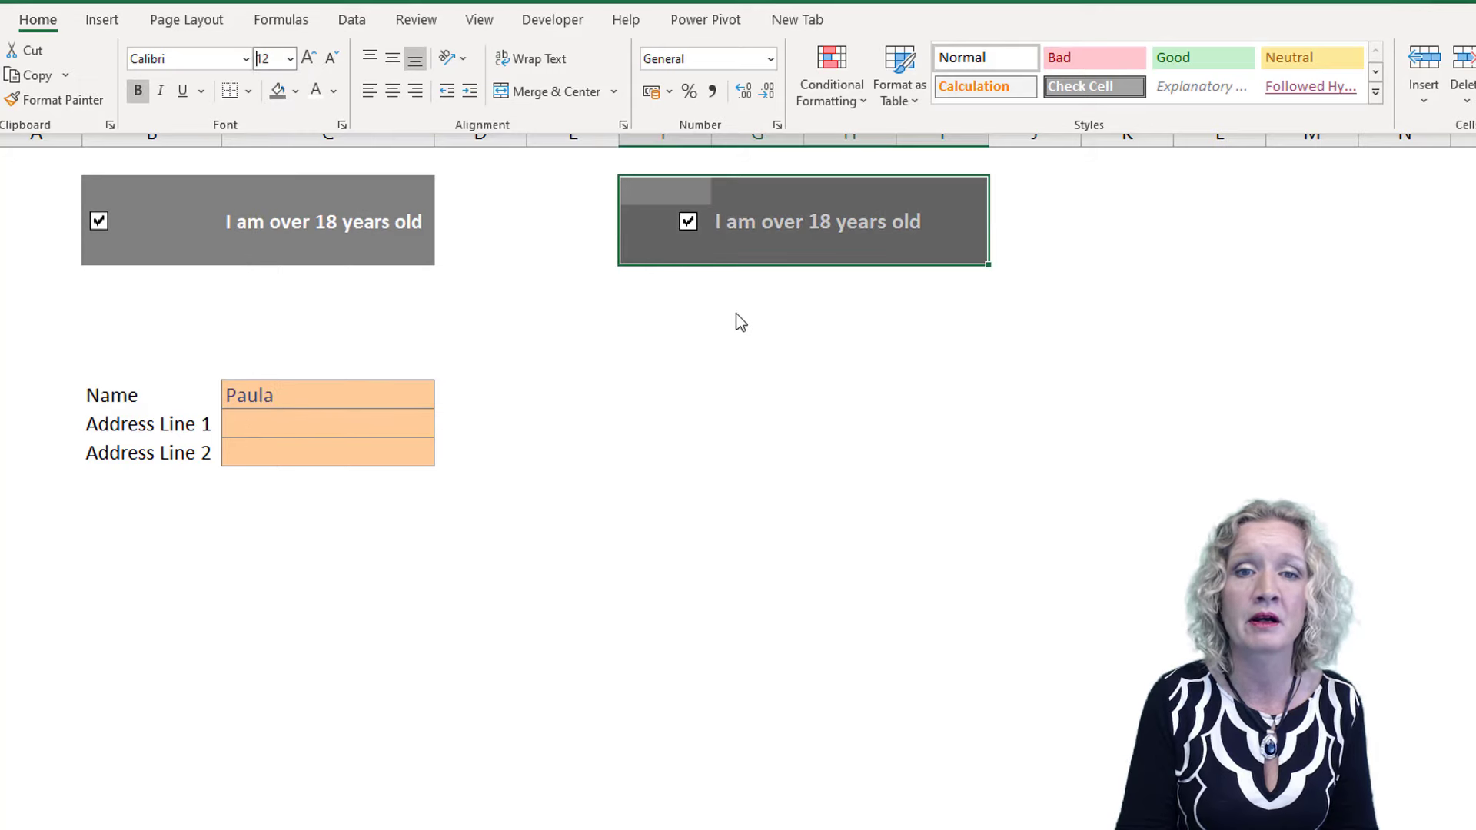
left_click(739, 316)
left_click(1061, 321)
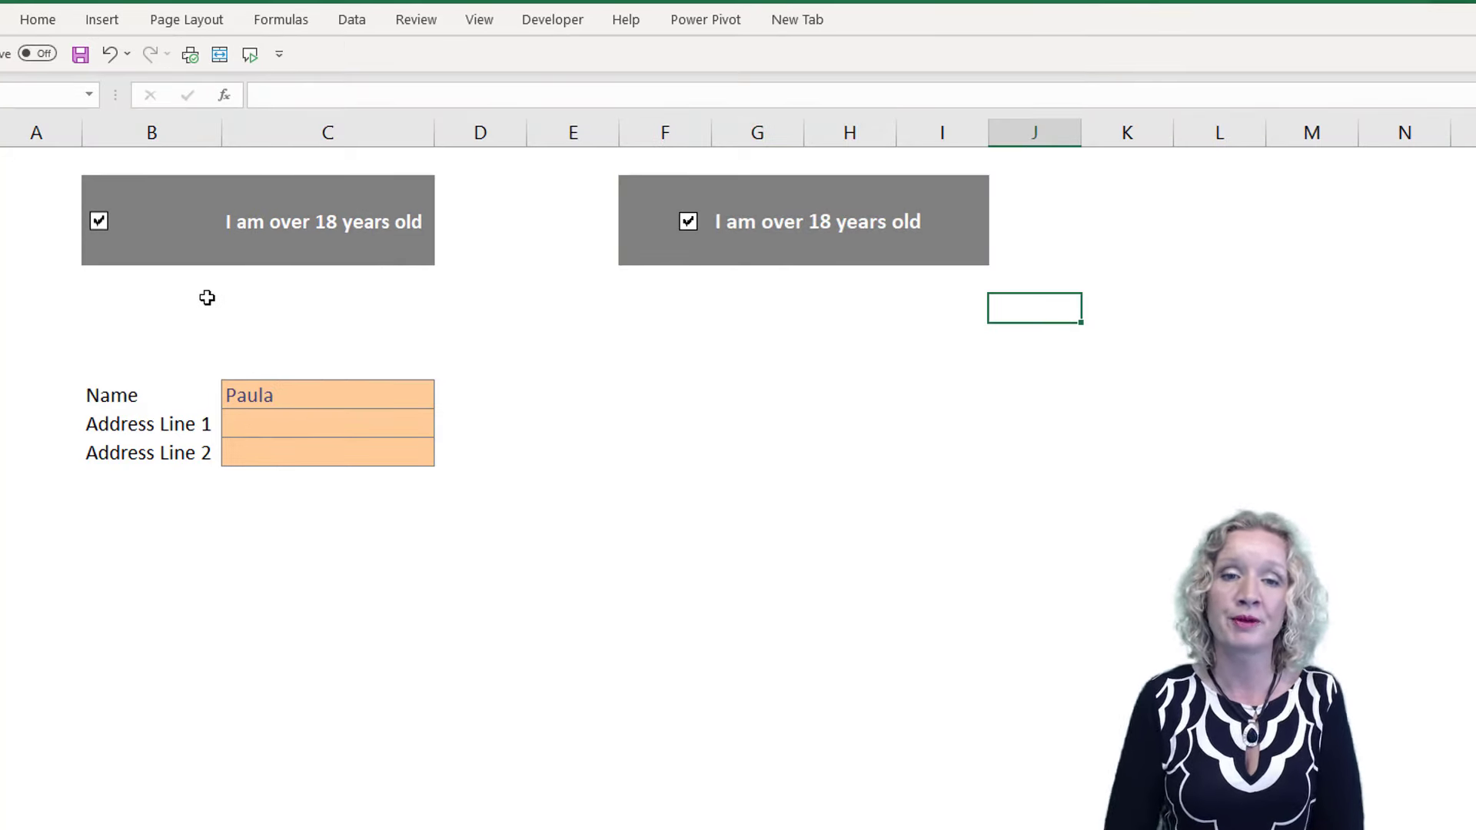
Untick the new check box, set its control value to Mixed and link it to cell F3
left_click(687, 229)
right_click(686, 226)
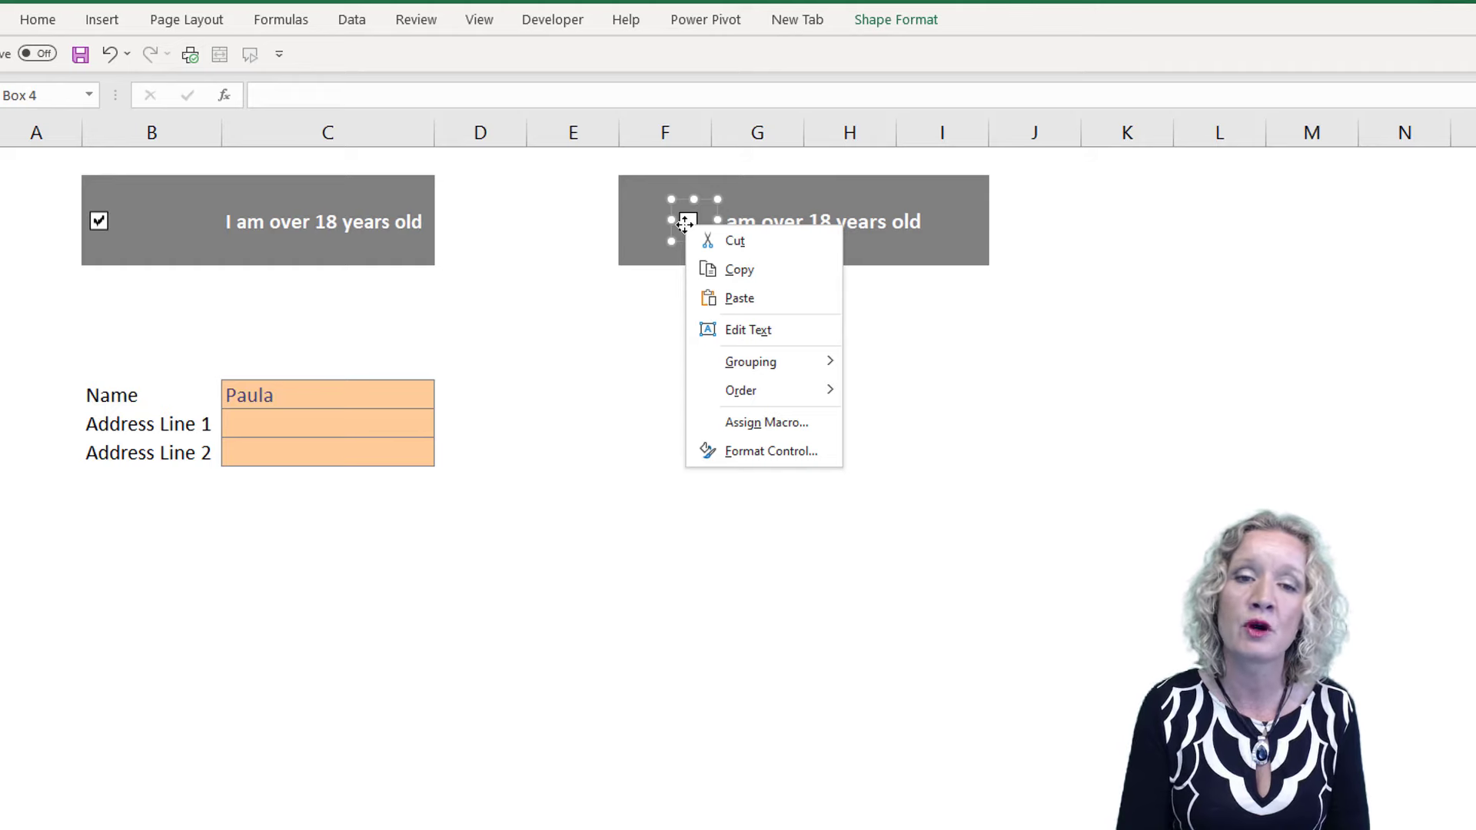
left_click(753, 458)
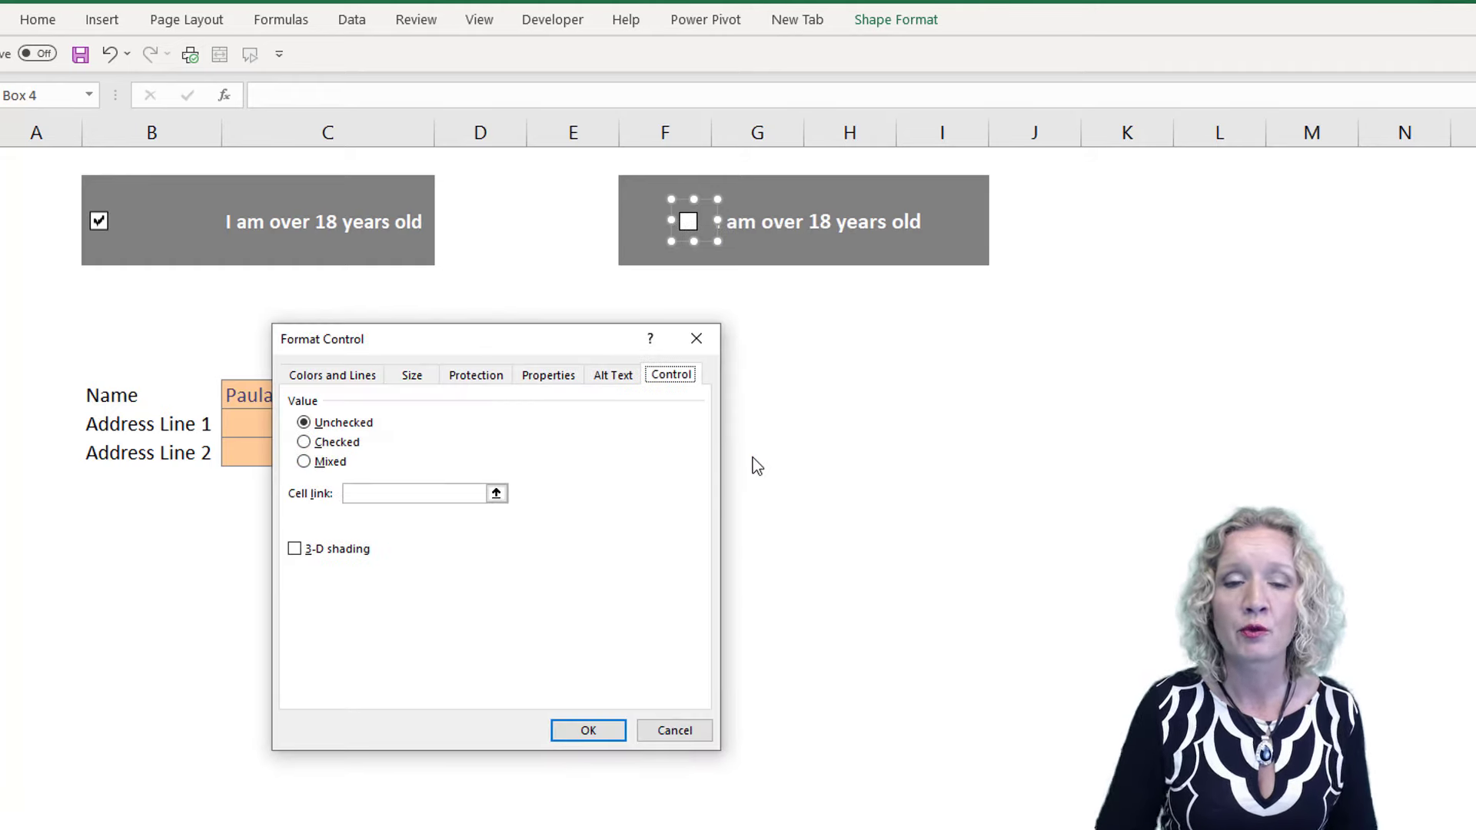
left_click(308, 465)
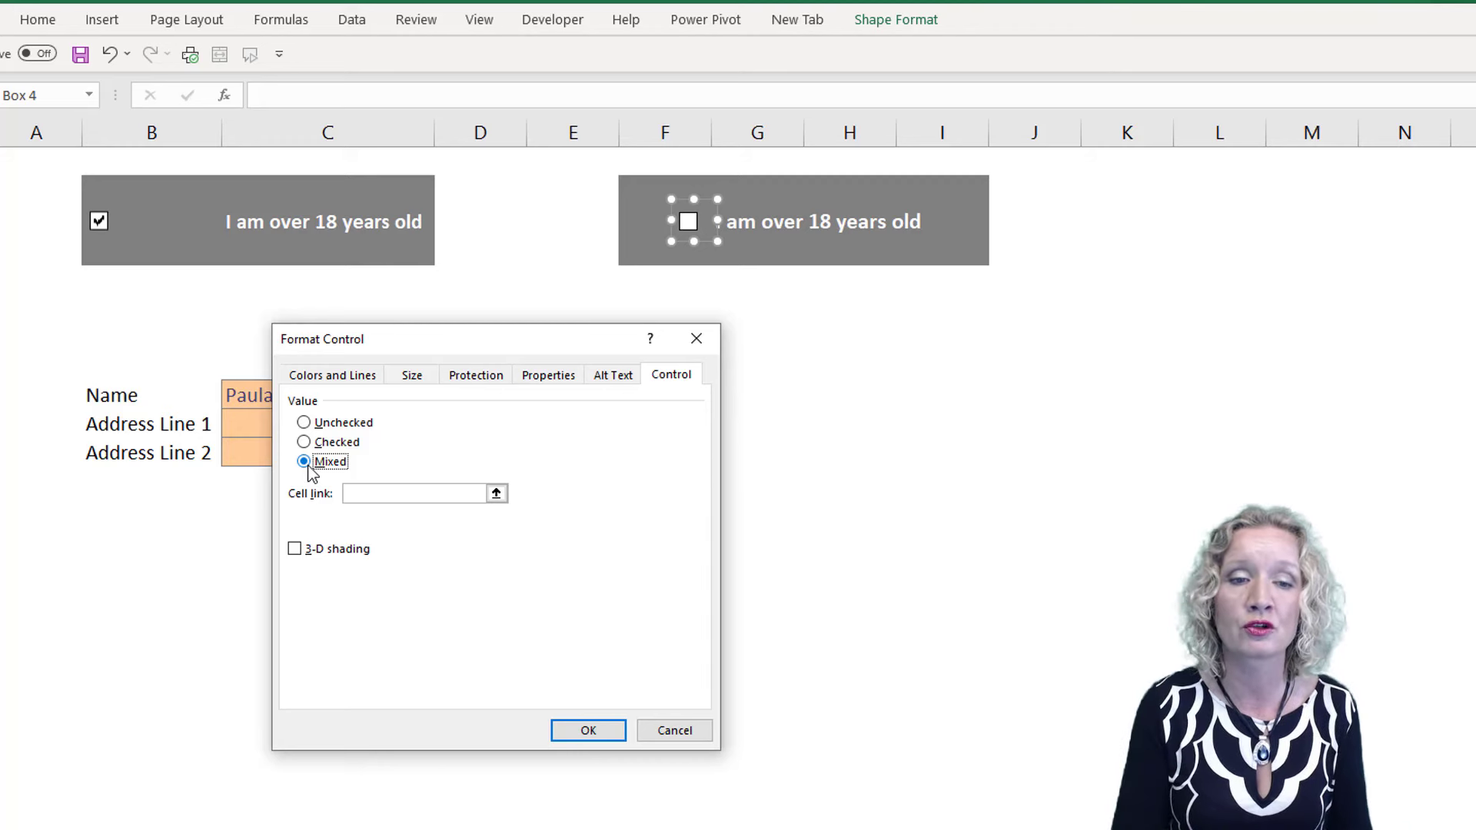
left_click(367, 495)
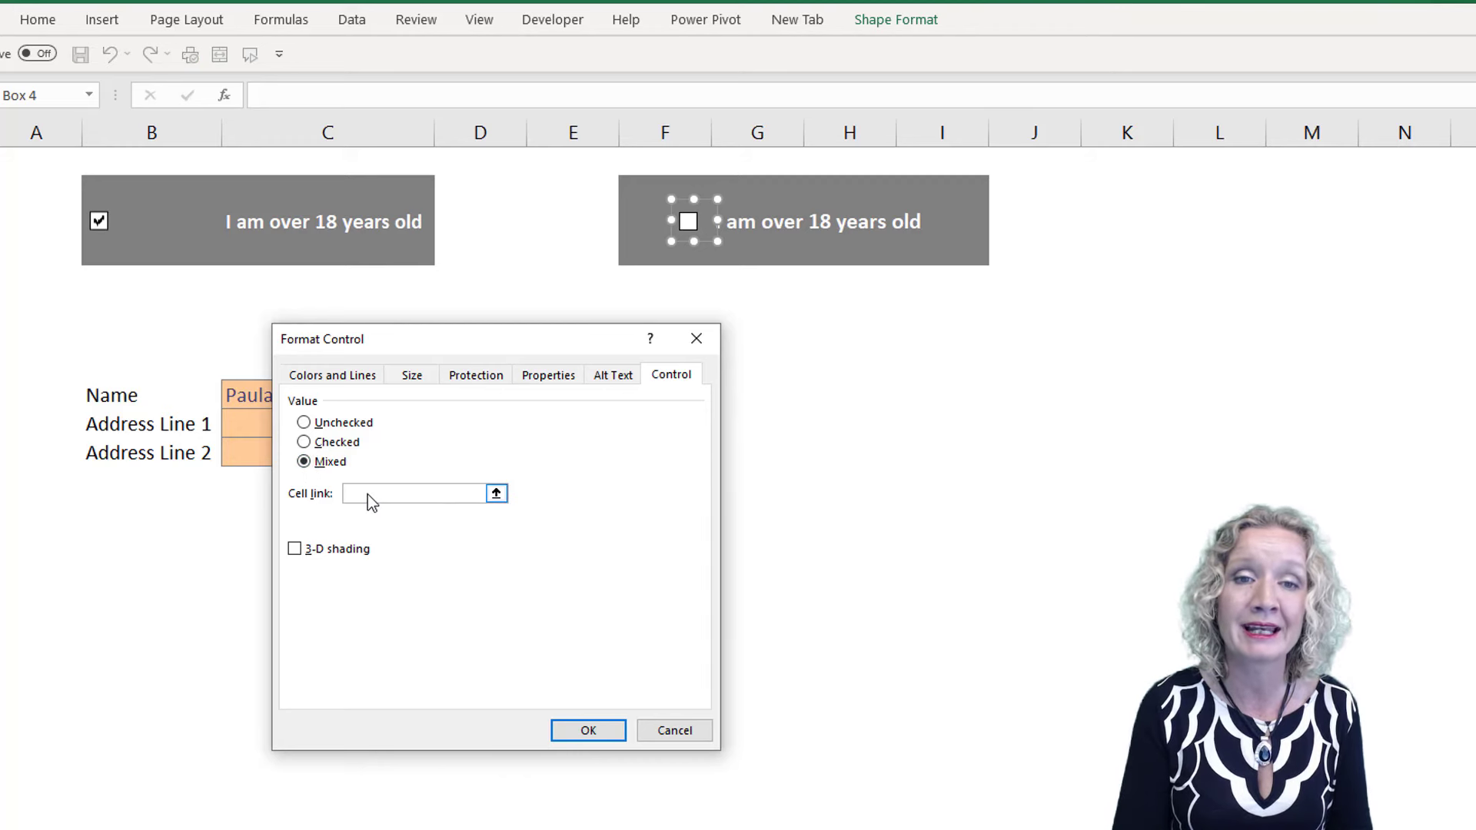
type("F3")
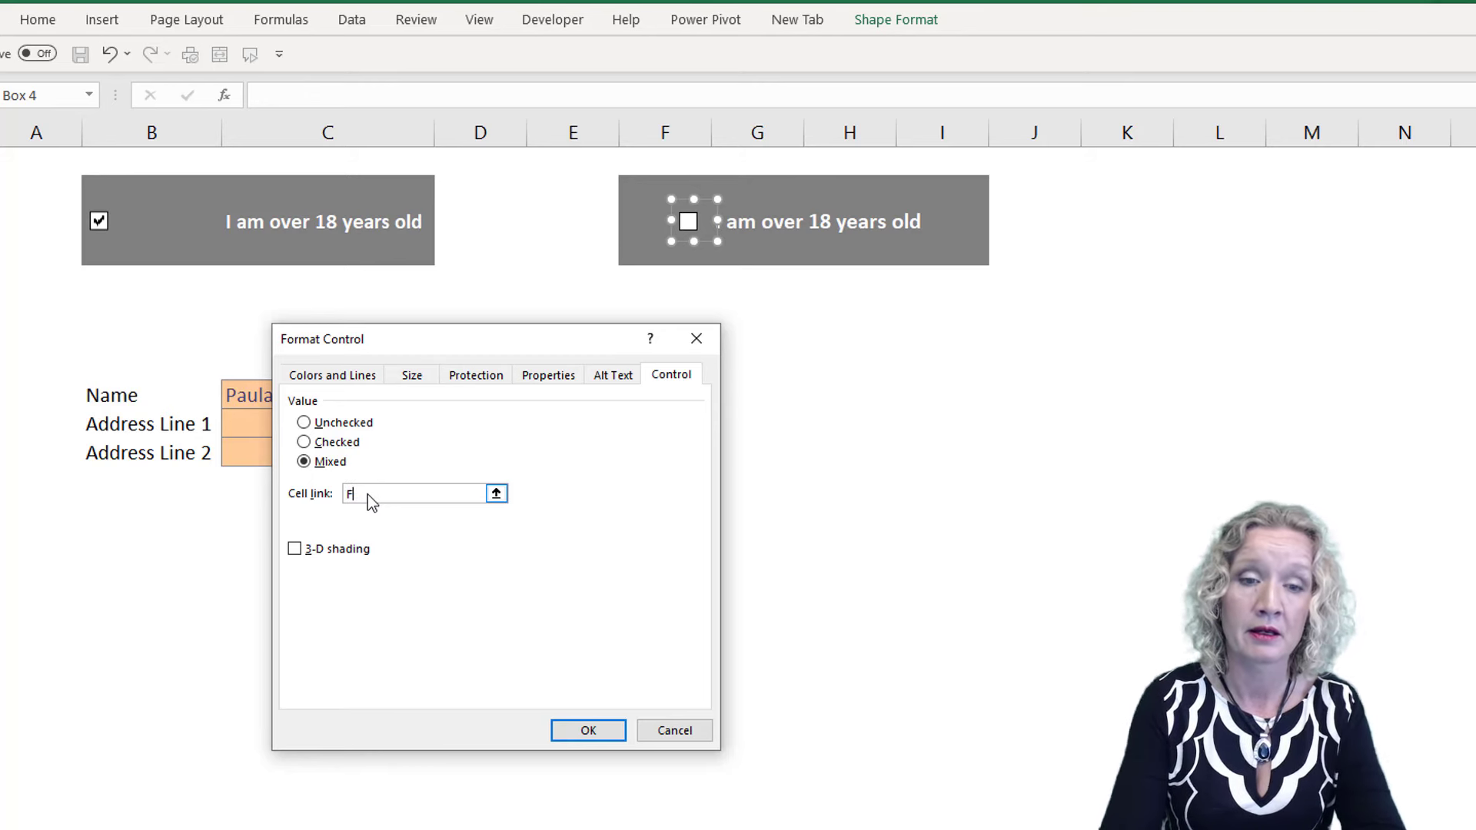
left_click(597, 729)
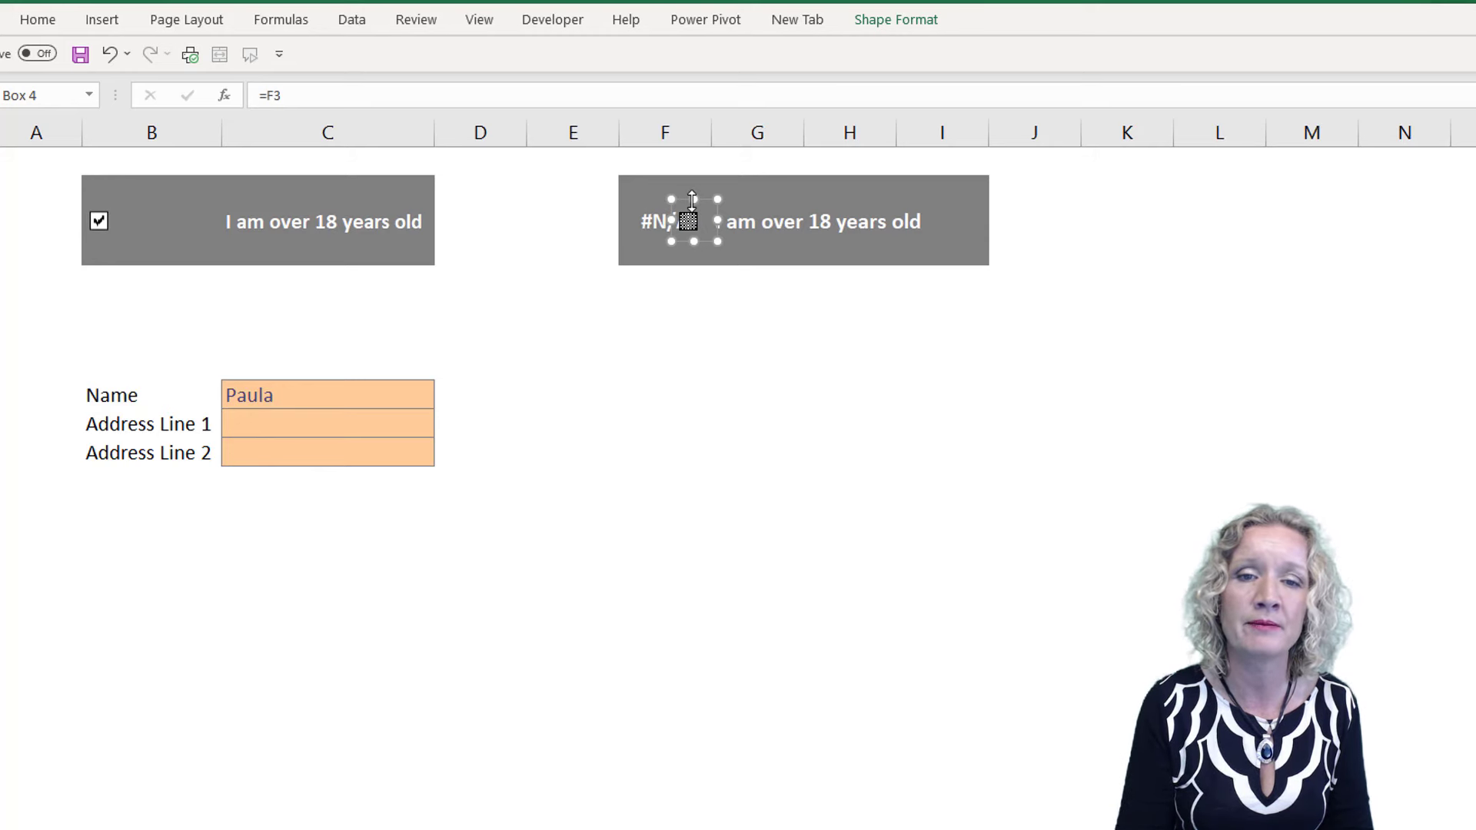
Move the linked check box below the grey banner and toggle it off and on to test cell F3
left_click_drag(685, 200, 669, 292)
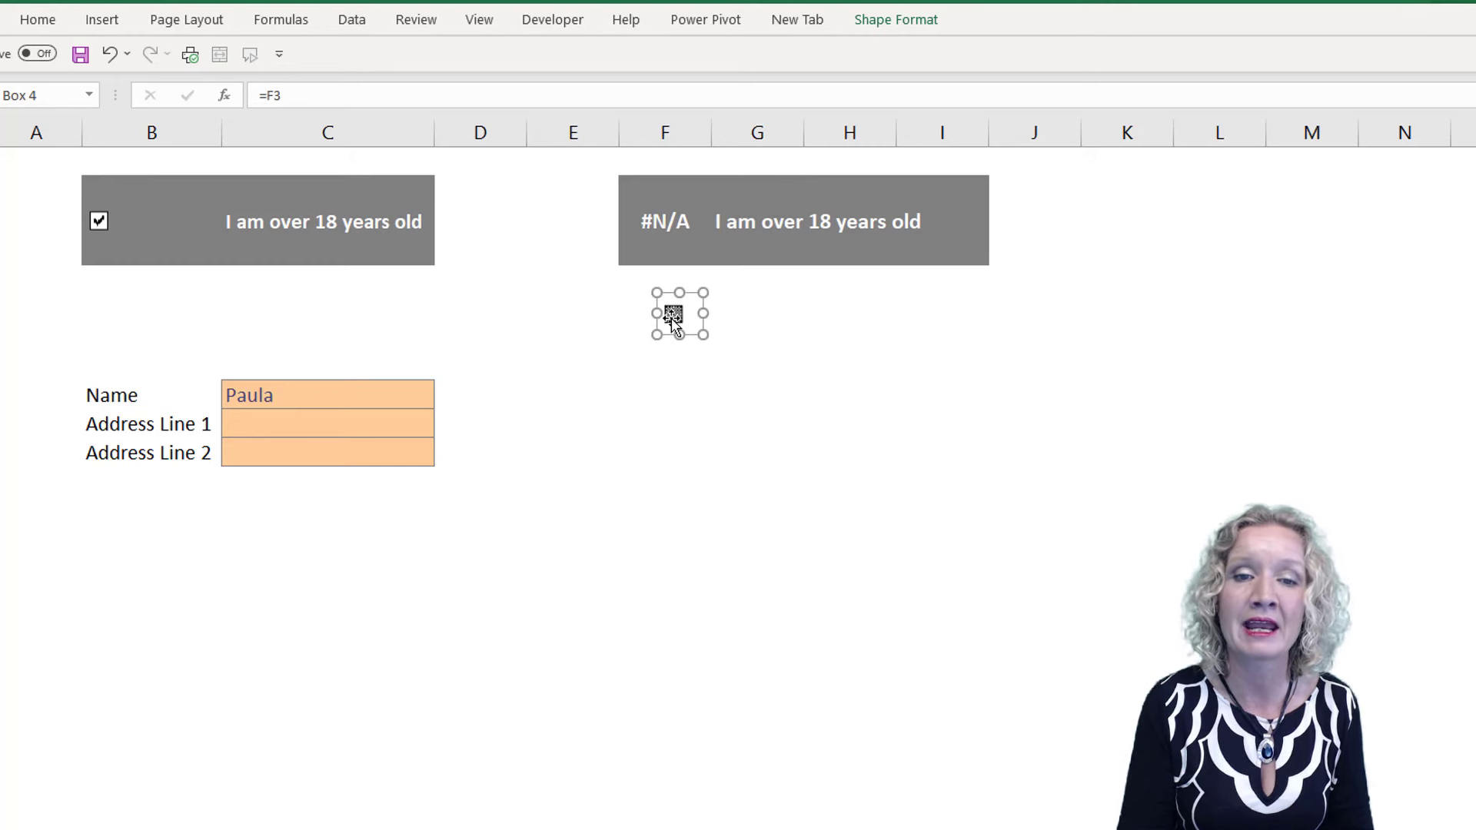
left_click(838, 363)
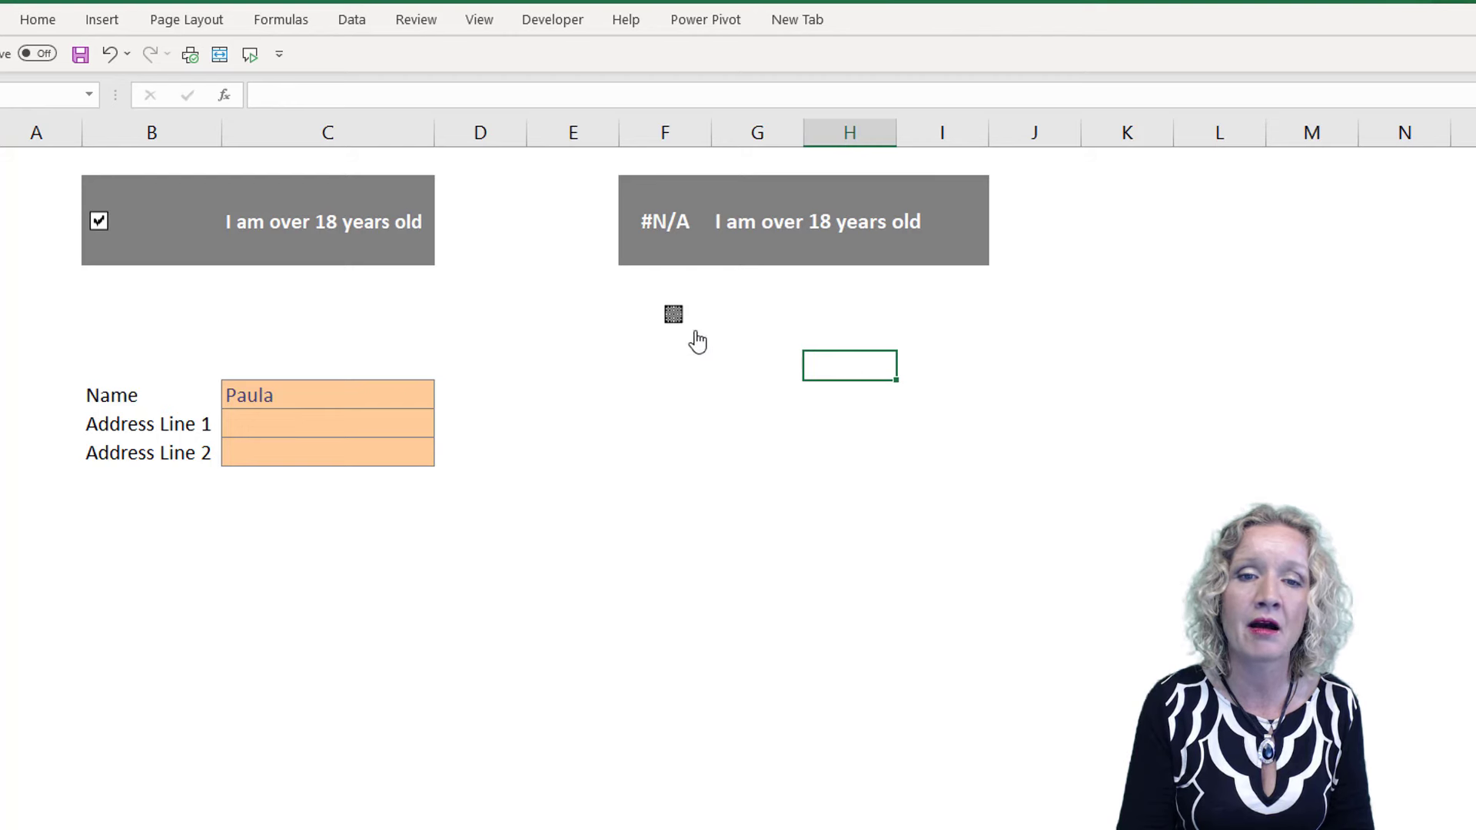
left_click(671, 320)
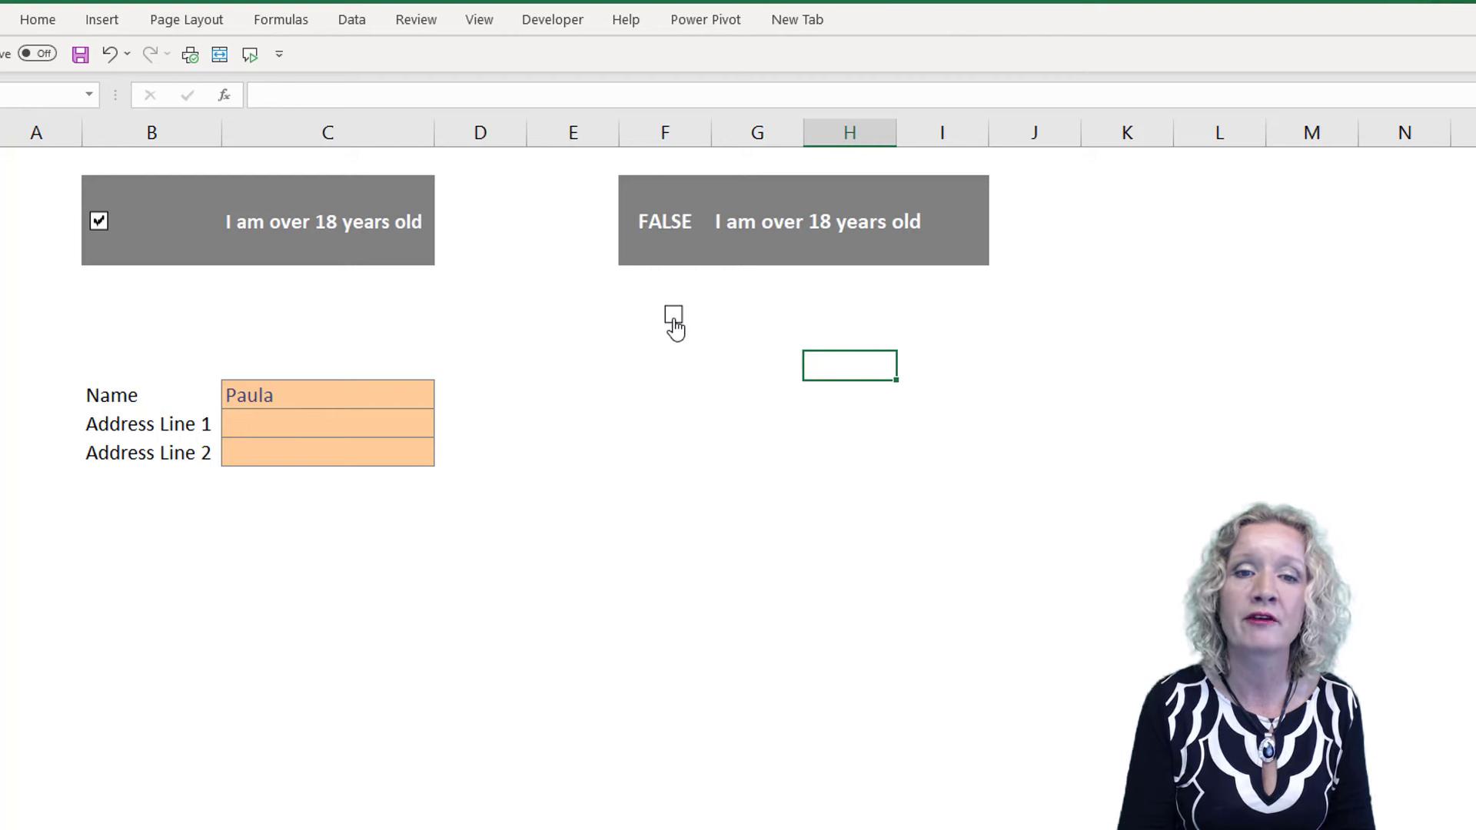
left_click(673, 317)
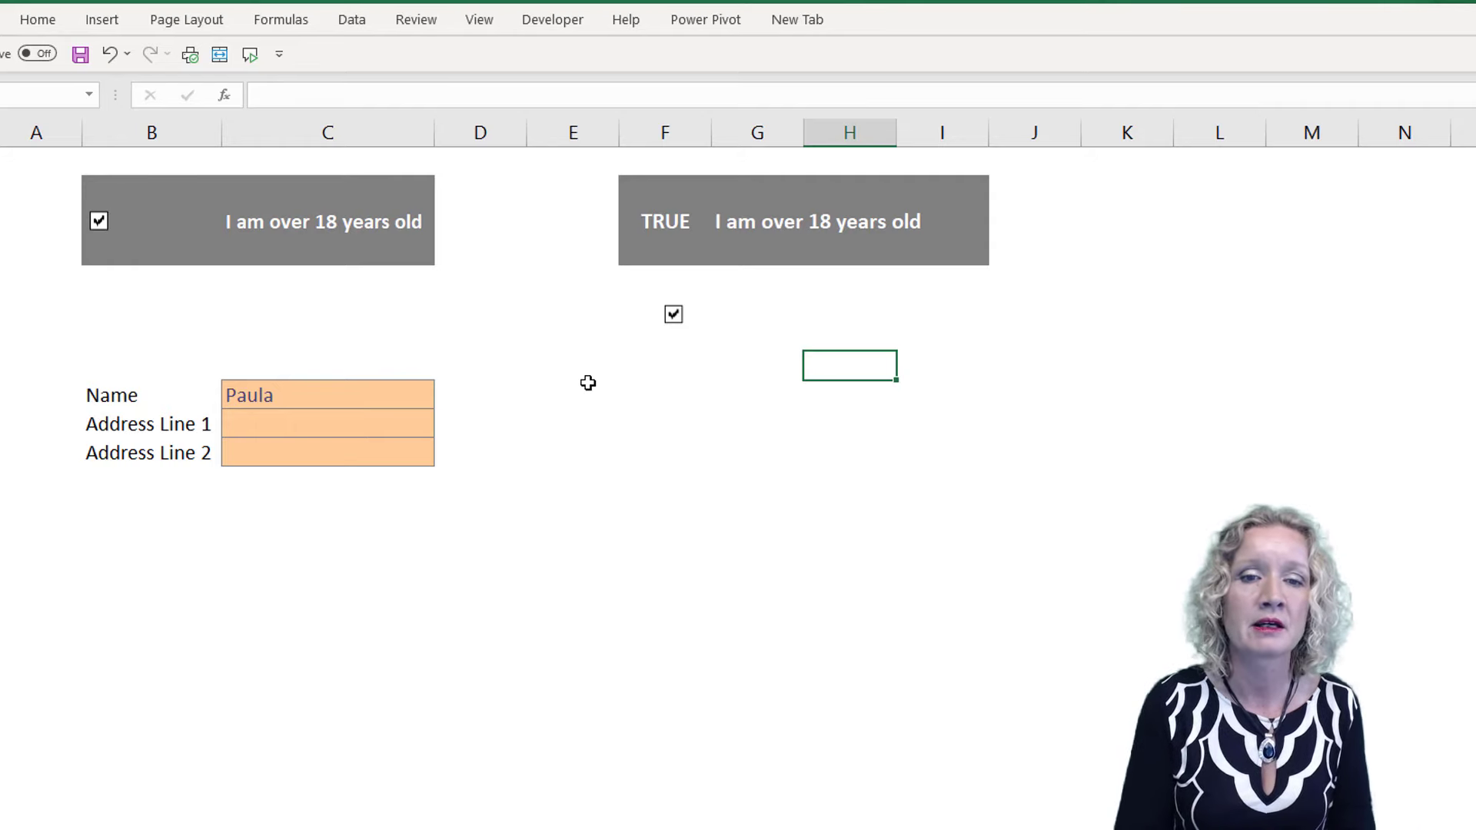
Add a "Name" label in F9, give G9 the existing form's orange input cell style, and widen column G
left_click(653, 385)
type("Name")
key("Tab")
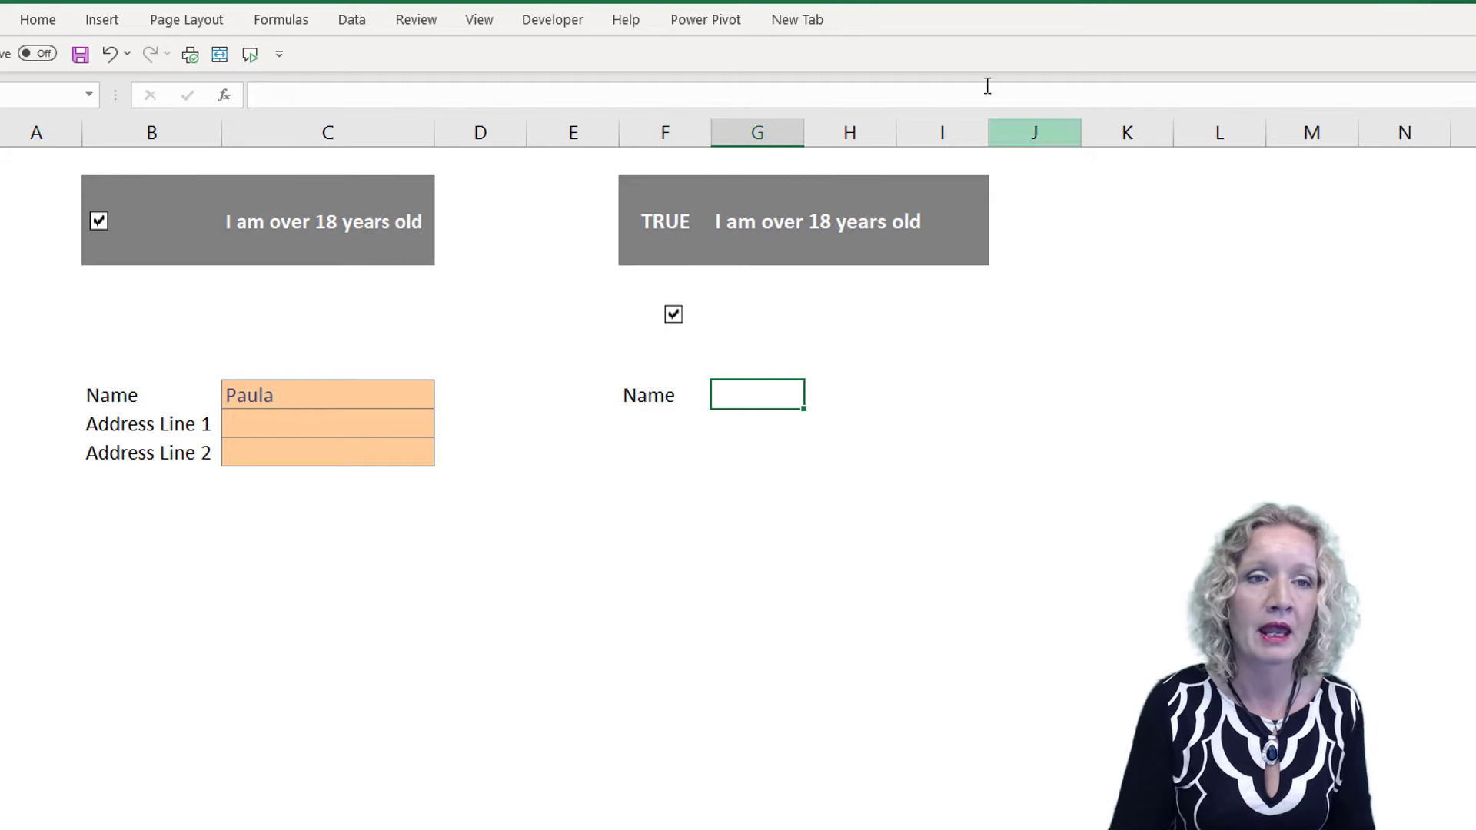
left_click(37, 20)
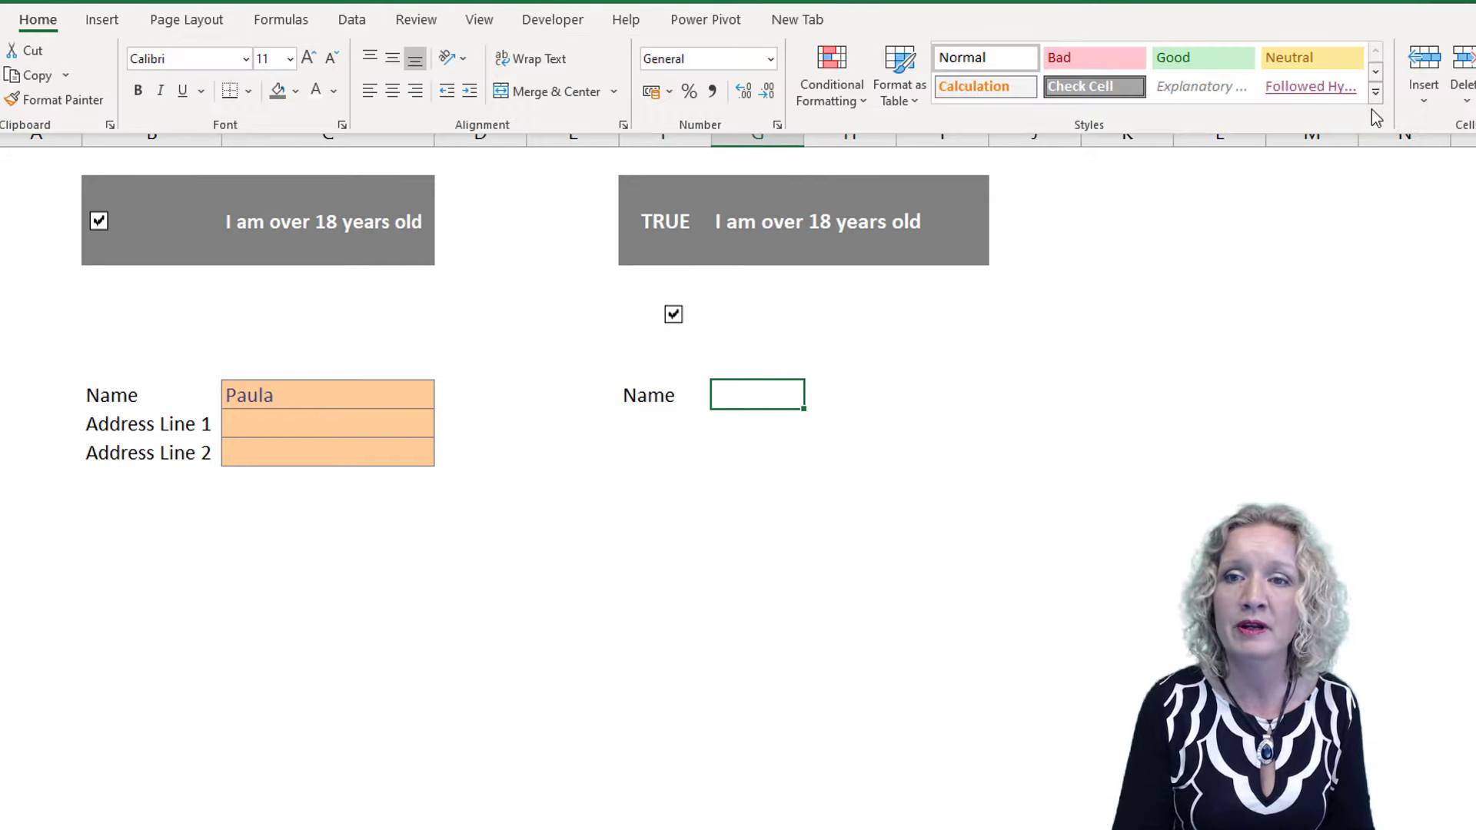
left_click(1375, 93)
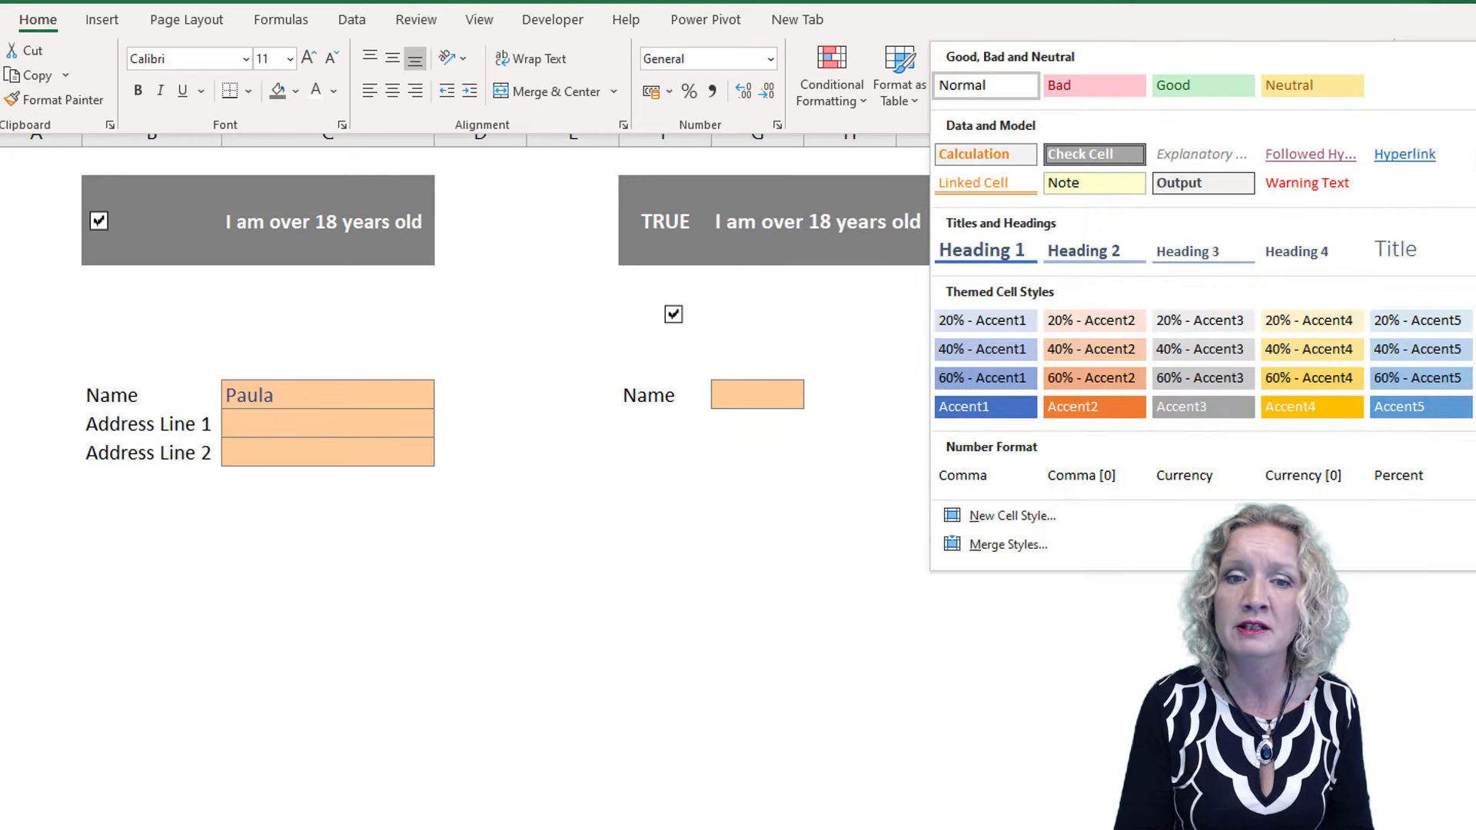
left_click(1399, 154)
left_click_drag(804, 131, 869, 132)
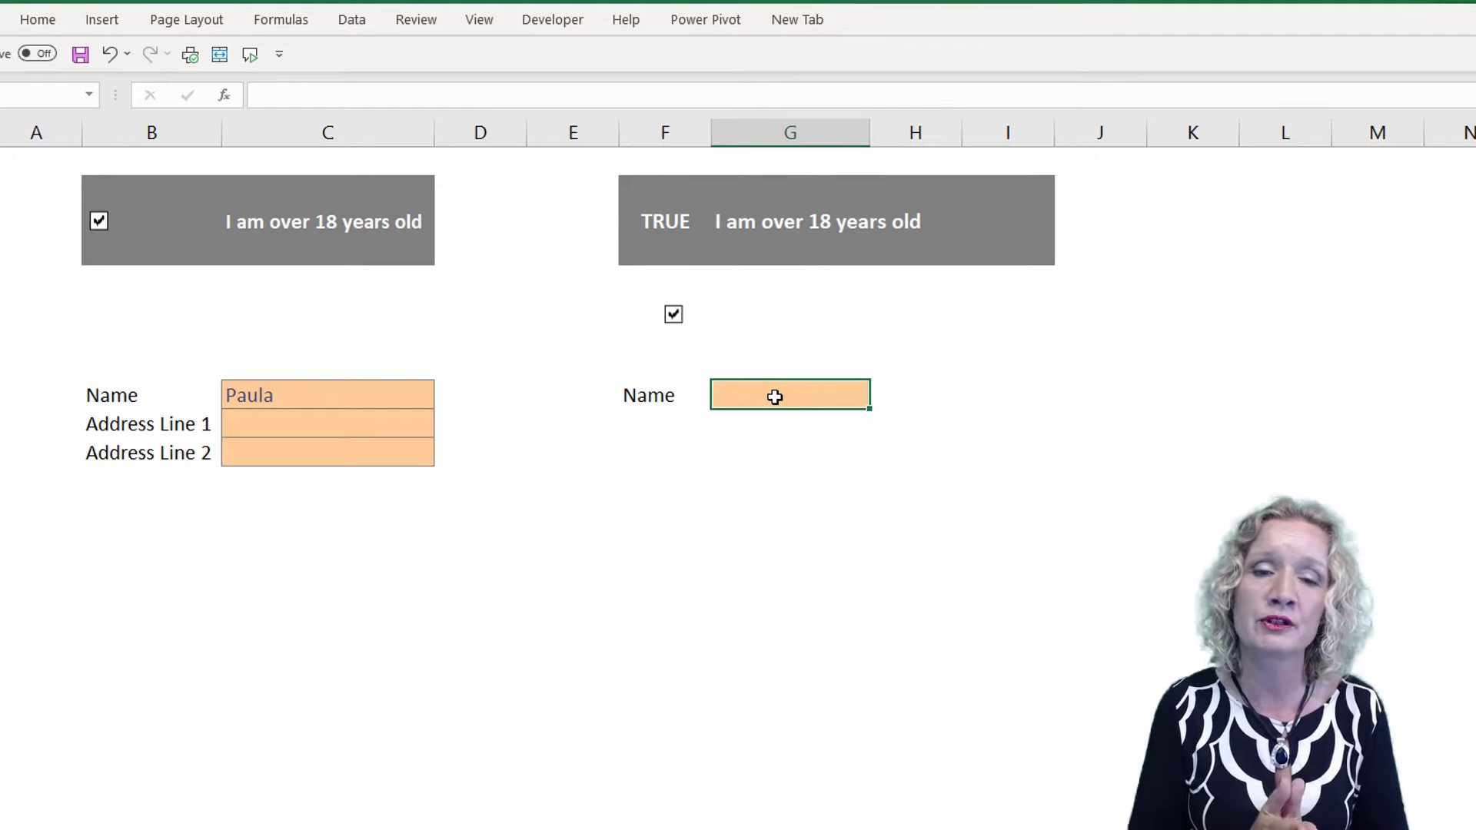
Apply data validation to the Name entry cell G9 using a Custom formula that refers to cell F3
left_click(659, 226)
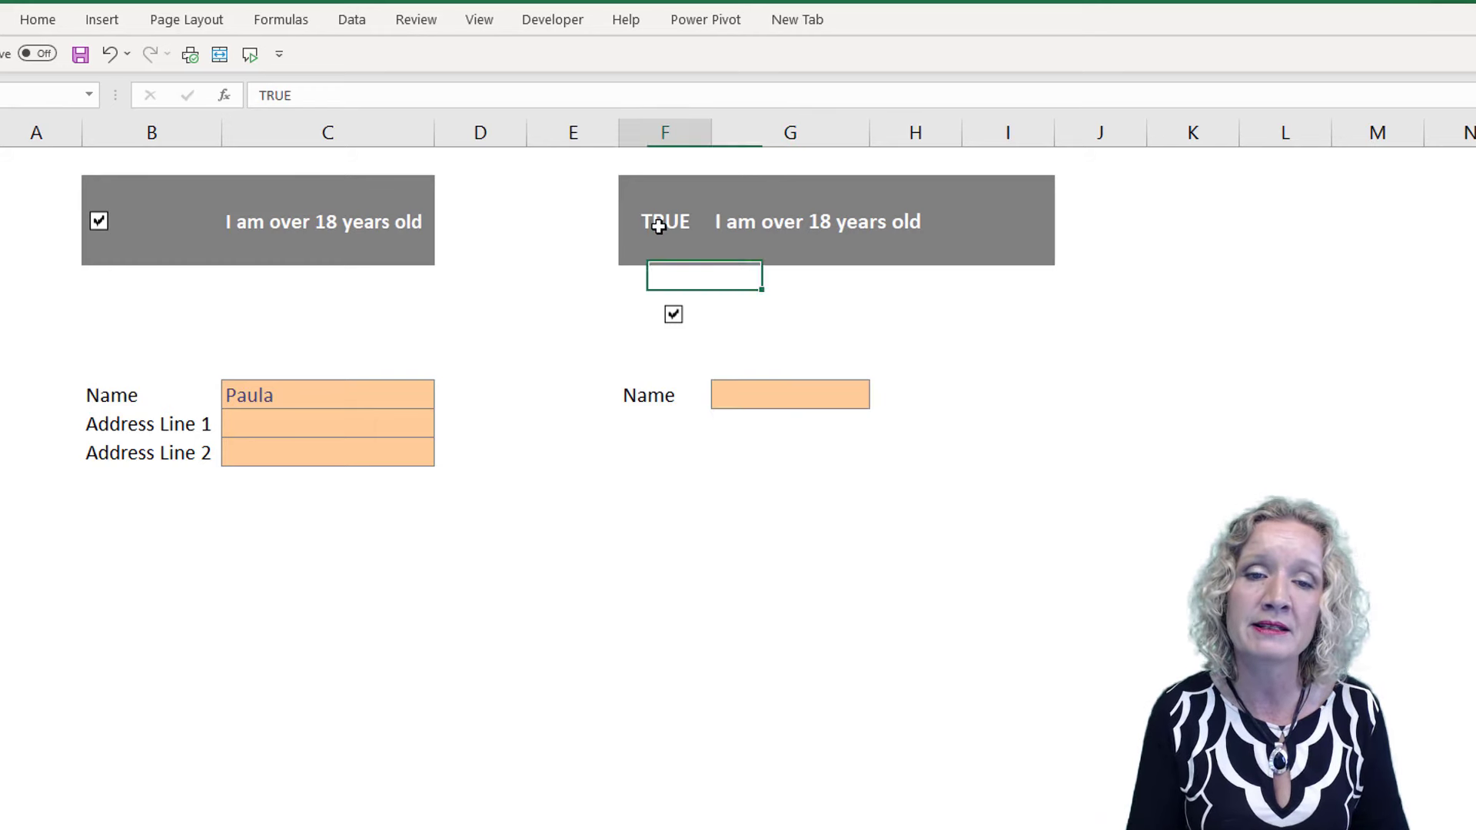
left_click(738, 396)
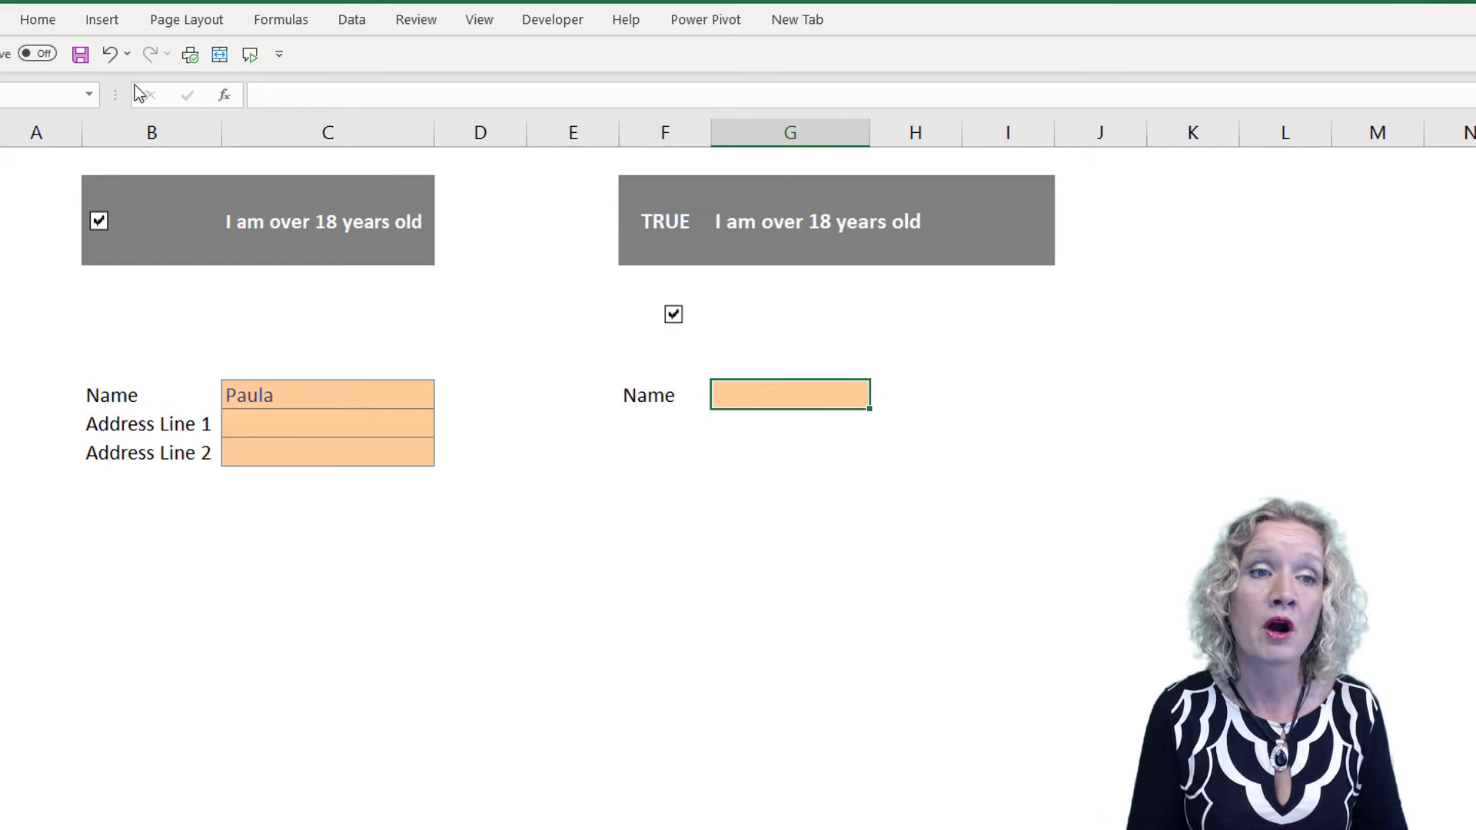
left_click(348, 21)
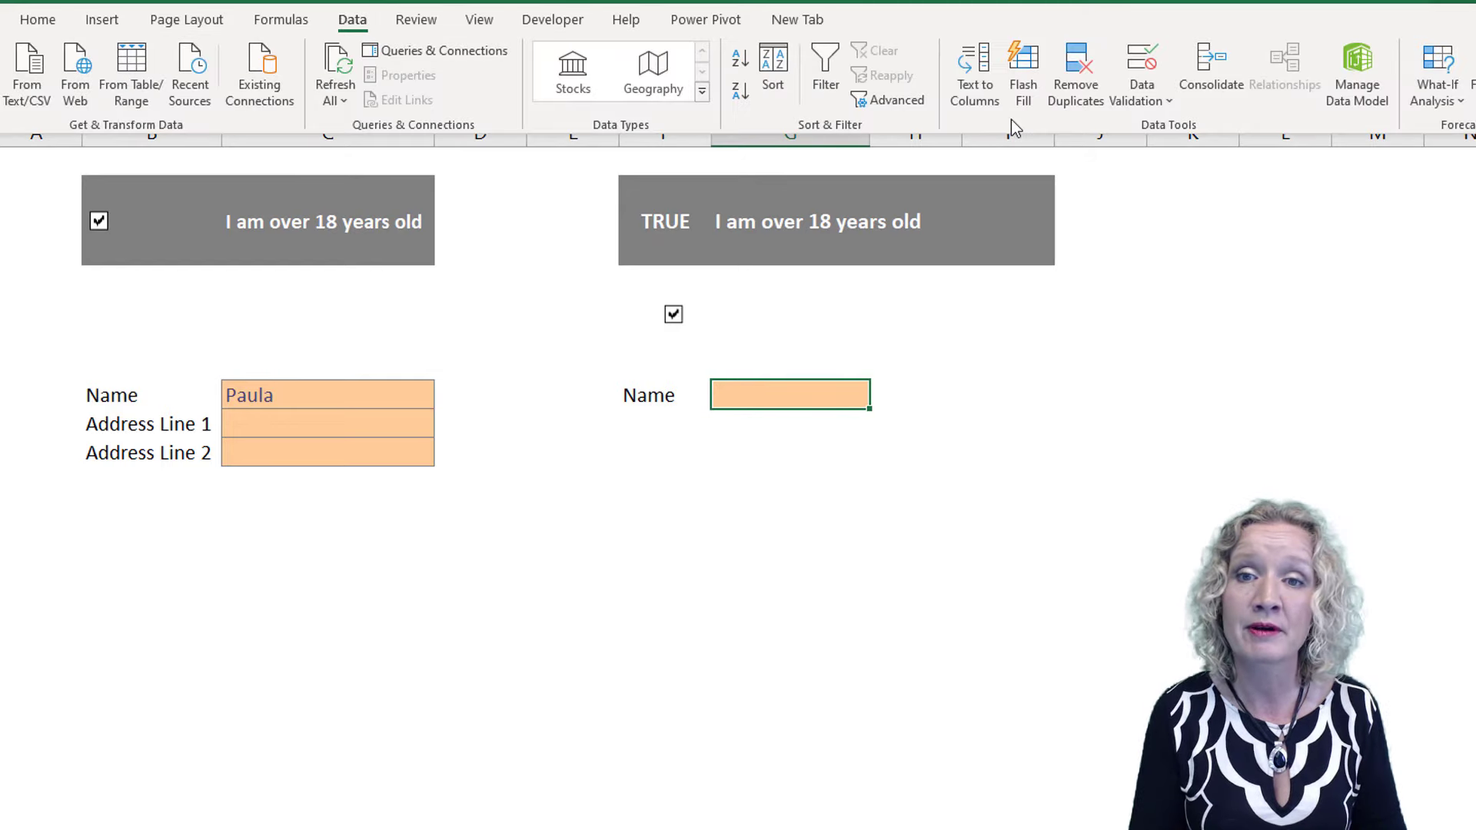
left_click(1151, 88)
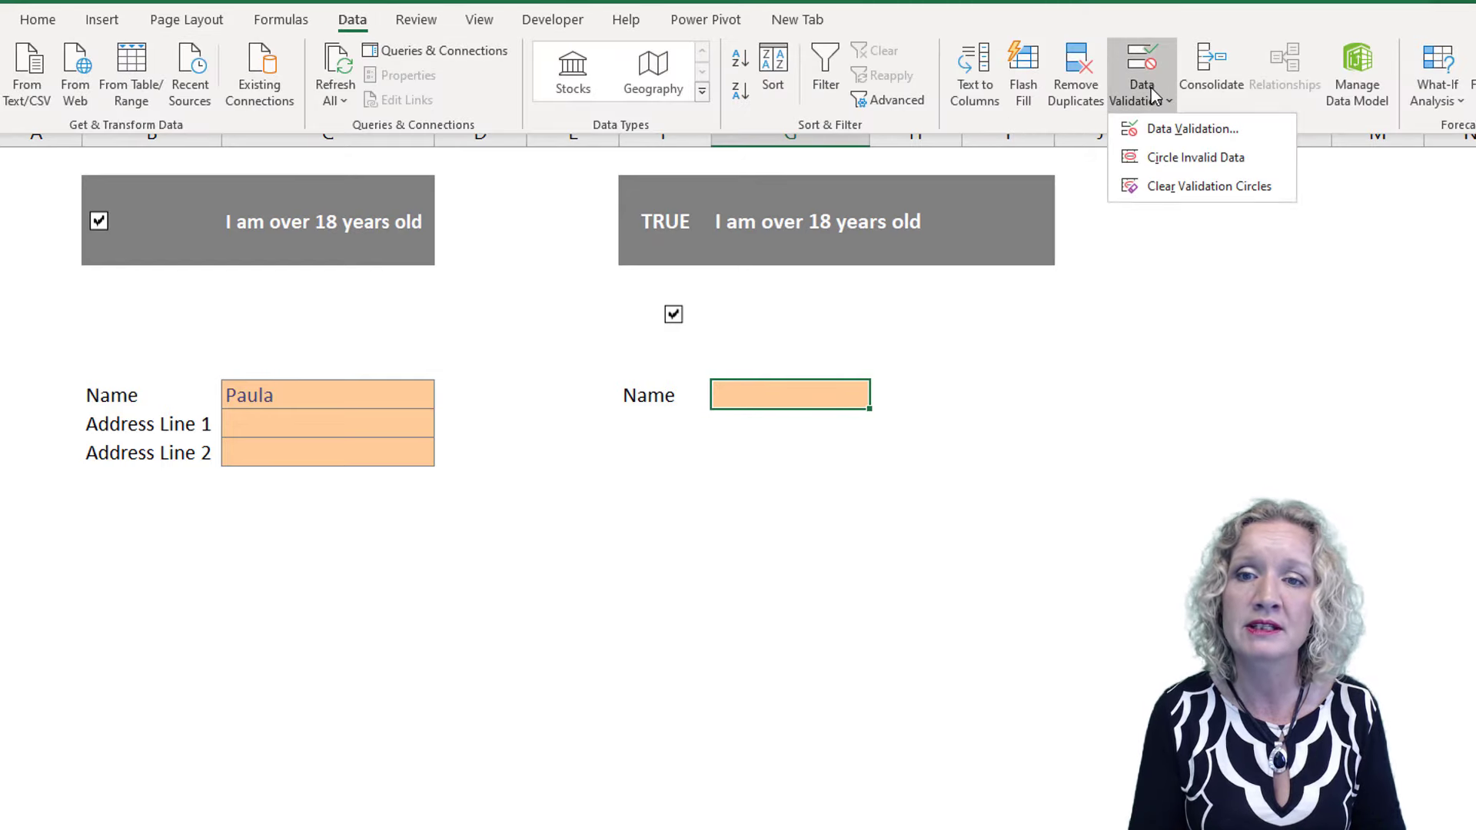
left_click(1166, 134)
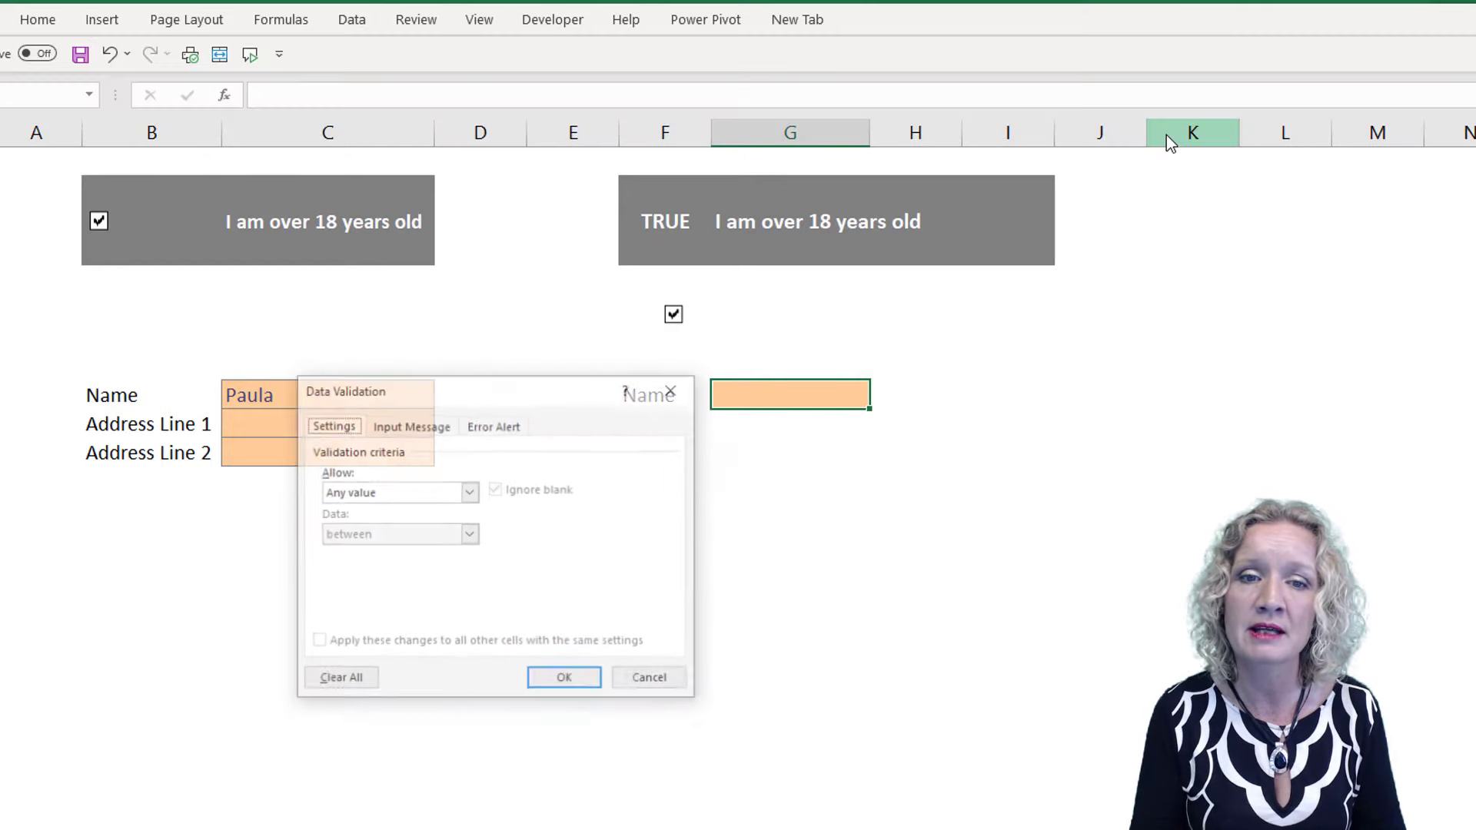
left_click(470, 492)
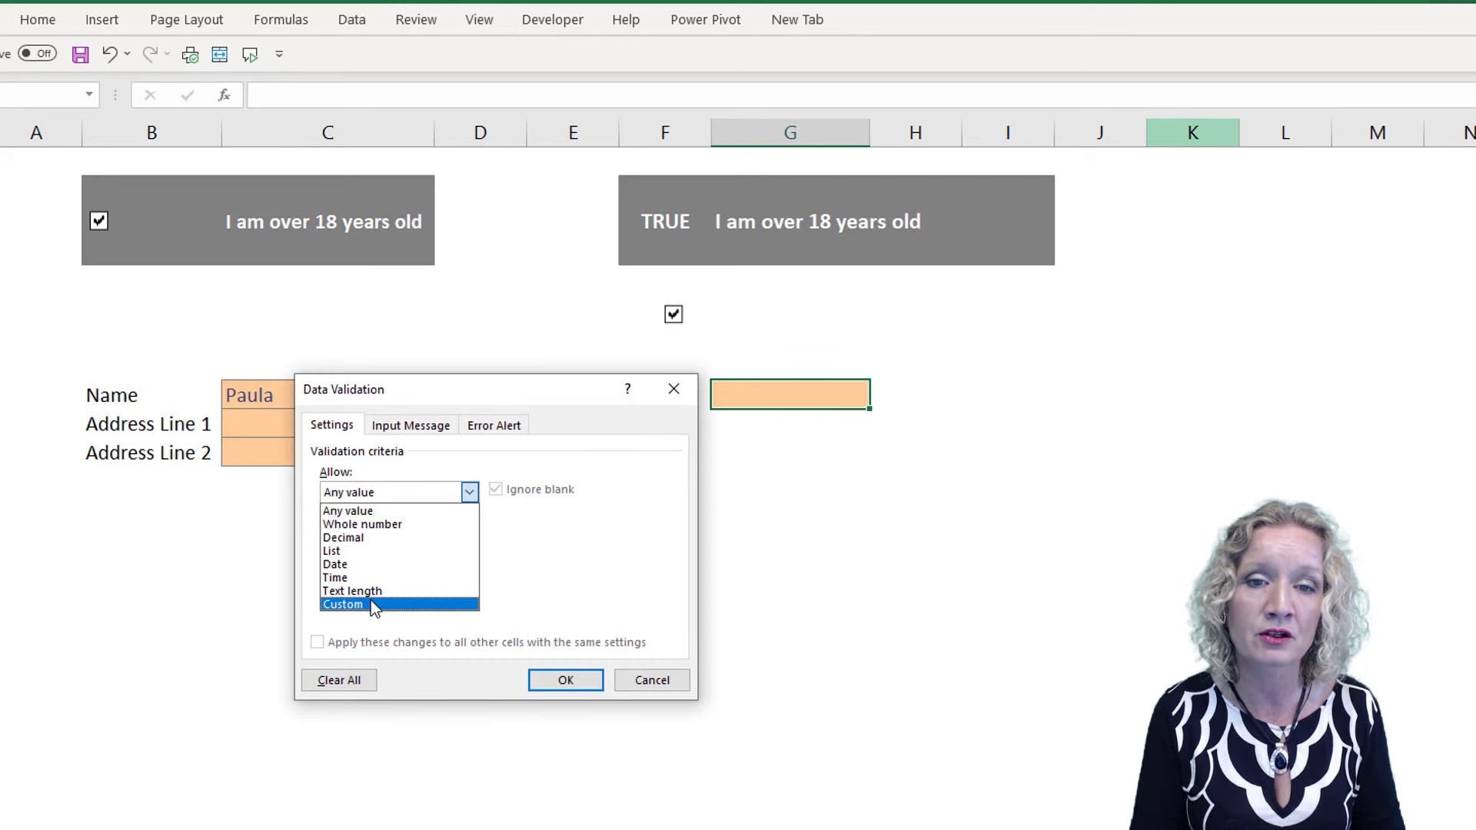
left_click(370, 603)
left_click(371, 577)
type("=")
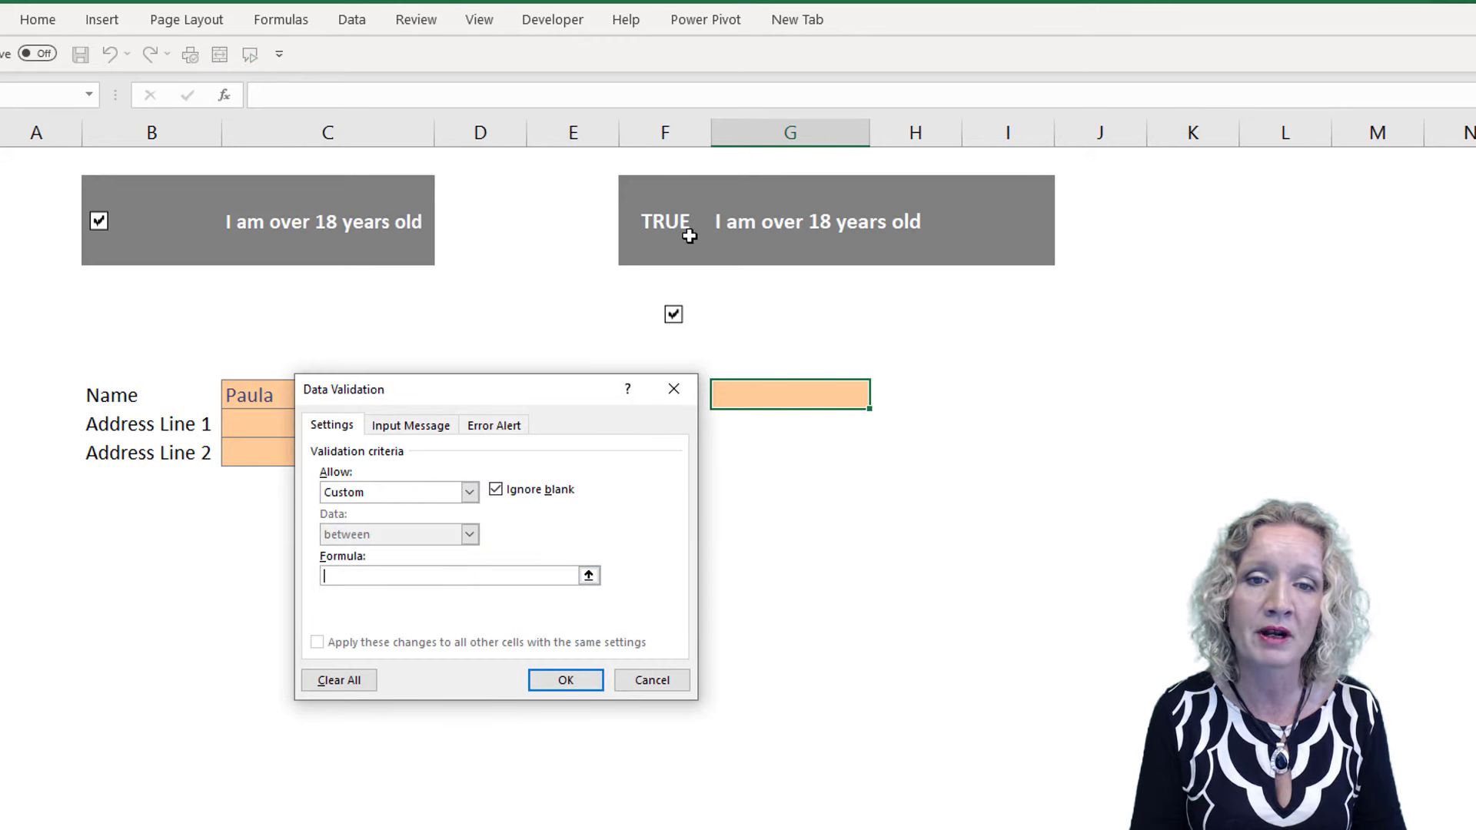
left_click(666, 220)
key("Return")
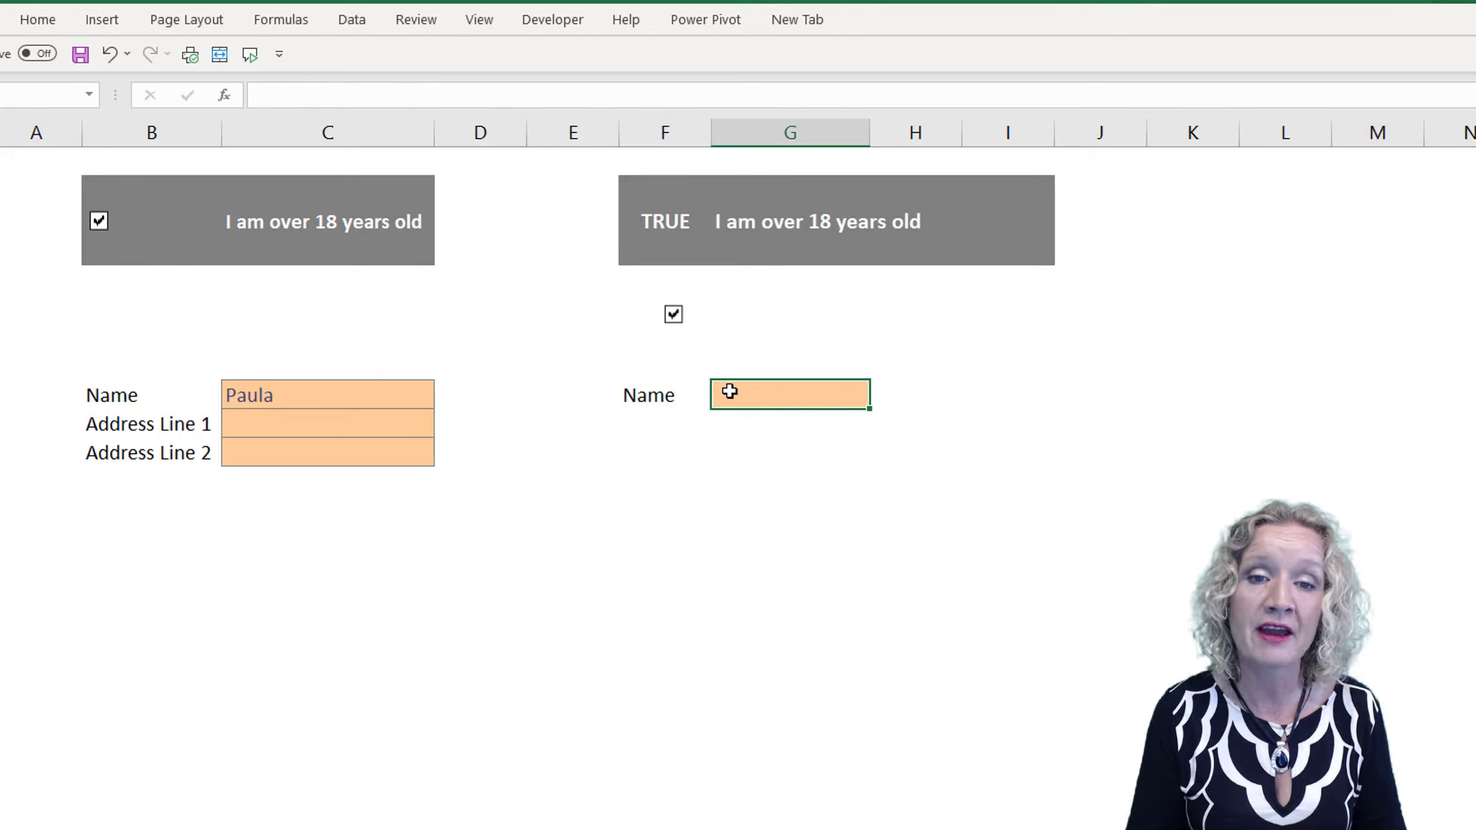
Test the validation on G9 by entering a first name with the linked check box ticked, and again after unticking it and clearing the name
type("Paula")
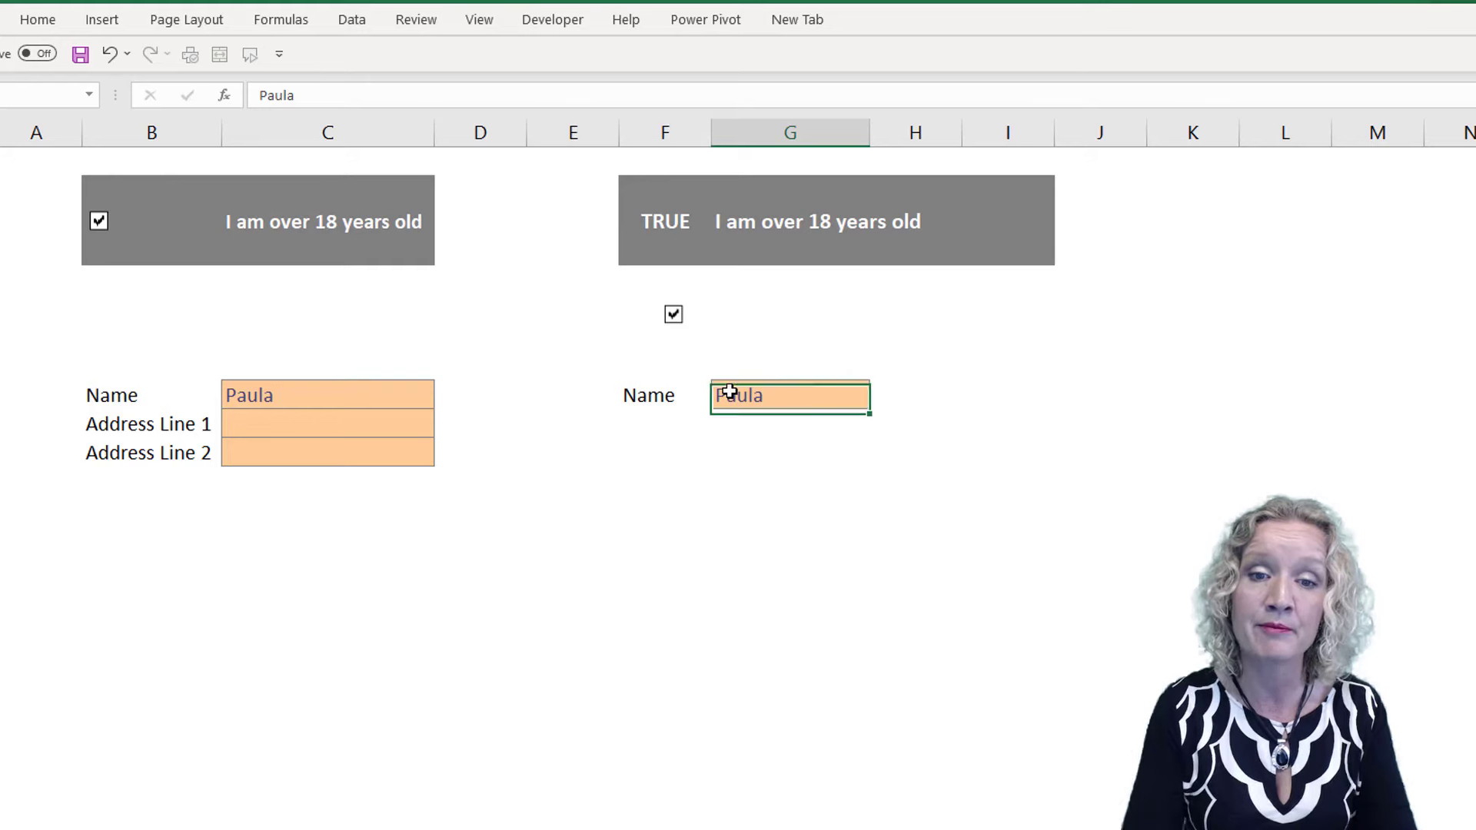
key("Return")
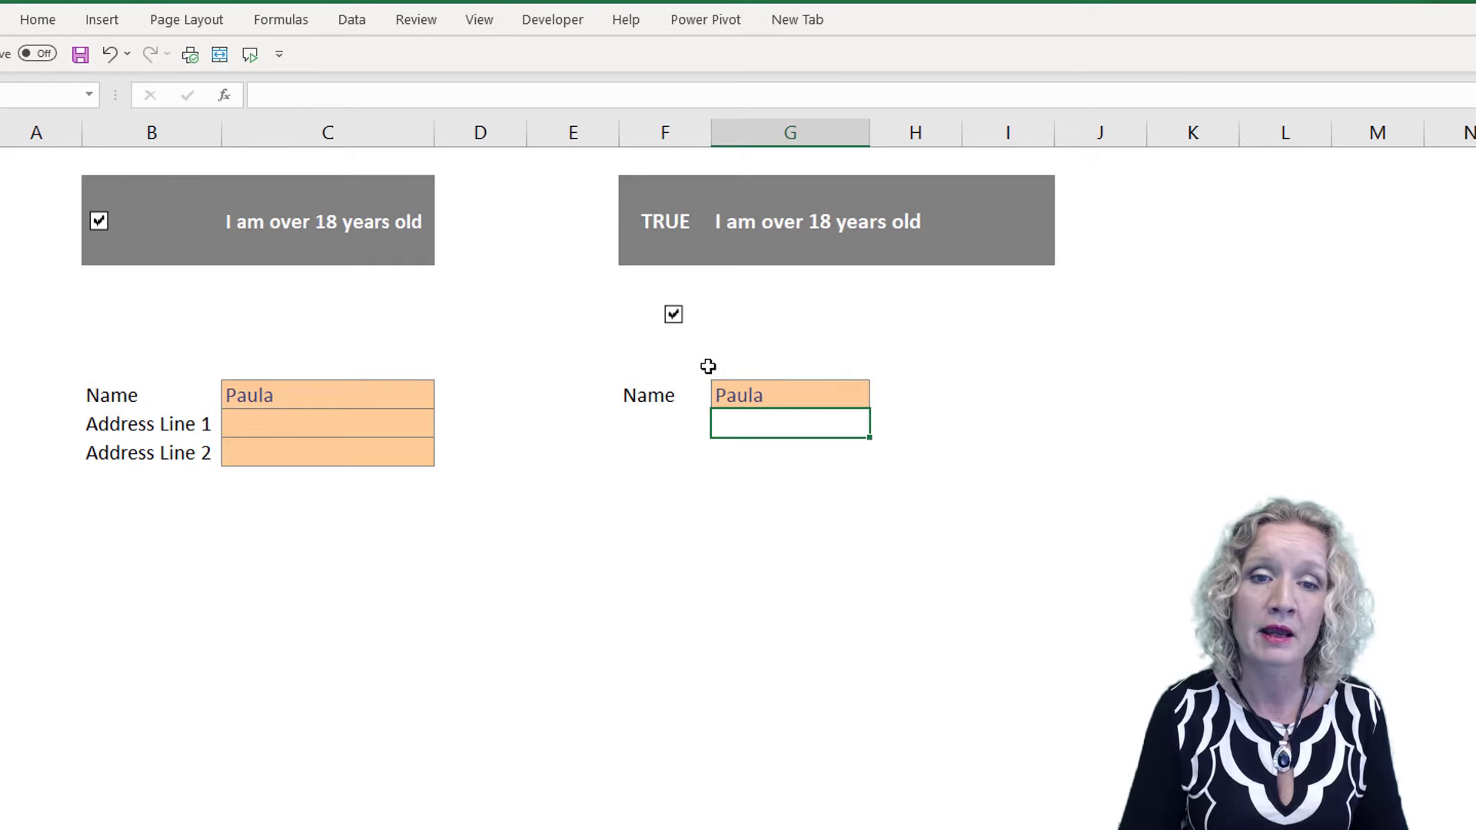
left_click(673, 314)
left_click(733, 399)
key("Delete")
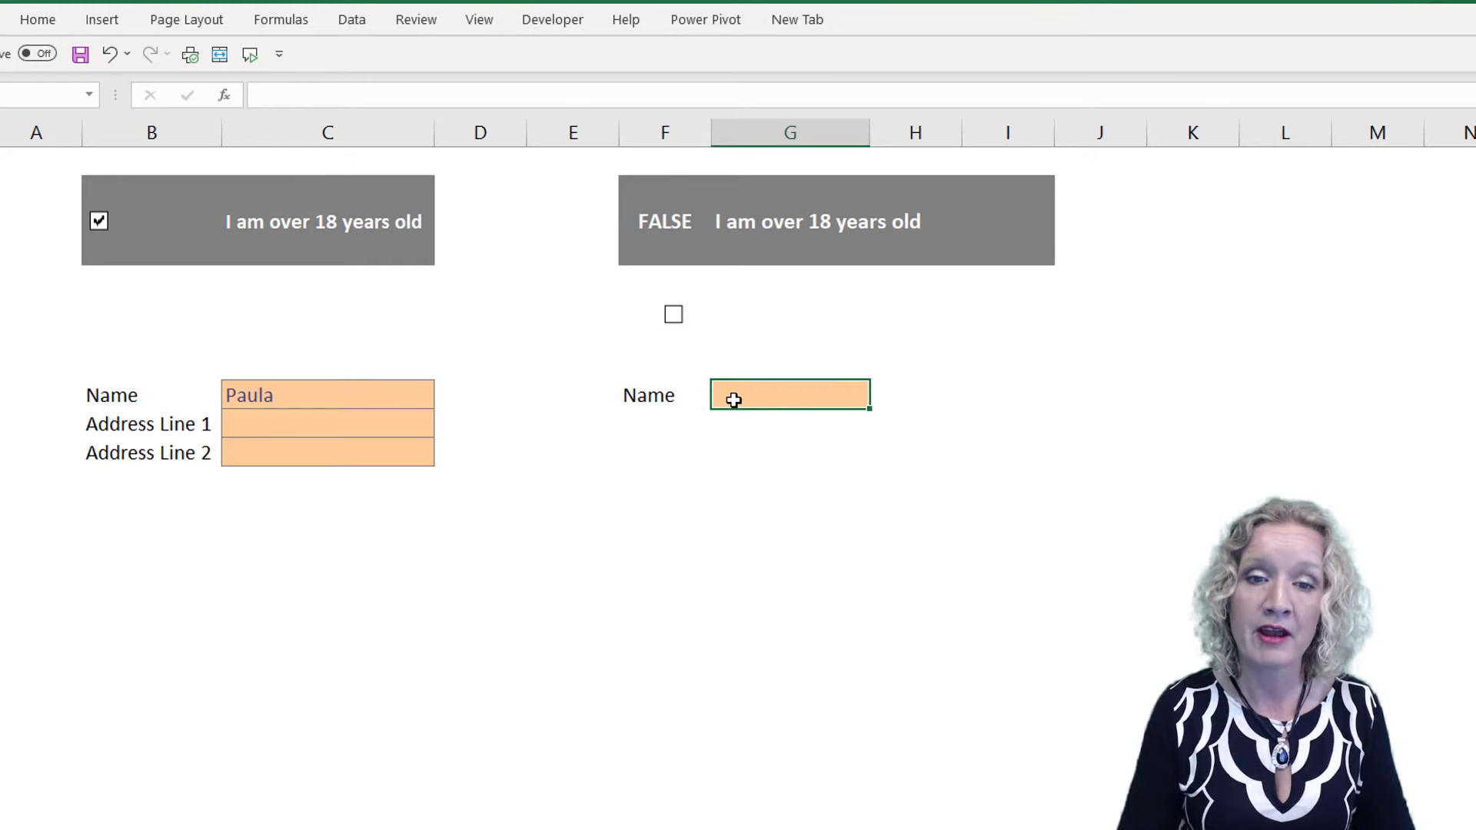
type("Paula")
key("Return")
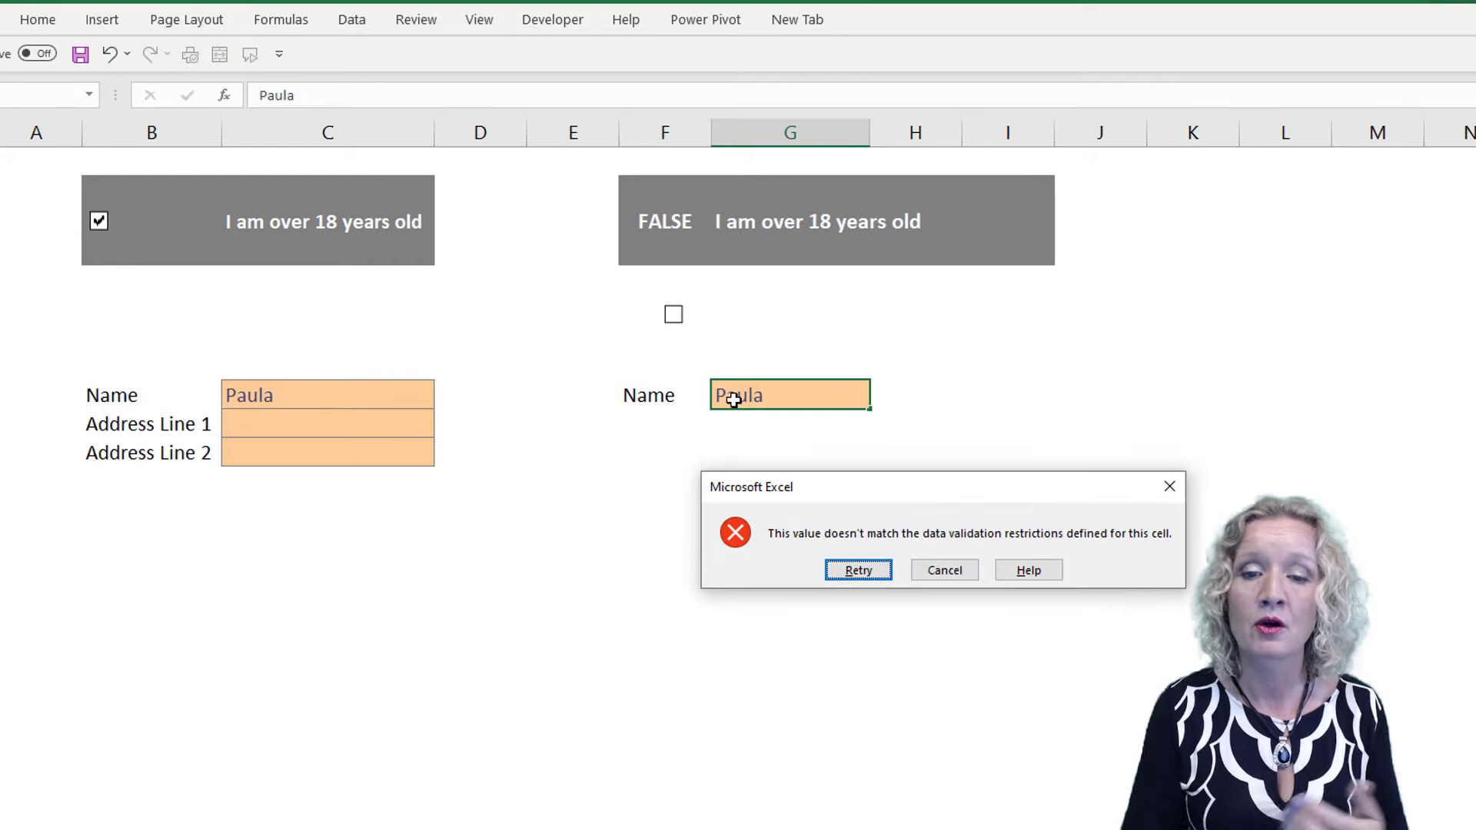
left_click(947, 570)
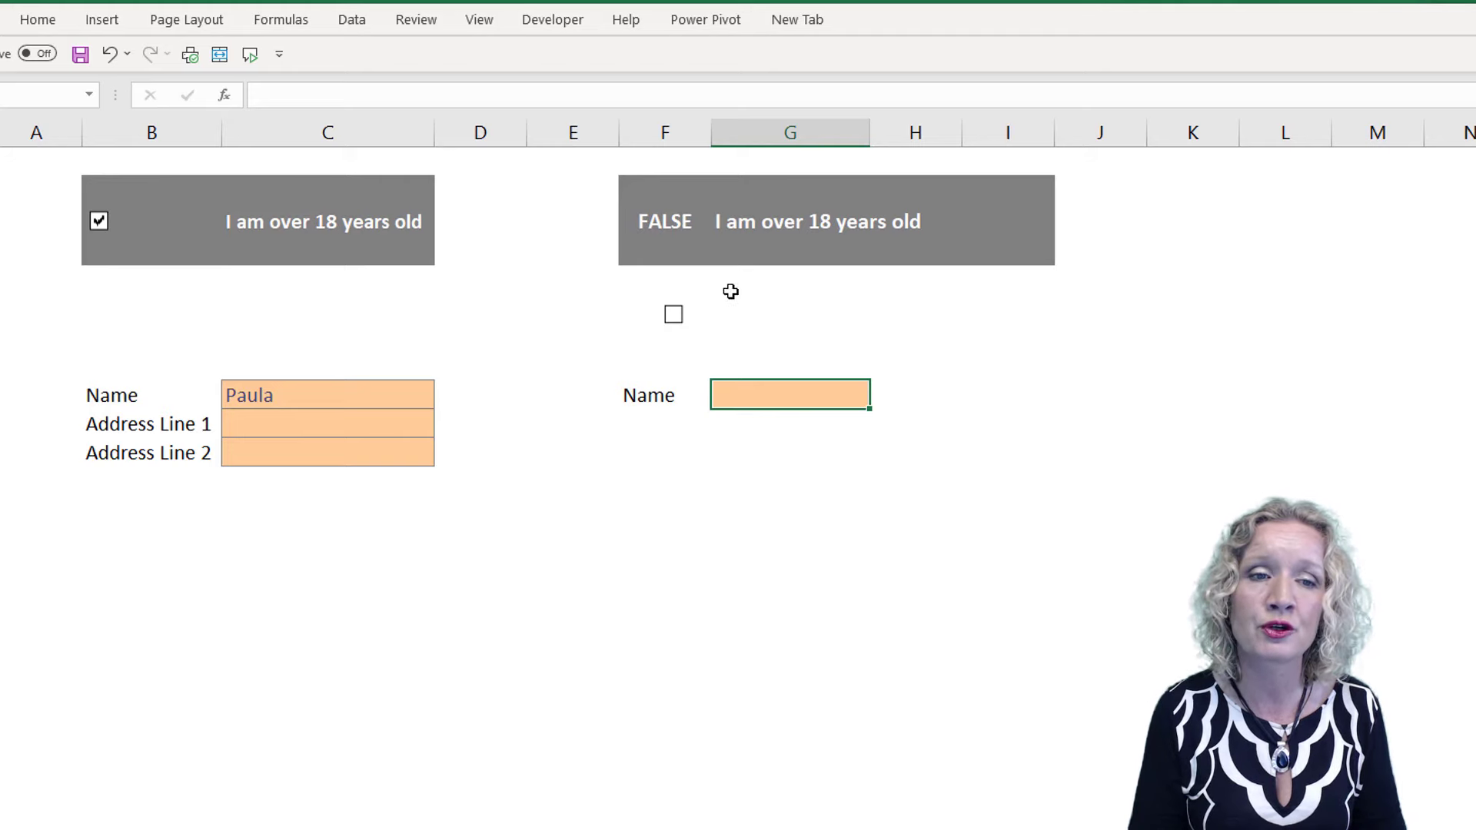
Hide the linked TRUE/FALSE value in cell F3 by applying the custom number format ;;;
left_click(663, 227)
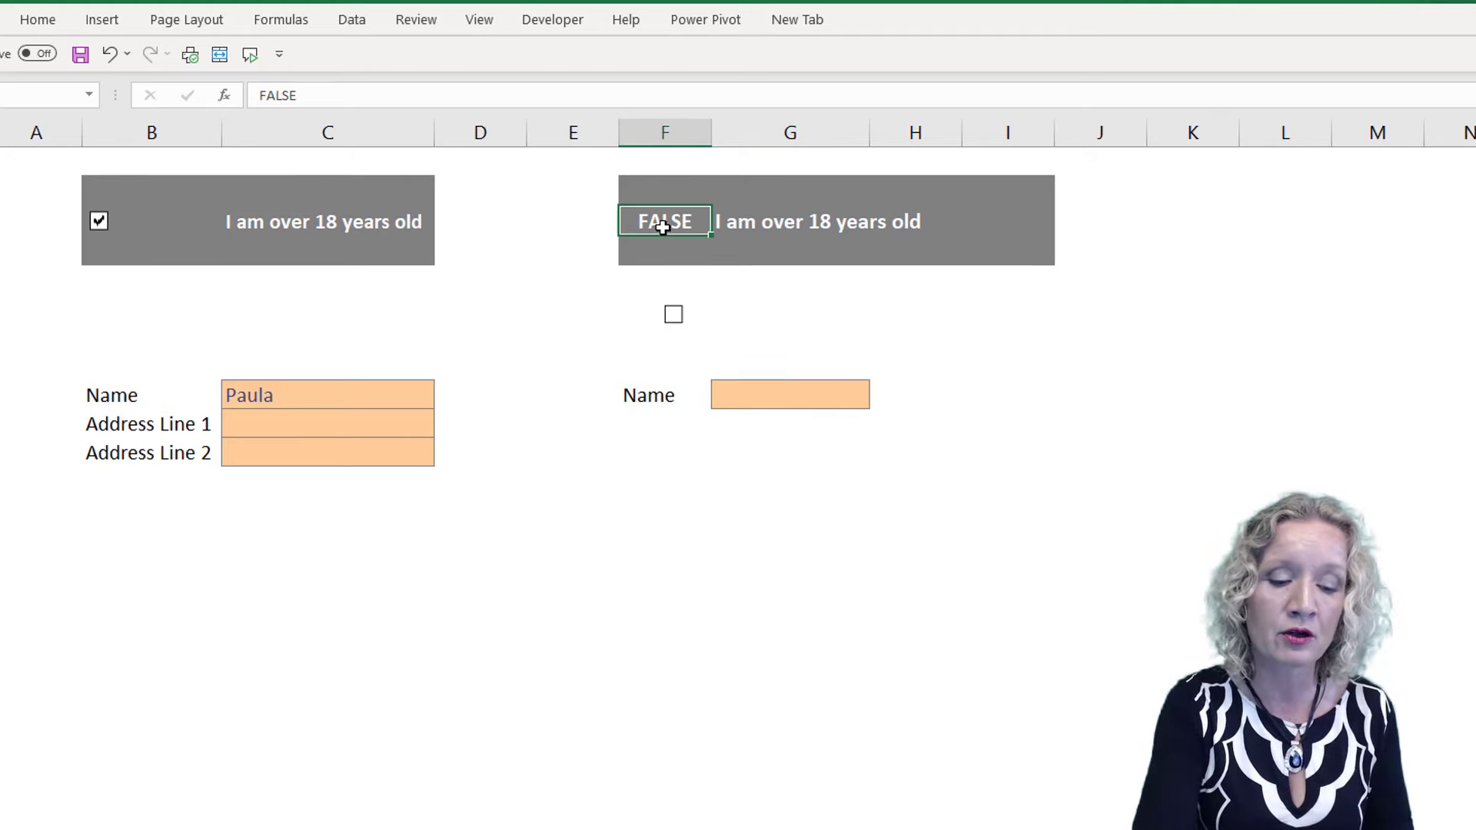
key("ctrl+1")
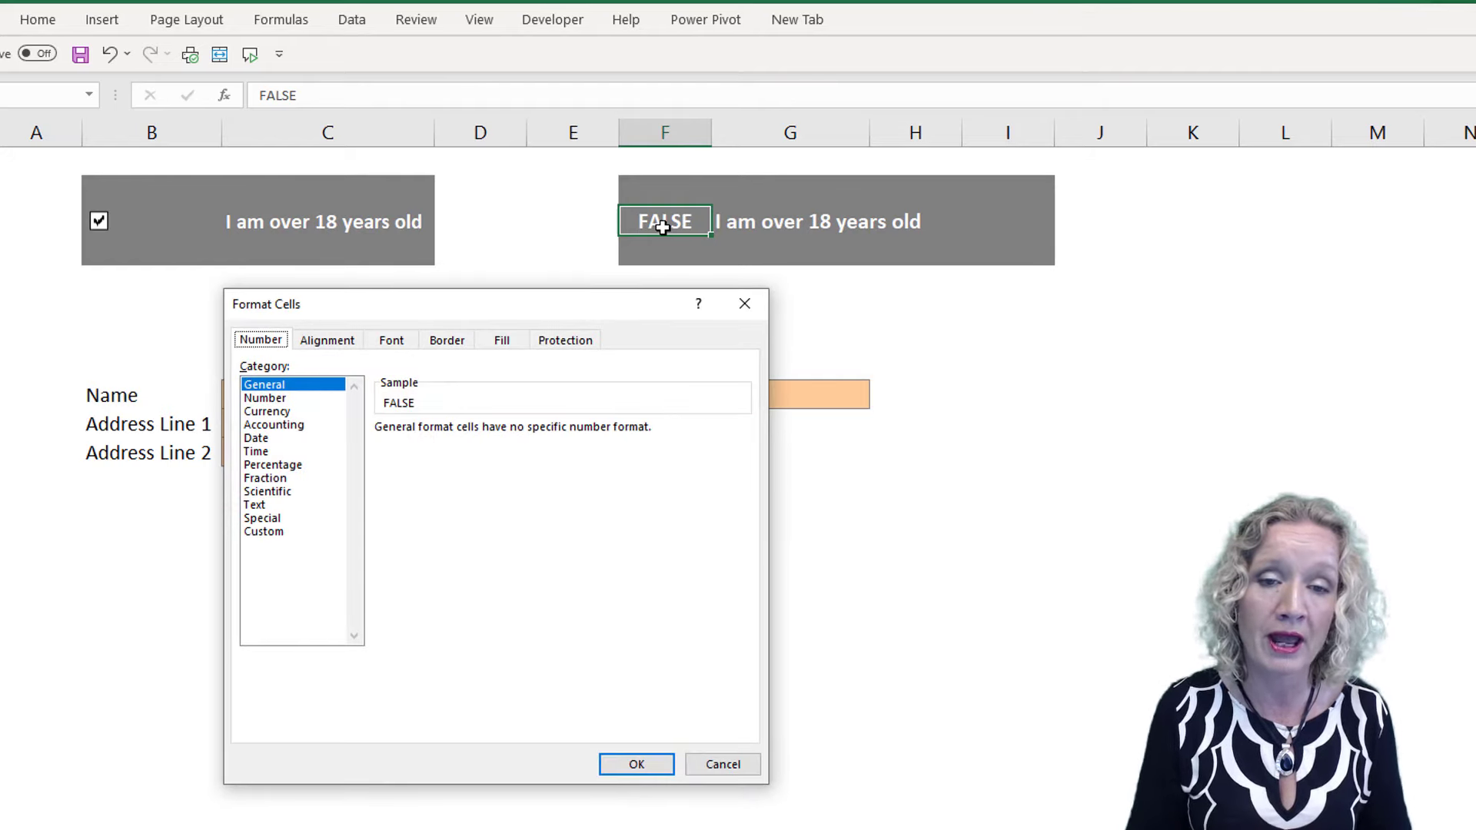
left_click(265, 533)
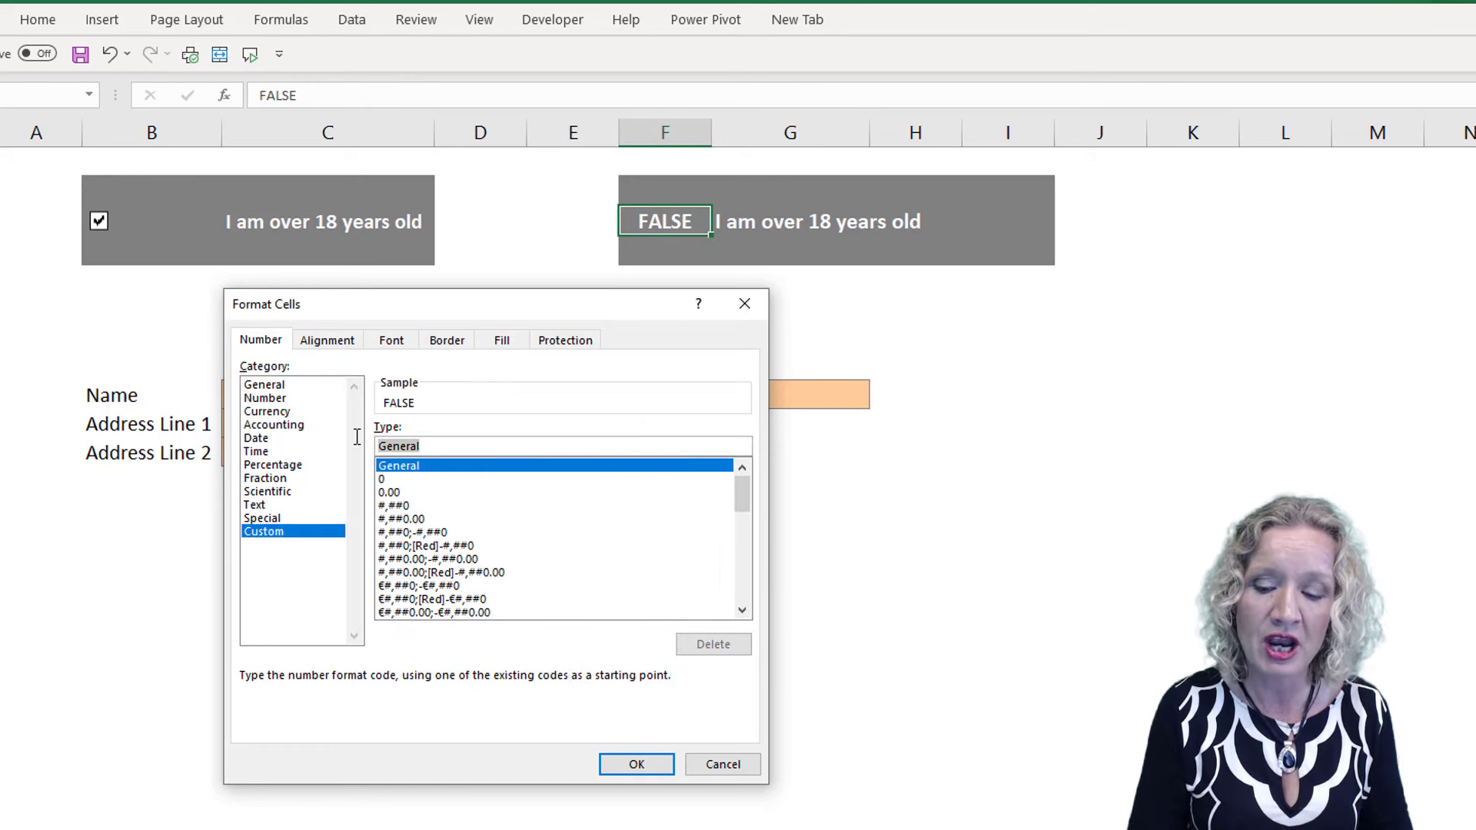
type(";;;")
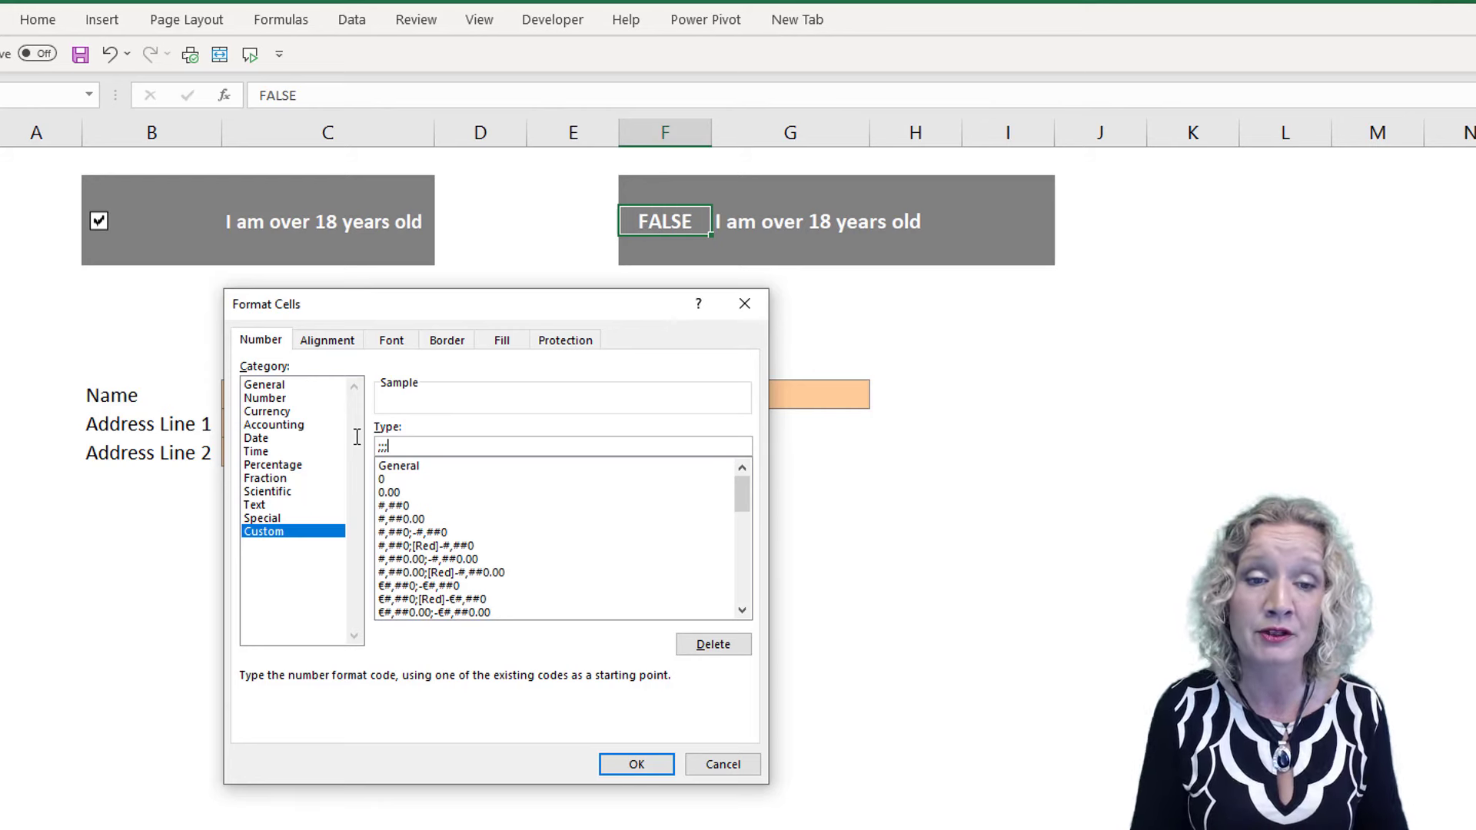
left_click(625, 771)
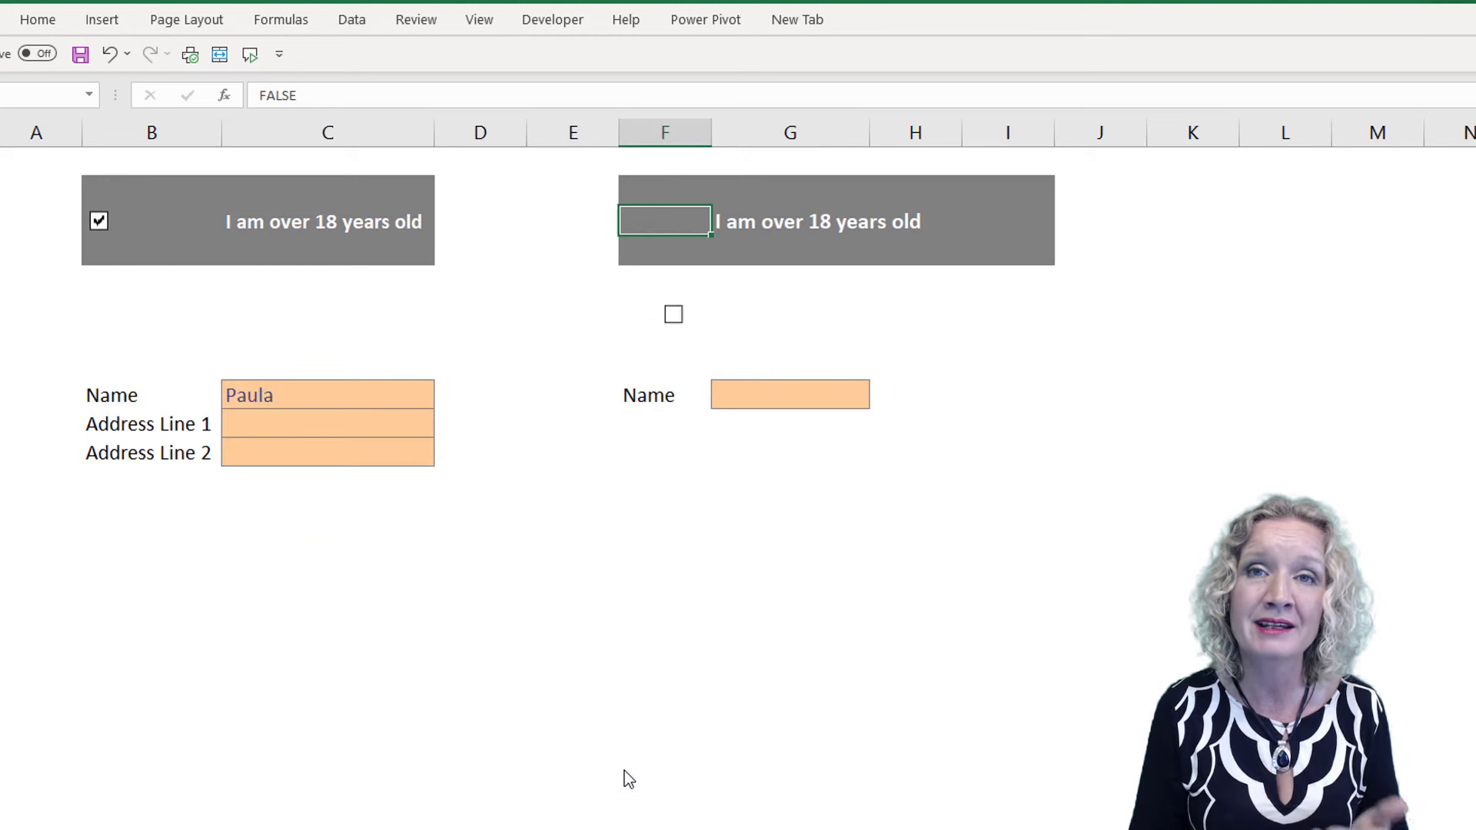
Toggle the linked check box to test the hidden value in F3 and move it onto the grey banner beside the over-18 text
left_click(676, 317)
left_click(675, 316)
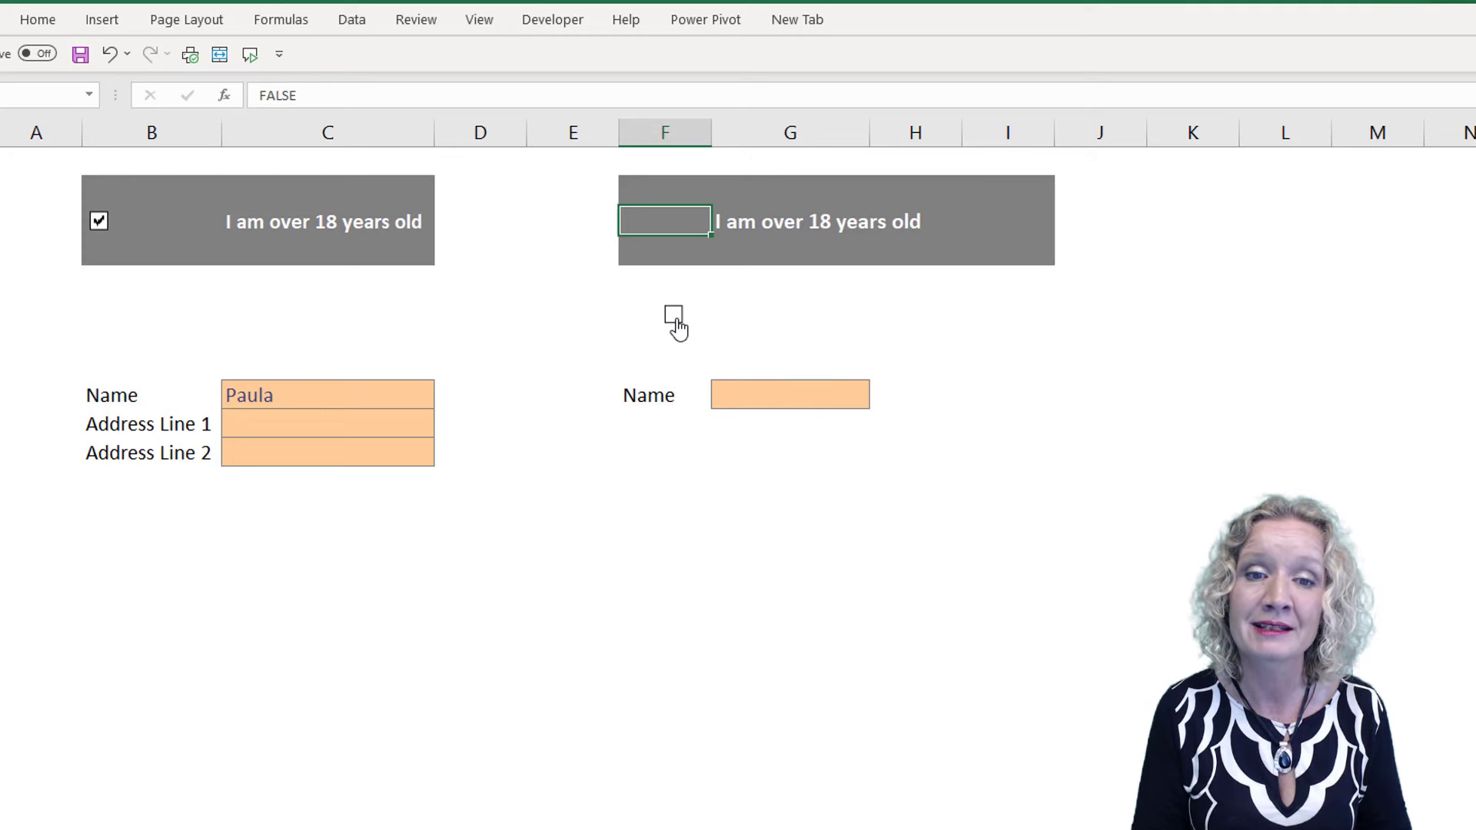
left_click(692, 336)
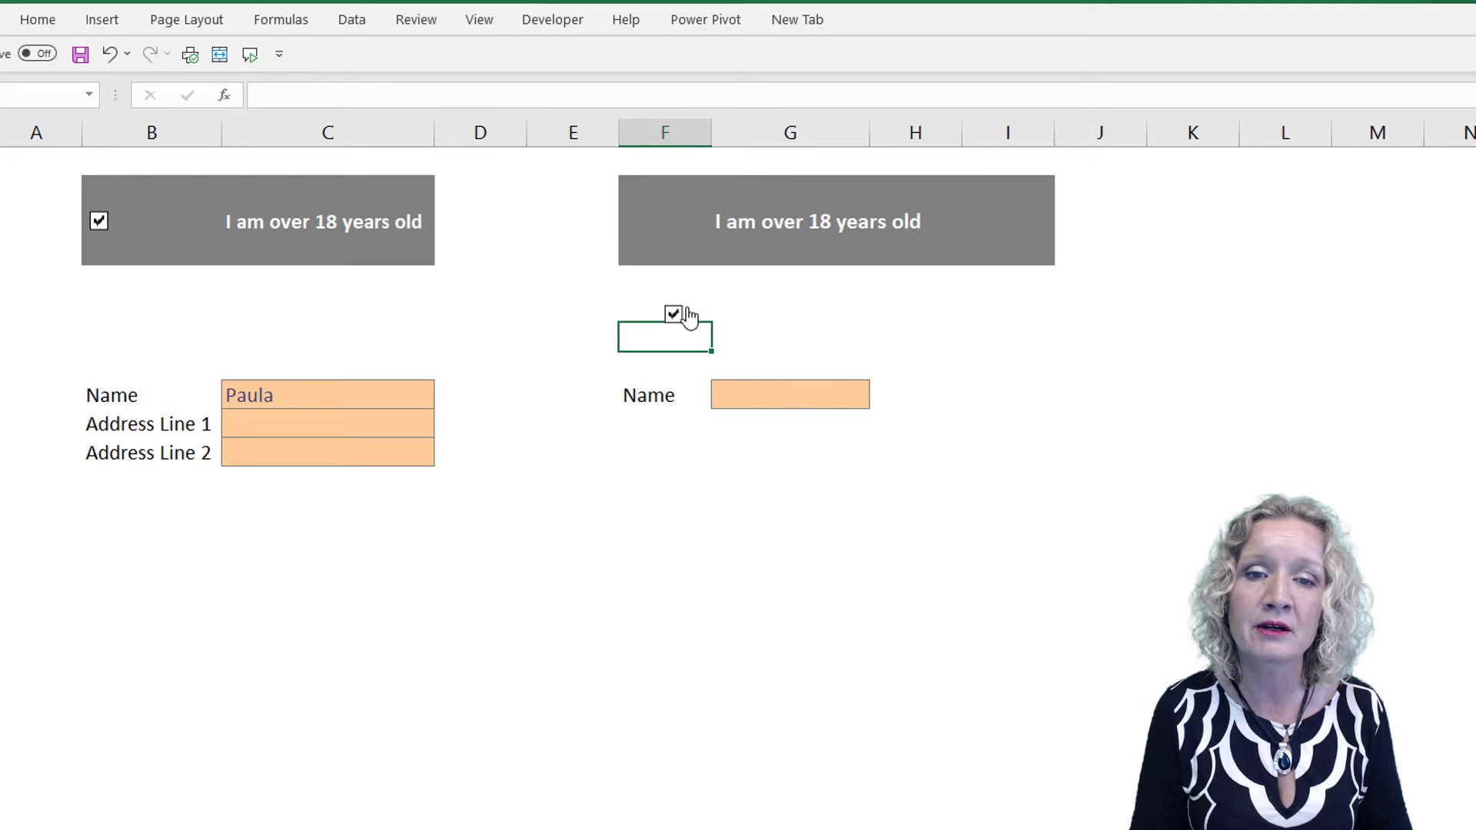
right_click(674, 314)
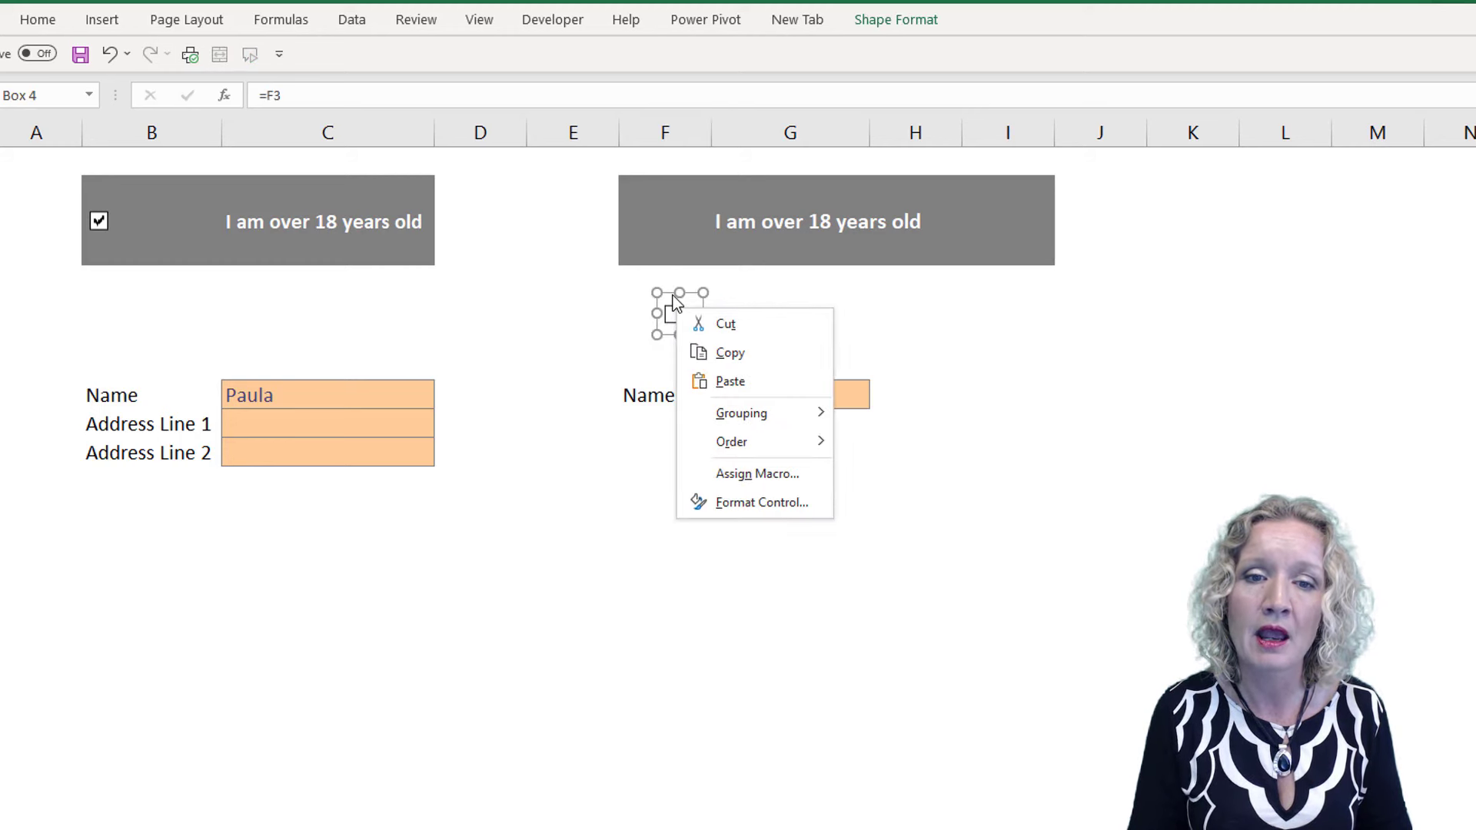
left_click(666, 292)
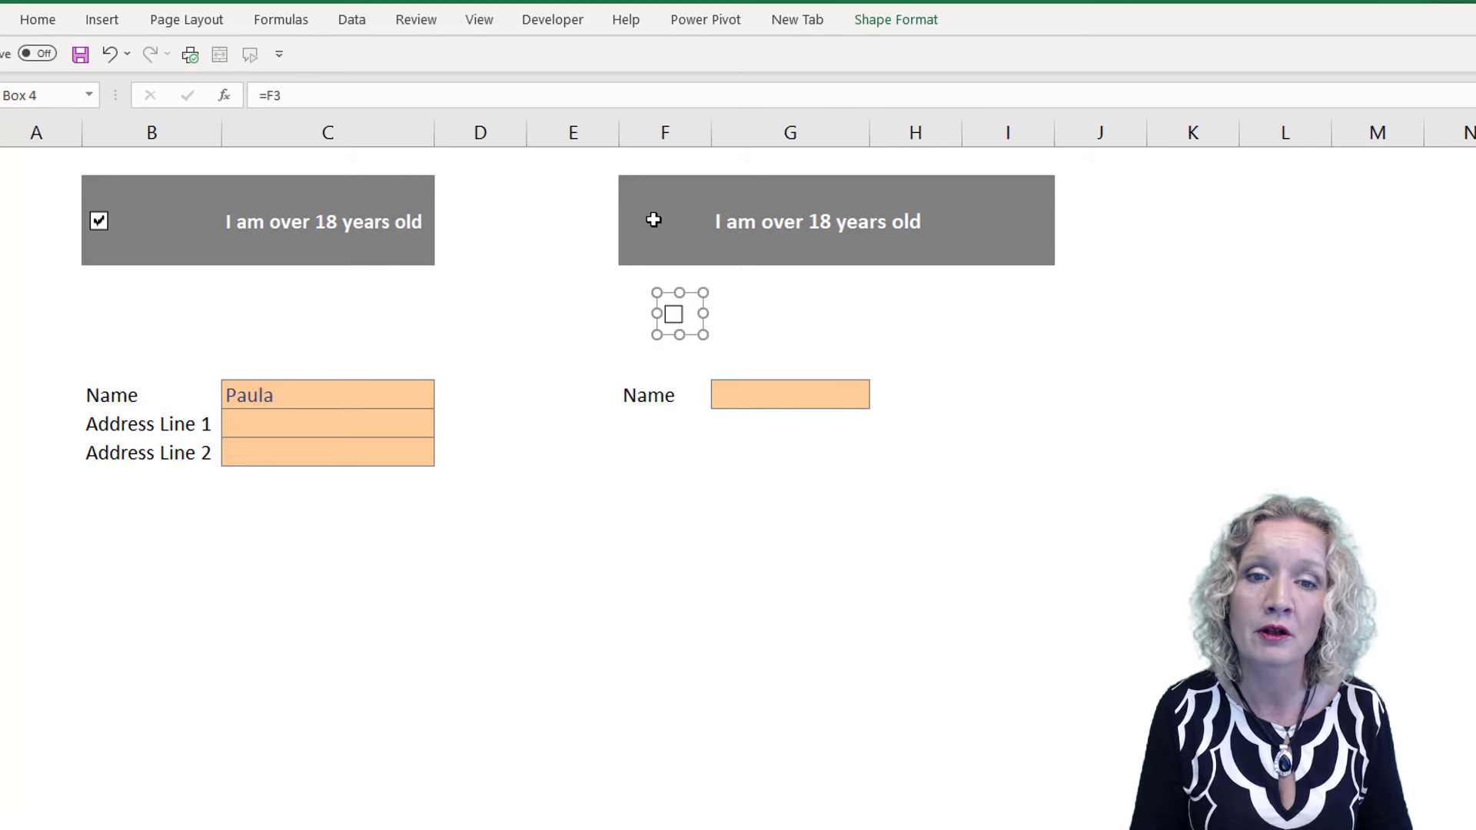
left_click_drag(694, 292, 698, 206)
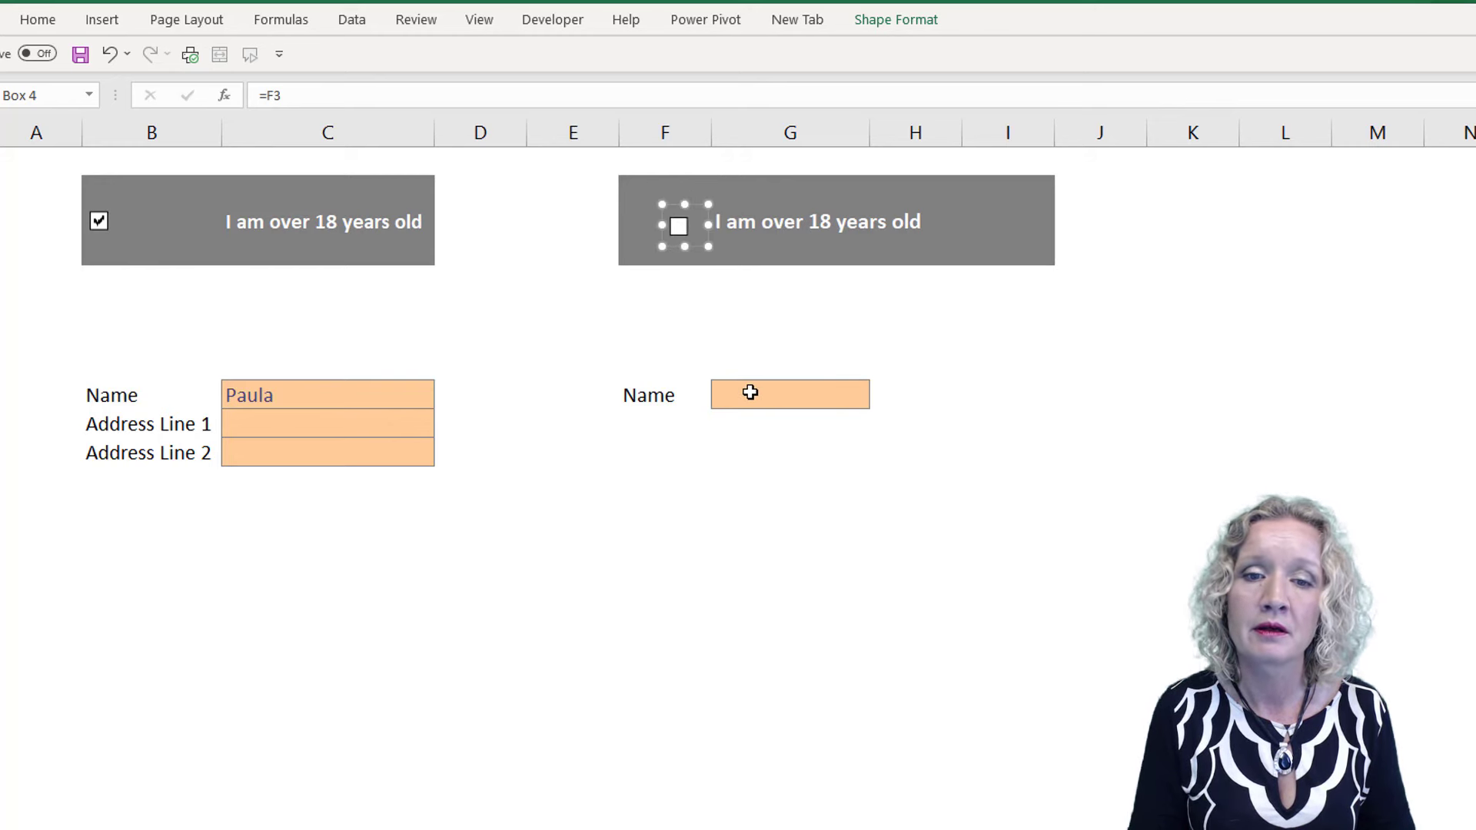
Try to enter a first name in the Name cell G9 while the over-18 check box is unticked
left_click(751, 393)
type("Paula")
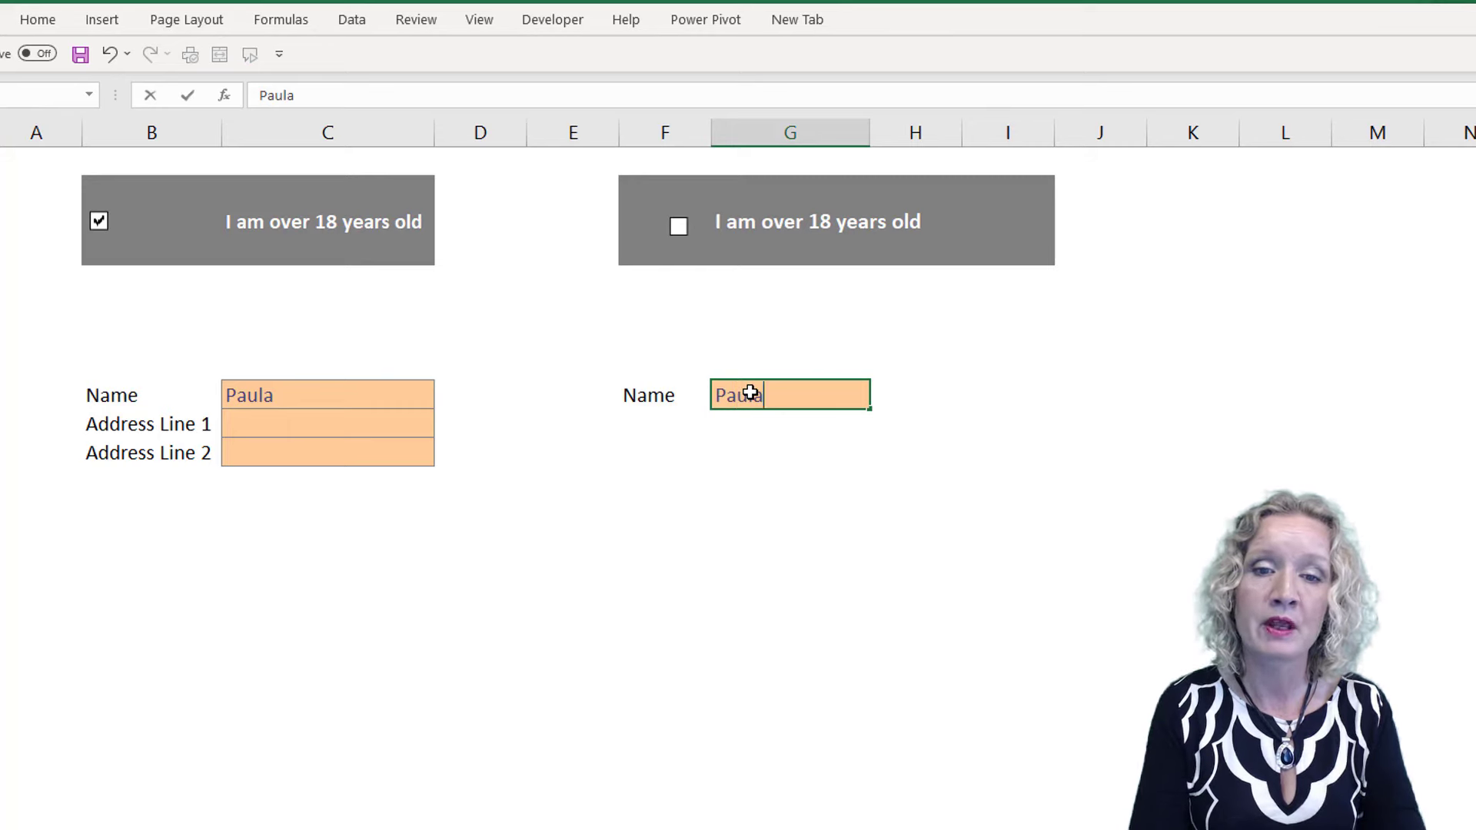
key("Return")
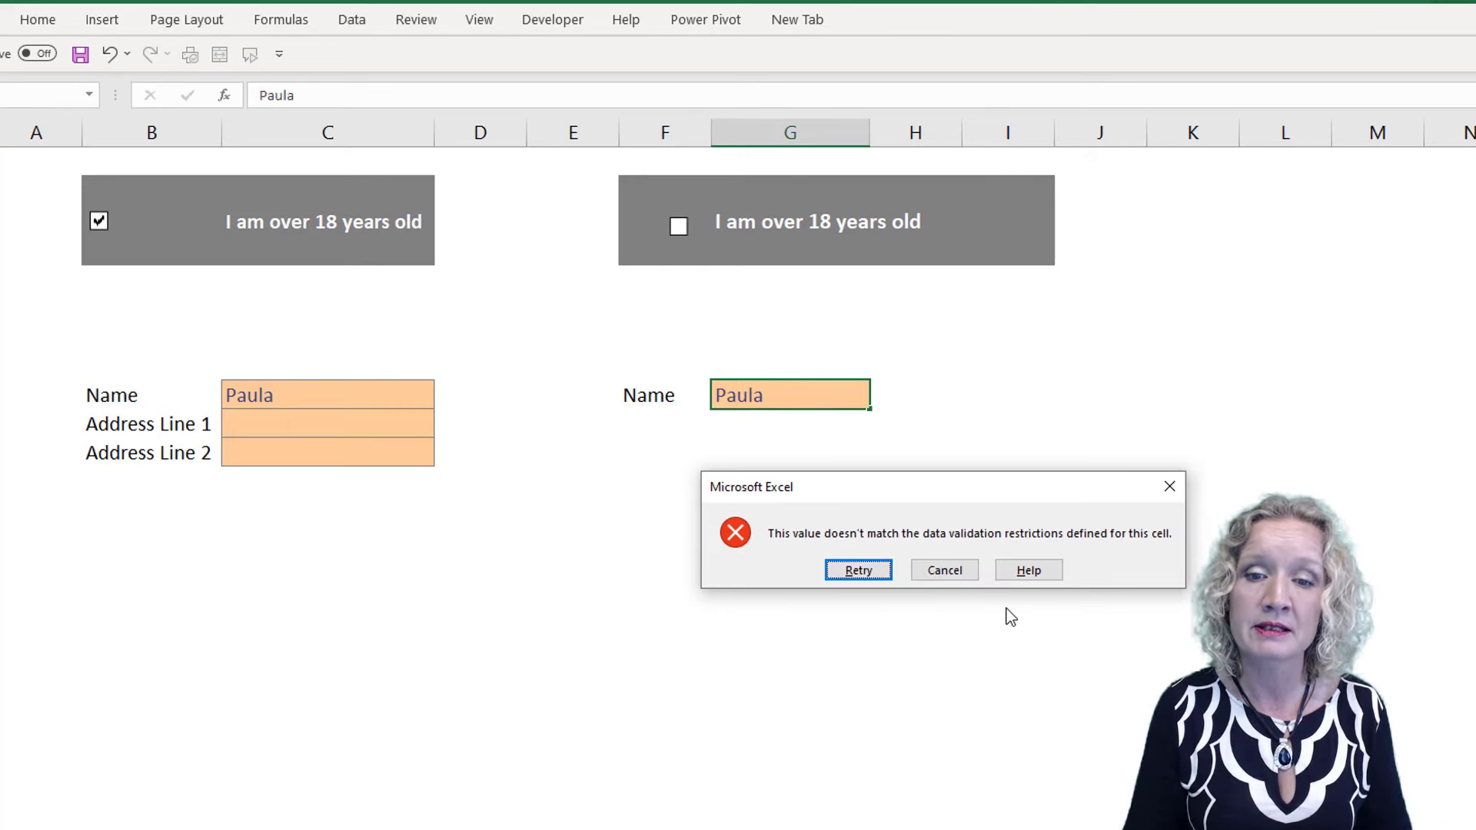
left_click(930, 575)
Tick the over-18 check box in the second form and enter a first name in the Name cell G9
left_click(677, 226)
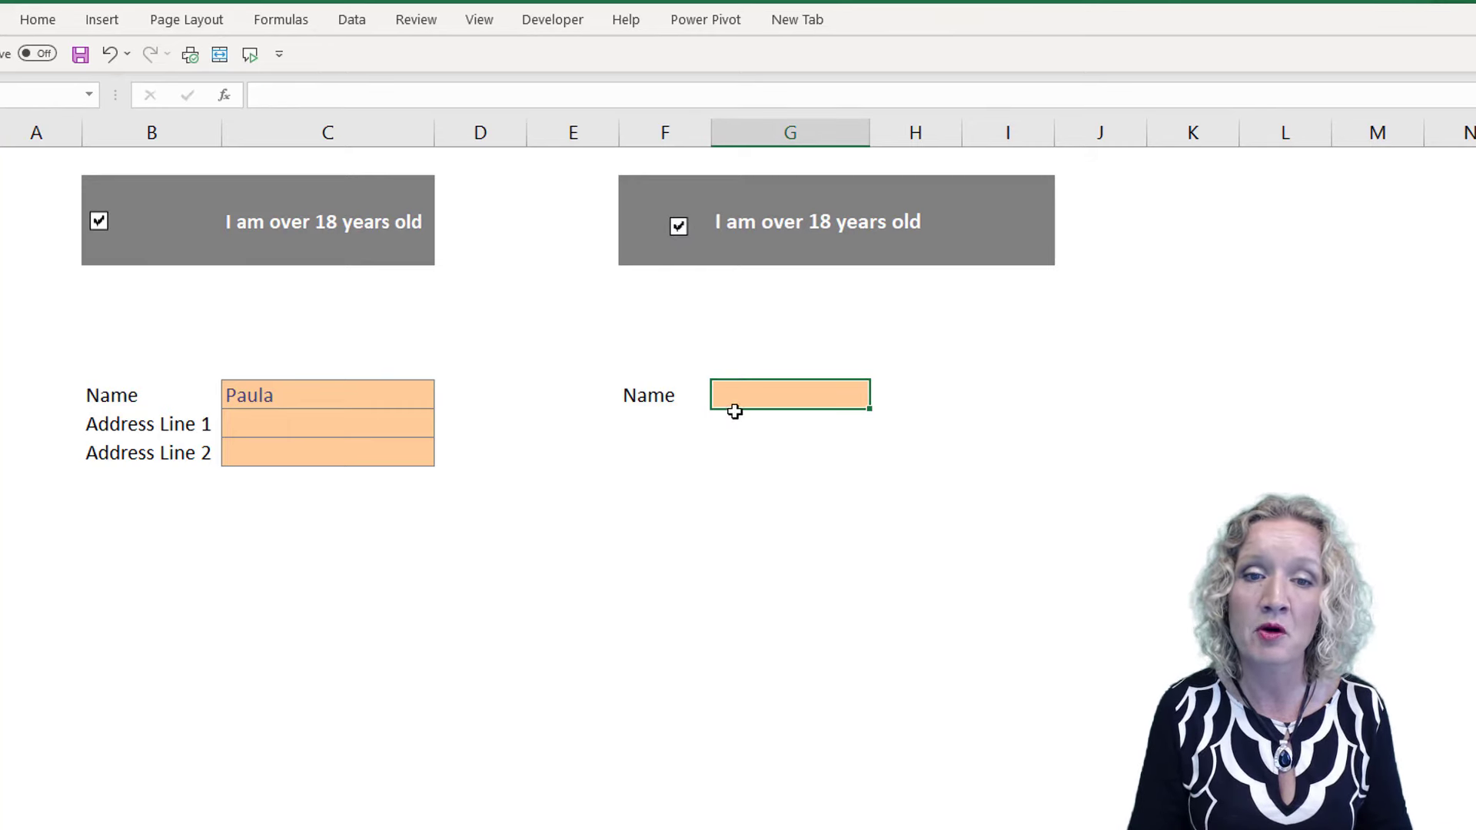
type("Paula")
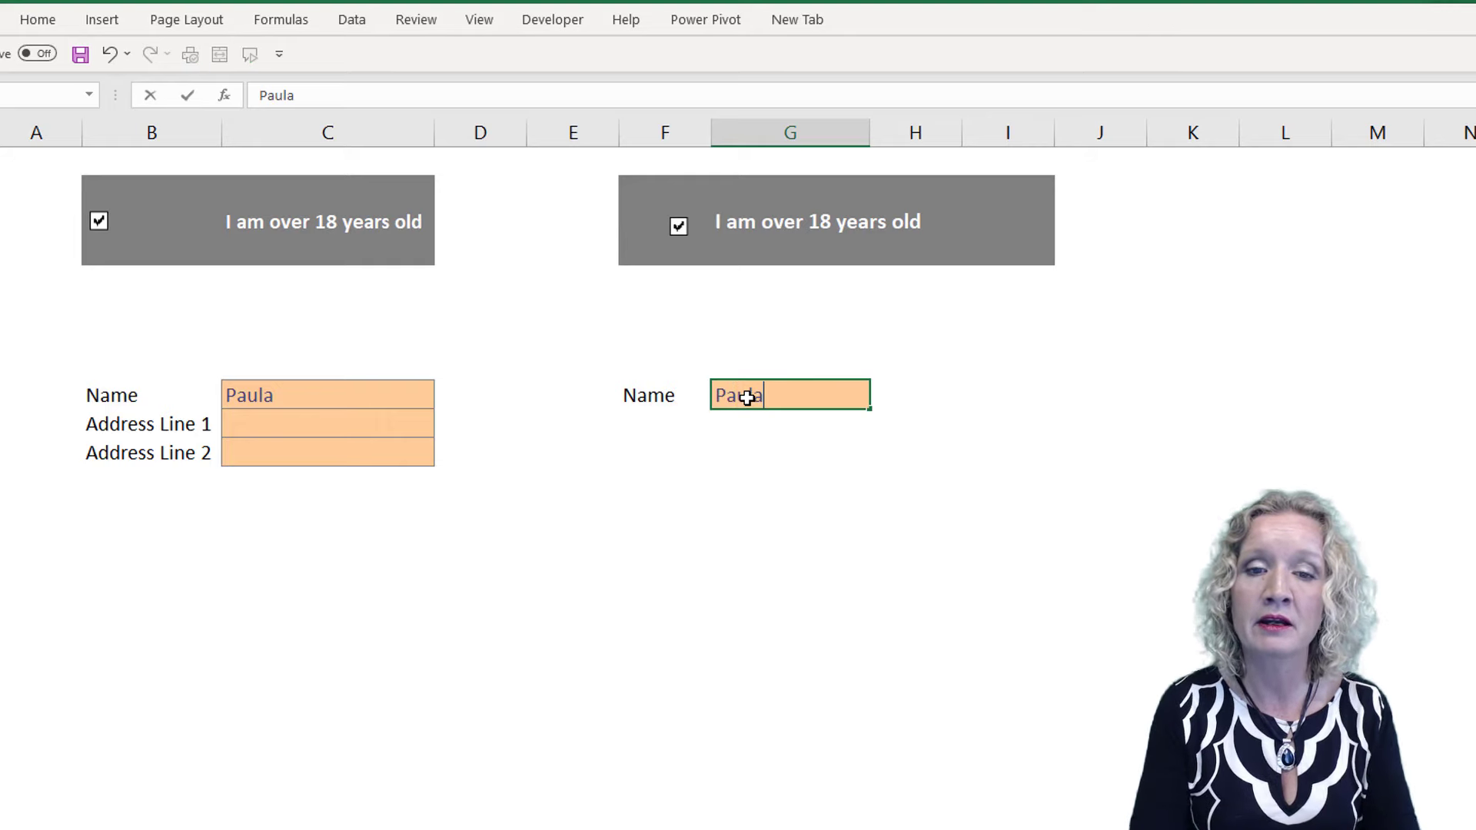
key("Return")
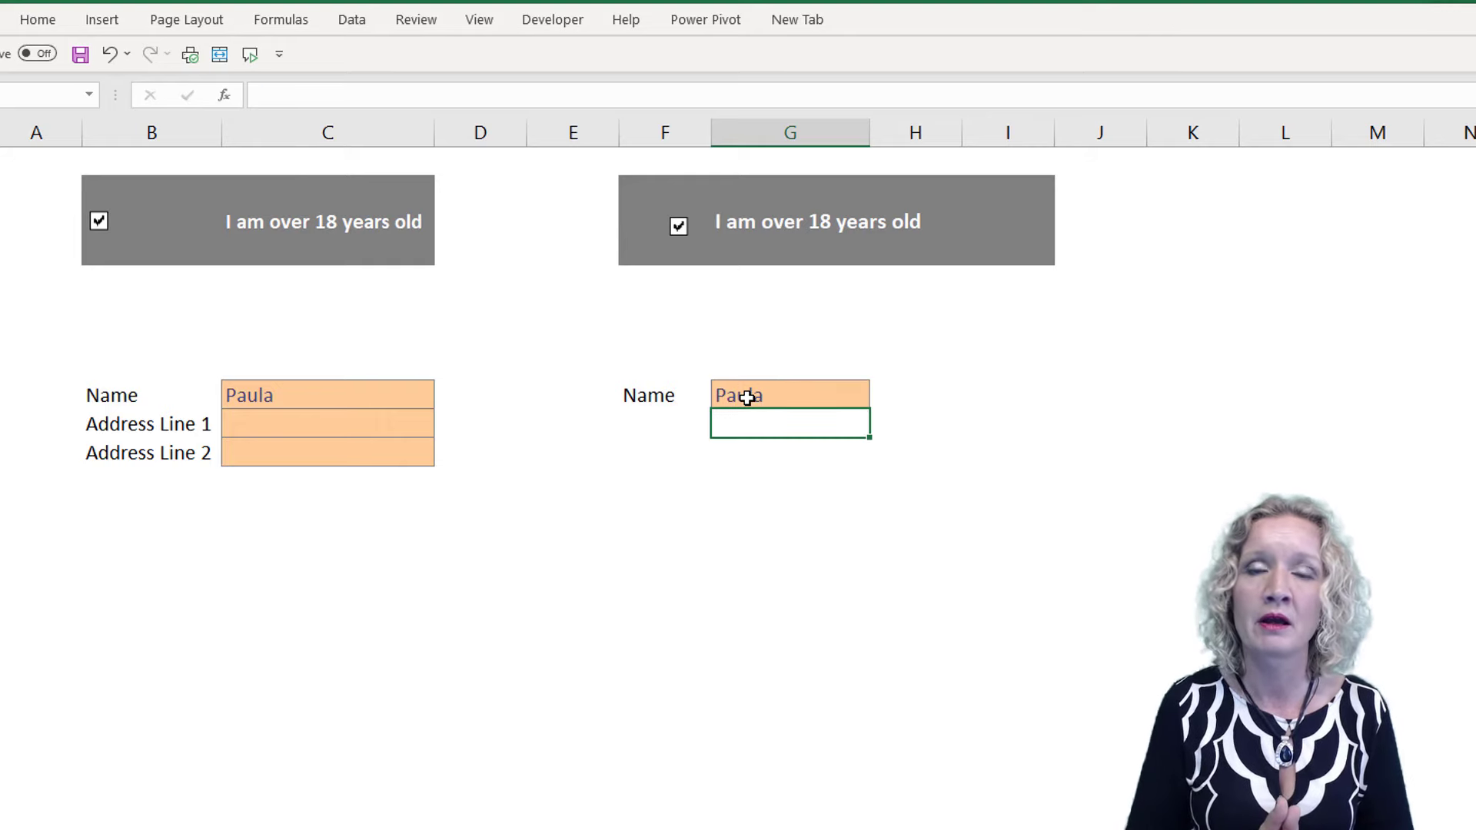